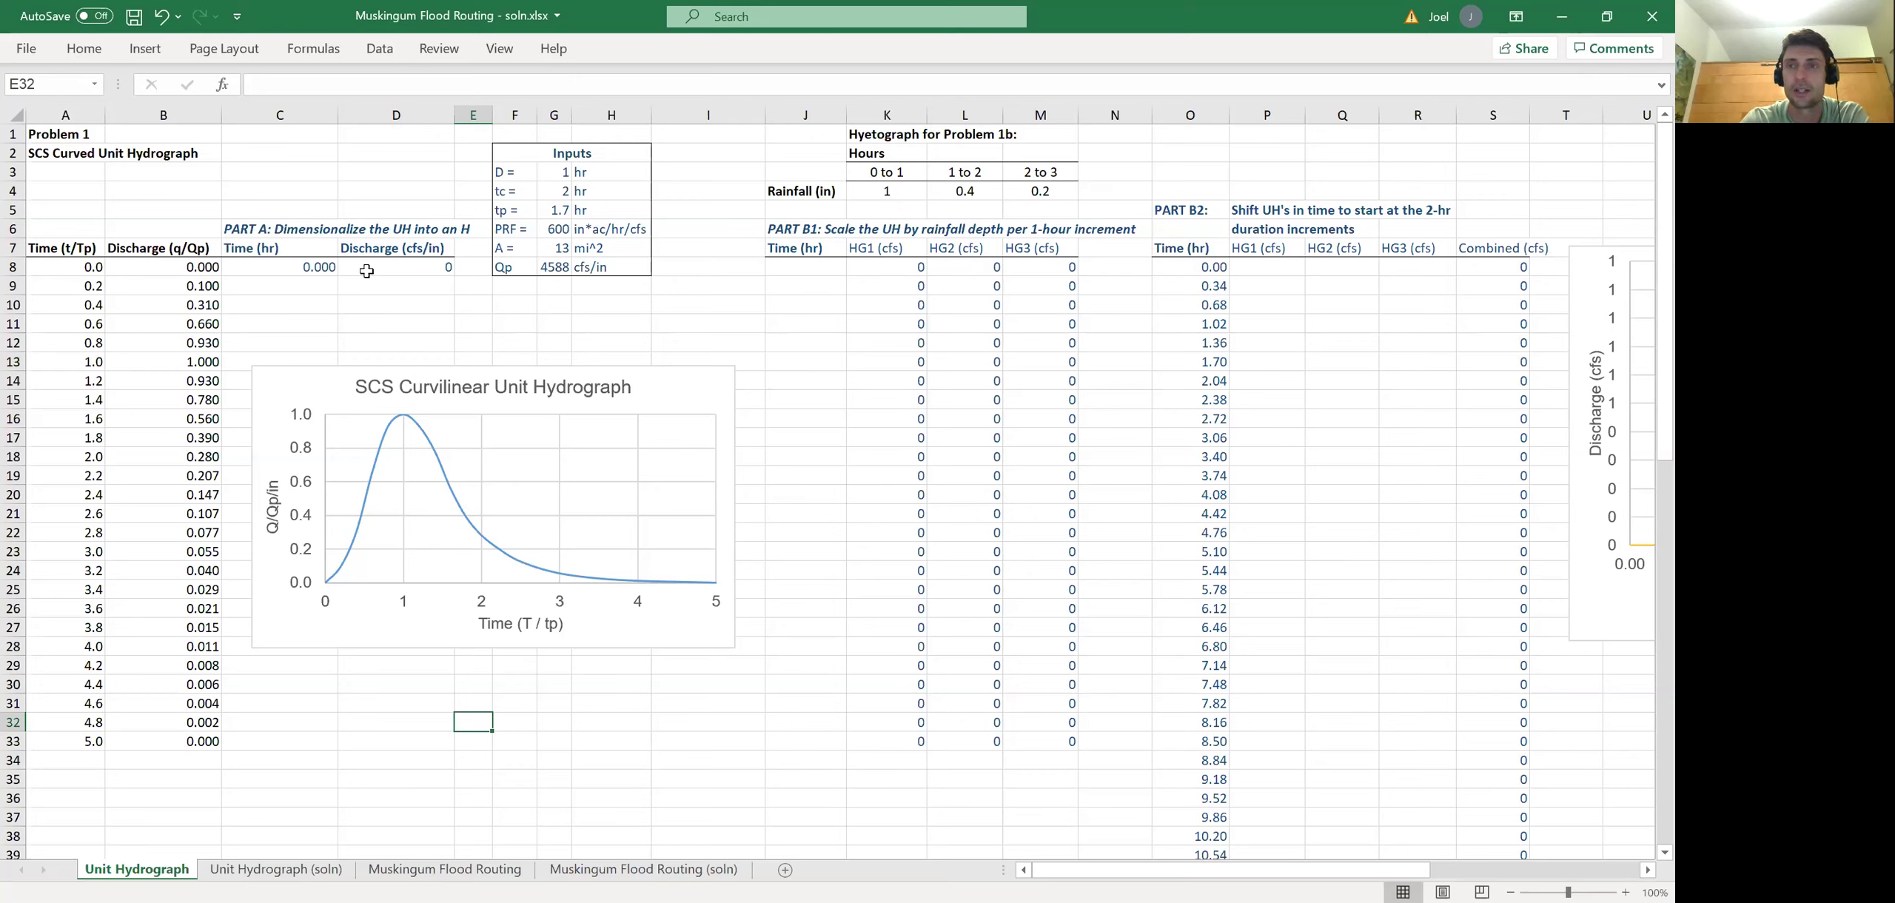
- Clear the tp formula in G5 of the Inputs table and re-enter it as =G3/2+G4*0.6
{"action": "left_click", "coordinate": [554, 170]}
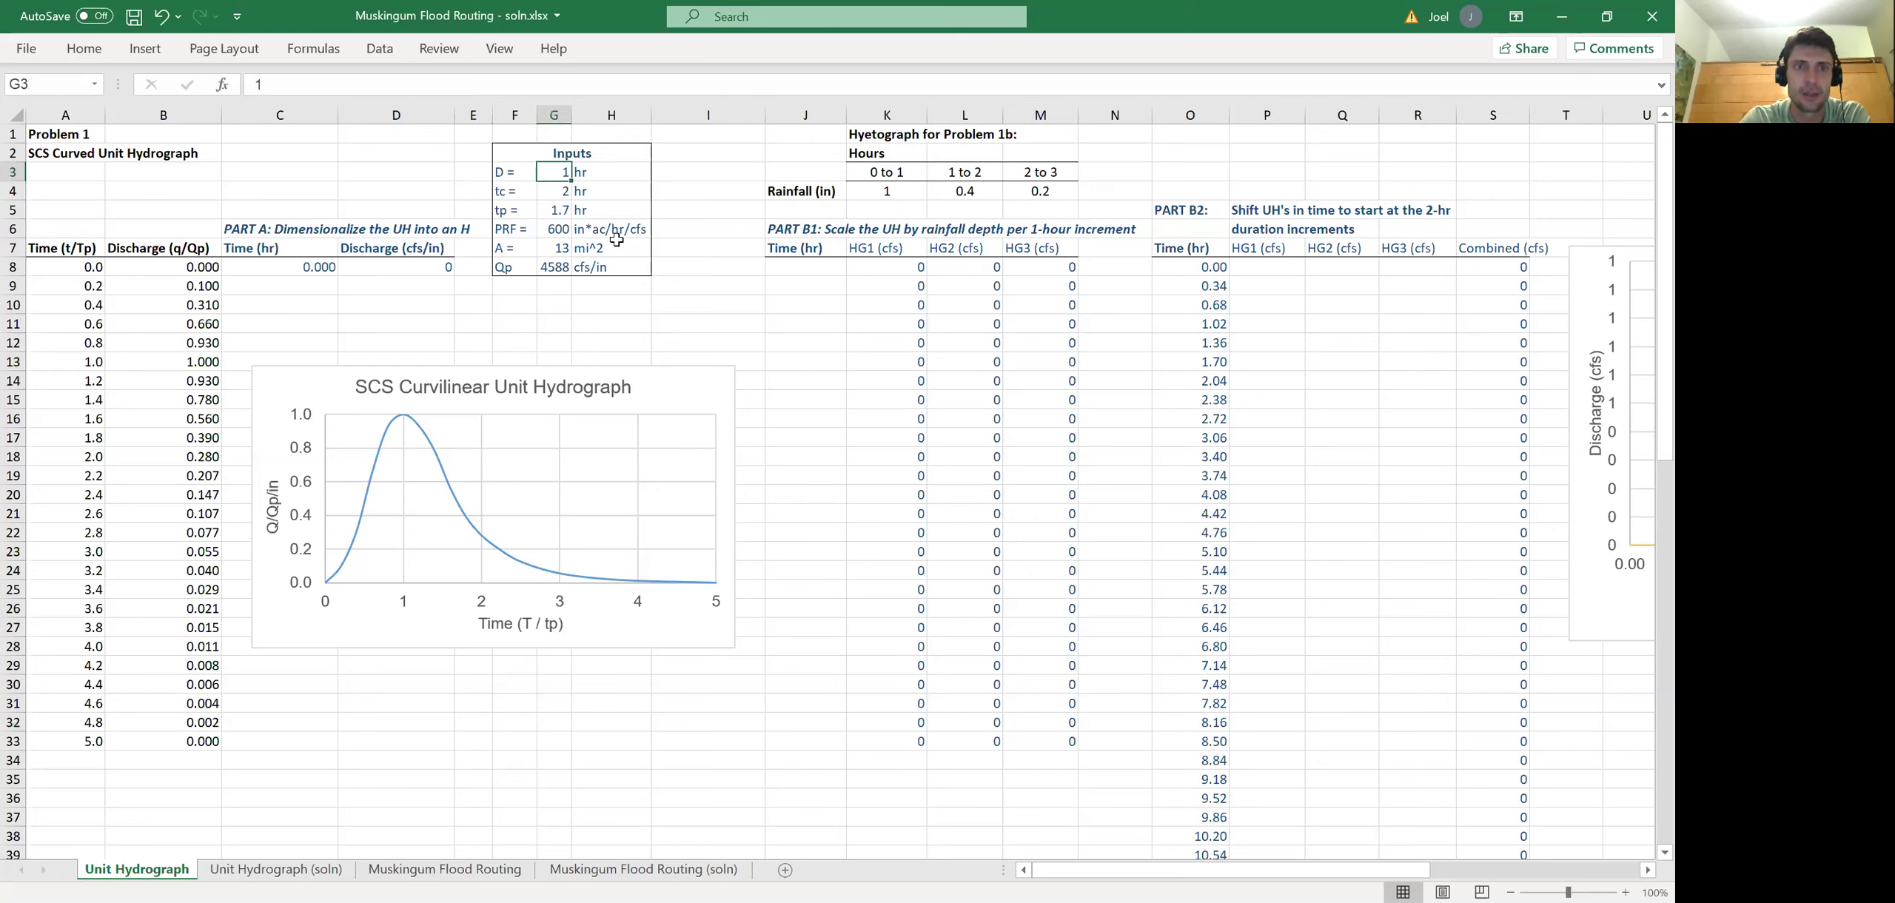
{"action": "left_click", "coordinate": [554, 193]}
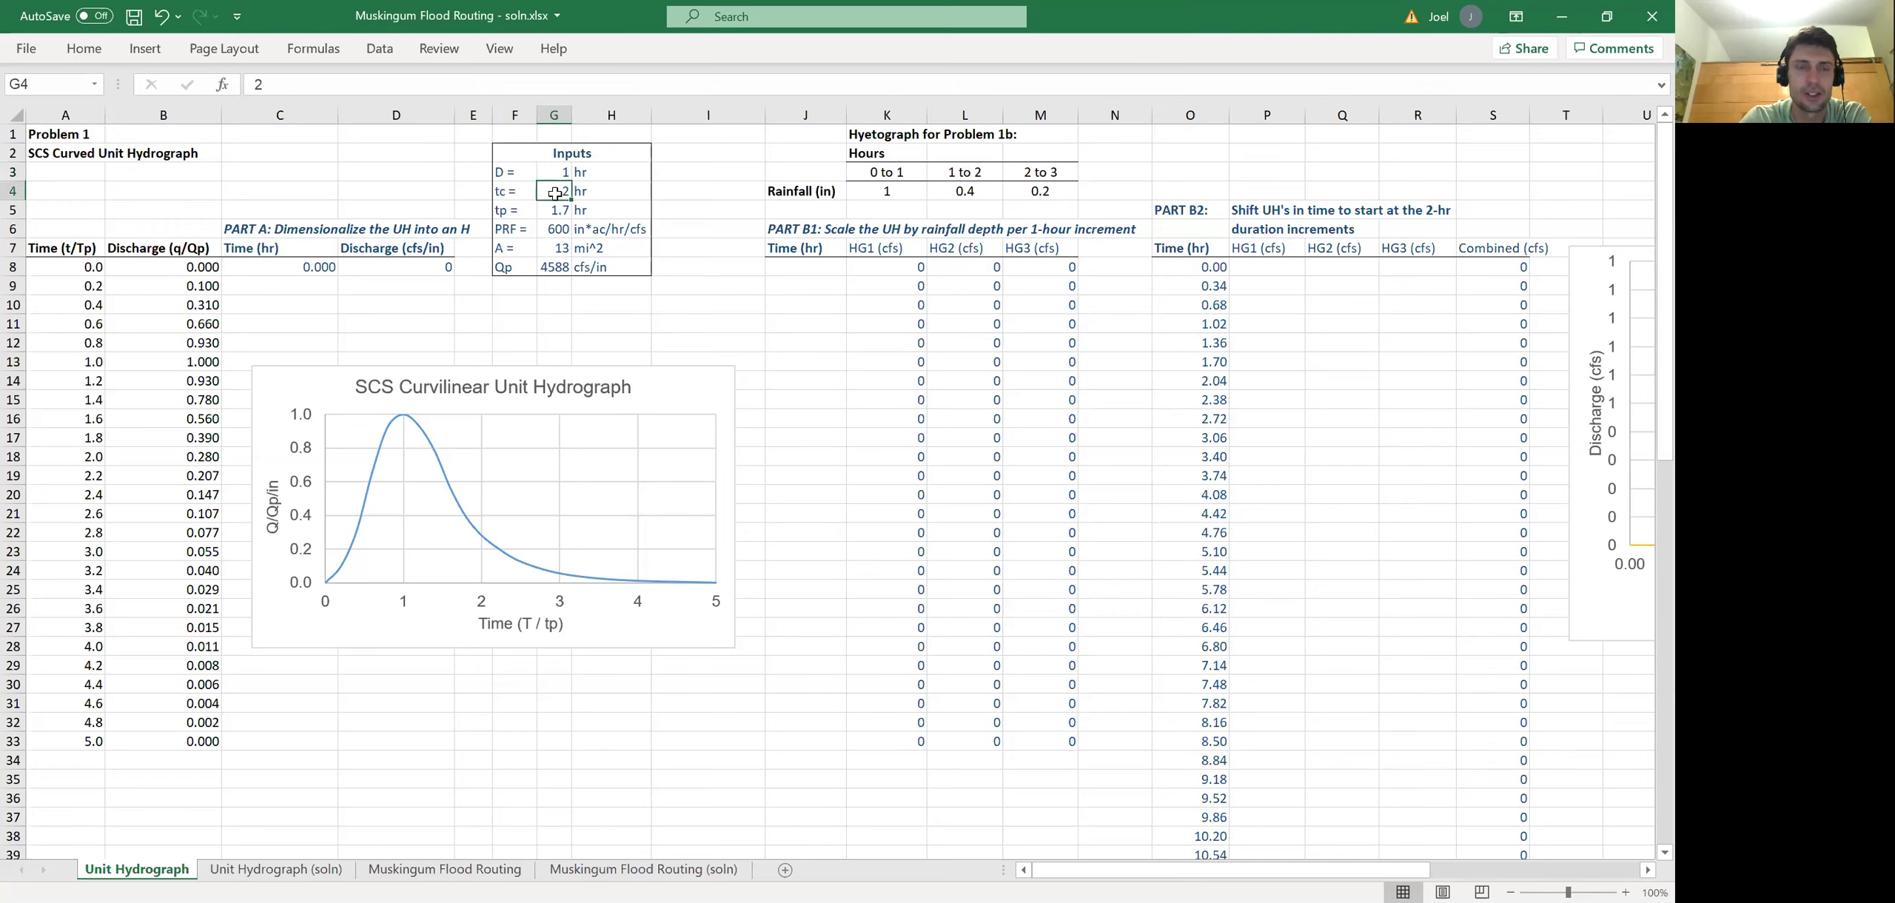
{"action": "left_click", "coordinate": [554, 211]}
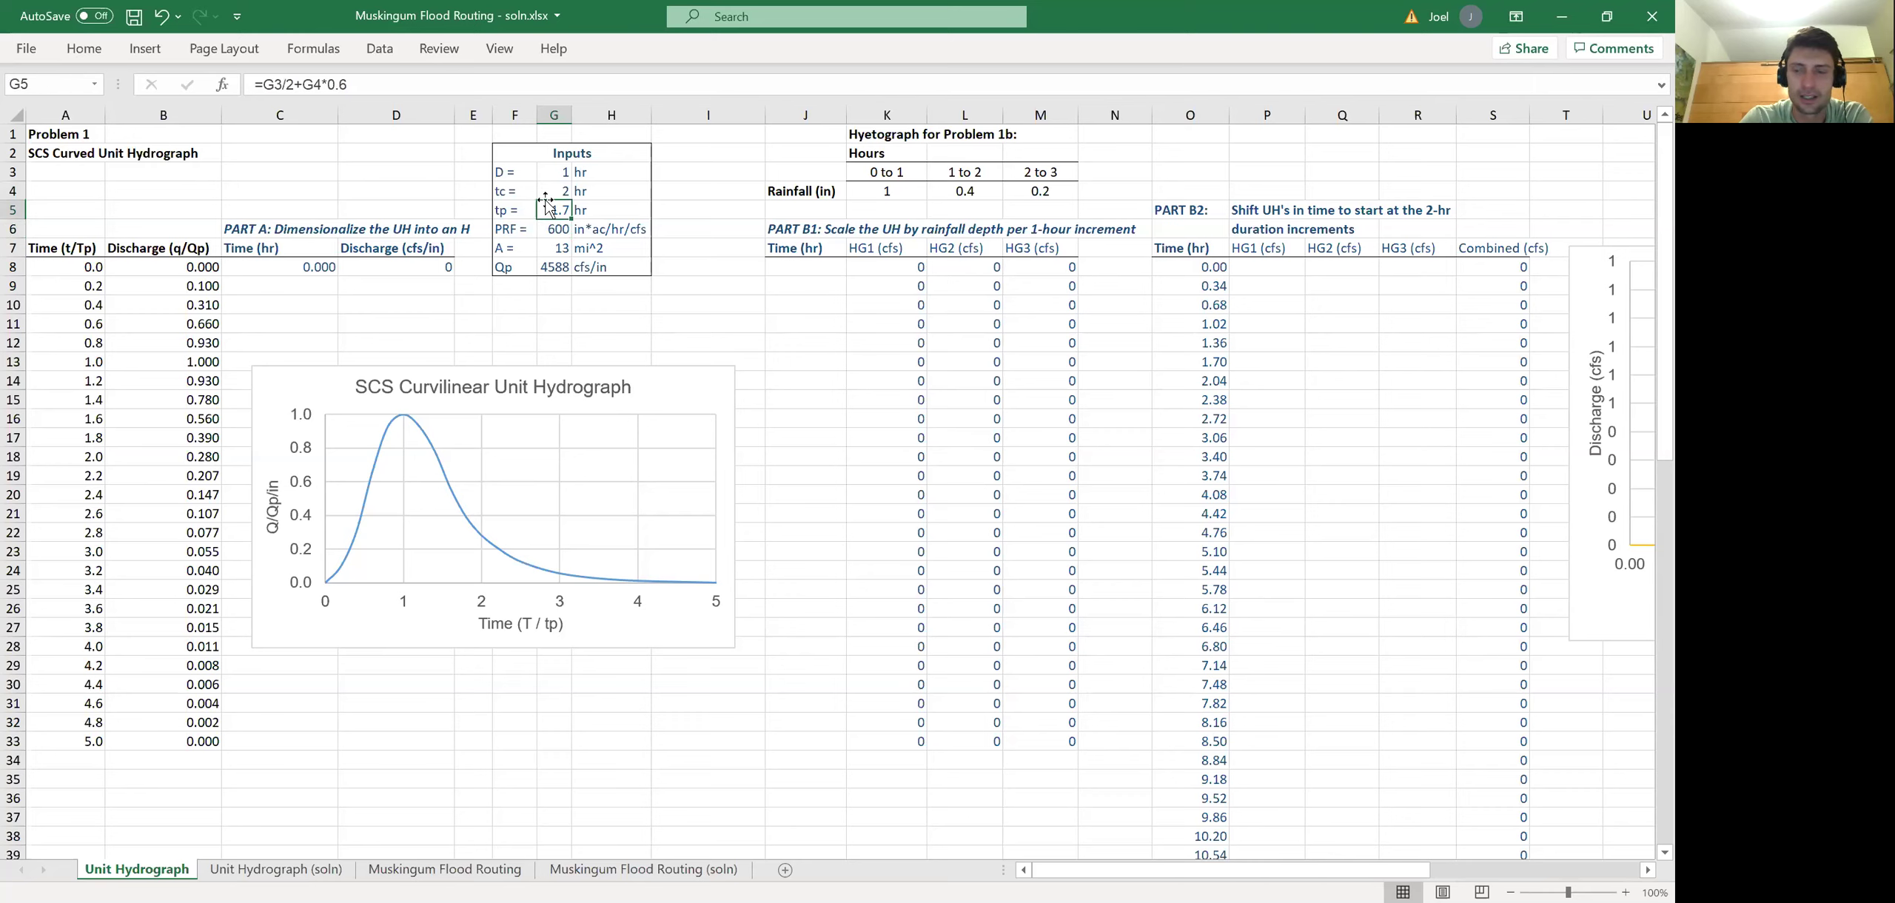
{"action": "key", "text": "Delete"}
{"action": "left_click", "coordinate": [555, 249]}
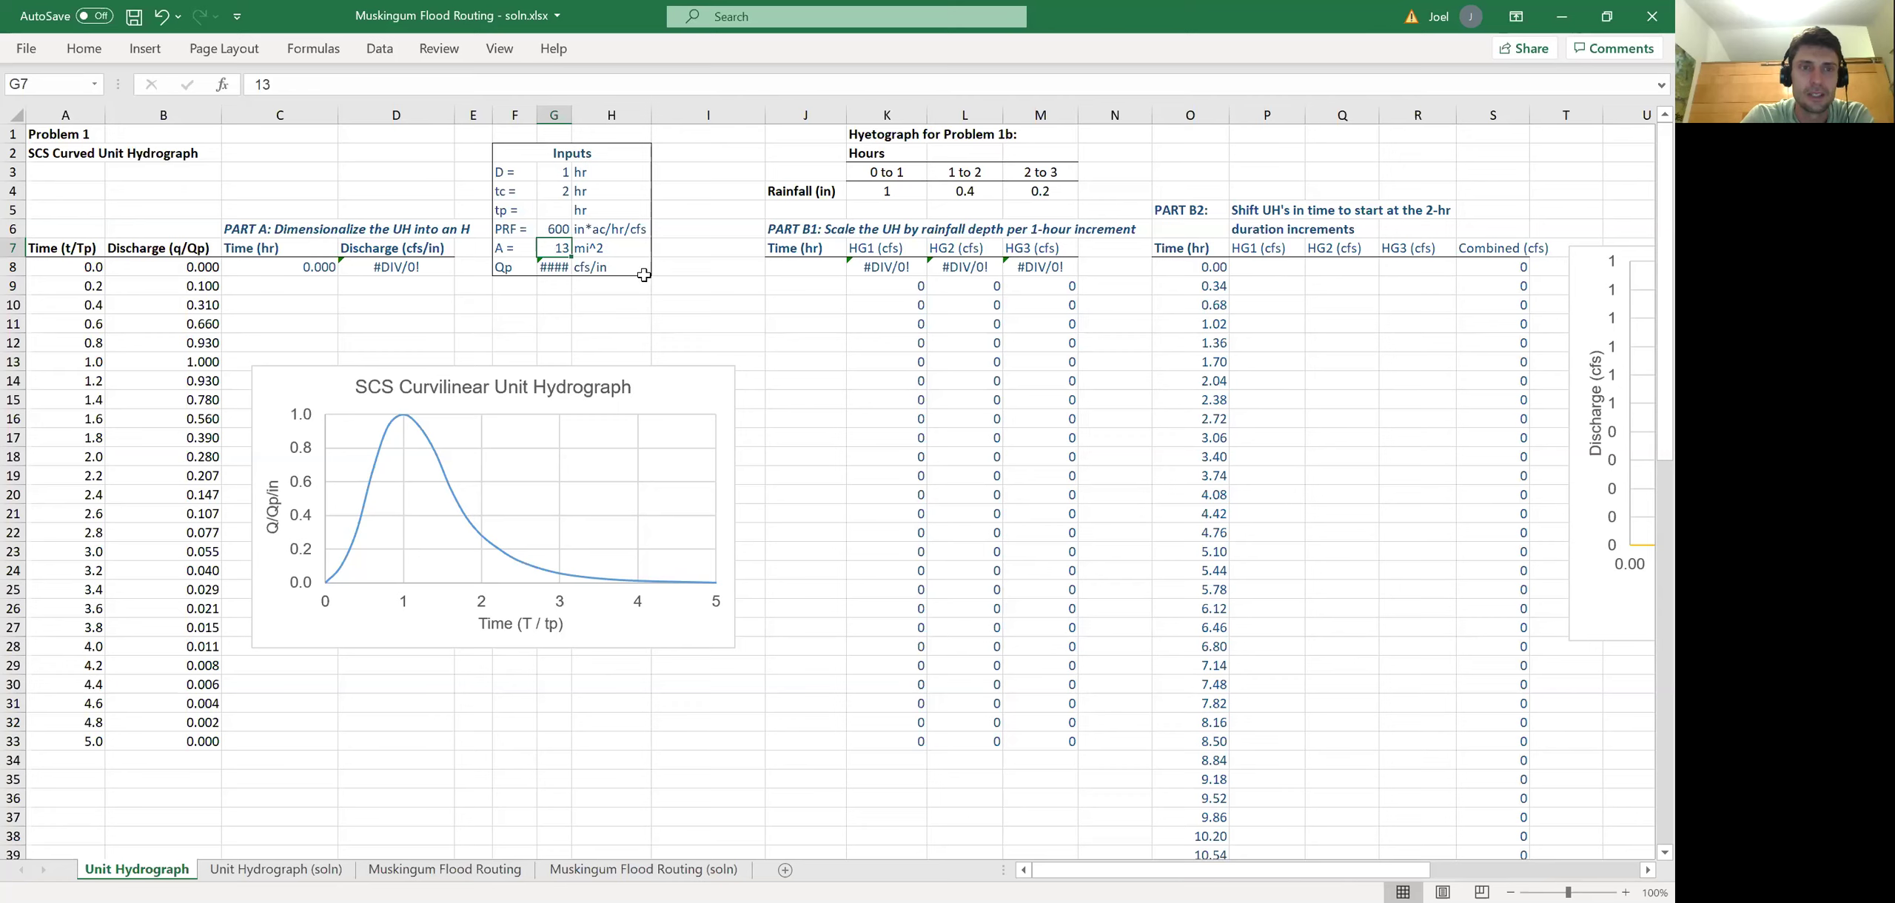
{"action": "key", "text": "Up"}
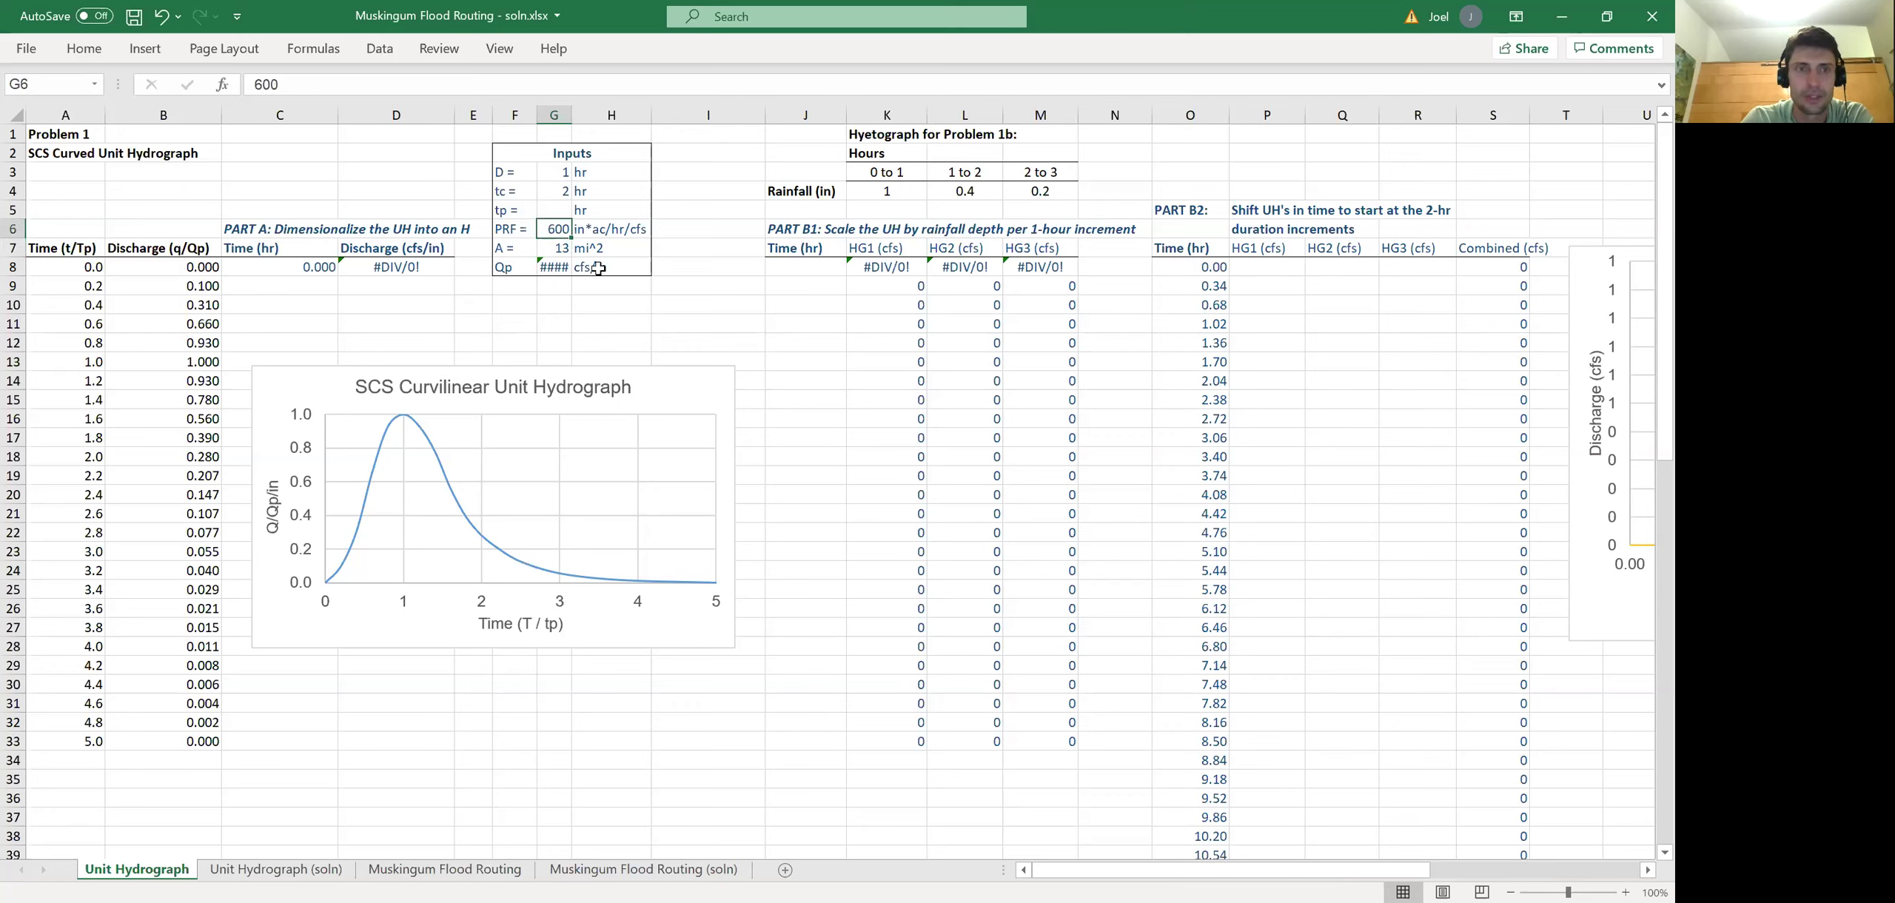
{"action": "key", "text": "Down"}
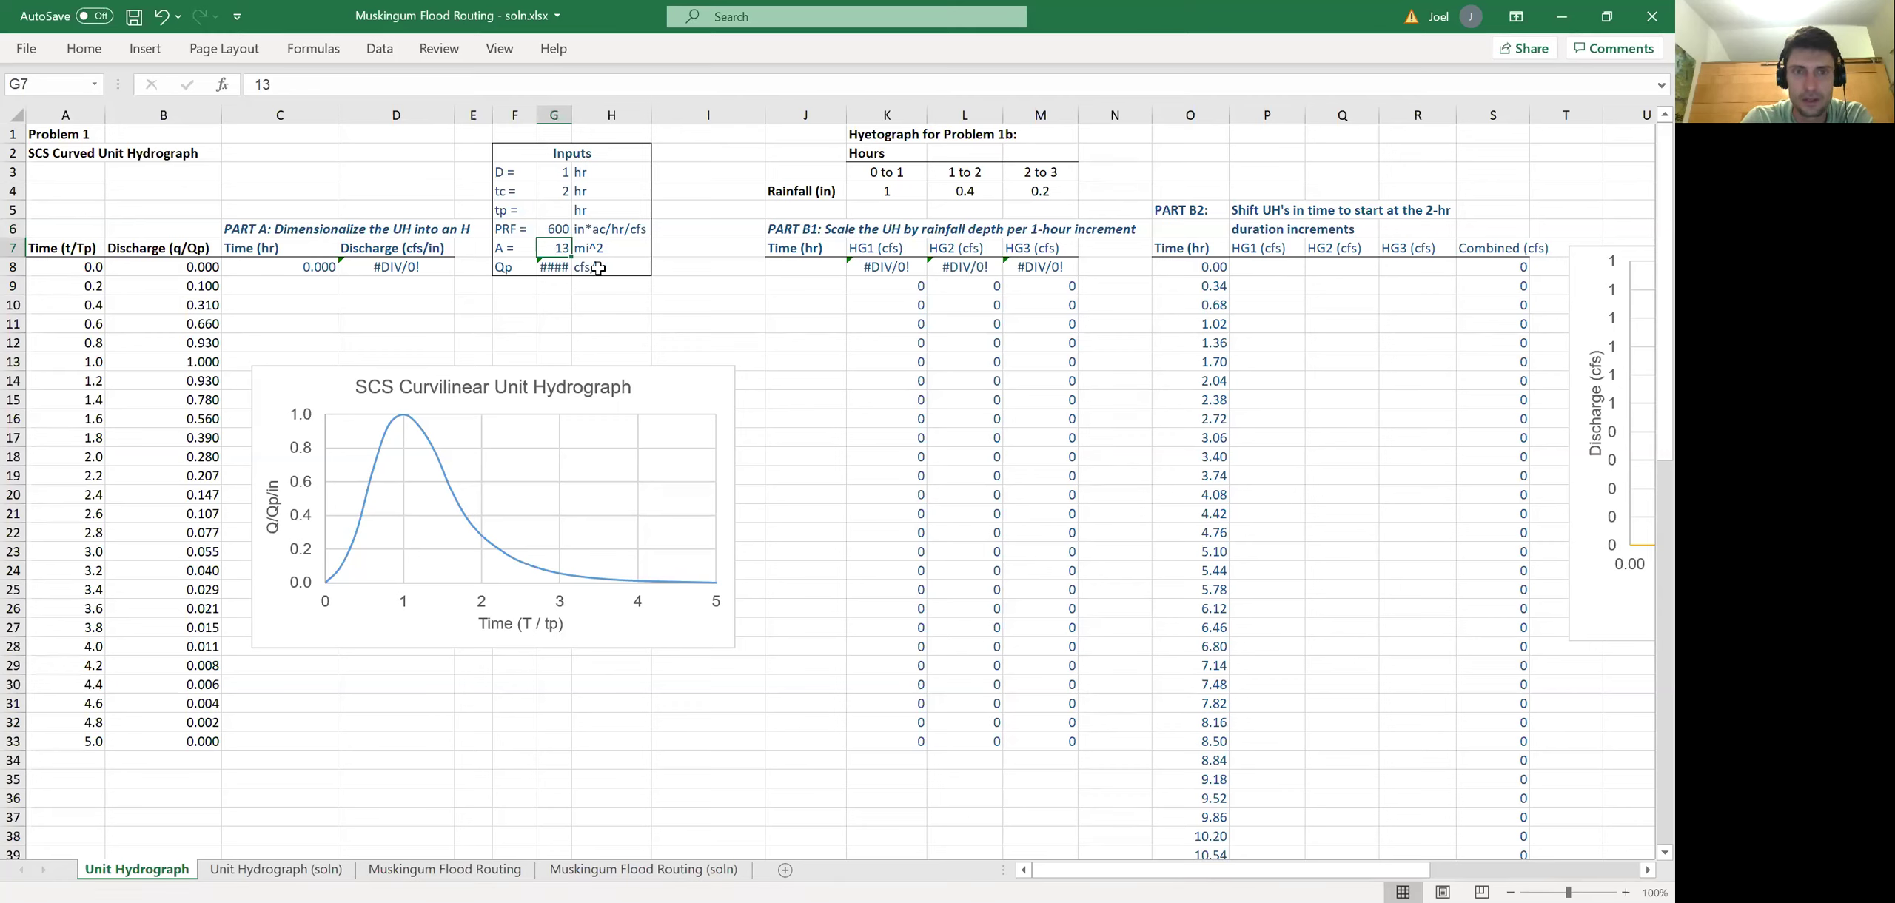
{"action": "key", "text": "Down"}
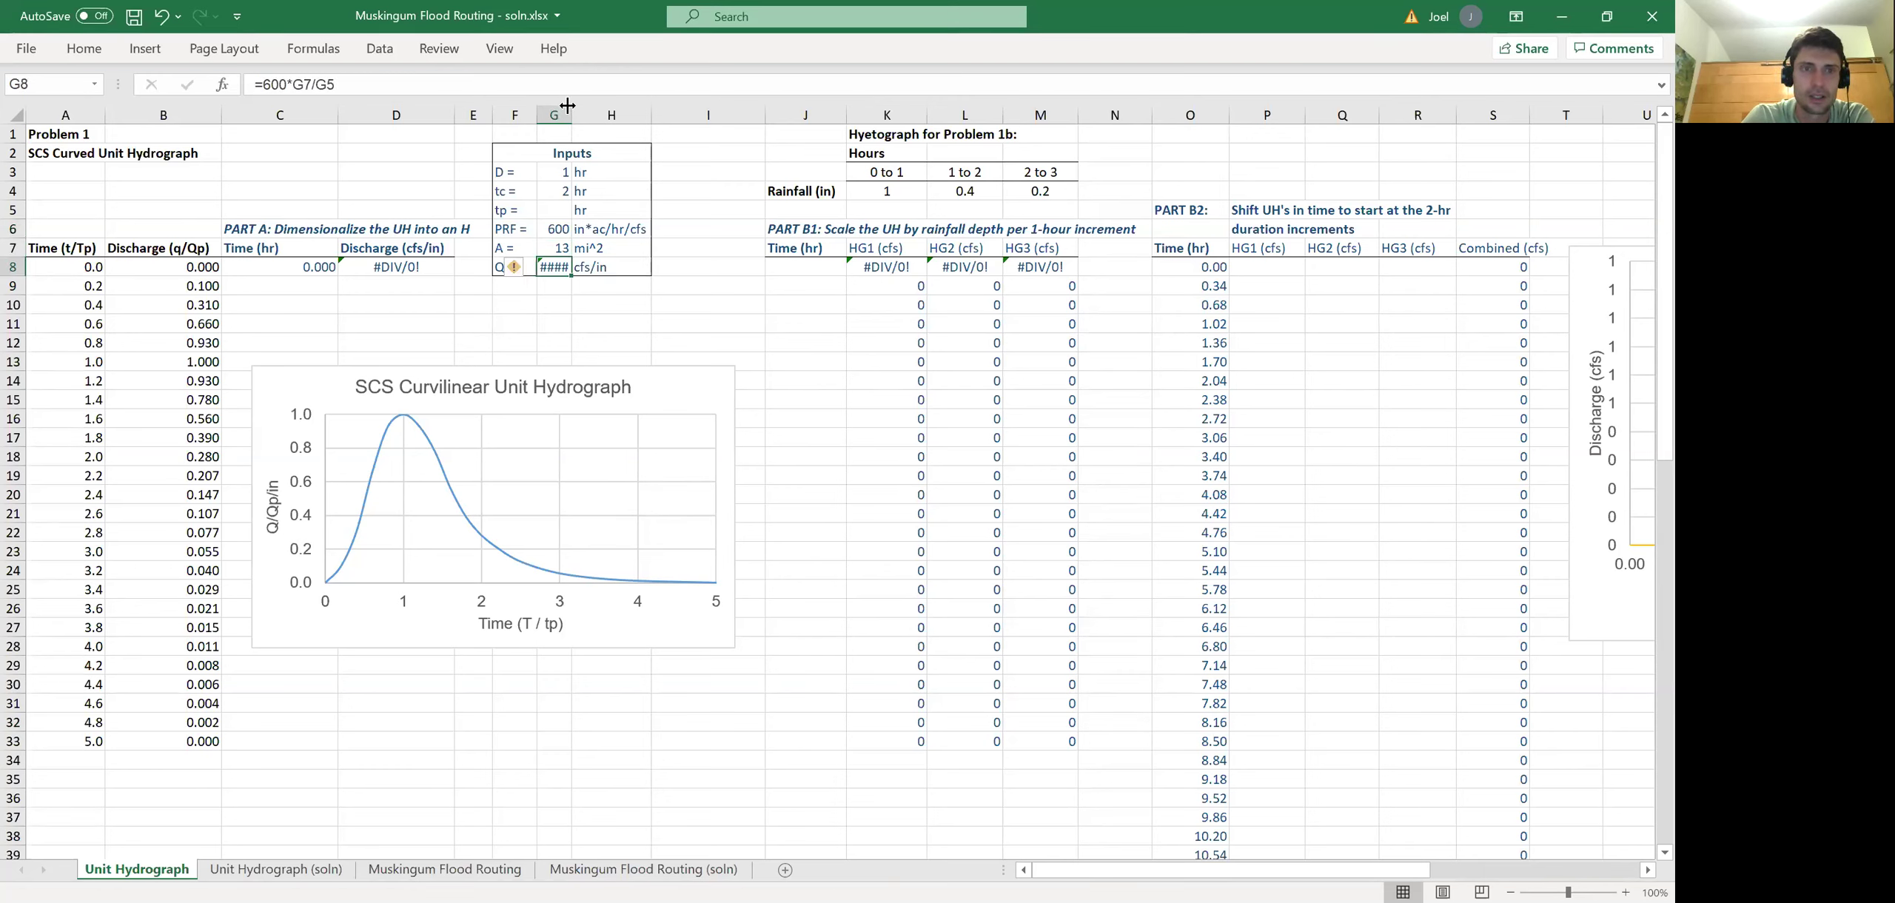
{"action": "left_click", "coordinate": [559, 209]}
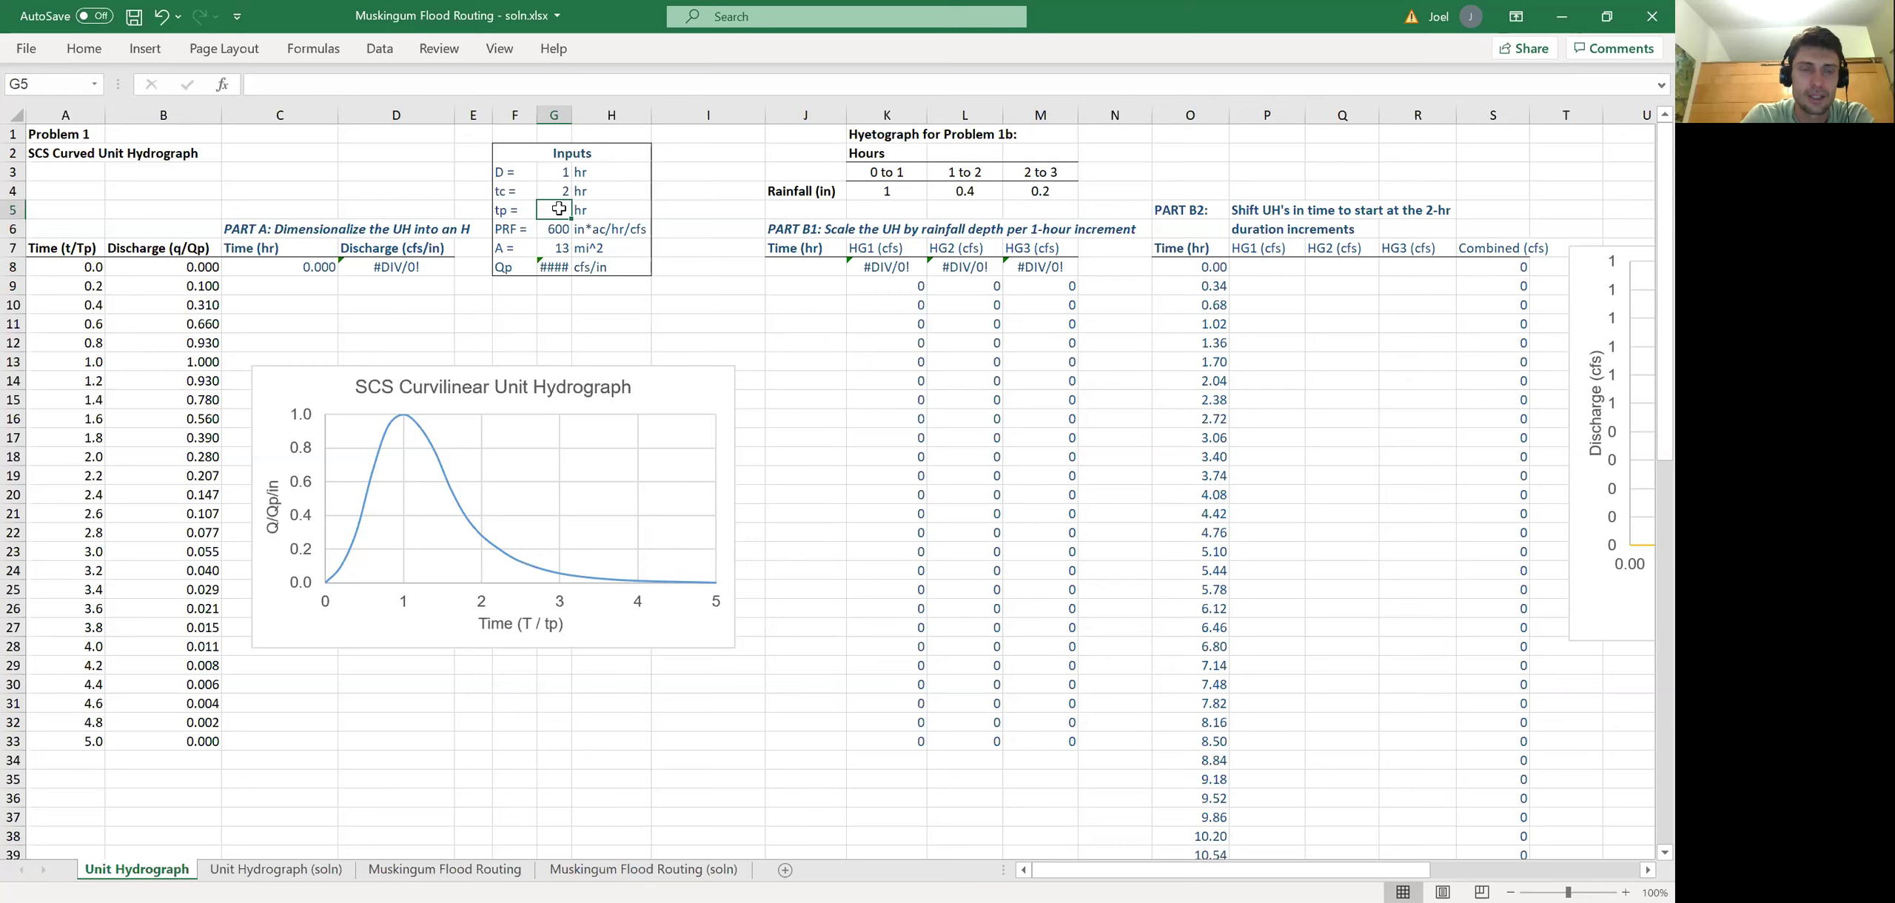
{"action": "type", "text": "=G3/2+0.6*G4"}
{"action": "left_click", "coordinate": [554, 324]}
- Replace the Qp formula in G8 of the Inputs table with the fixed value 4600
{"action": "left_click", "coordinate": [555, 268]}
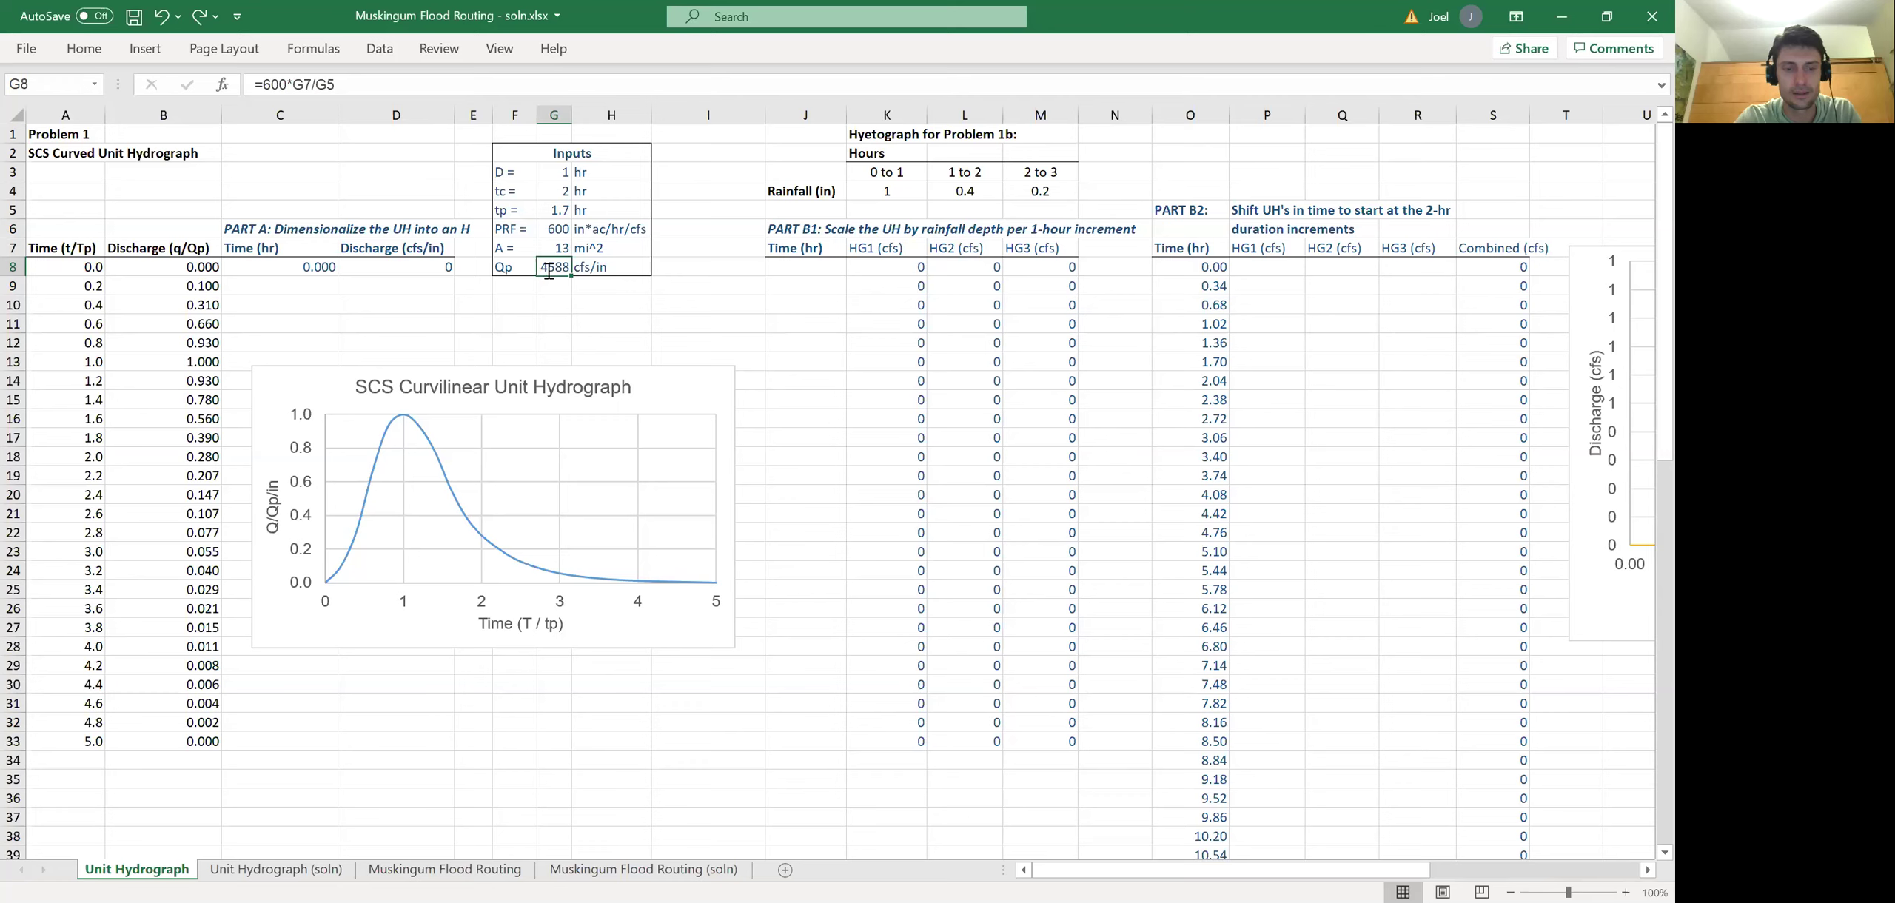
{"action": "type", "text": "4600"}
{"action": "key", "text": "Return"}
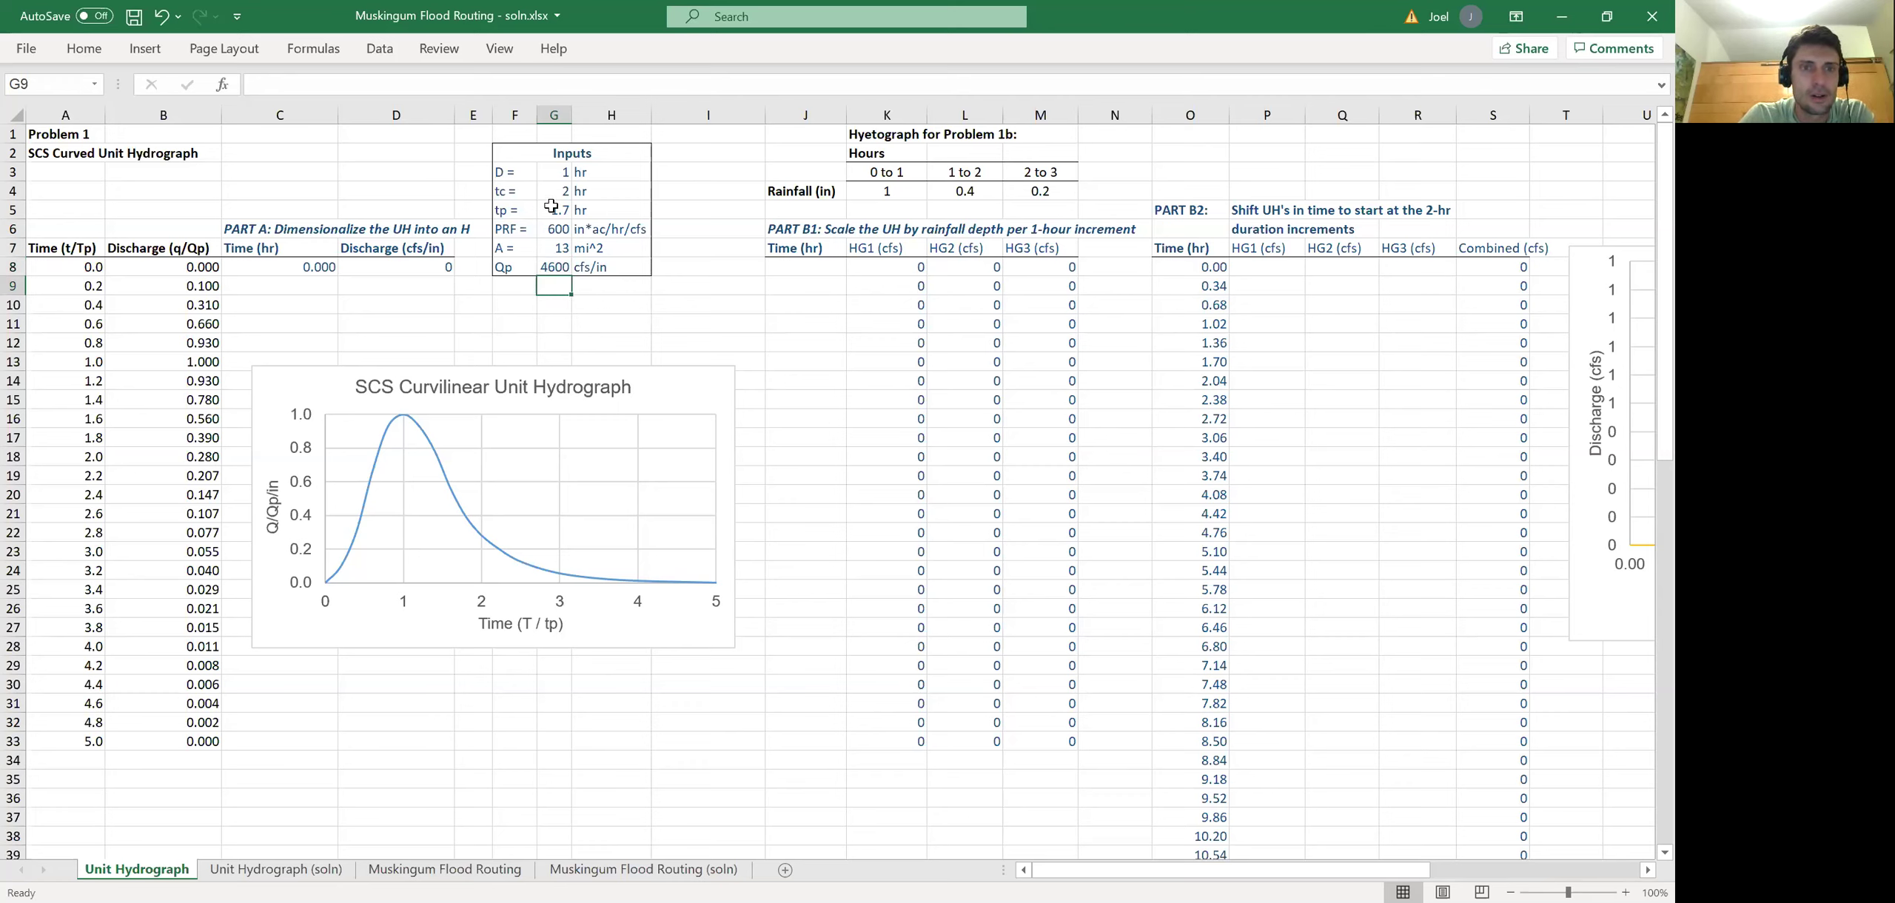
{"action": "left_click", "coordinate": [551, 266]}
{"action": "left_click", "coordinate": [552, 212]}
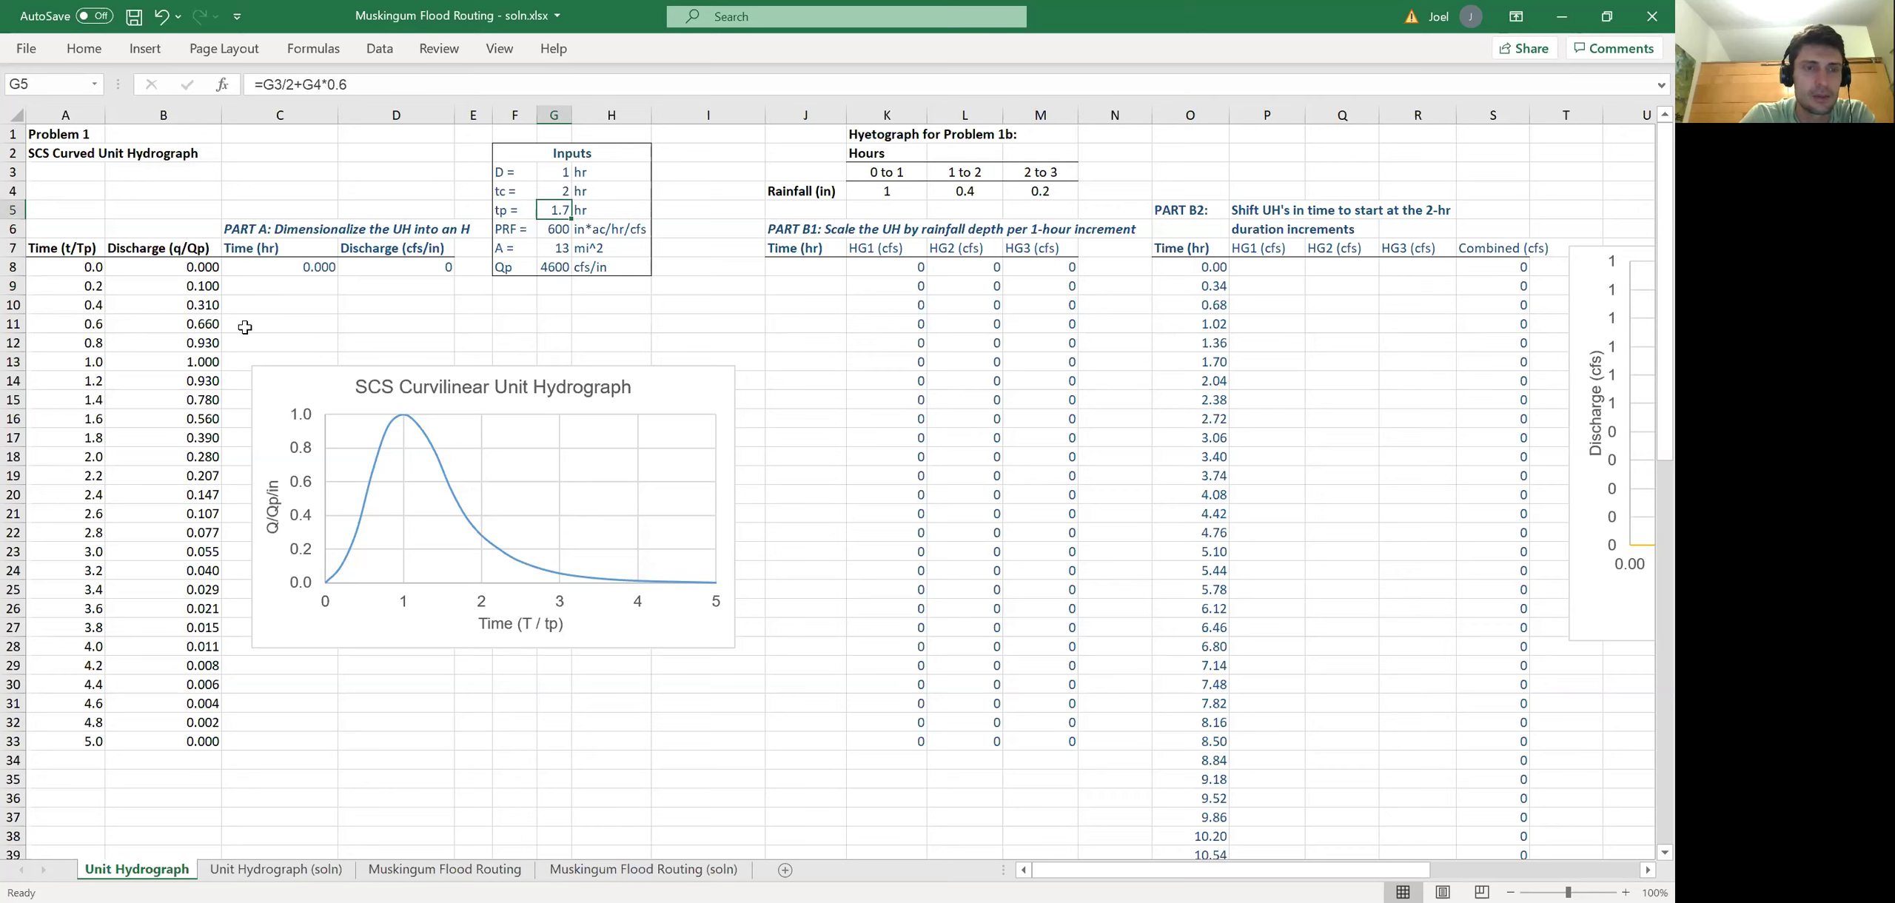
- Move the unit hydrograph chart slightly lower and enter =A9*$G$5 in C9 to compute the time in hours
{"action": "left_click_drag", "start_coordinate": [305, 389], "coordinate": [340, 456]}
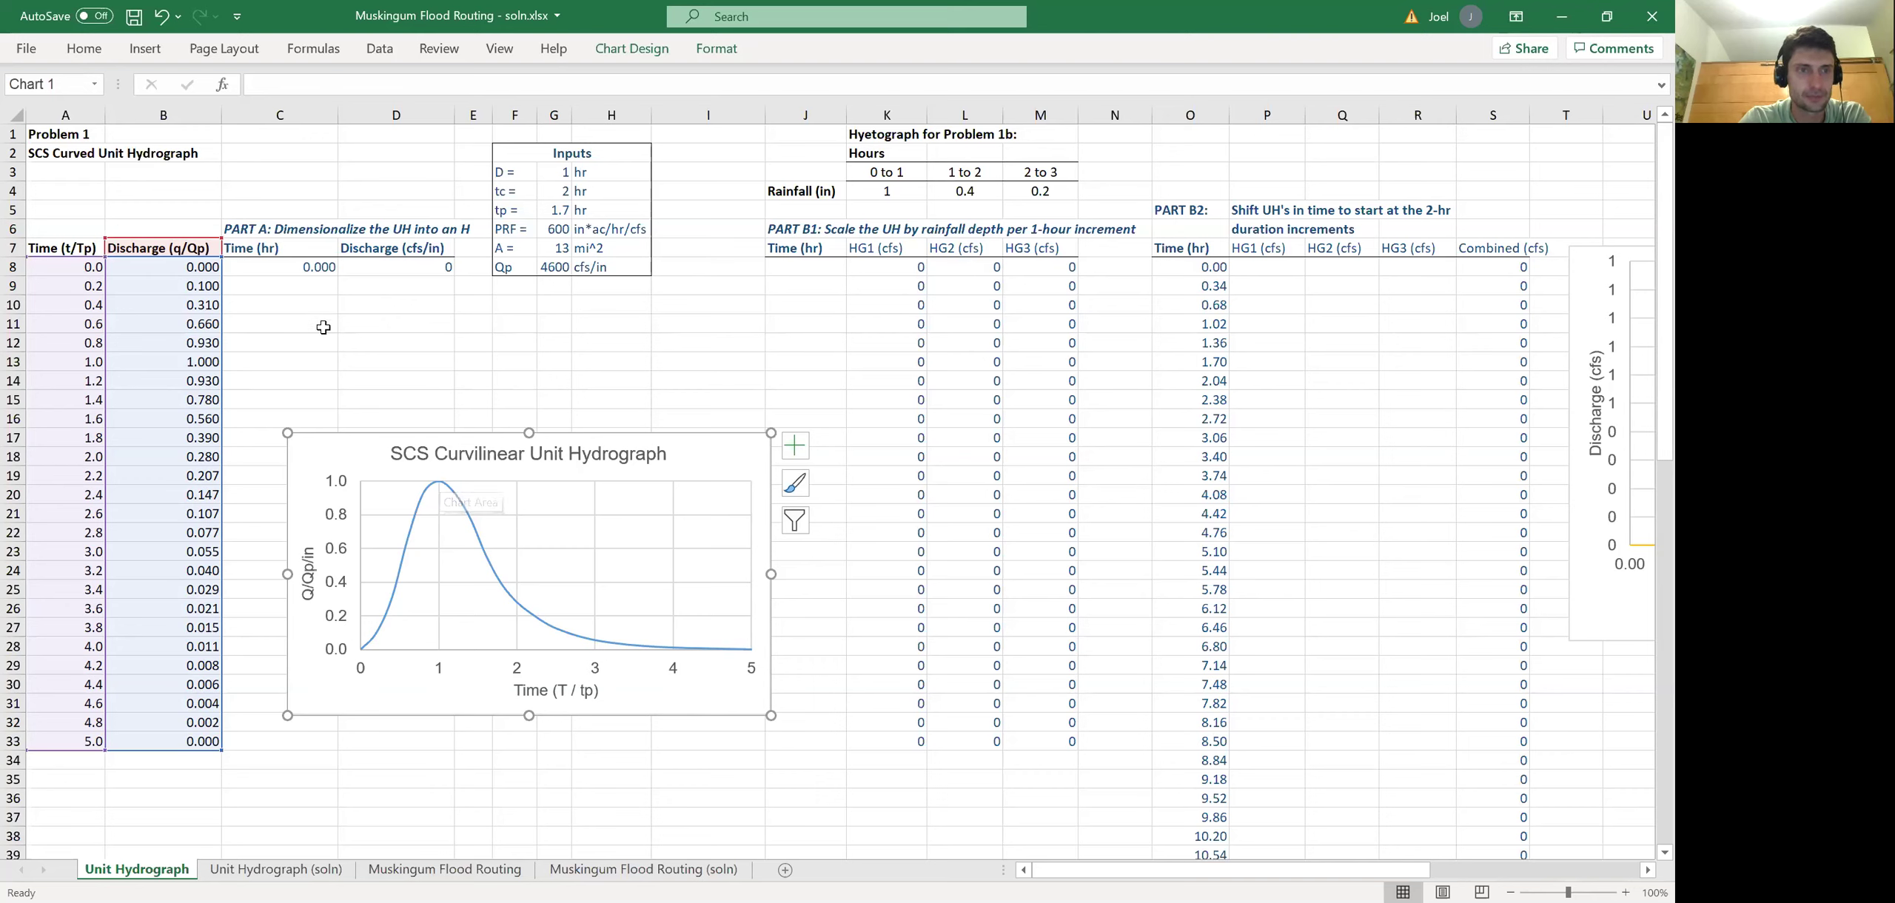
{"action": "left_click", "coordinate": [275, 285]}
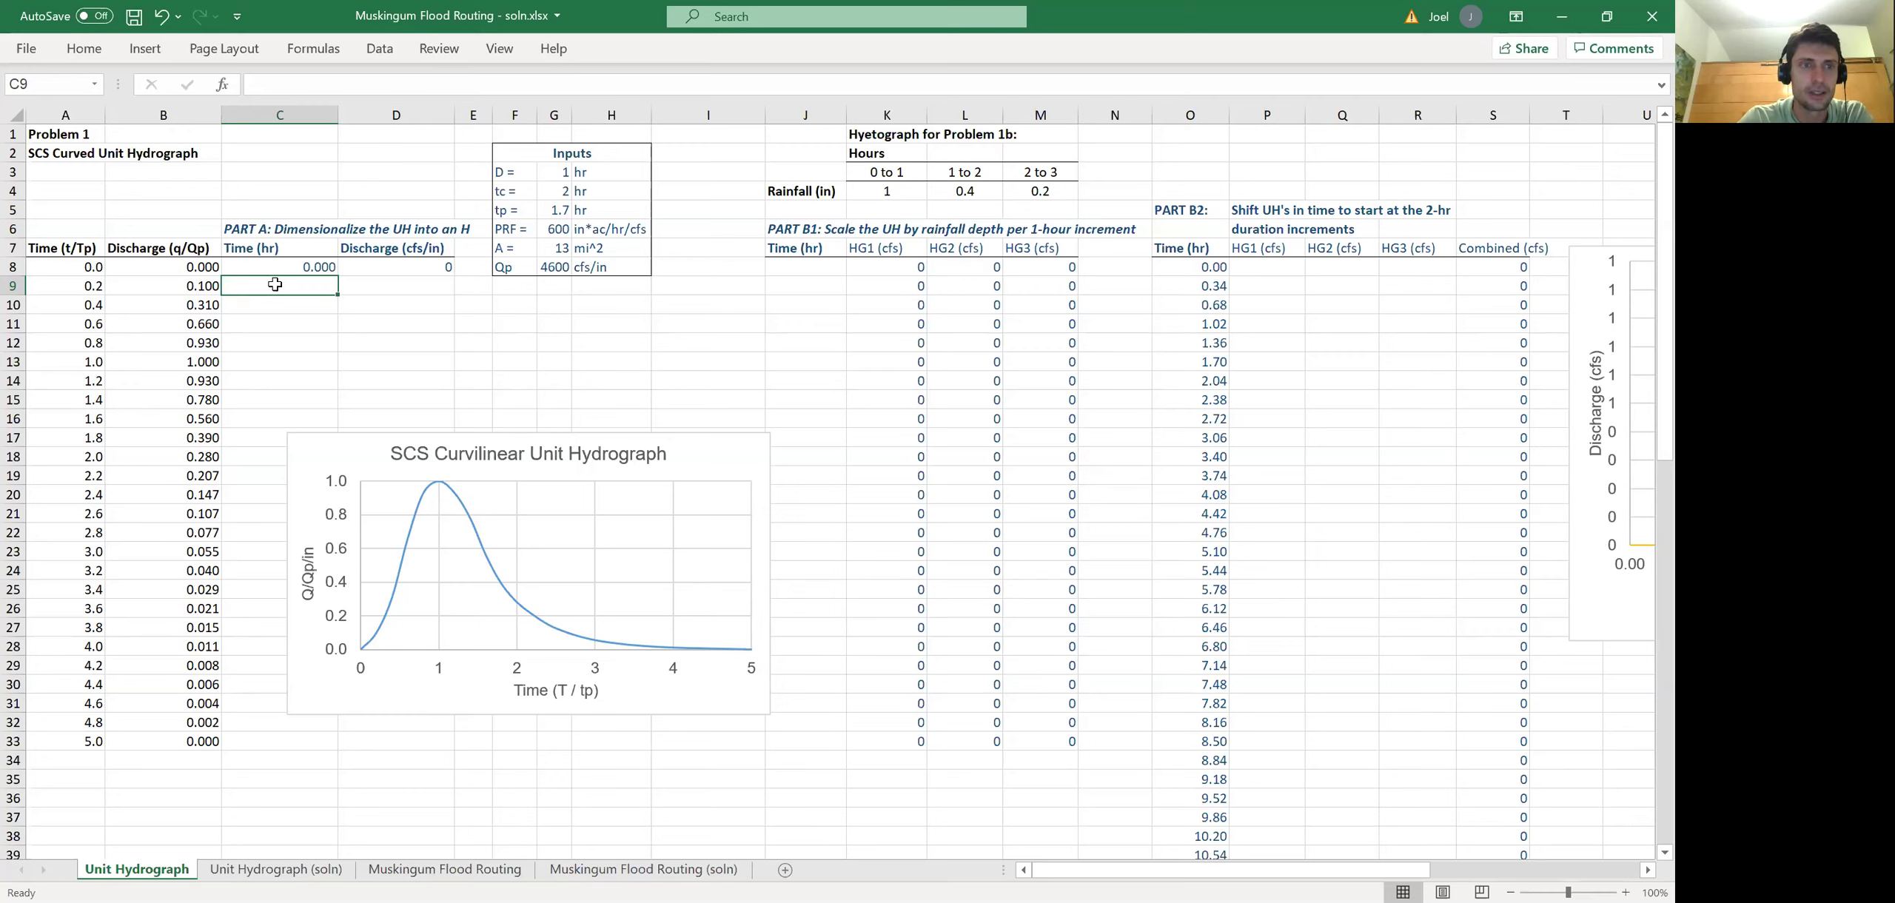
{"action": "type", "text": "="}
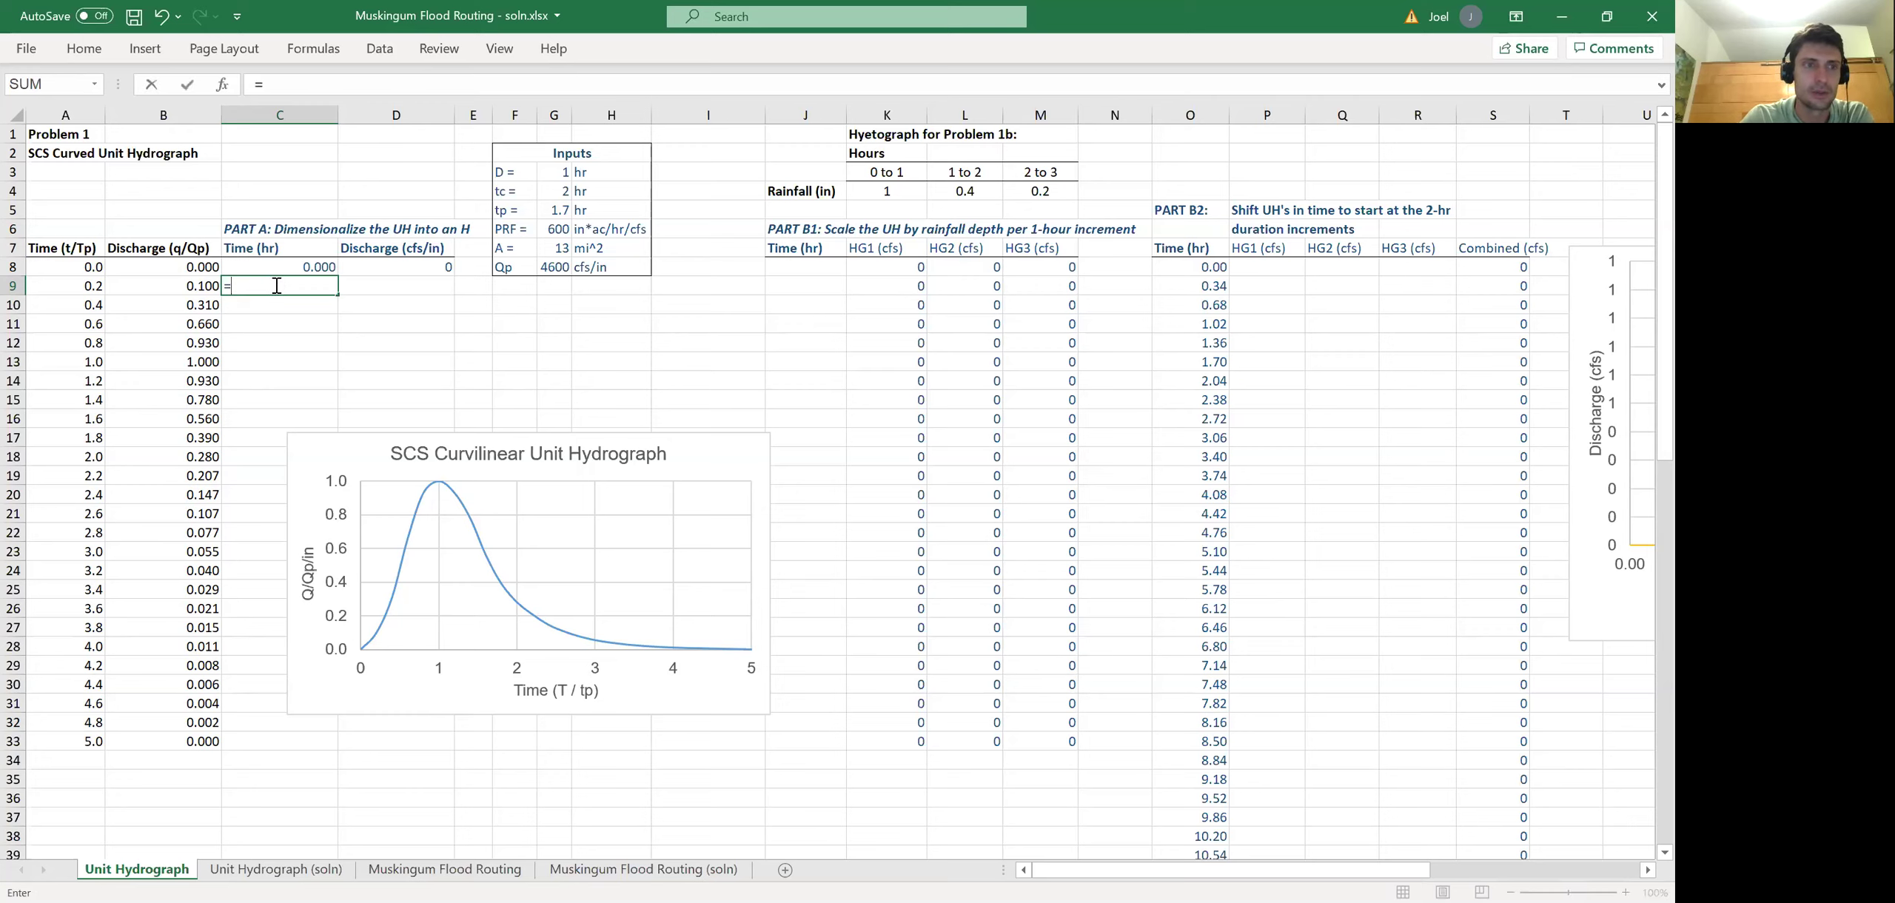
{"action": "left_click", "coordinate": [75, 285]}
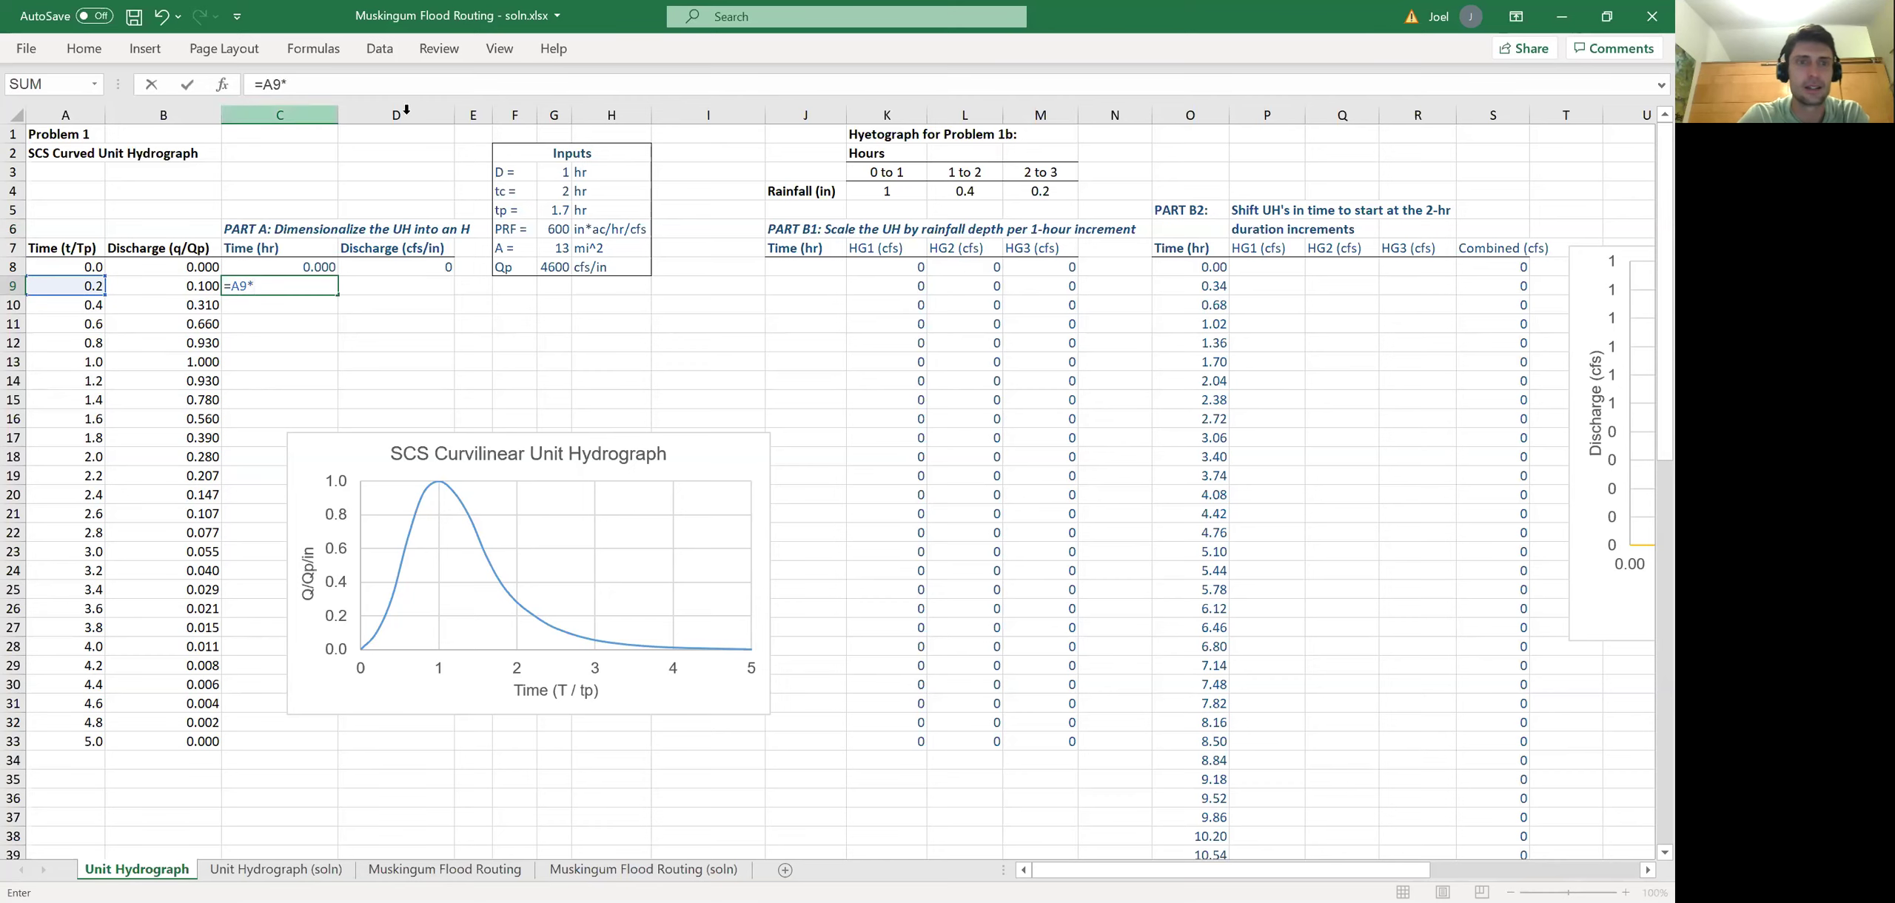
{"action": "left_click", "coordinate": [552, 208]}
{"action": "left_click", "coordinate": [271, 293]}
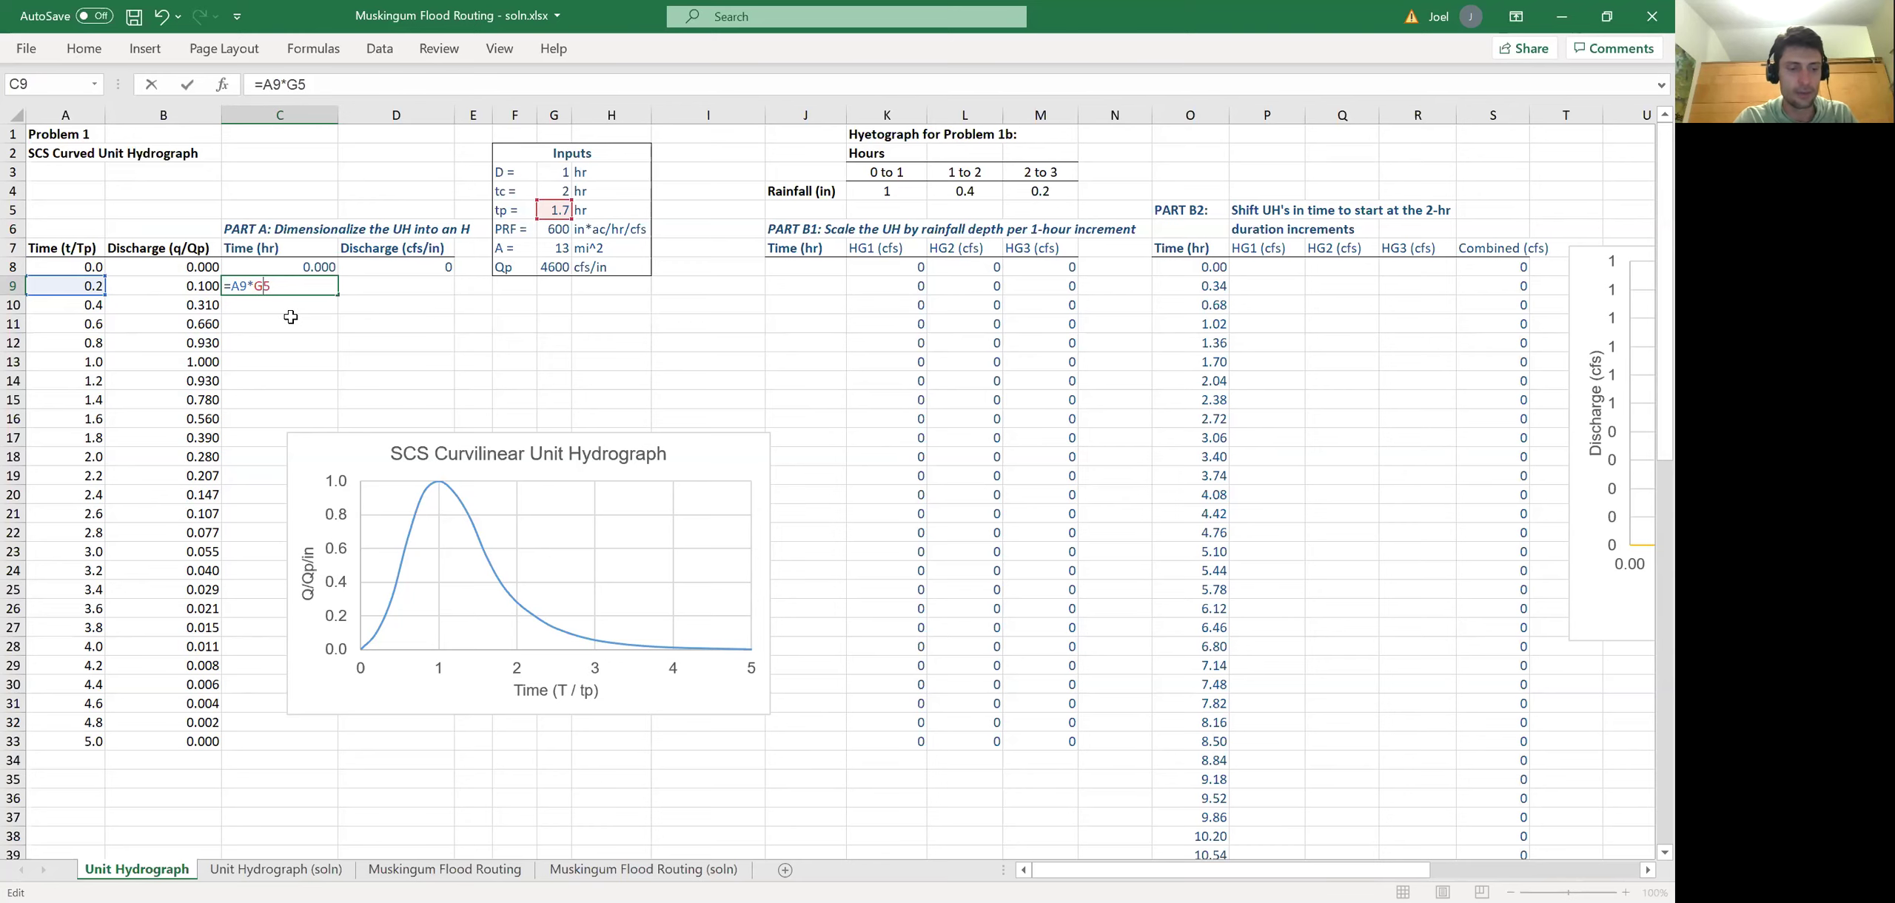
{"action": "key", "text": "F4"}
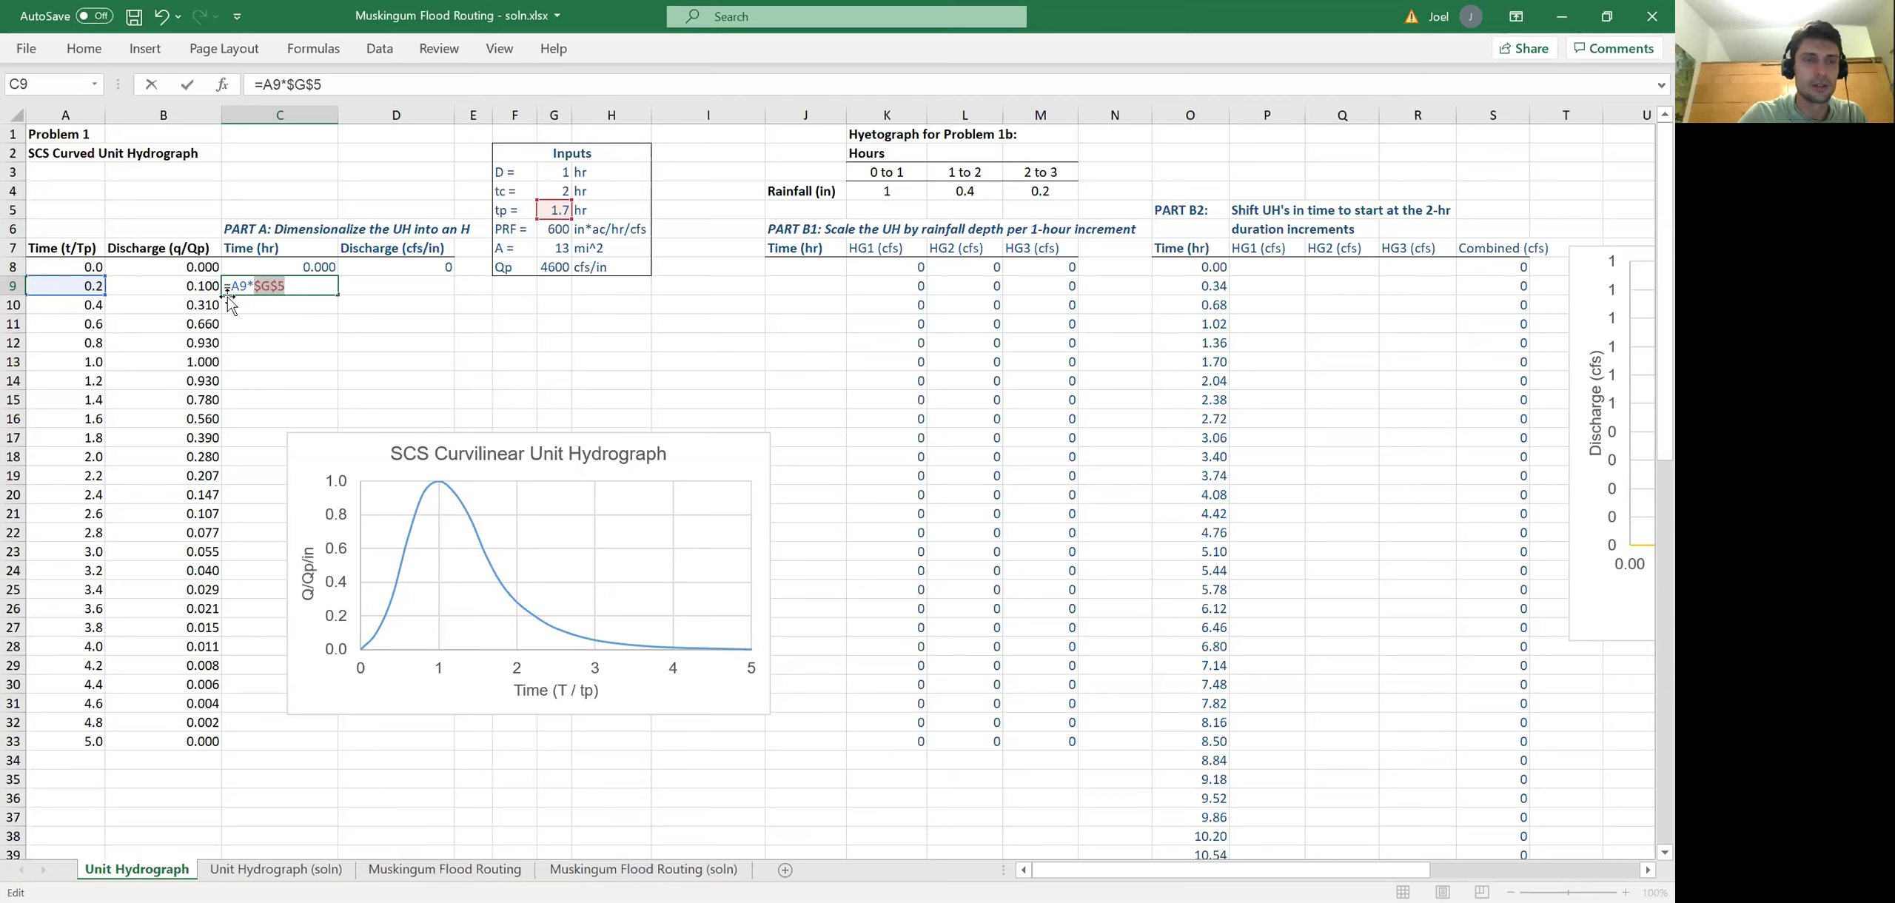
{"action": "left_click", "coordinate": [297, 292]}
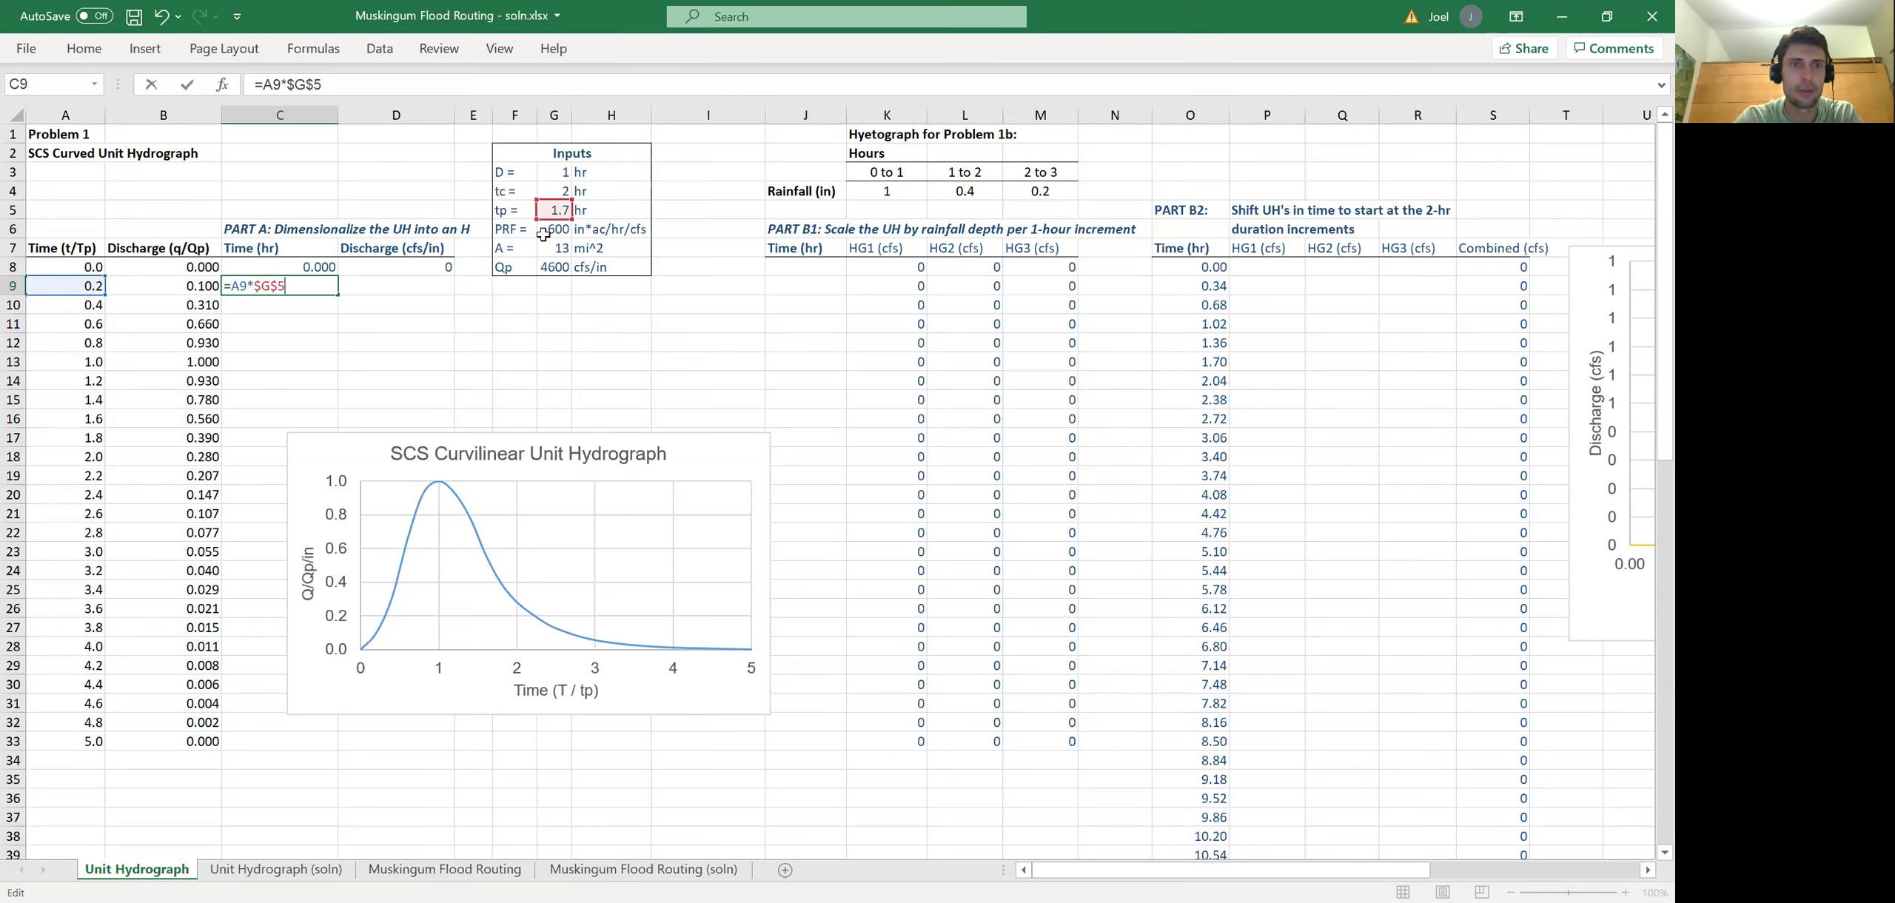
{"action": "key", "text": "Return"}
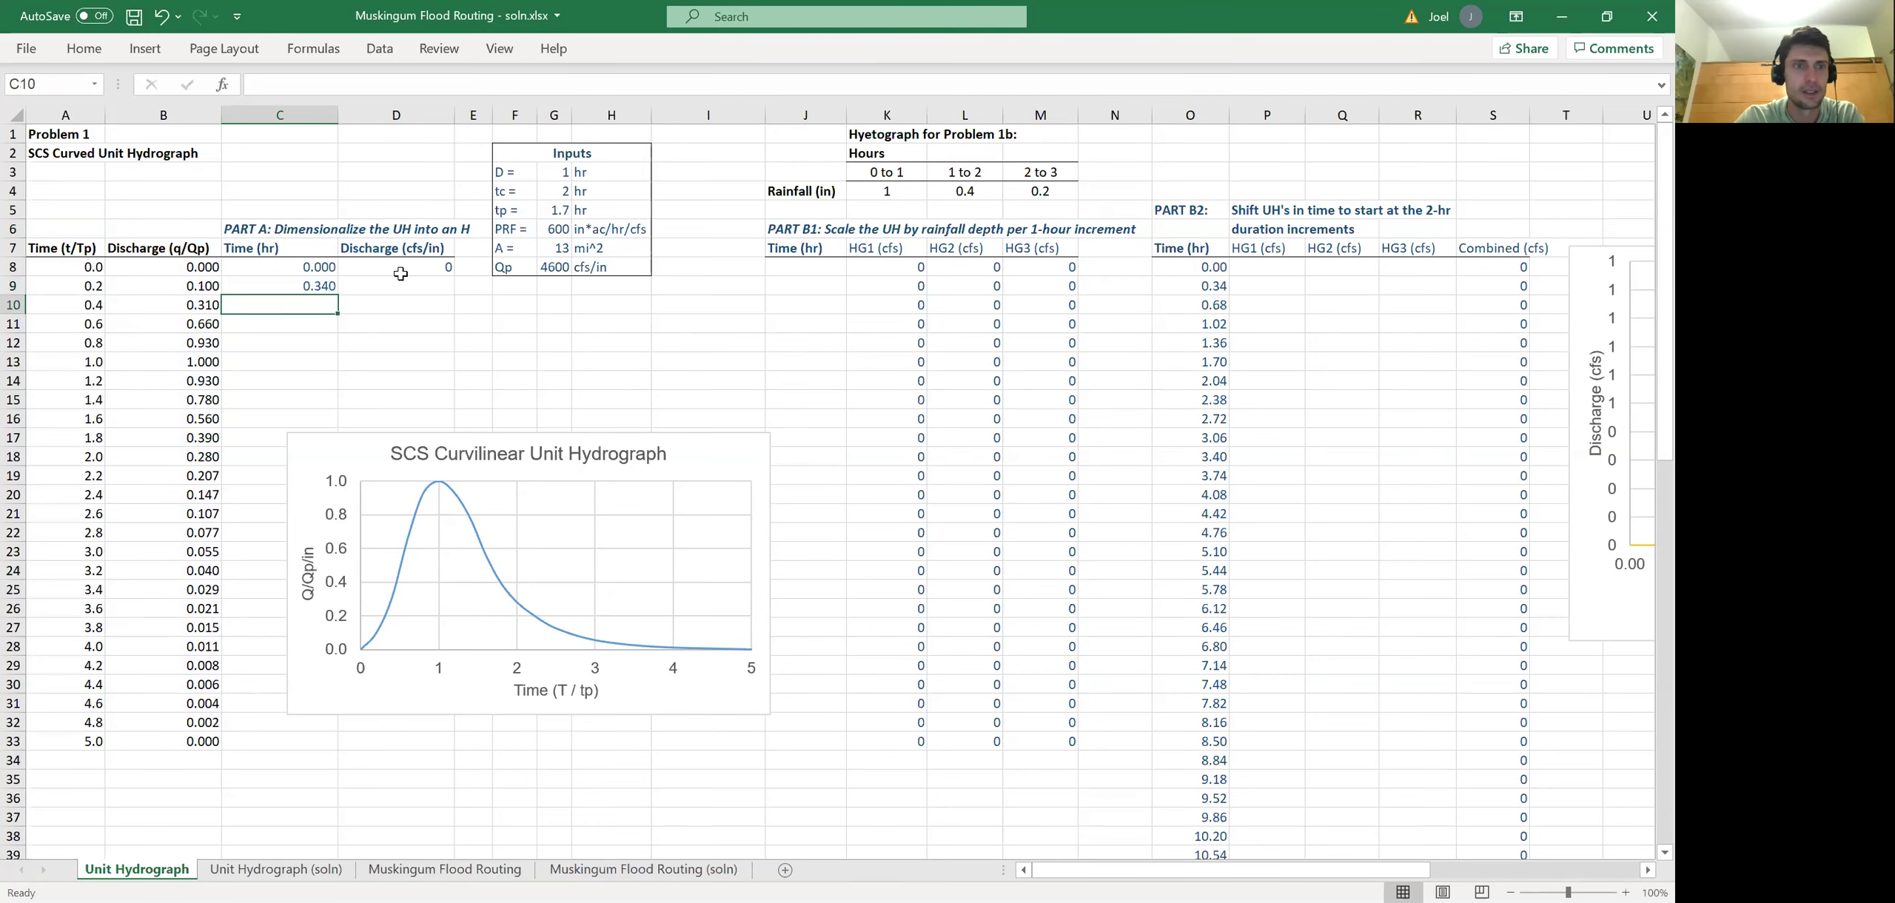
- Fill the time formula from C9 down to C33 and shift the chart to check the filled column
{"action": "left_click", "coordinate": [302, 289]}
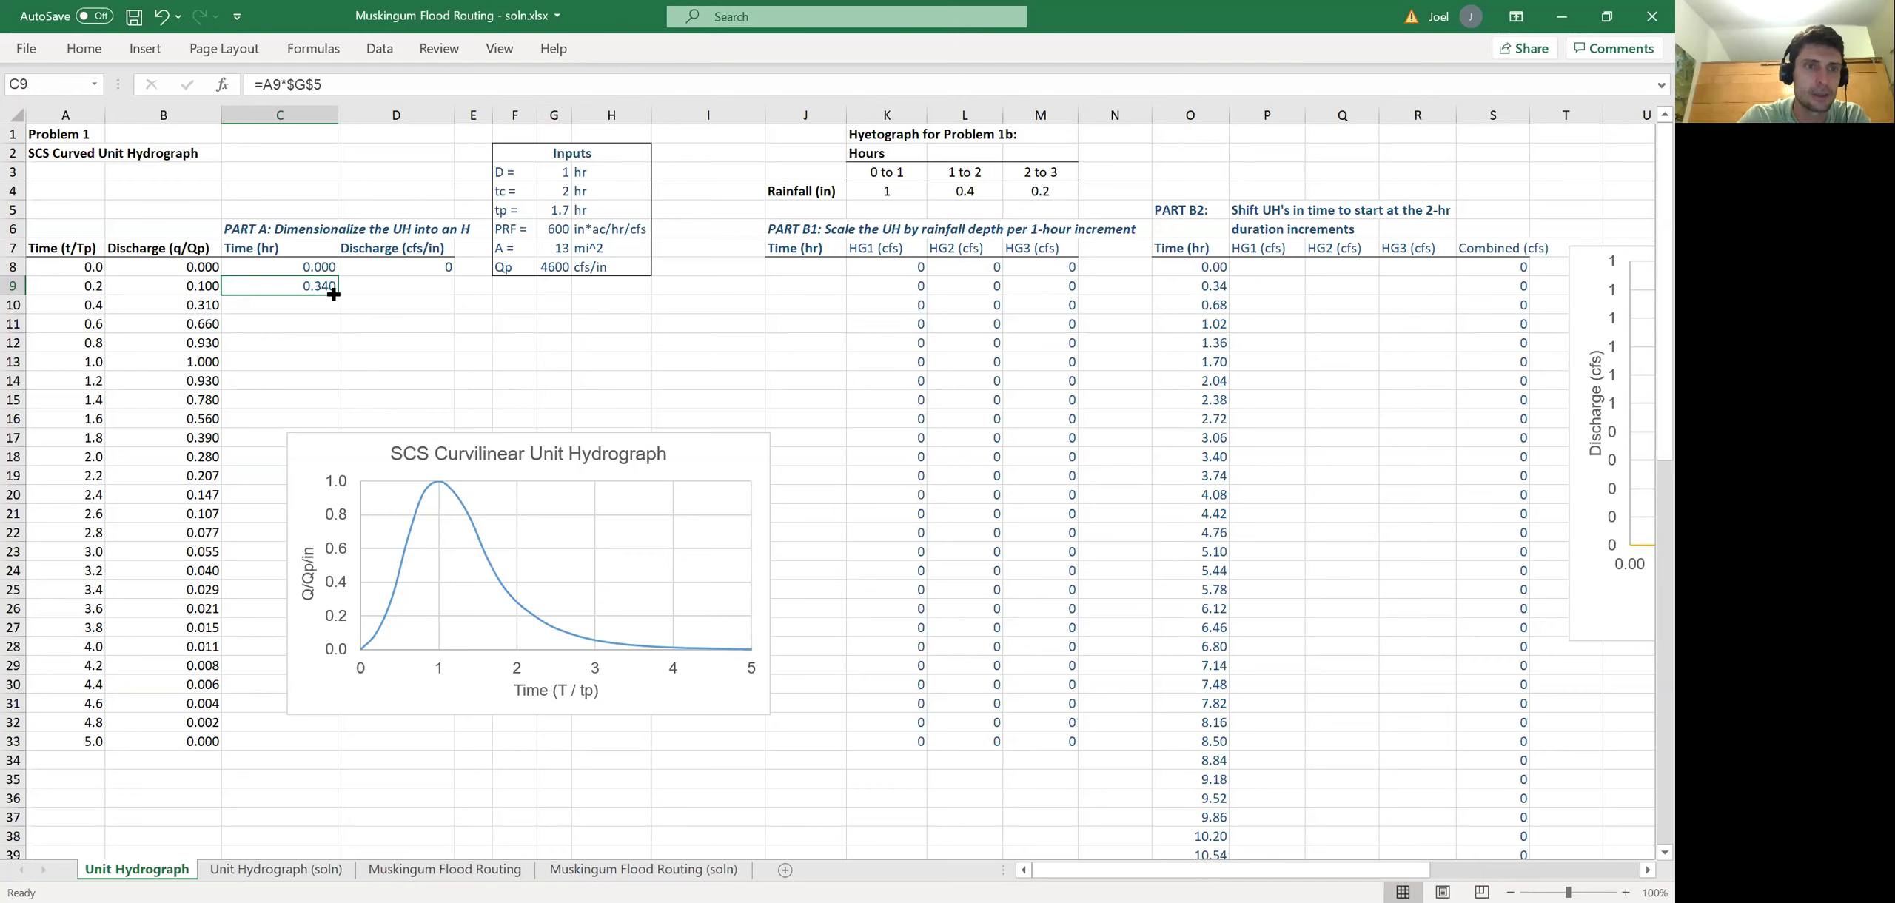
{"action": "double_click", "coordinate": [337, 295]}
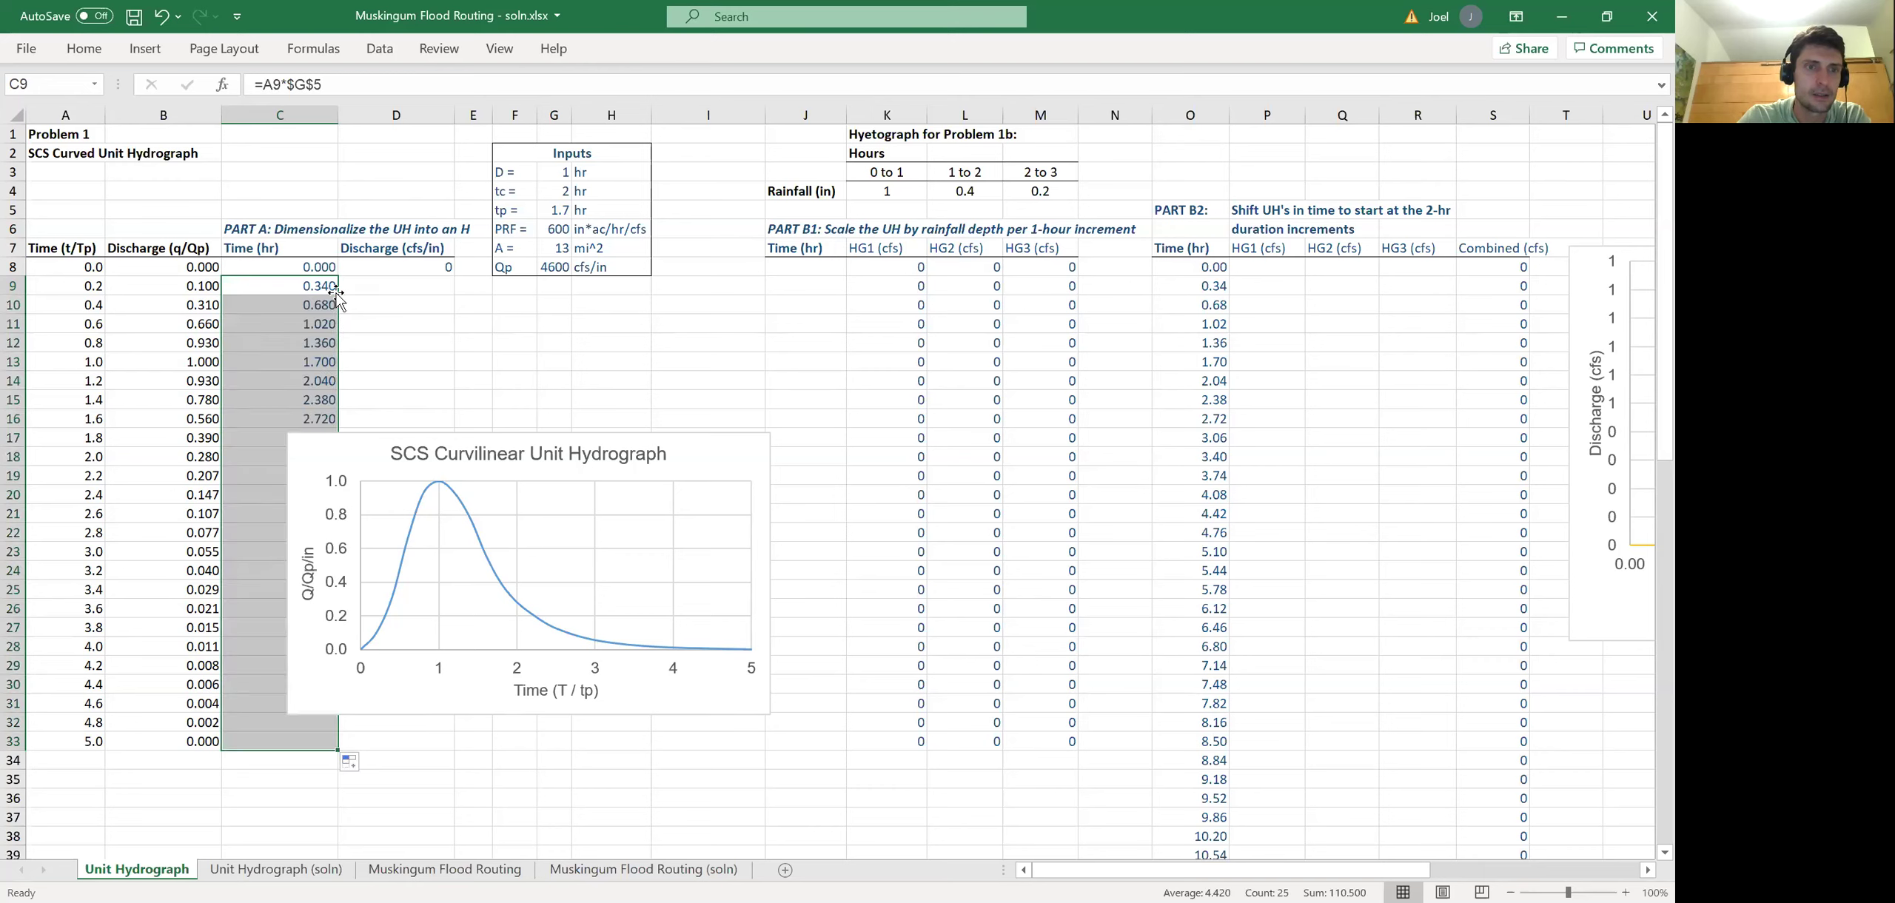
{"action": "mouse_move", "coordinate": [305, 458]}
{"action": "left_mouse_down"}
{"action": "mouse_move", "coordinate": [445, 453]}
{"action": "mouse_move", "coordinate": [311, 434]}
{"action": "left_mouse_up"}
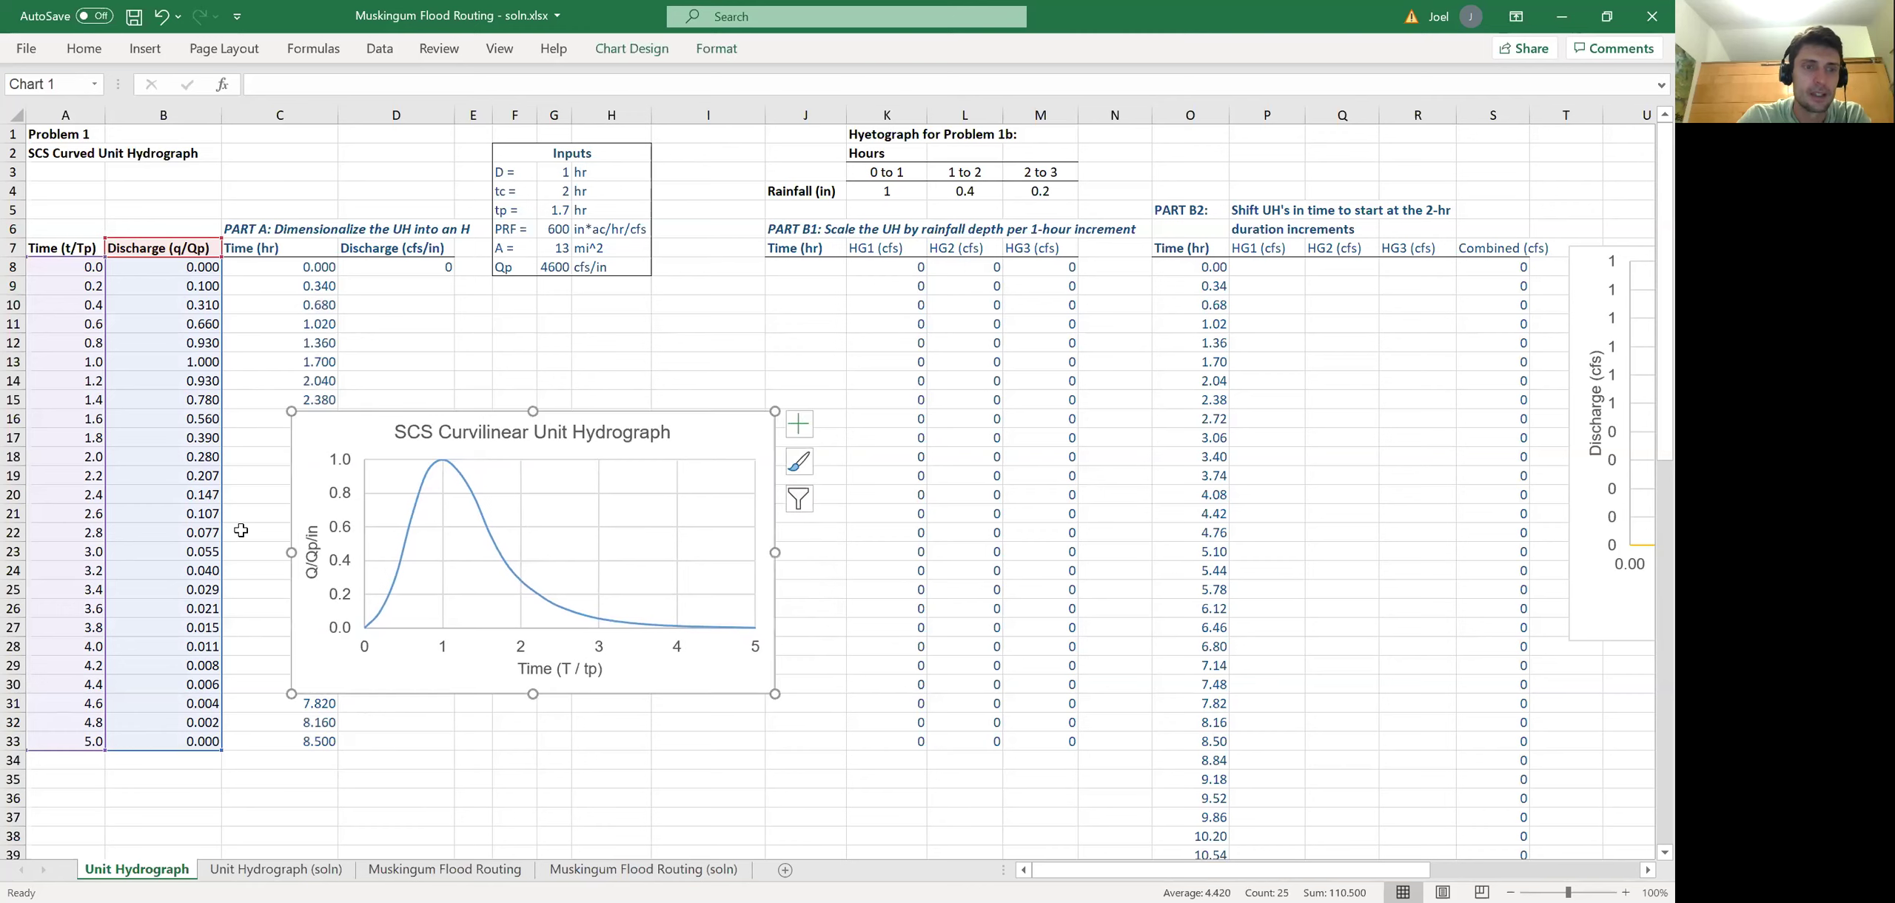
{"action": "left_click", "coordinate": [279, 742]}
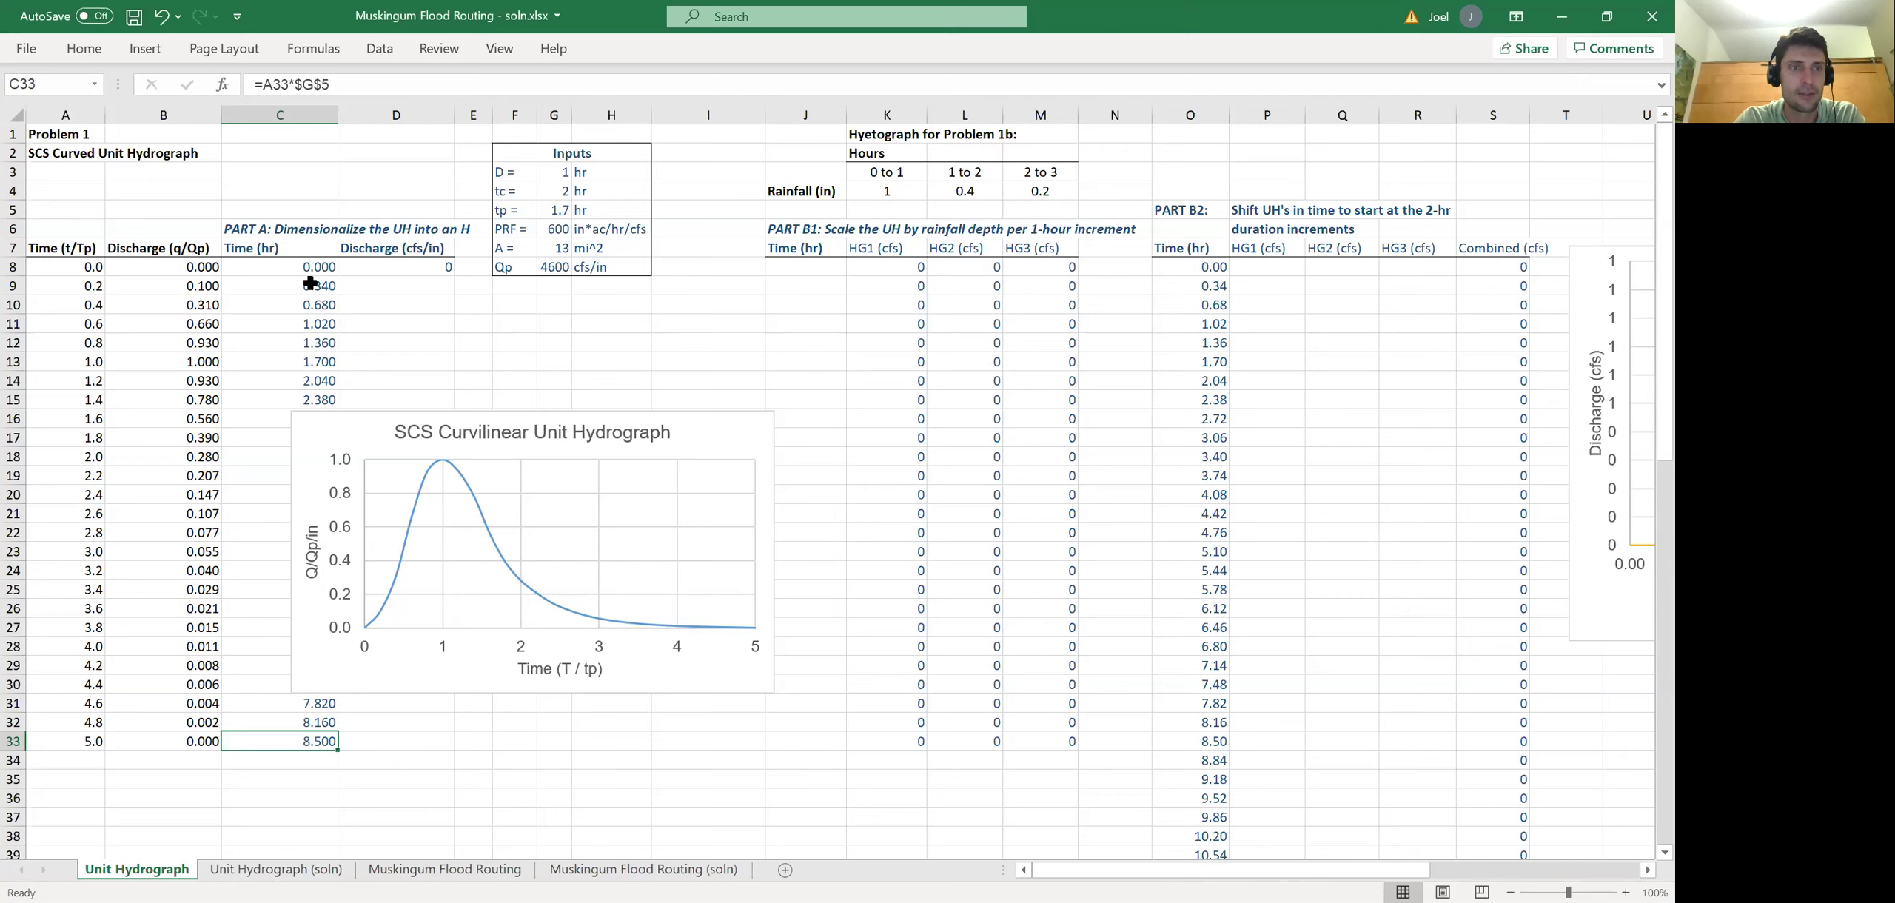
- Enter =B9*$G$8 in D9 to compute the dimensional discharge, with an absolute reference to Qp
{"action": "left_click", "coordinate": [386, 290]}
{"action": "type", "text": "="}
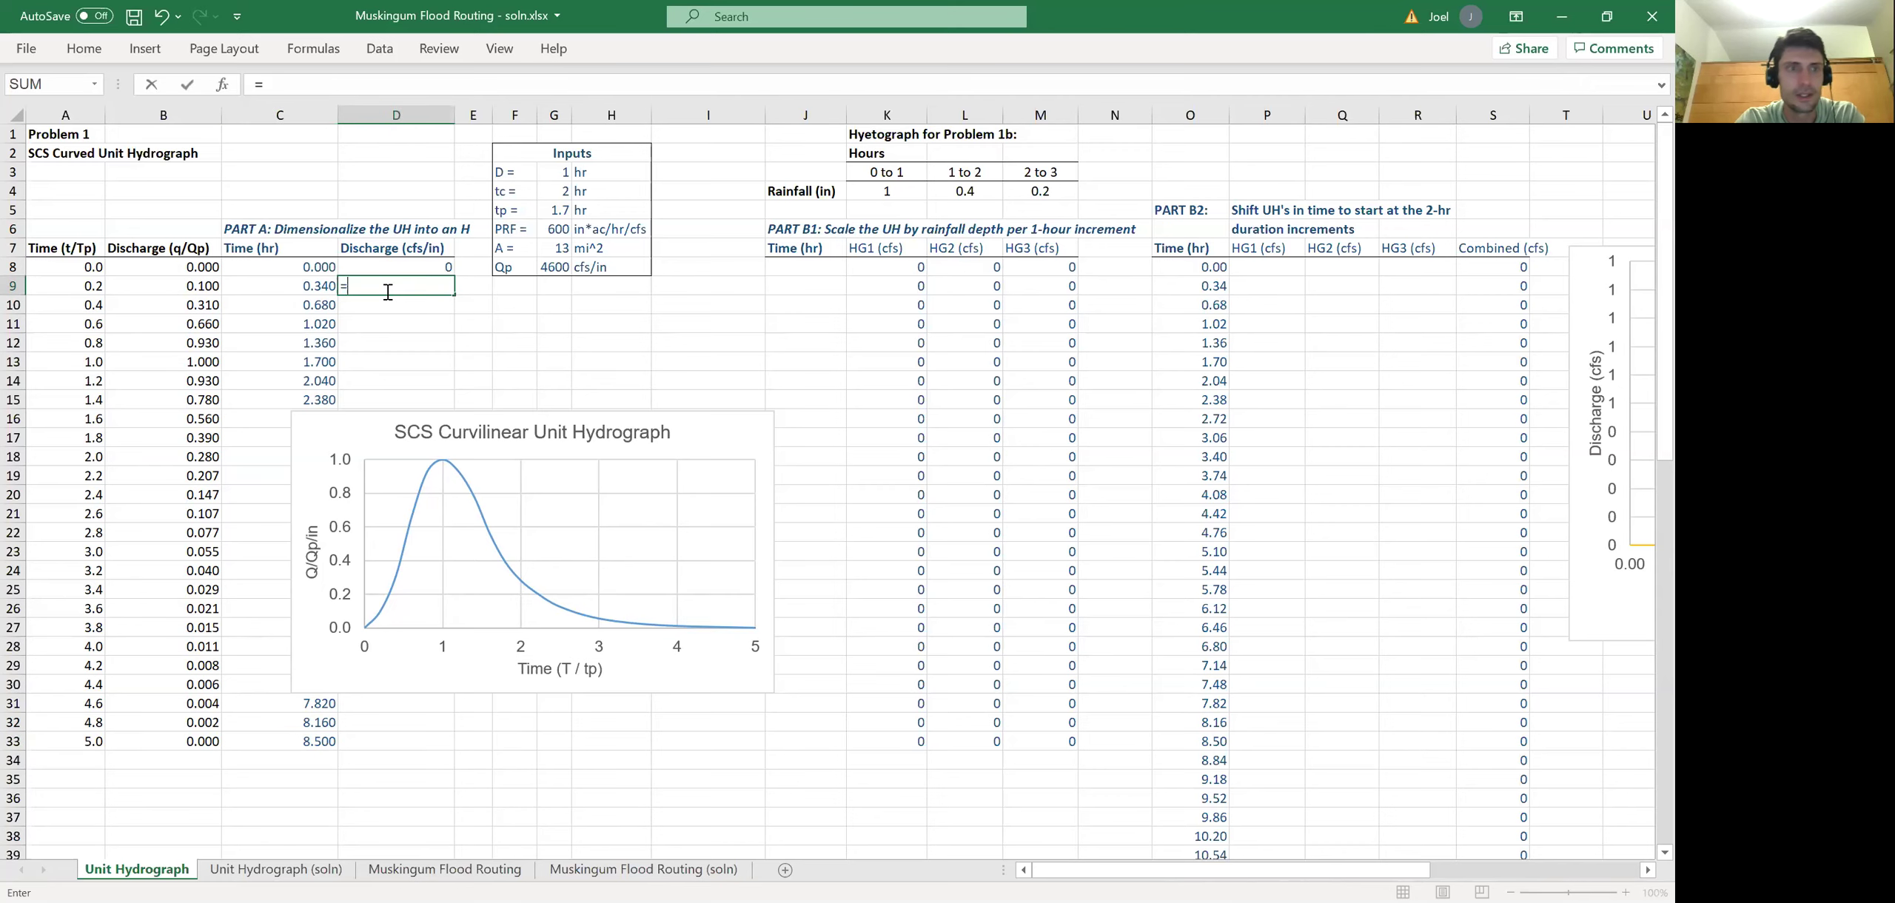
{"action": "left_click", "coordinate": [158, 289]}
{"action": "type", "text": "*"}
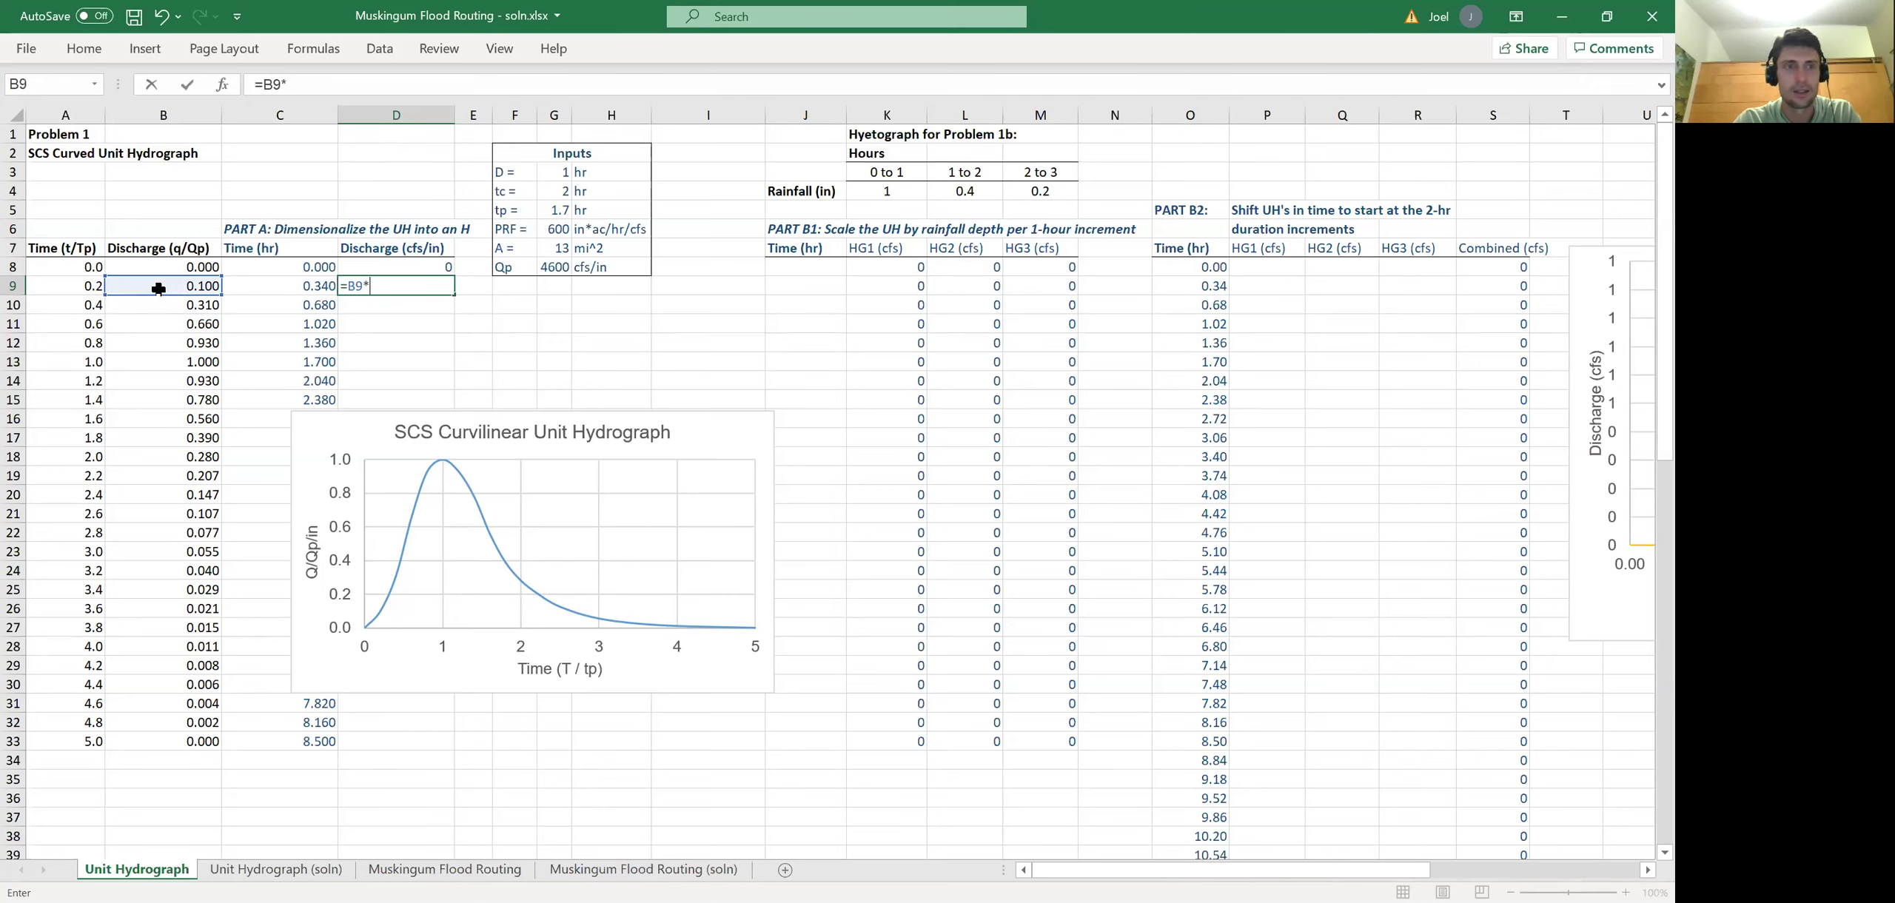
{"action": "left_click", "coordinate": [561, 264]}
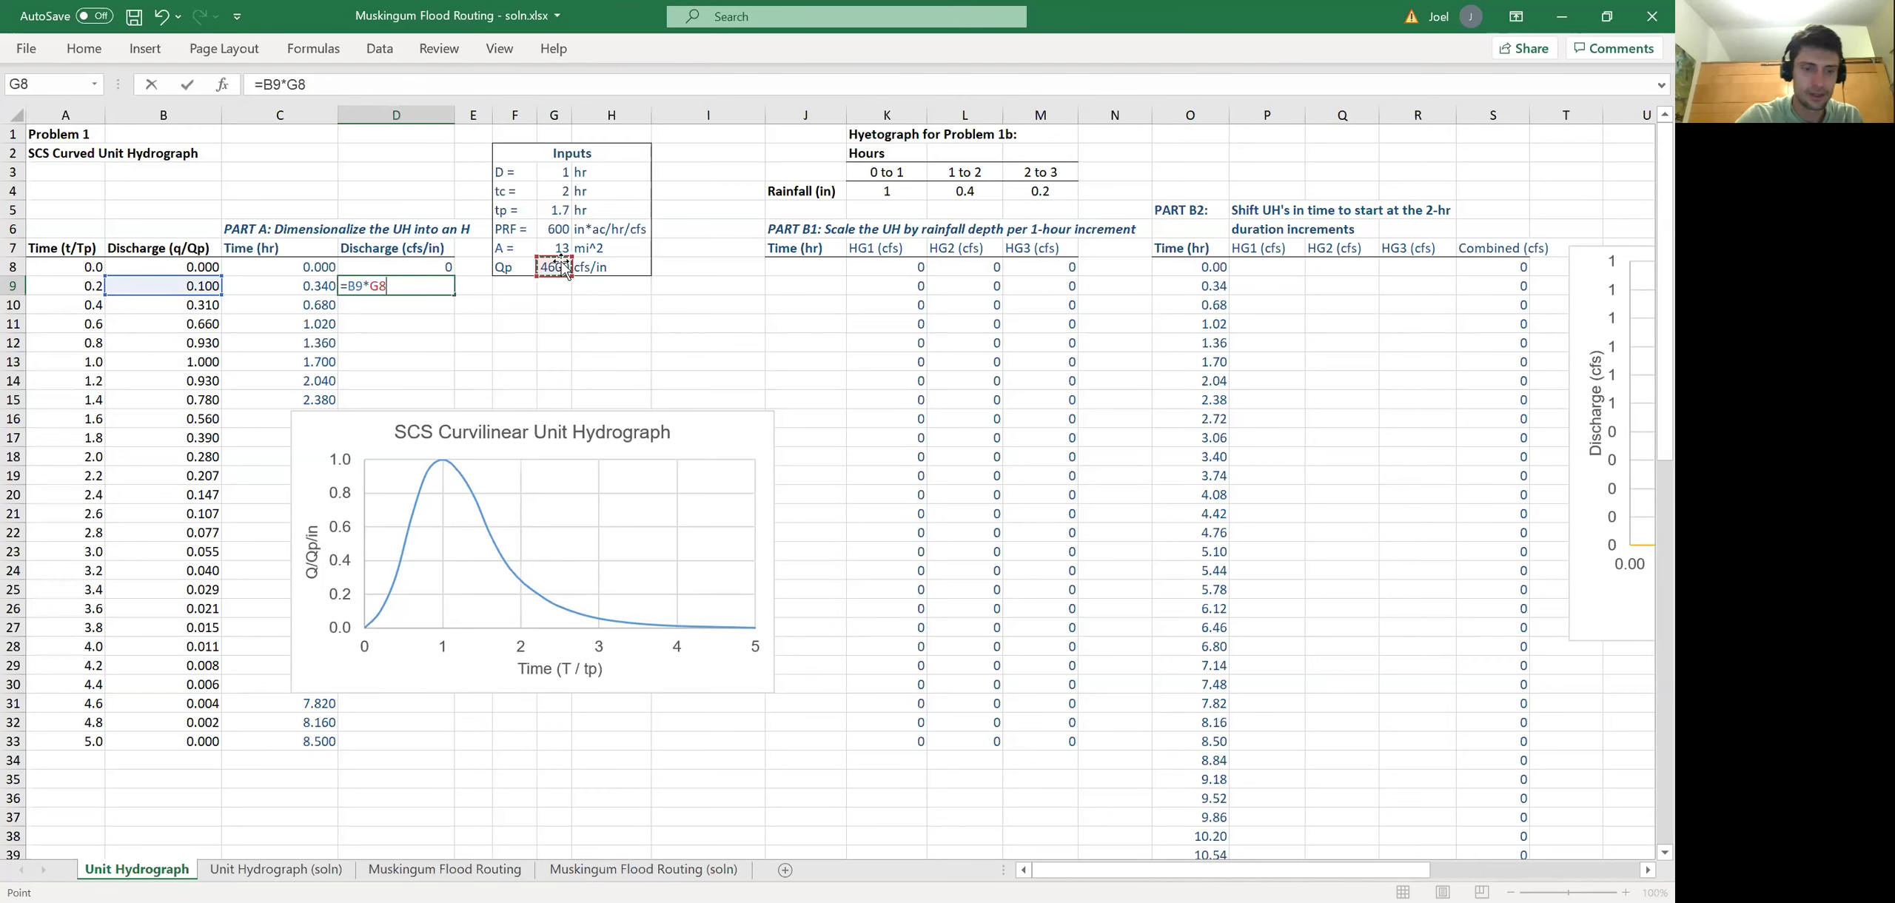
{"action": "key", "text": "F4"}
{"action": "key", "text": "Return"}
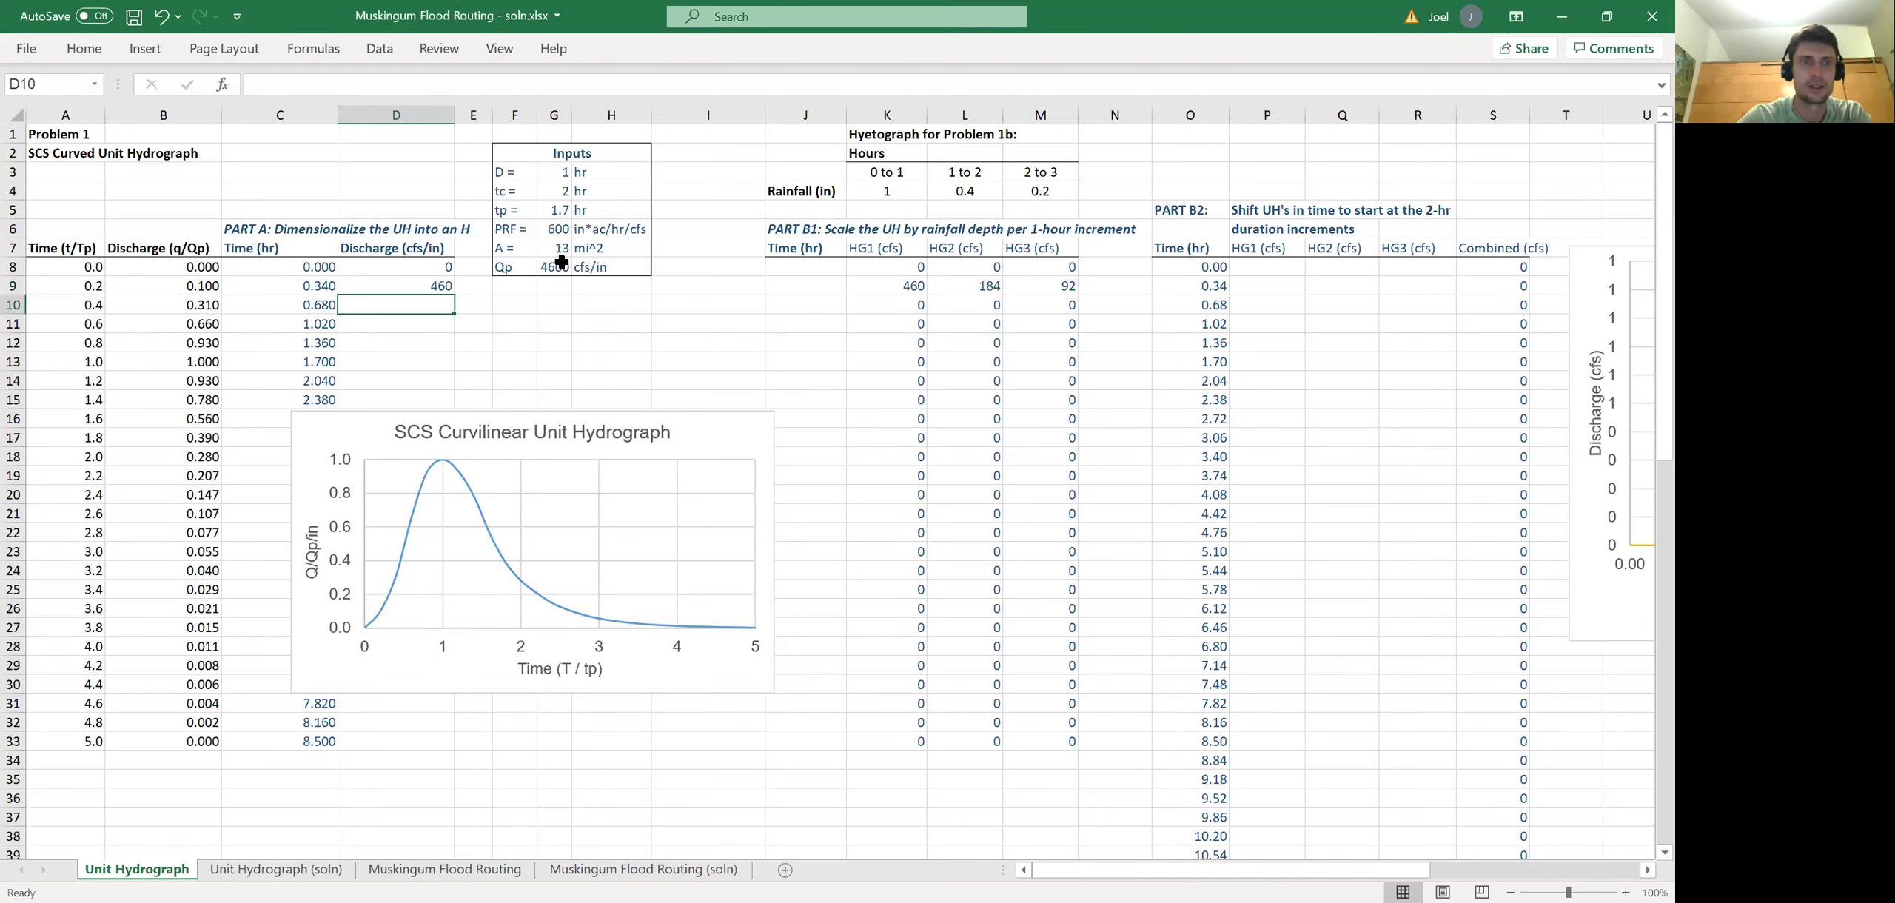
- Fill the discharge formula from D9 down to D33 and move the chart below the data table
{"action": "left_click", "coordinate": [402, 287]}
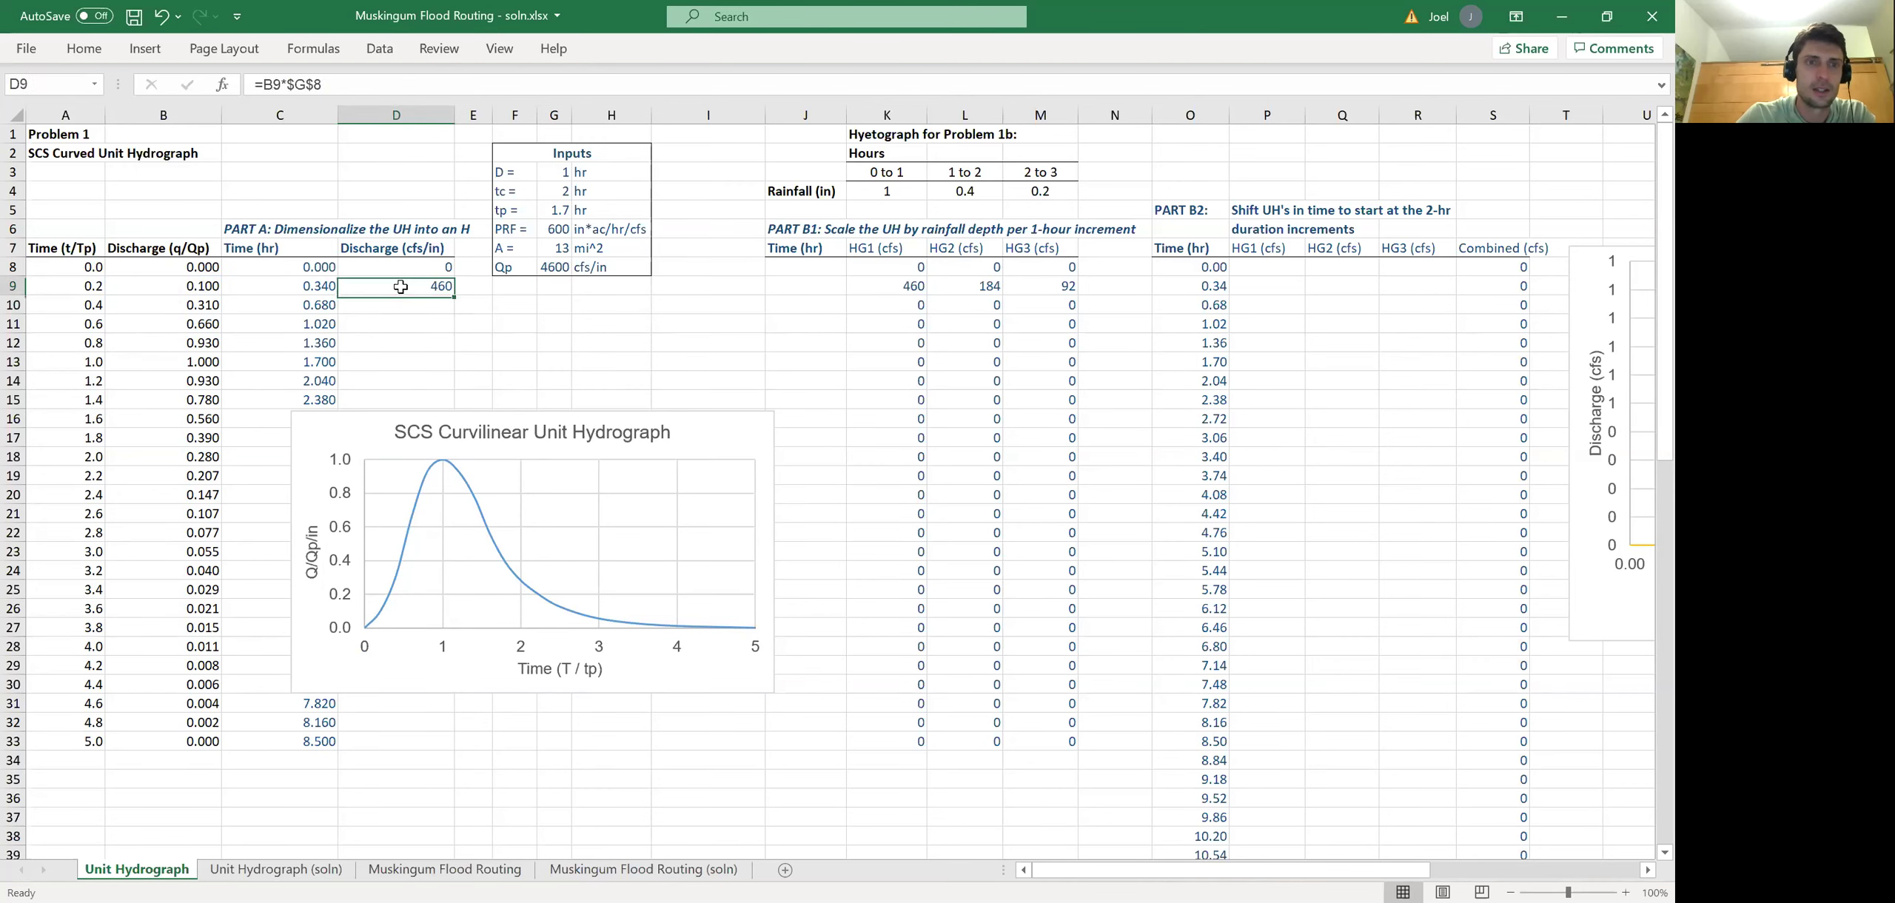
{"action": "double_click", "coordinate": [456, 296]}
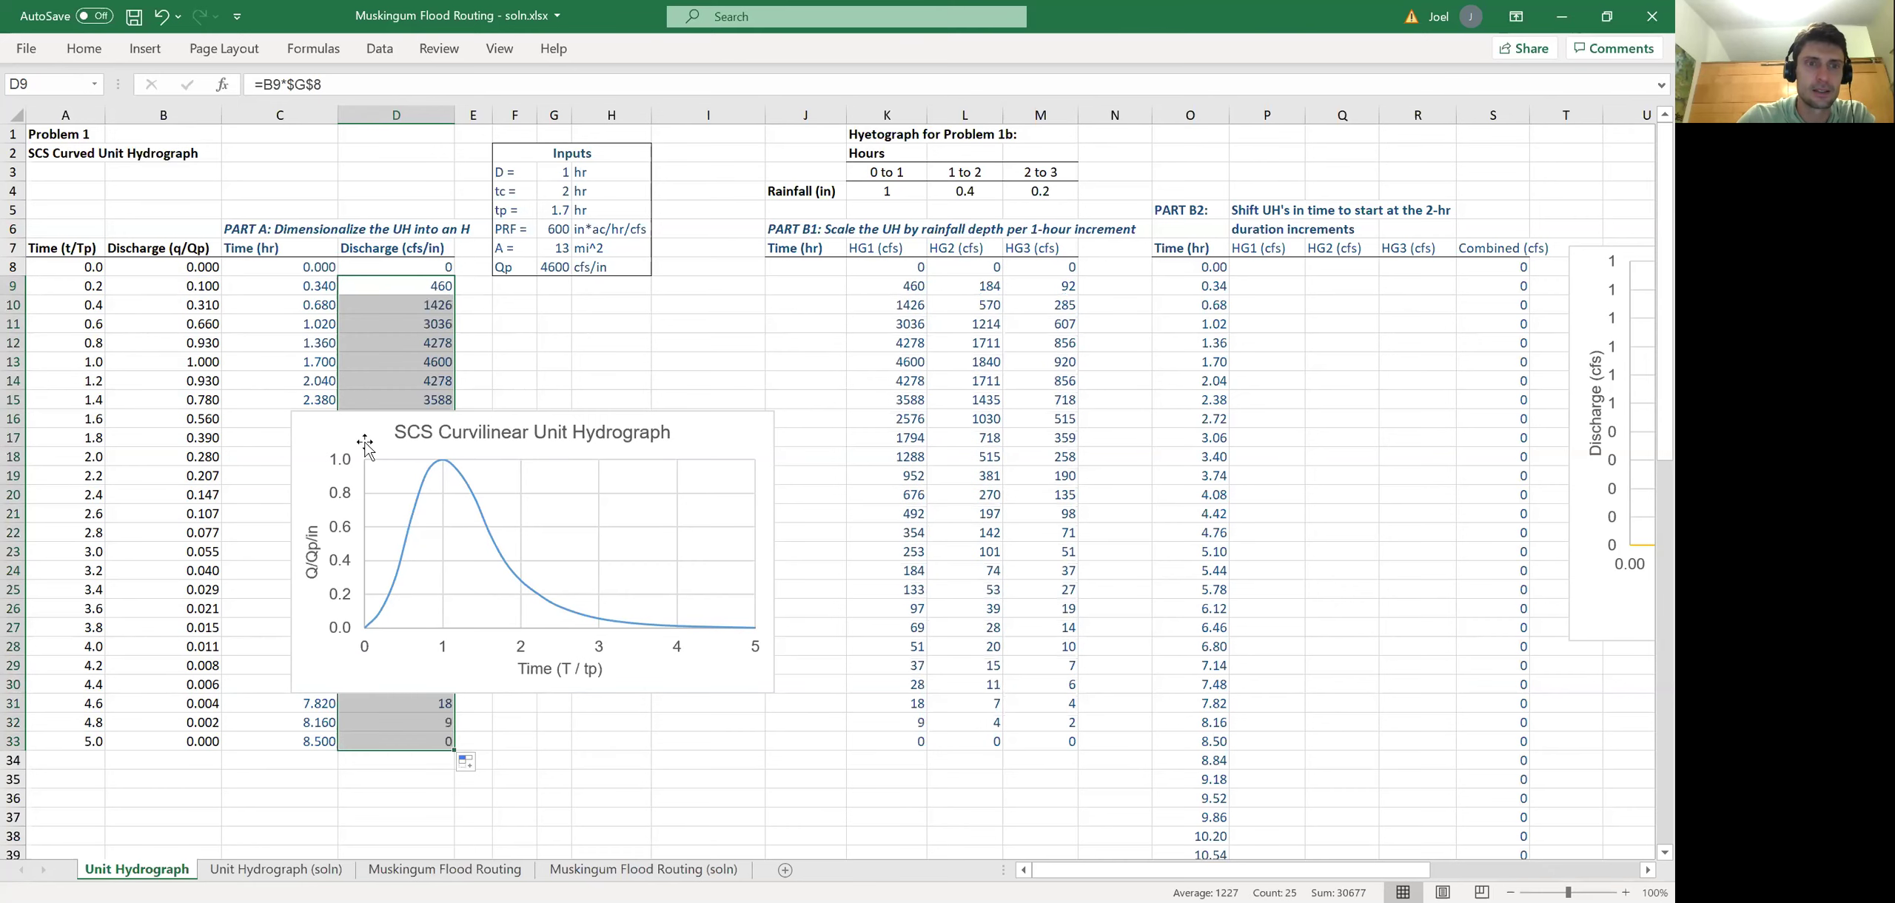
{"action": "left_click_drag", "start_coordinate": [365, 445], "coordinate": [533, 404]}
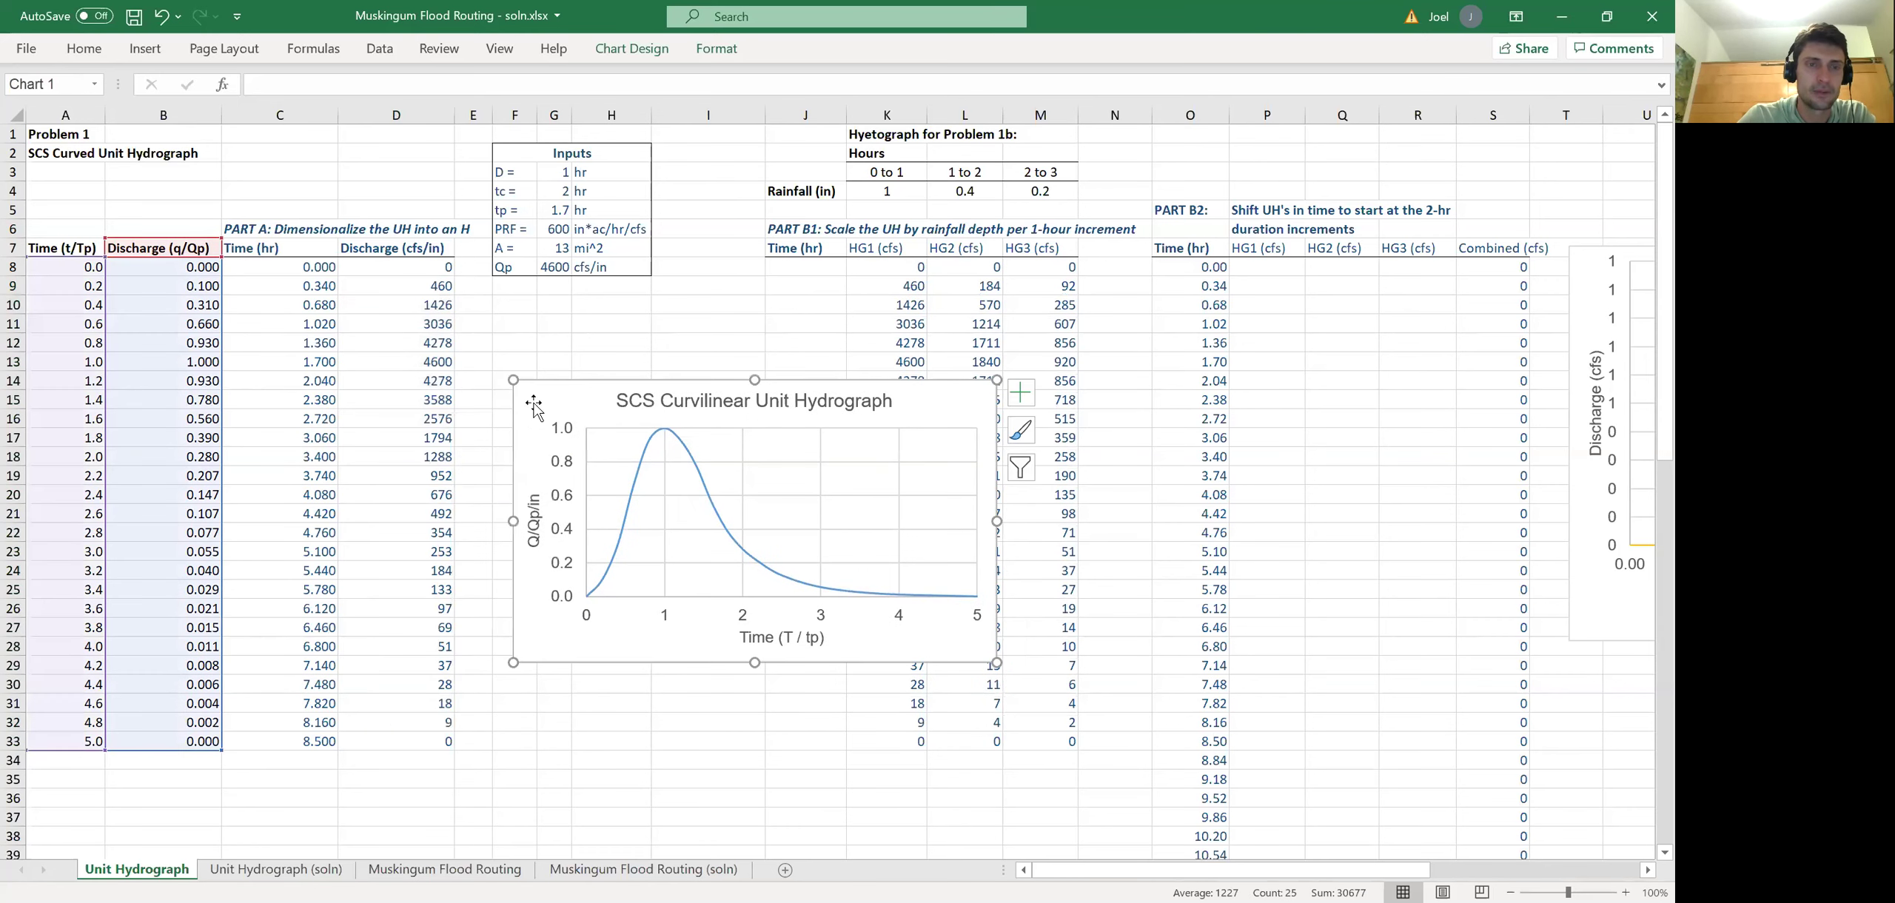
{"action": "left_click_drag", "start_coordinate": [696, 569], "coordinate": [570, 597]}
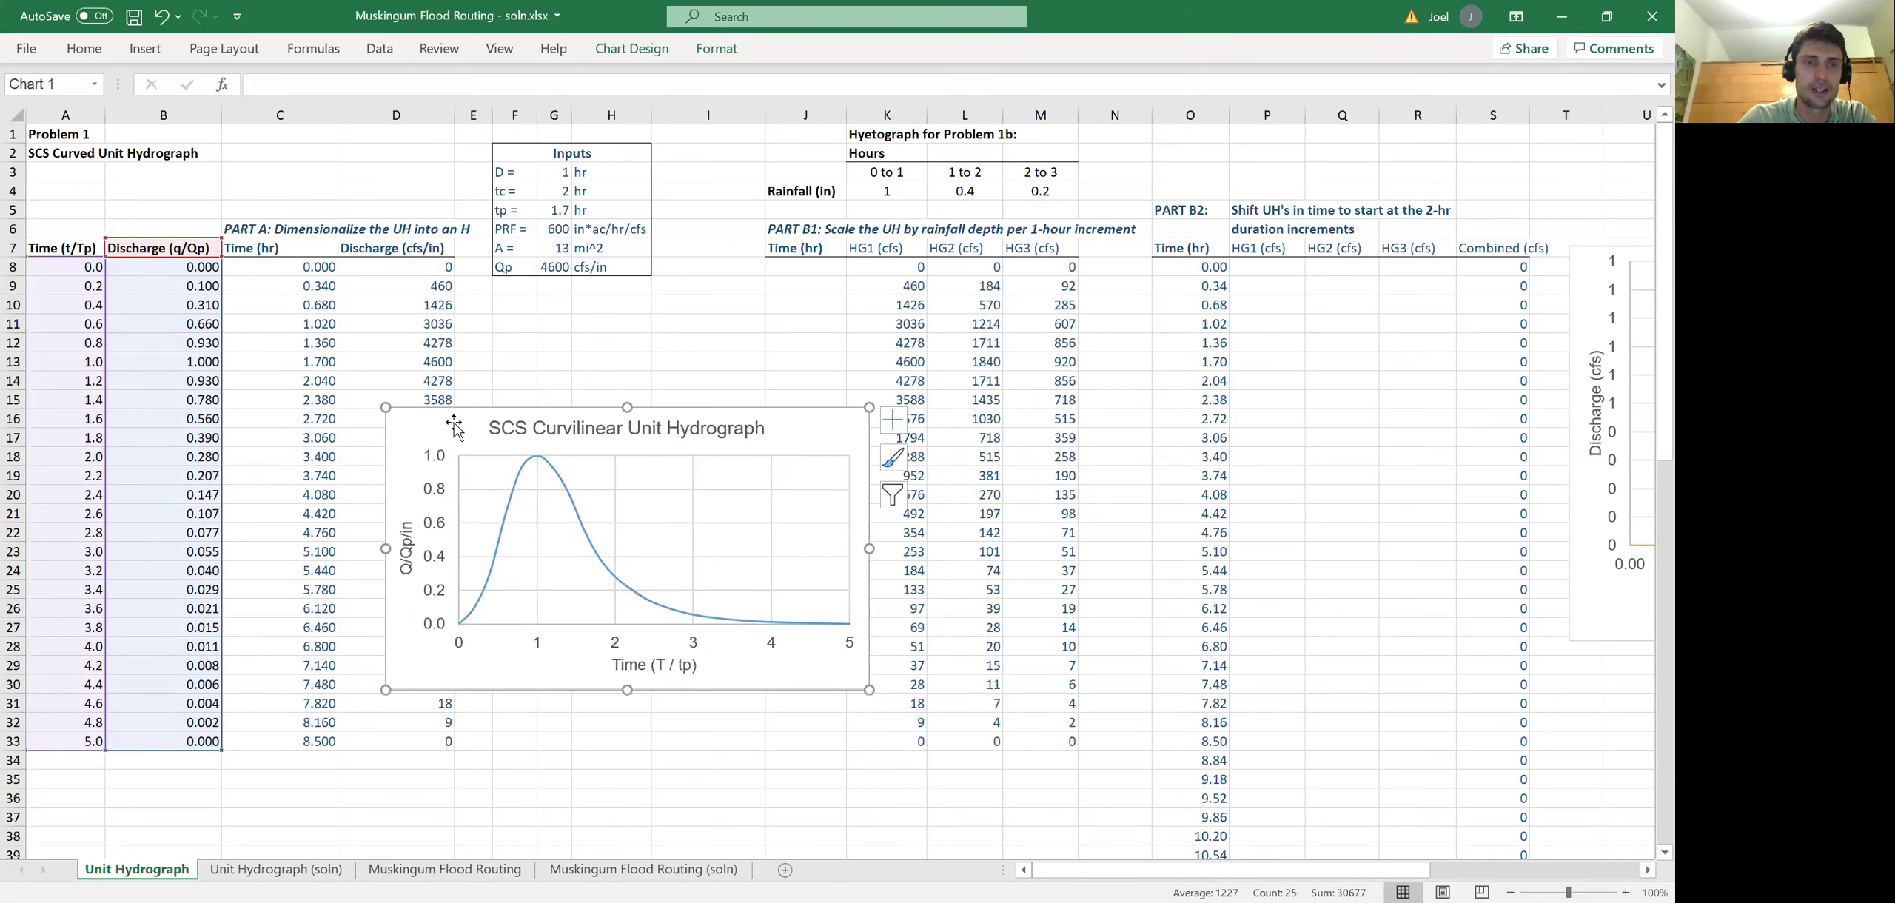
{"action": "mouse_move", "coordinate": [445, 440]}
{"action": "left_mouse_down"}
{"action": "mouse_move", "coordinate": [245, 844]}
{"action": "mouse_move", "coordinate": [177, 814]}
{"action": "left_mouse_up"}
{"action": "left_click", "coordinate": [527, 682]}
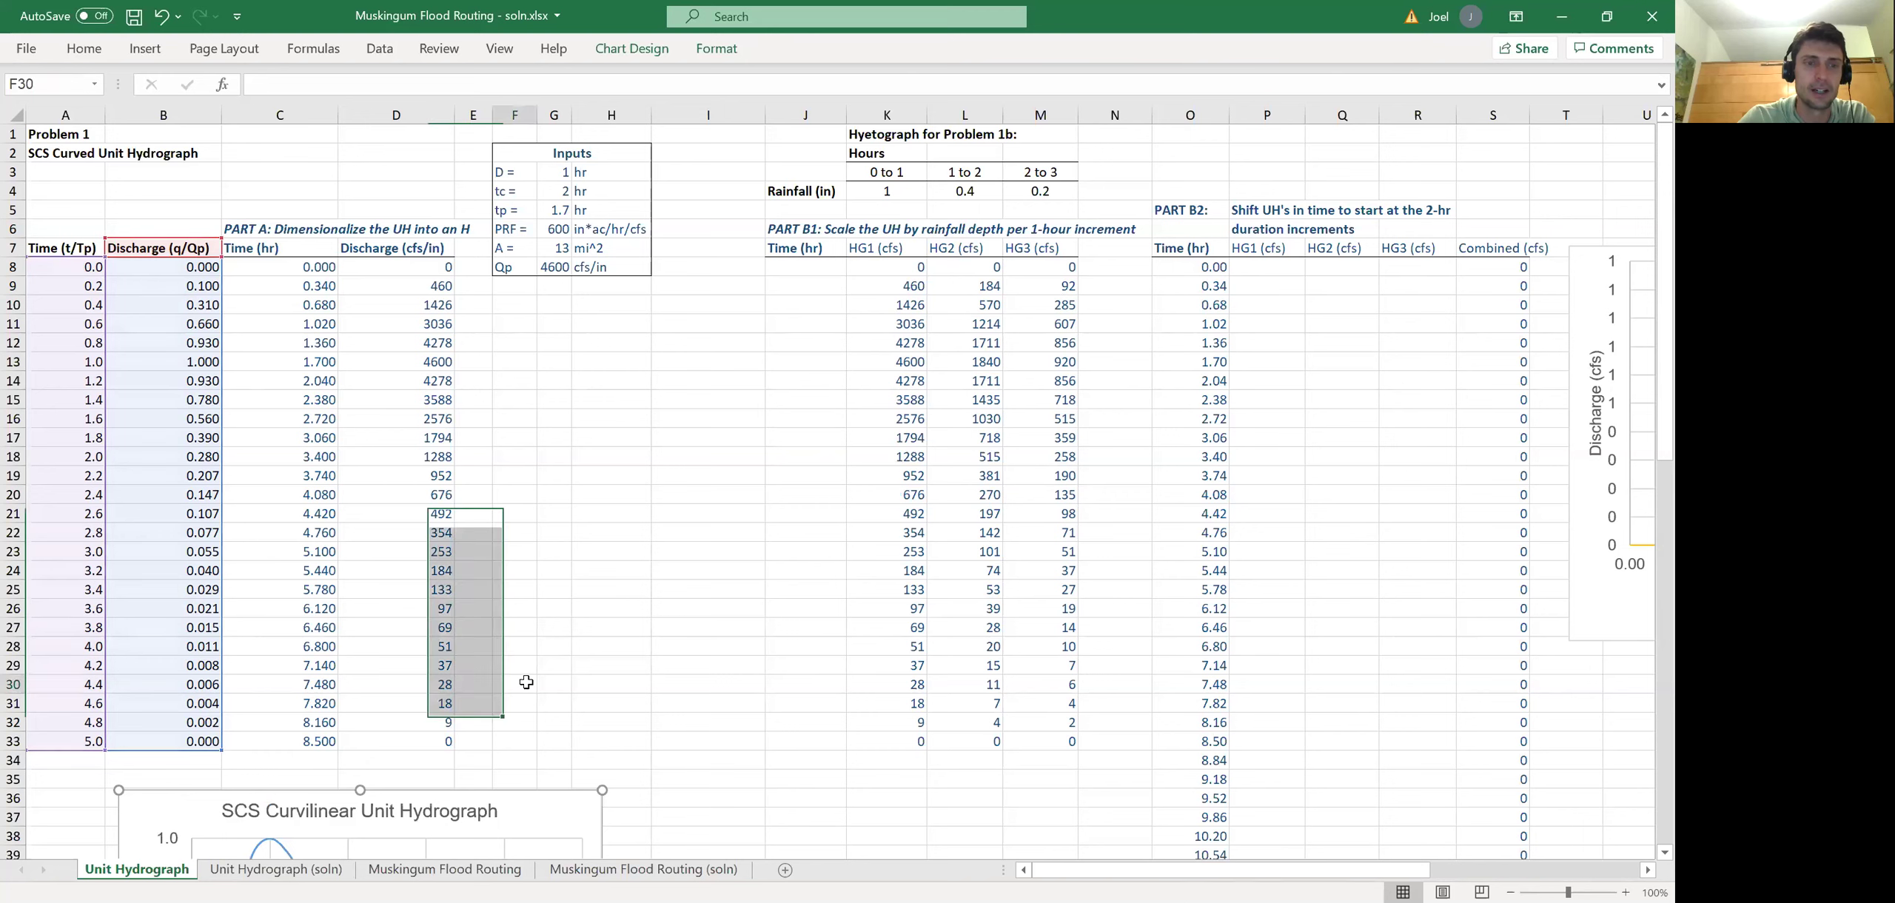
- Review the dimensional time and discharge values in C8:D33 and the rainfall depth for hour 0 to 1
{"action": "left_click_drag", "start_coordinate": [261, 267], "coordinate": [429, 741]}
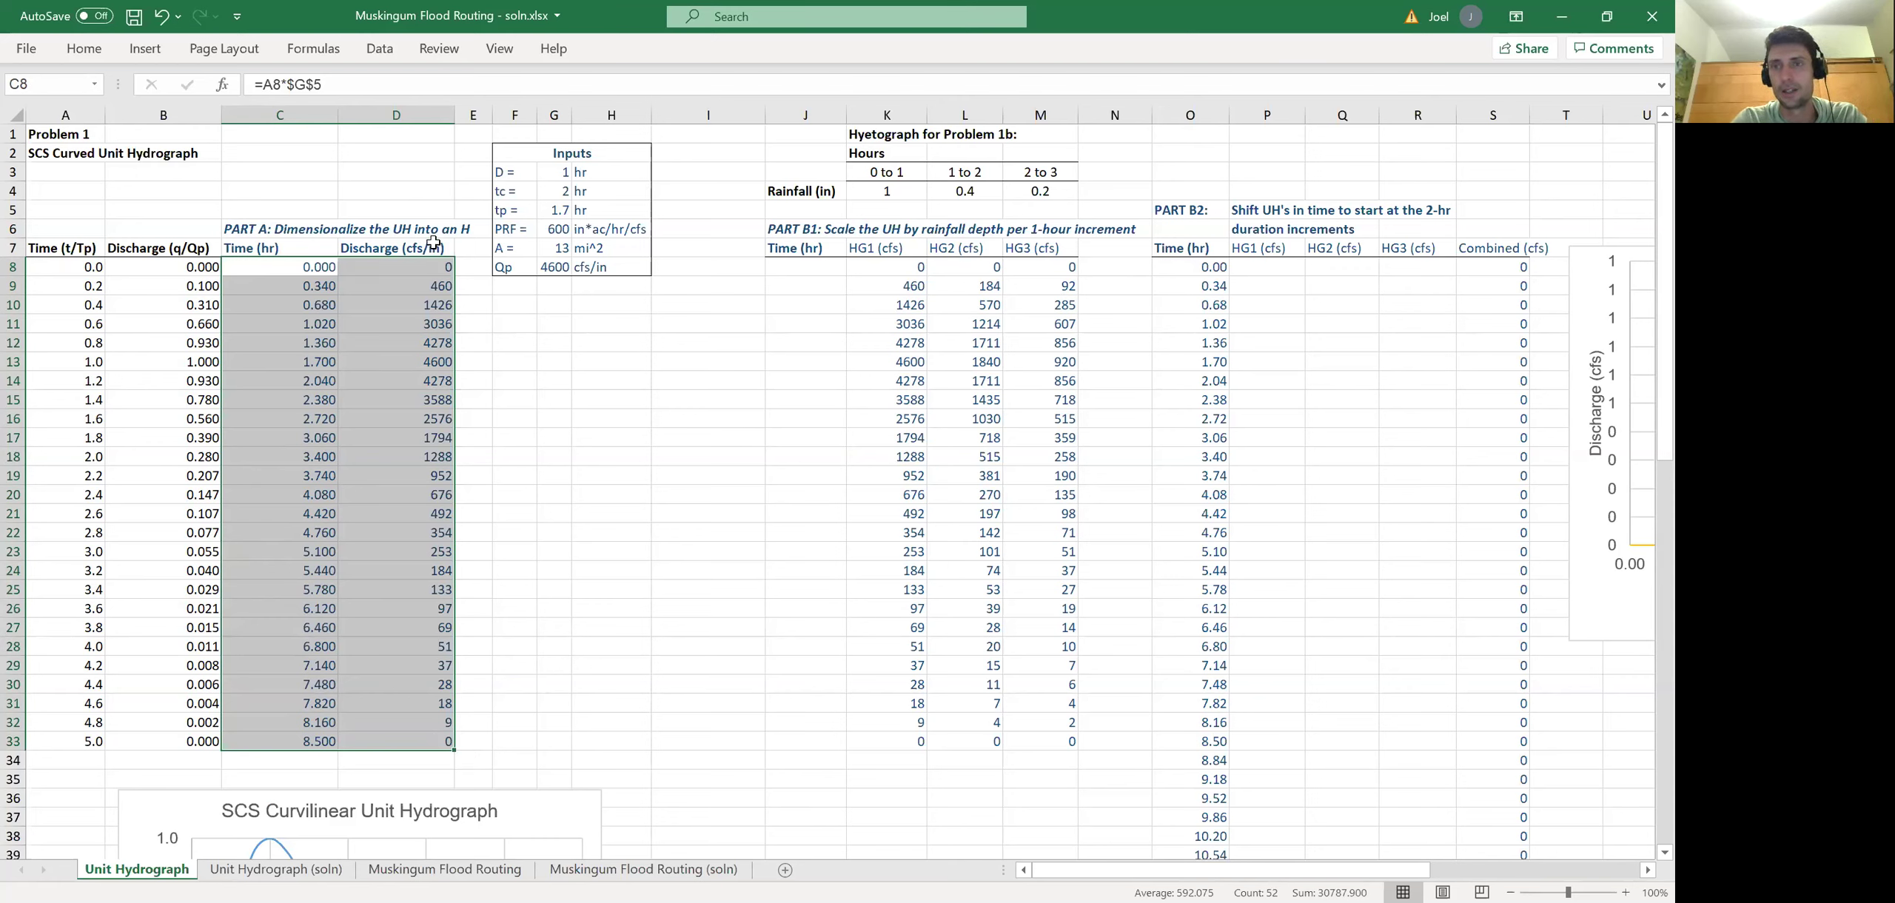
{"action": "left_click", "coordinate": [557, 405]}
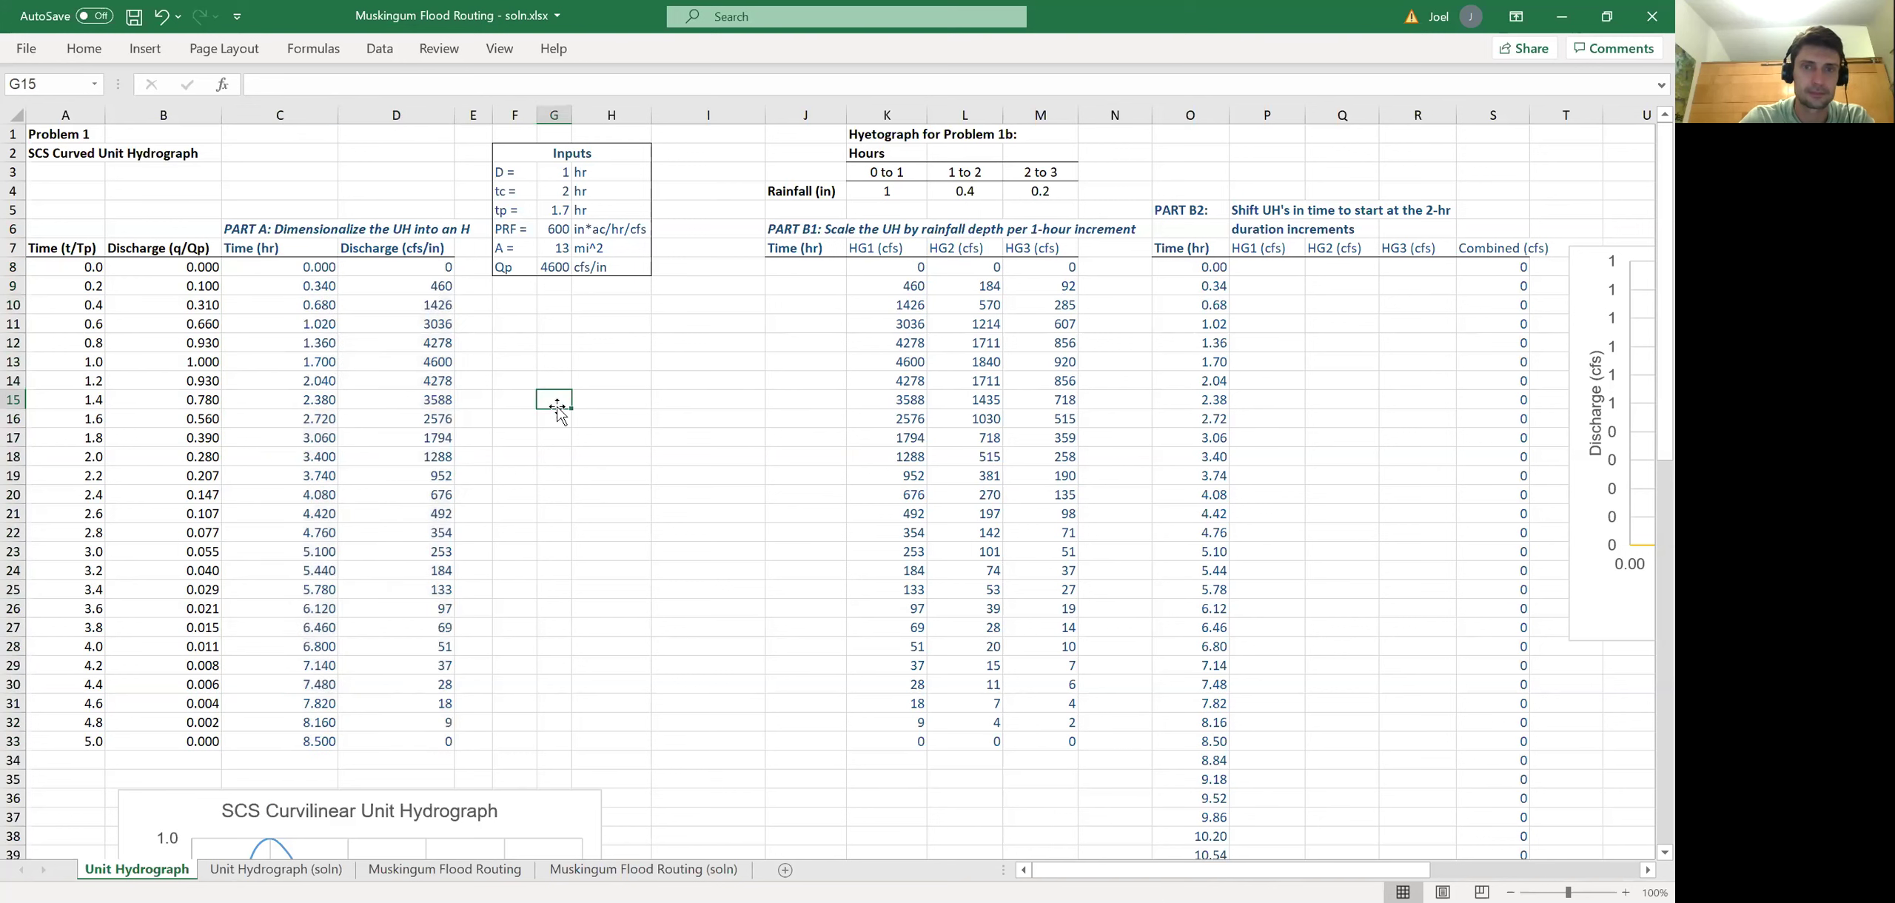
{"action": "left_click", "coordinate": [889, 195]}
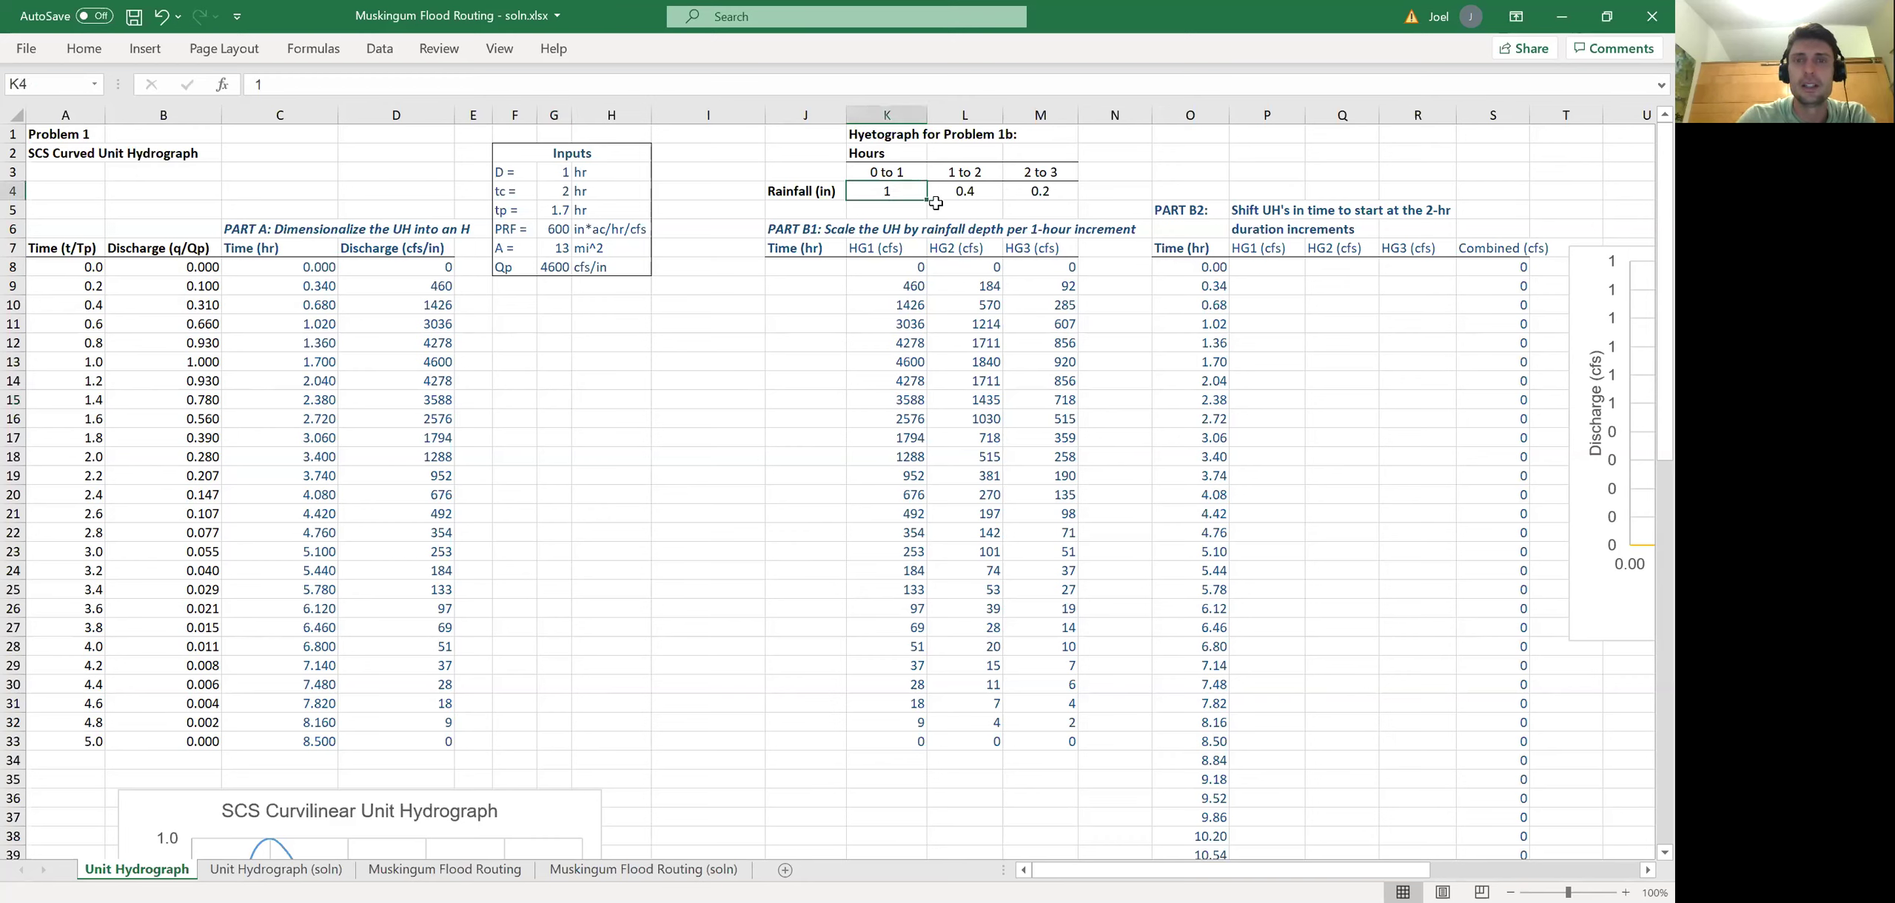
- Review the rainfall depths for hours 1 to 2 and 2 to 3 and the HG1 scaling formula in K9
{"action": "left_click", "coordinate": [970, 193]}
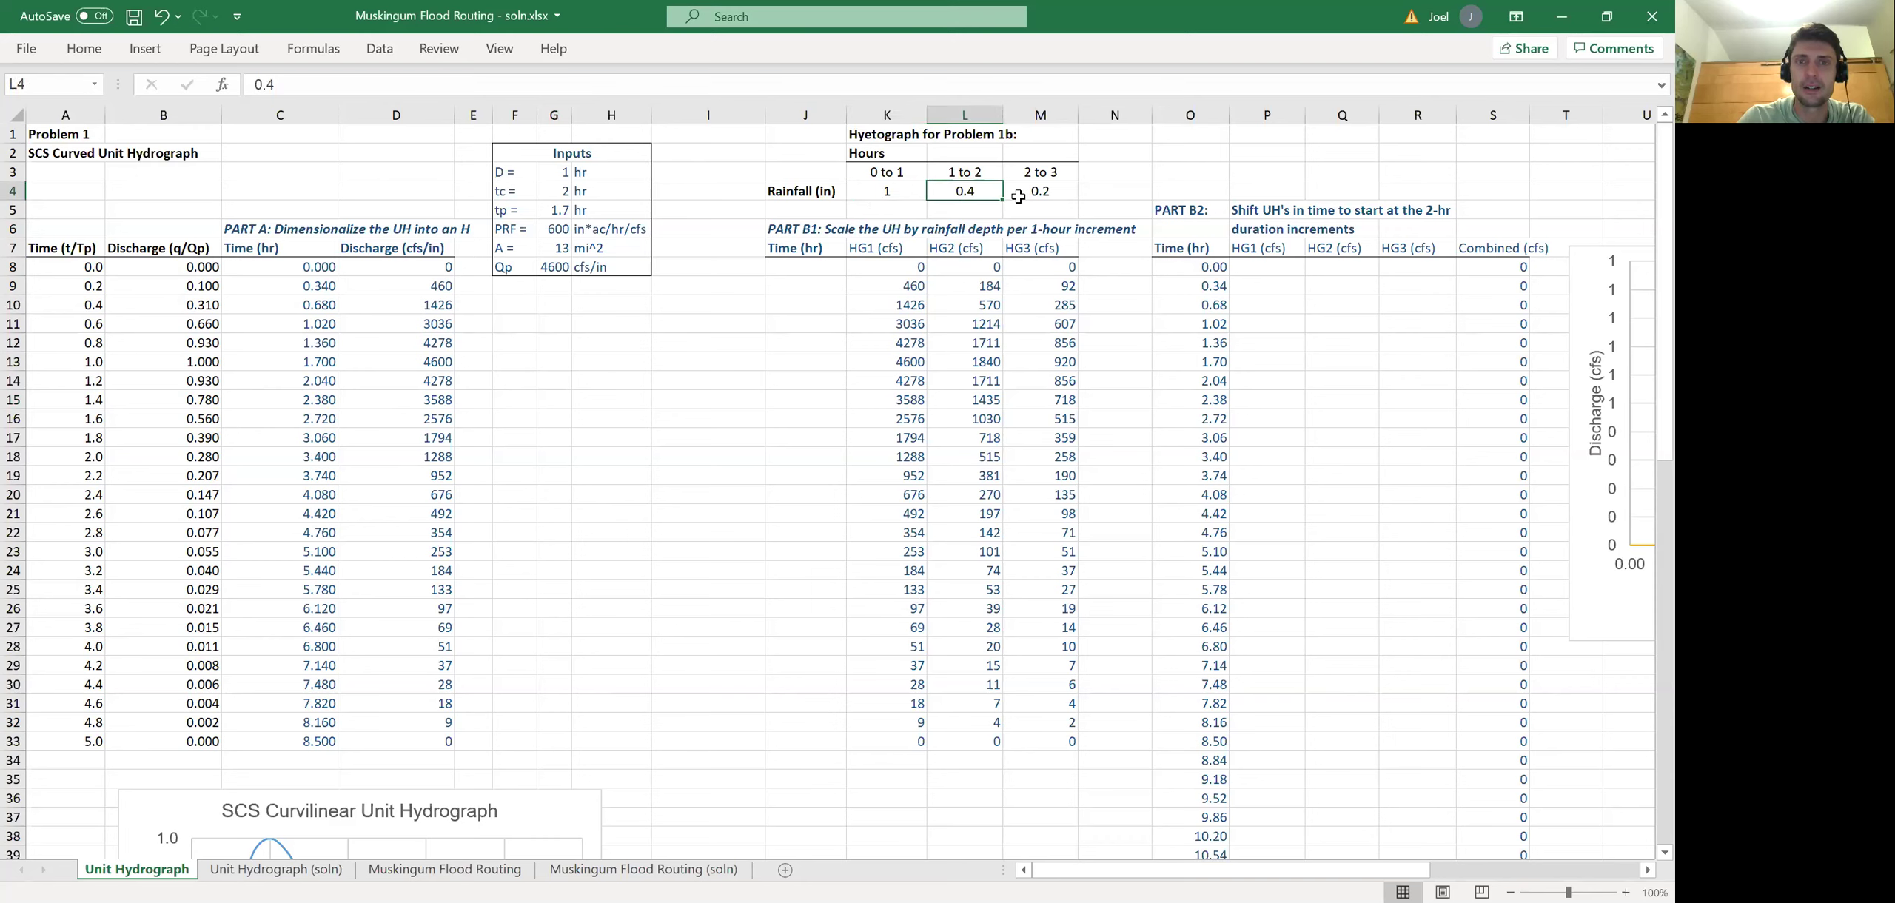
{"action": "left_click", "coordinate": [1029, 194]}
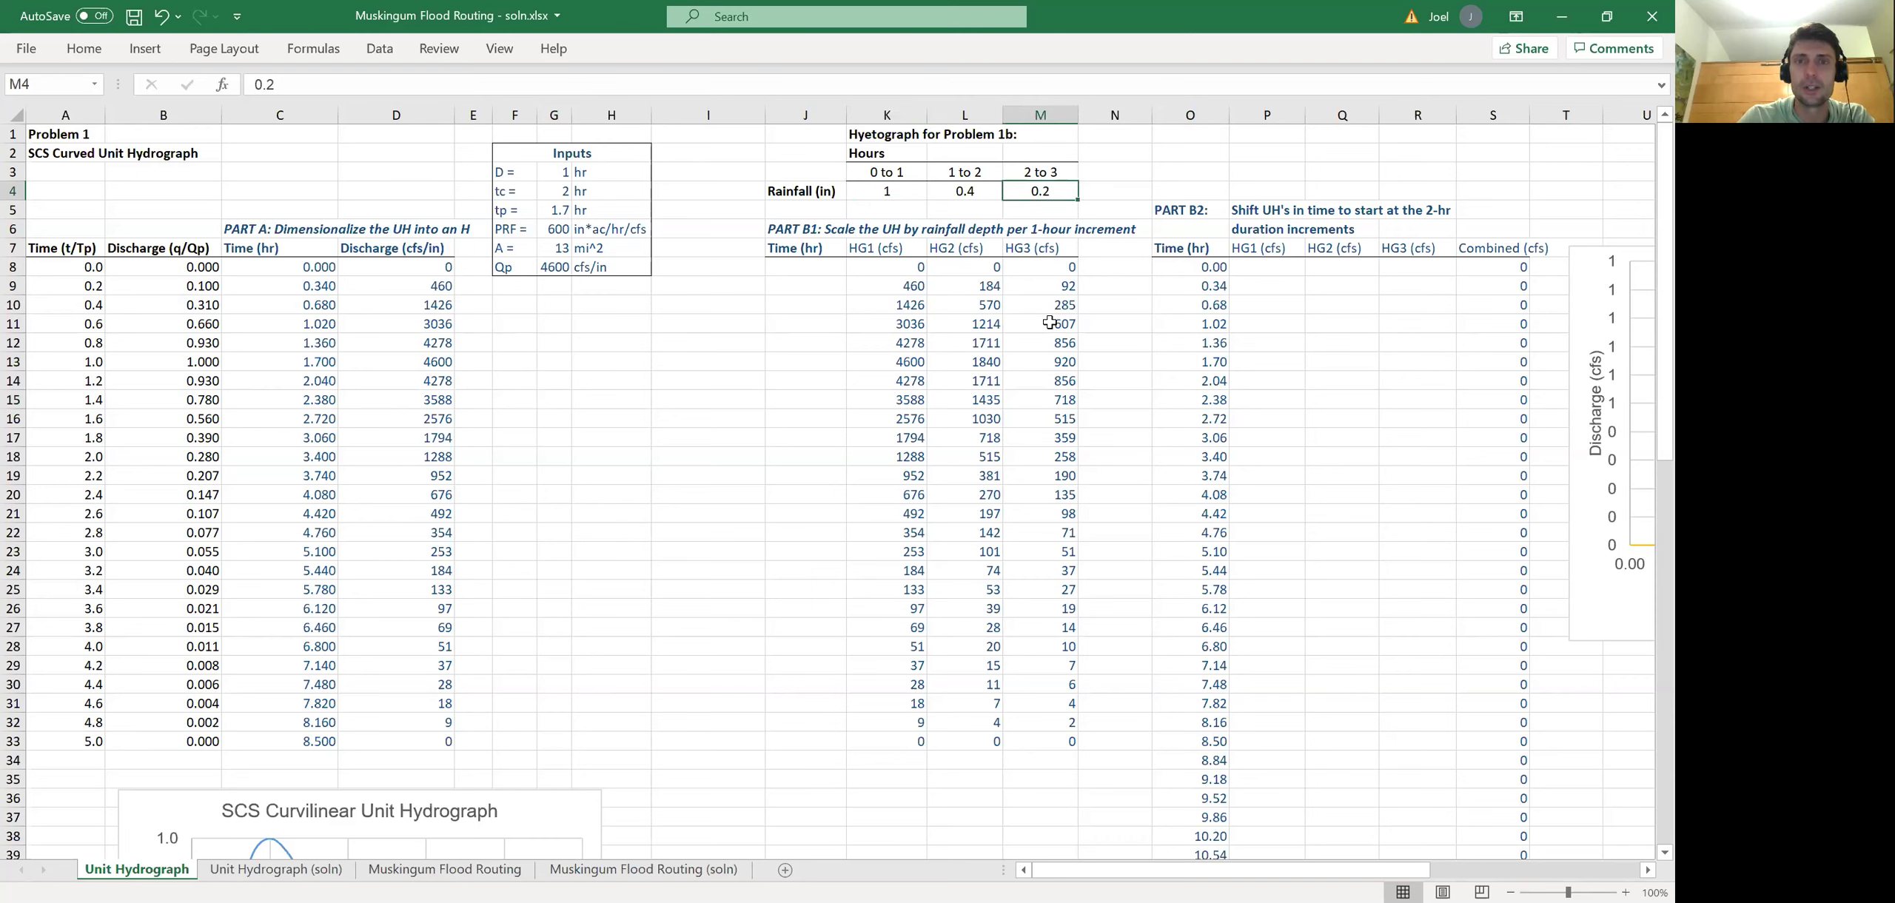
{"action": "left_click", "coordinate": [880, 289]}
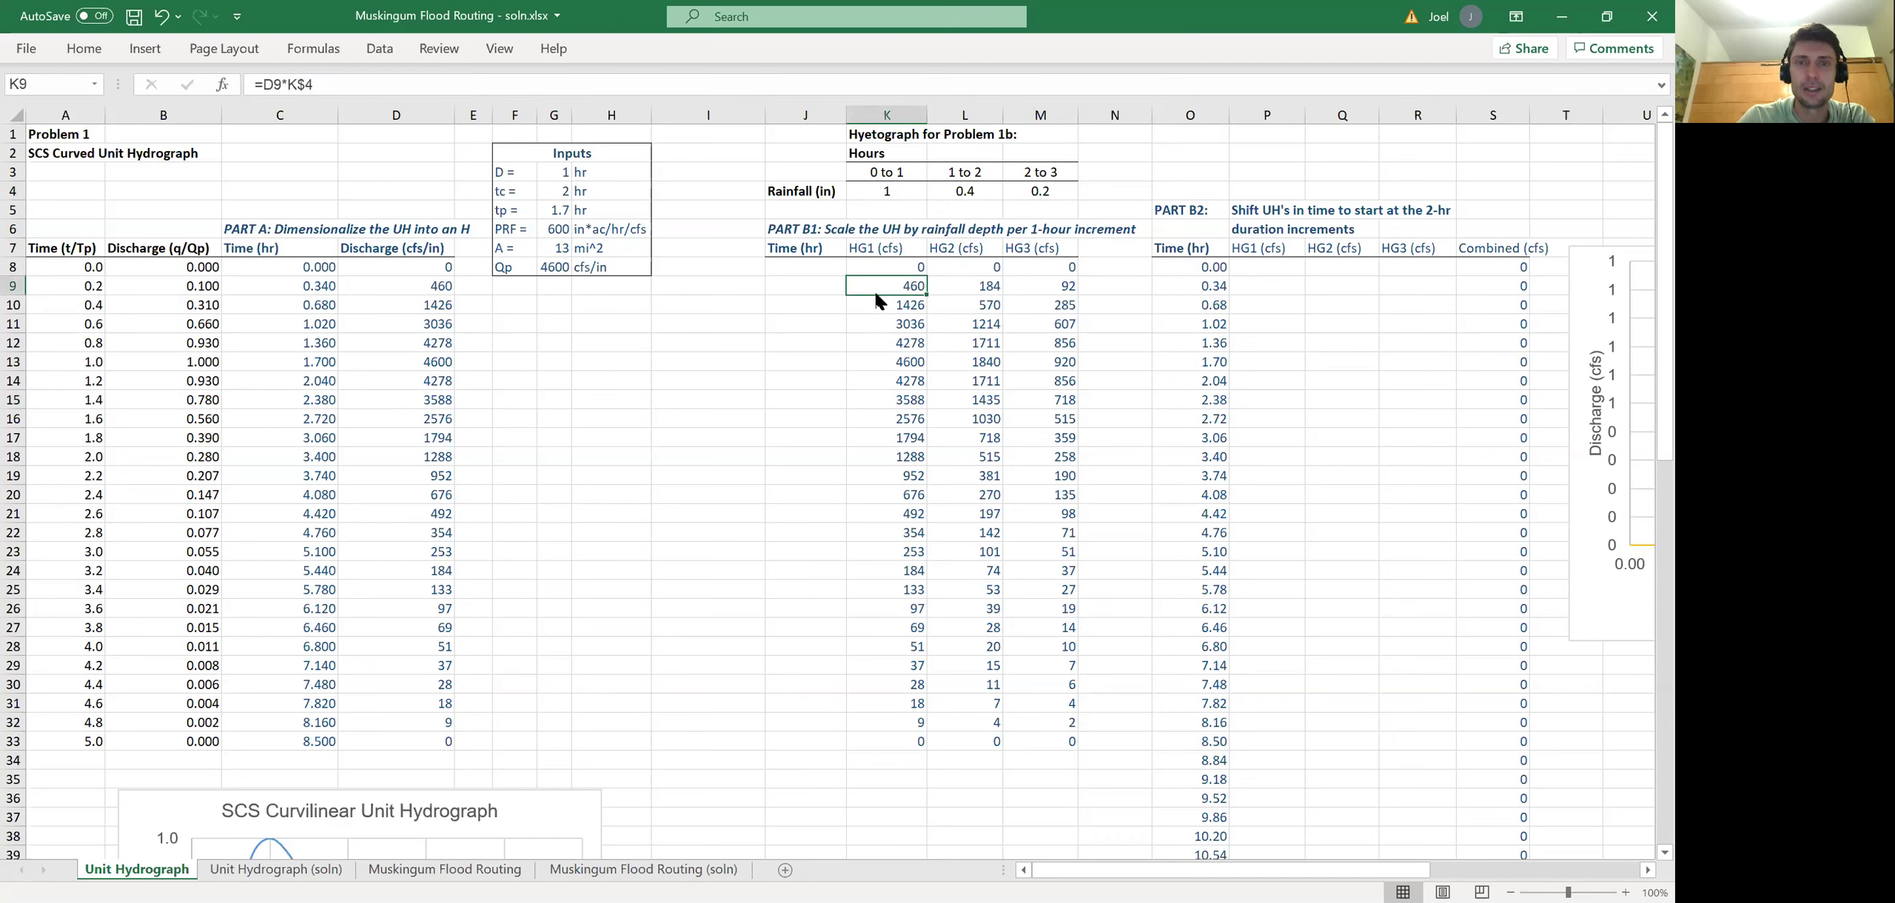
{"action": "double_click", "coordinate": [869, 286]}
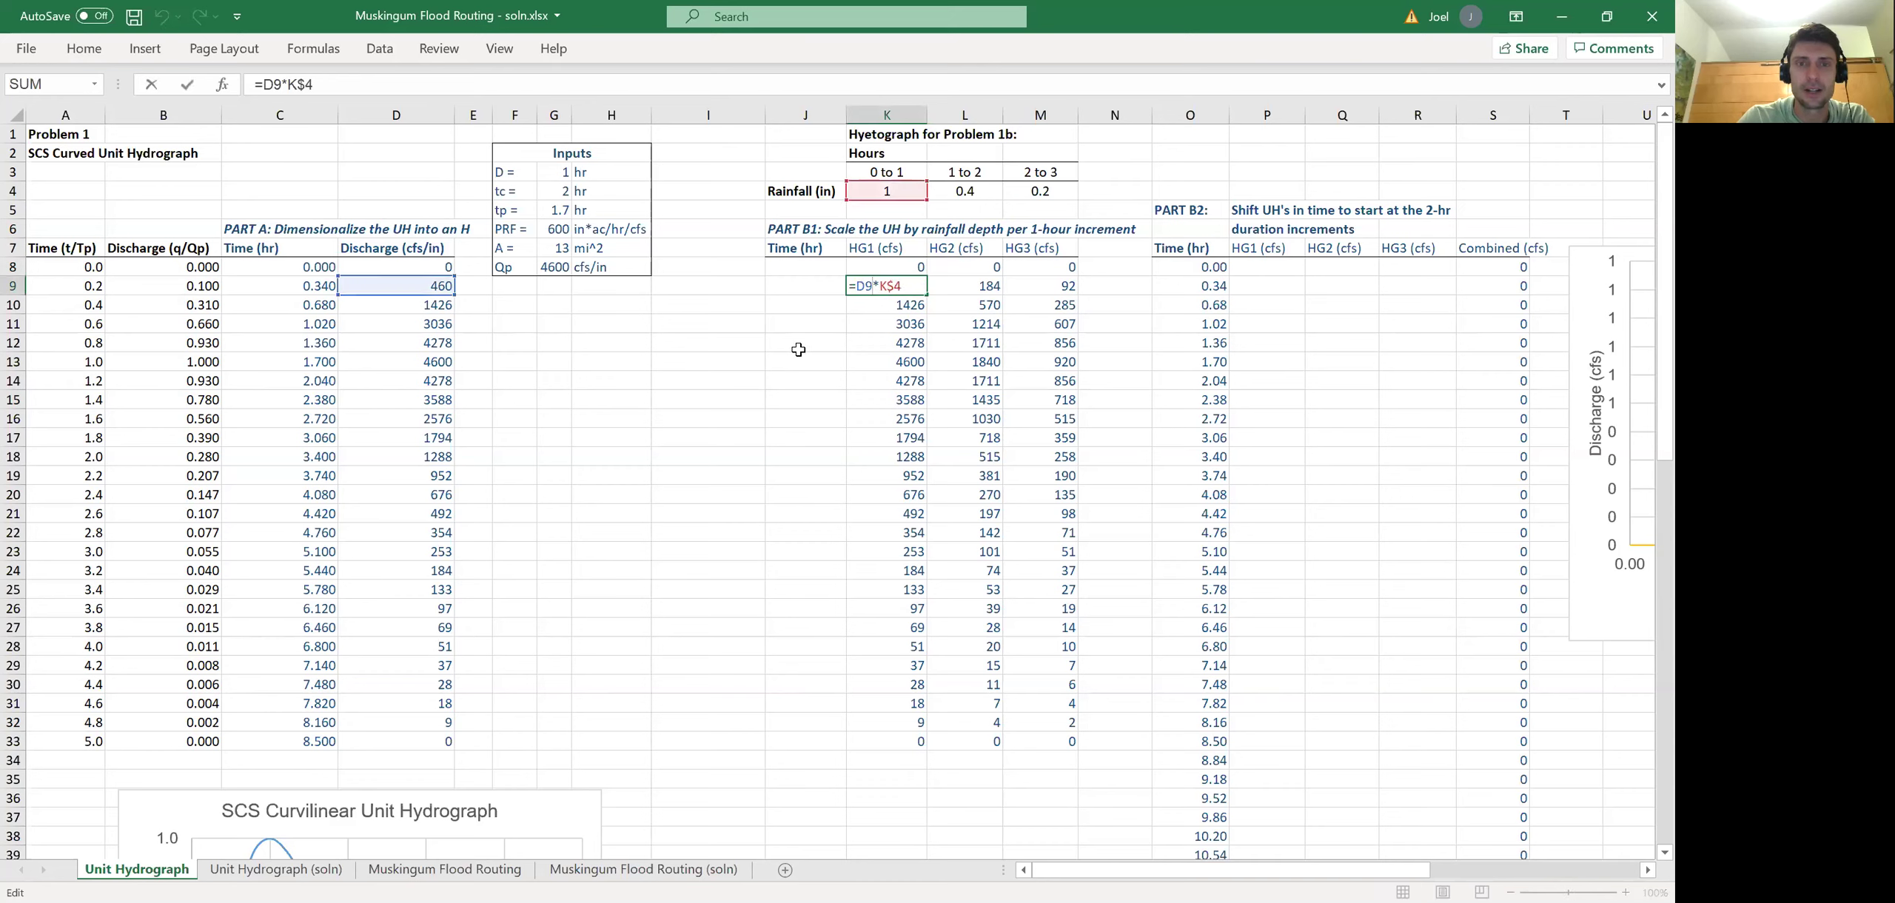
{"action": "key", "text": "Return"}
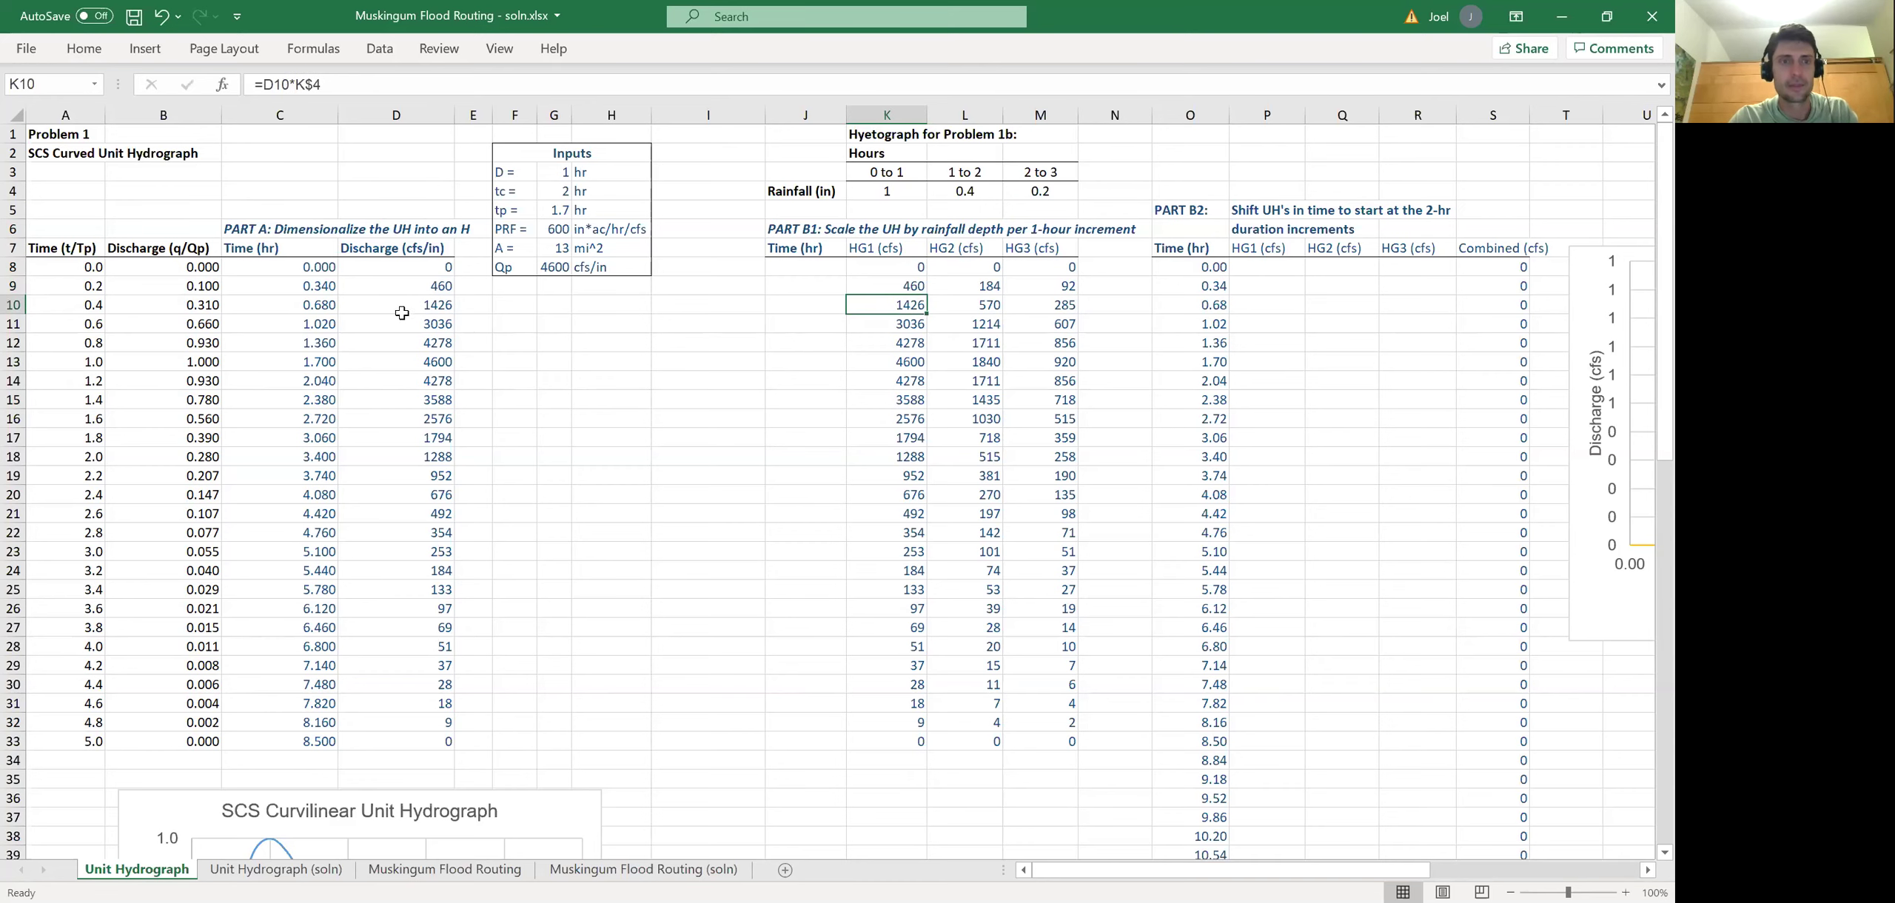
- Copy the dimensional times in C8:C33 and paste them as values into the Part B1 time column starting at J8
{"action": "left_click_drag", "start_coordinate": [278, 271], "coordinate": [299, 734]}
{"action": "key", "text": "ctrl+c"}
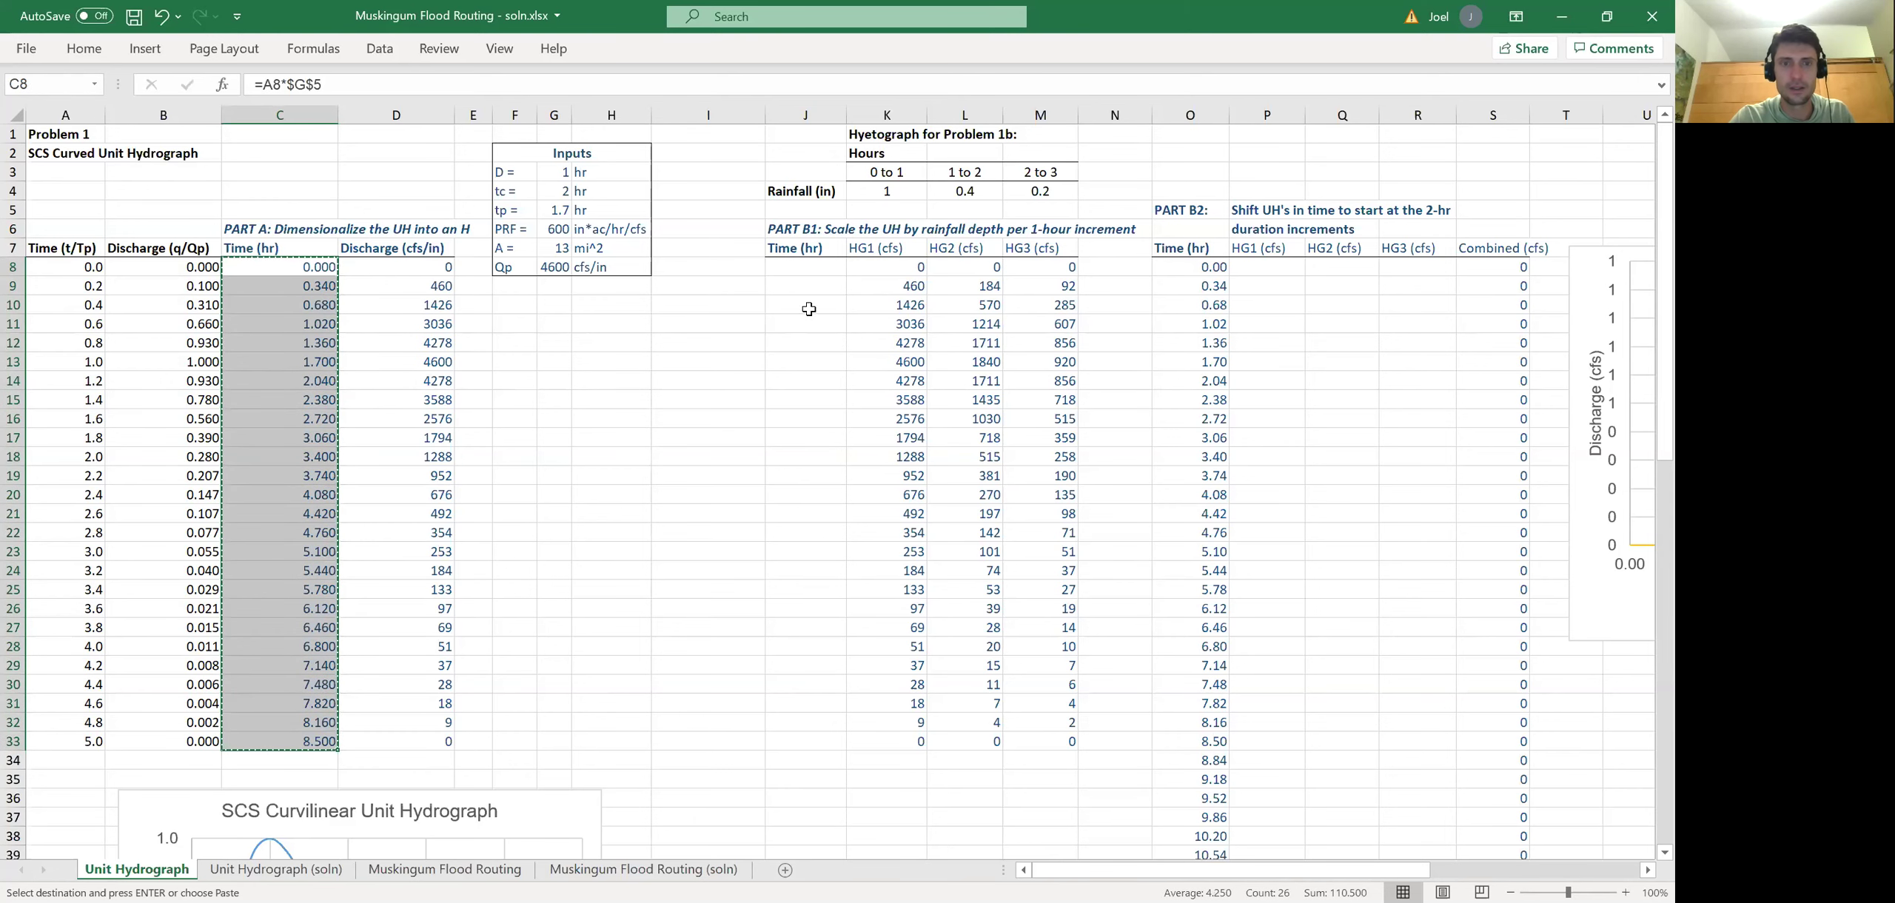
{"action": "right_click", "coordinate": [797, 270]}
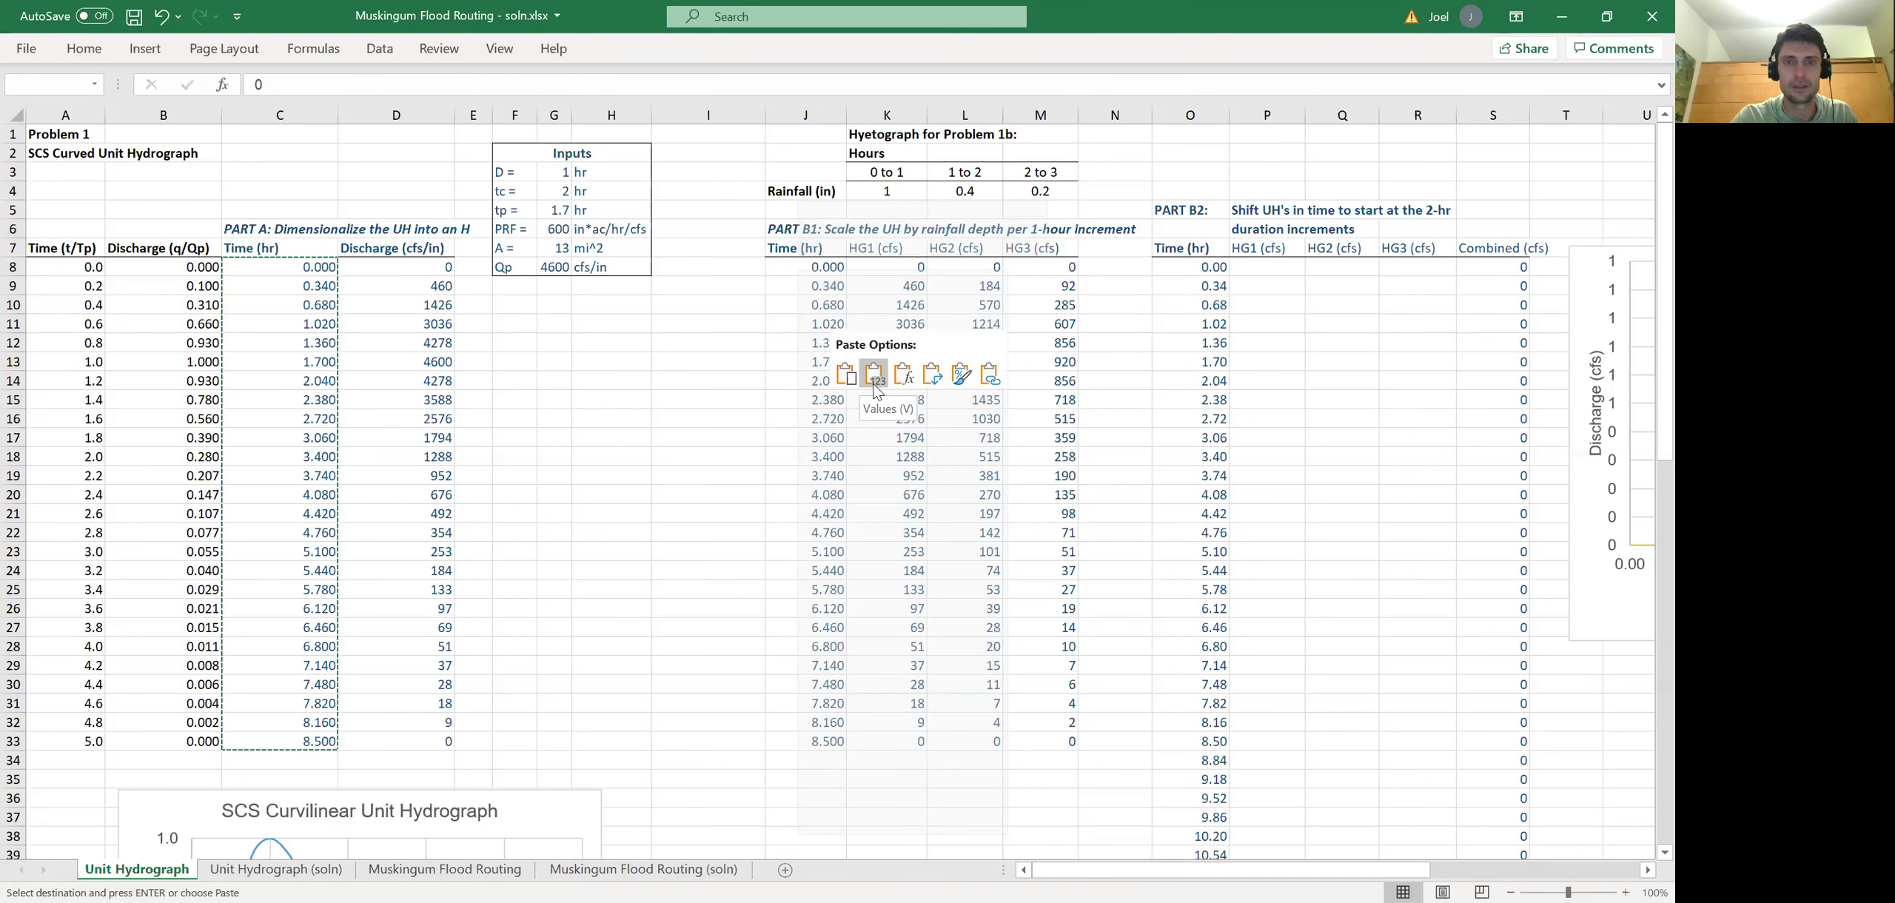
{"action": "left_click", "coordinate": [875, 374]}
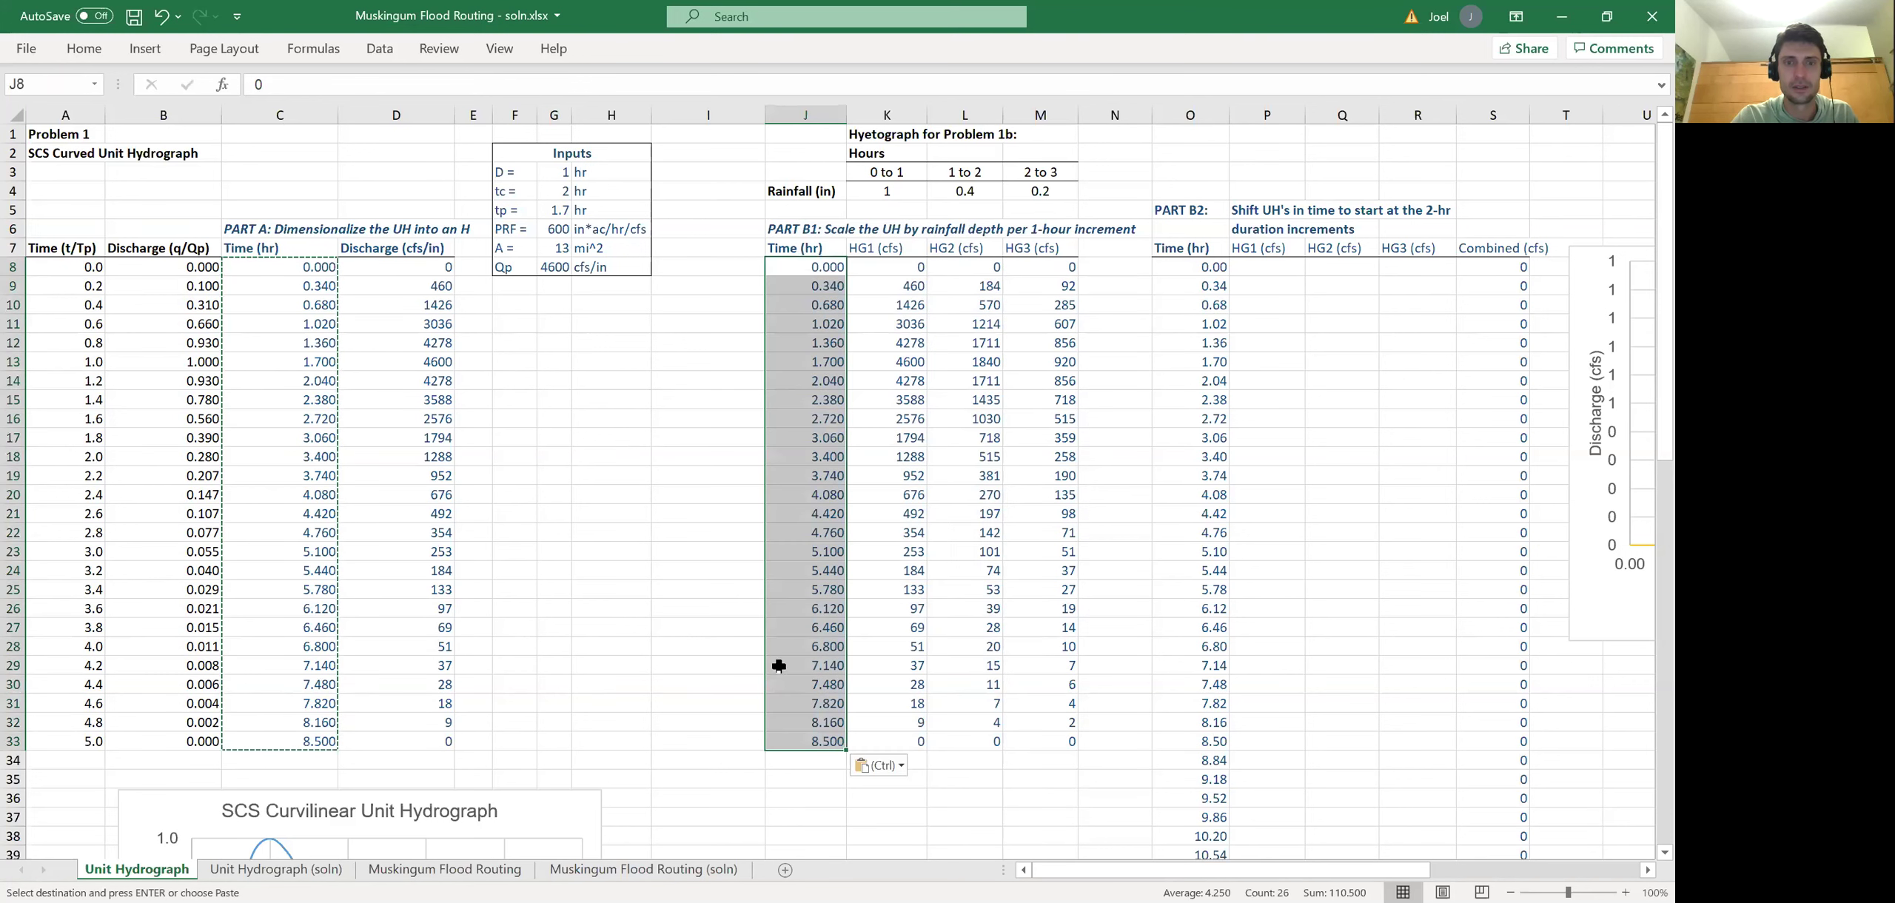
{"action": "left_click", "coordinate": [807, 589]}
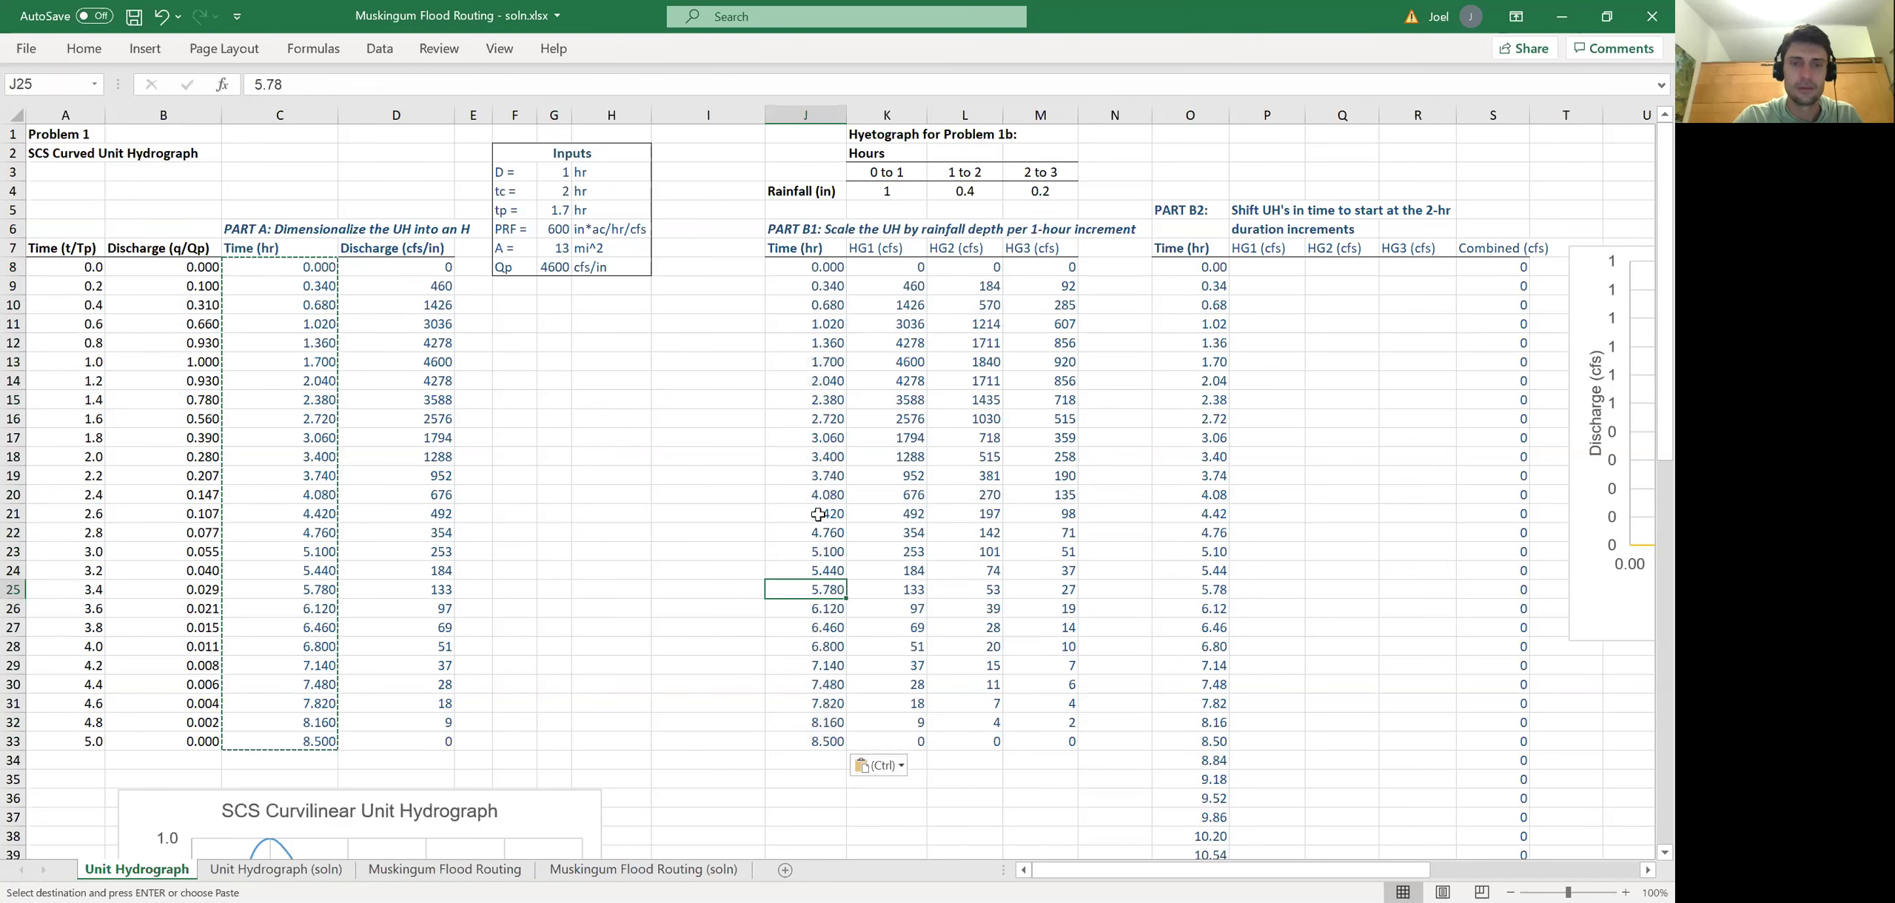
- Examine how the HG1 and HG2 formulas in K9 and L9 multiply the unit discharge by each rainfall depth
{"action": "left_click", "coordinate": [888, 268]}
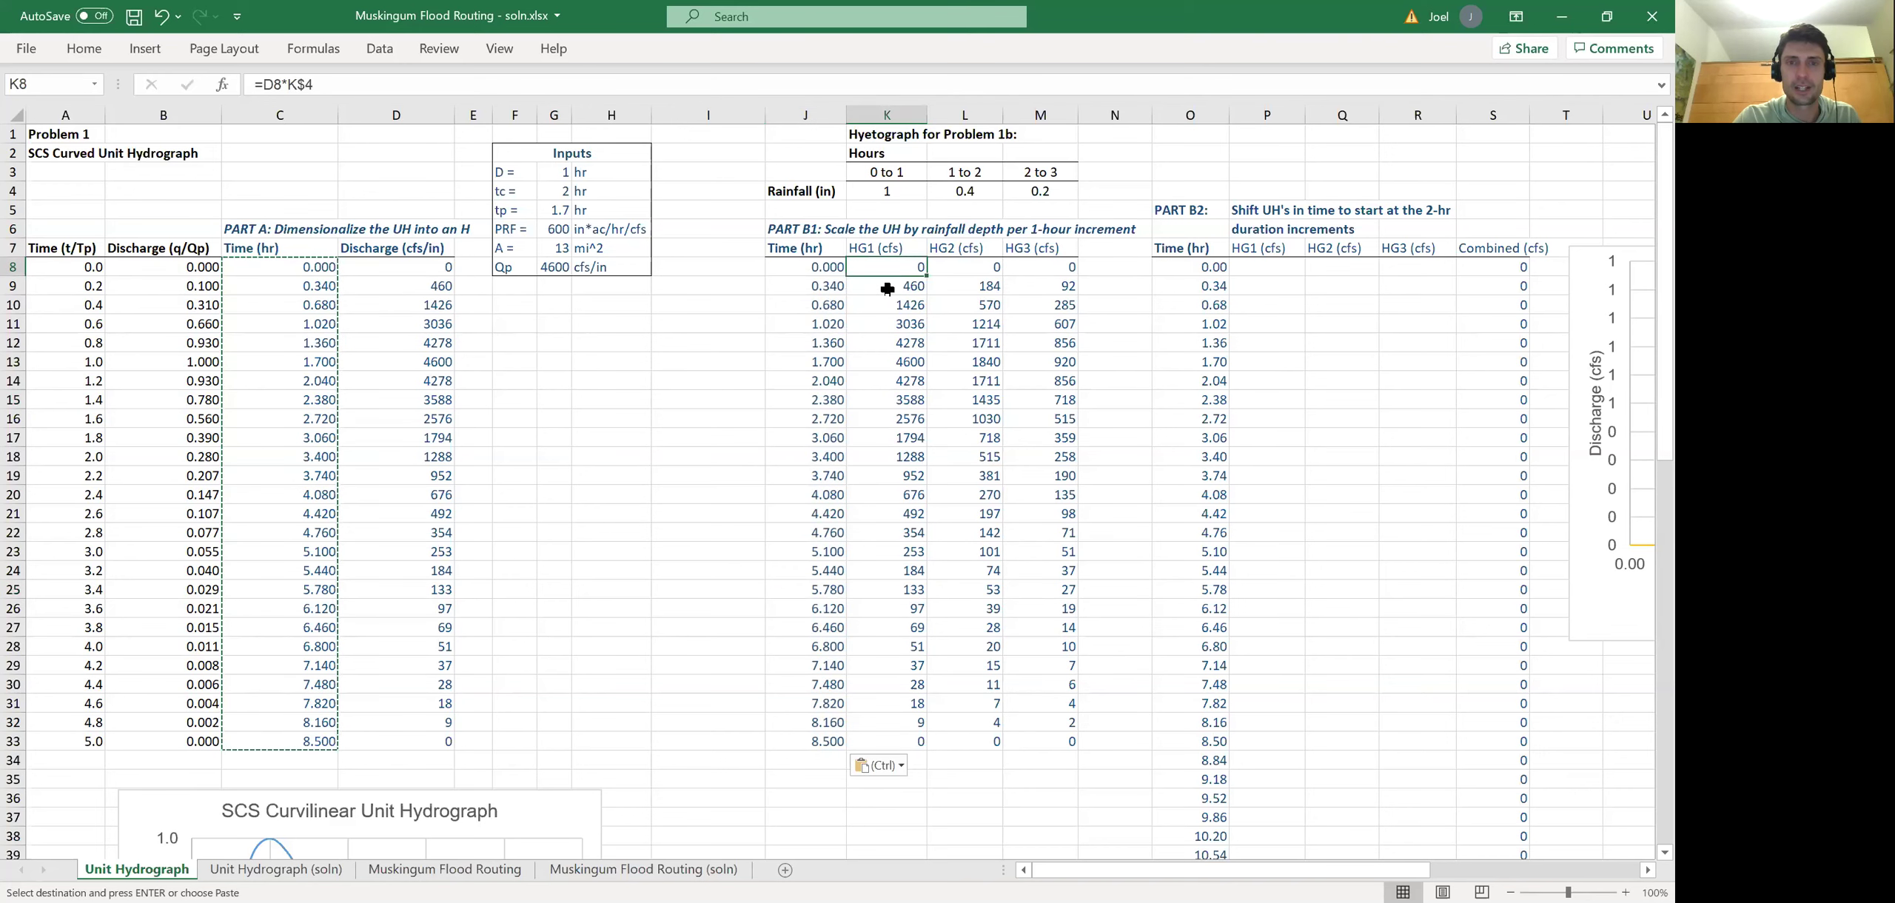
{"action": "double_click", "coordinate": [889, 287]}
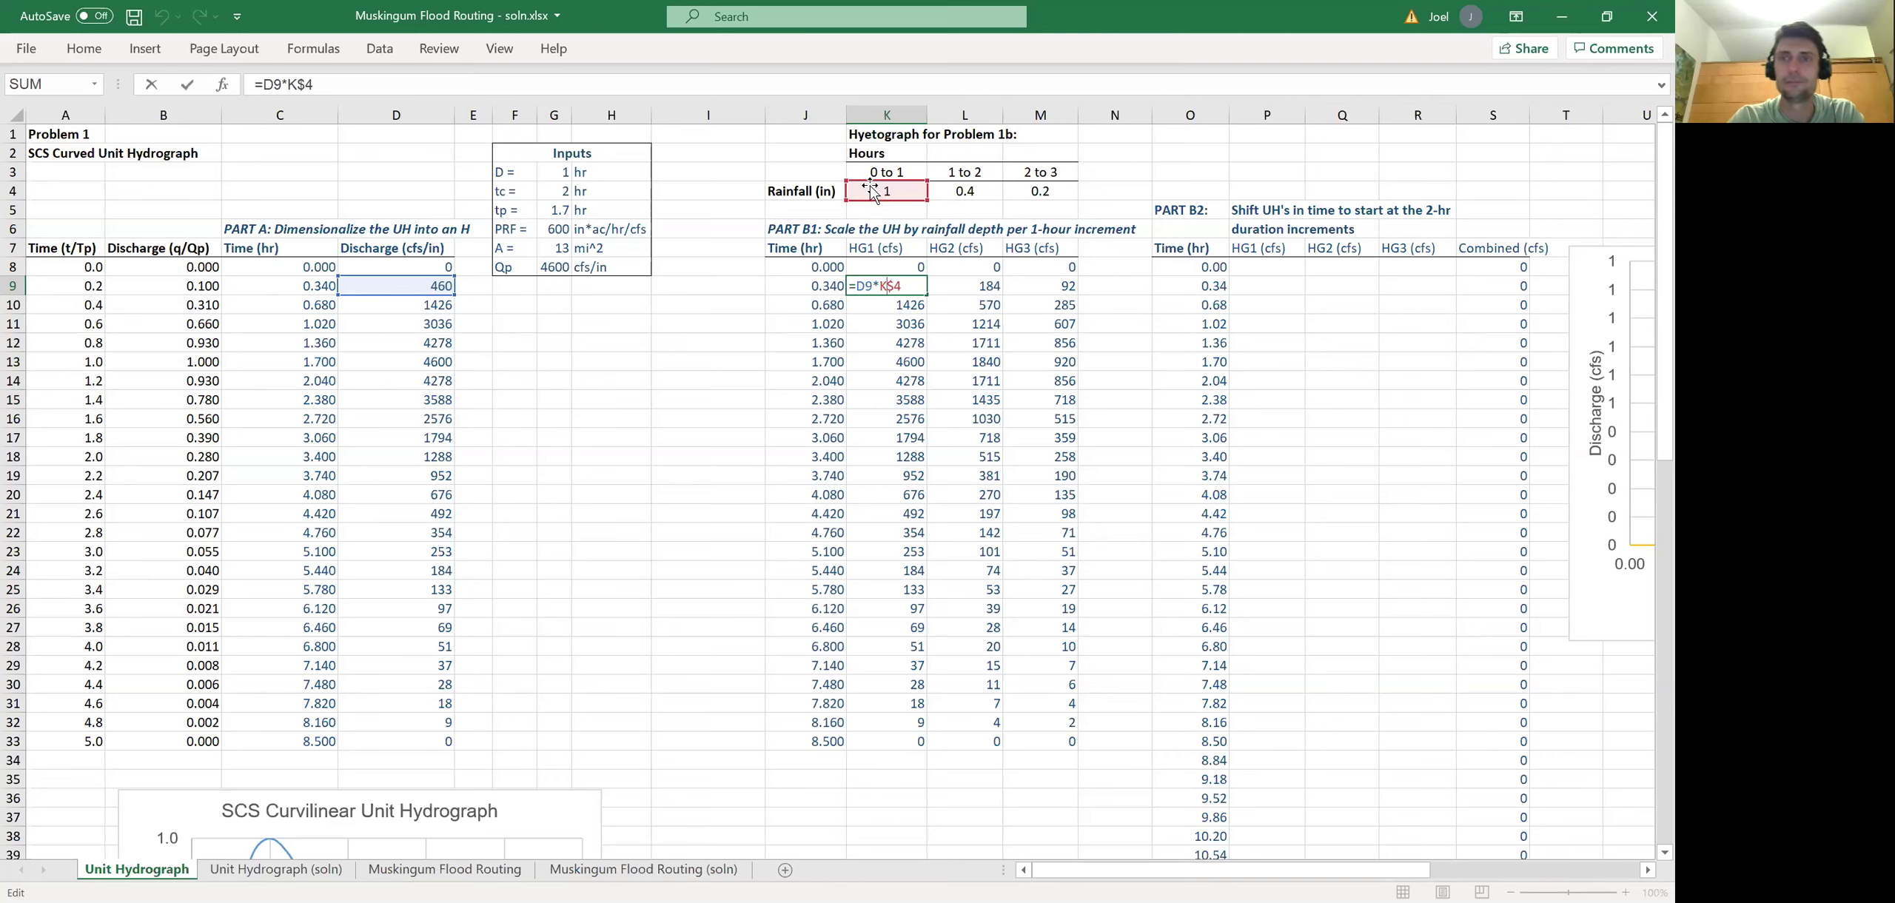
{"action": "key", "text": "Return"}
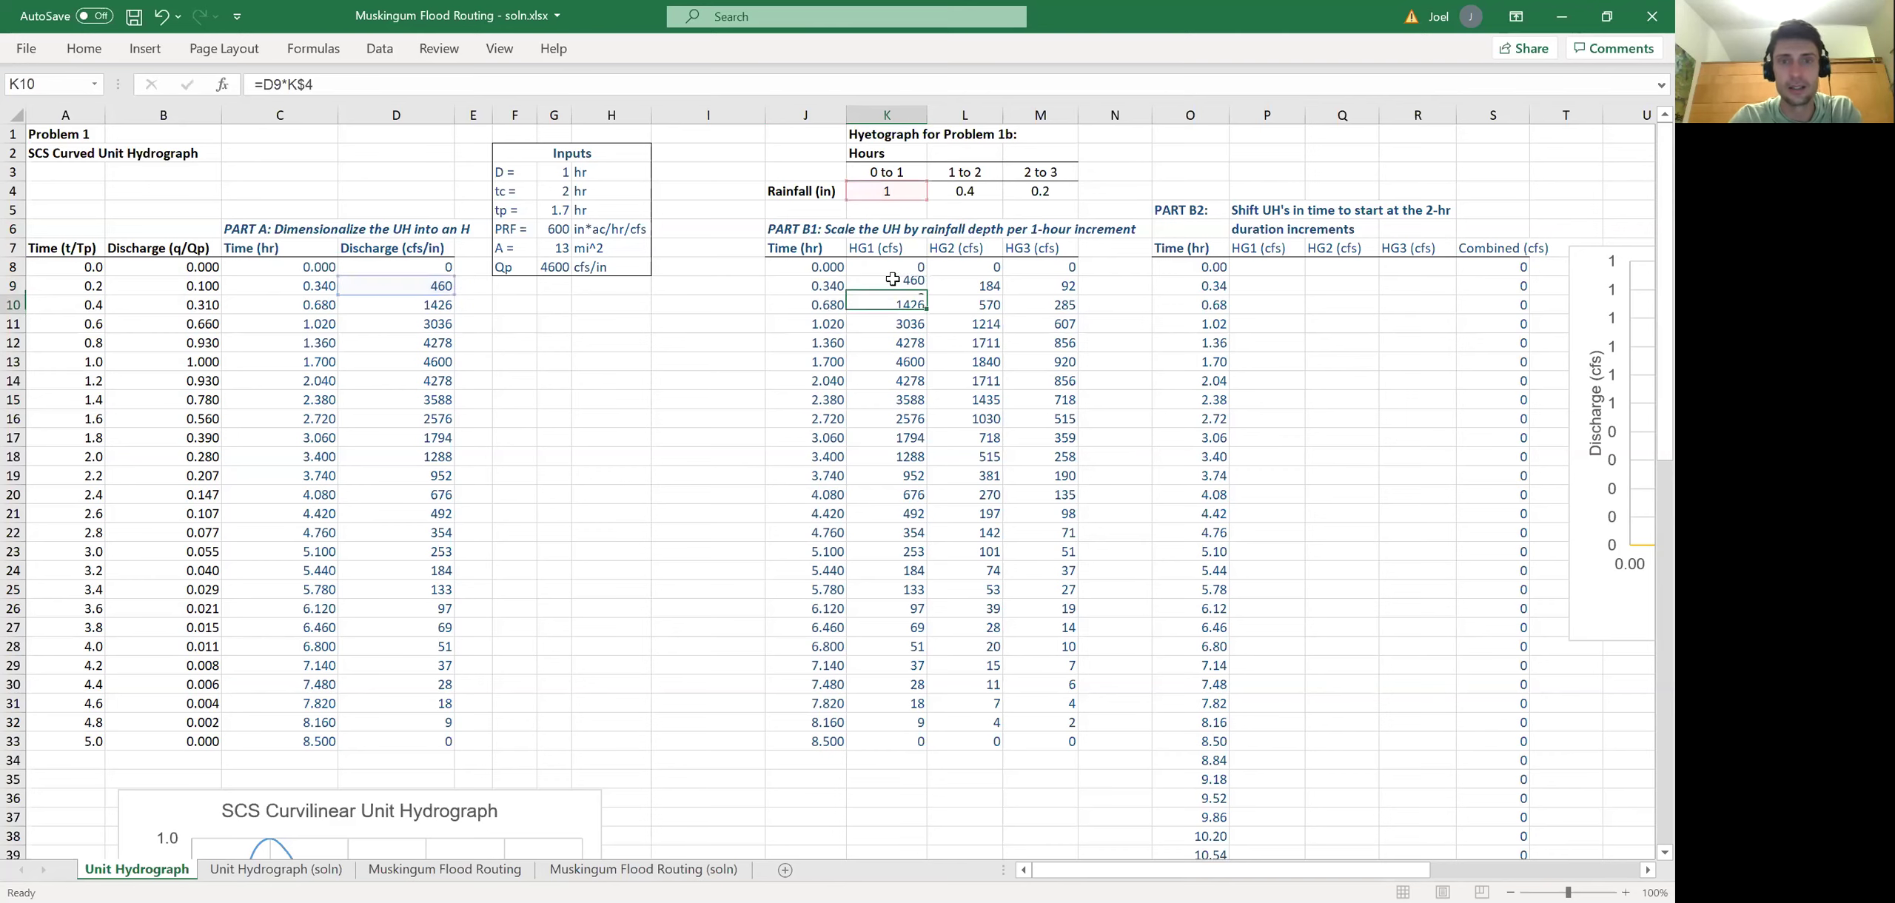
{"action": "double_click", "coordinate": [962, 289]}
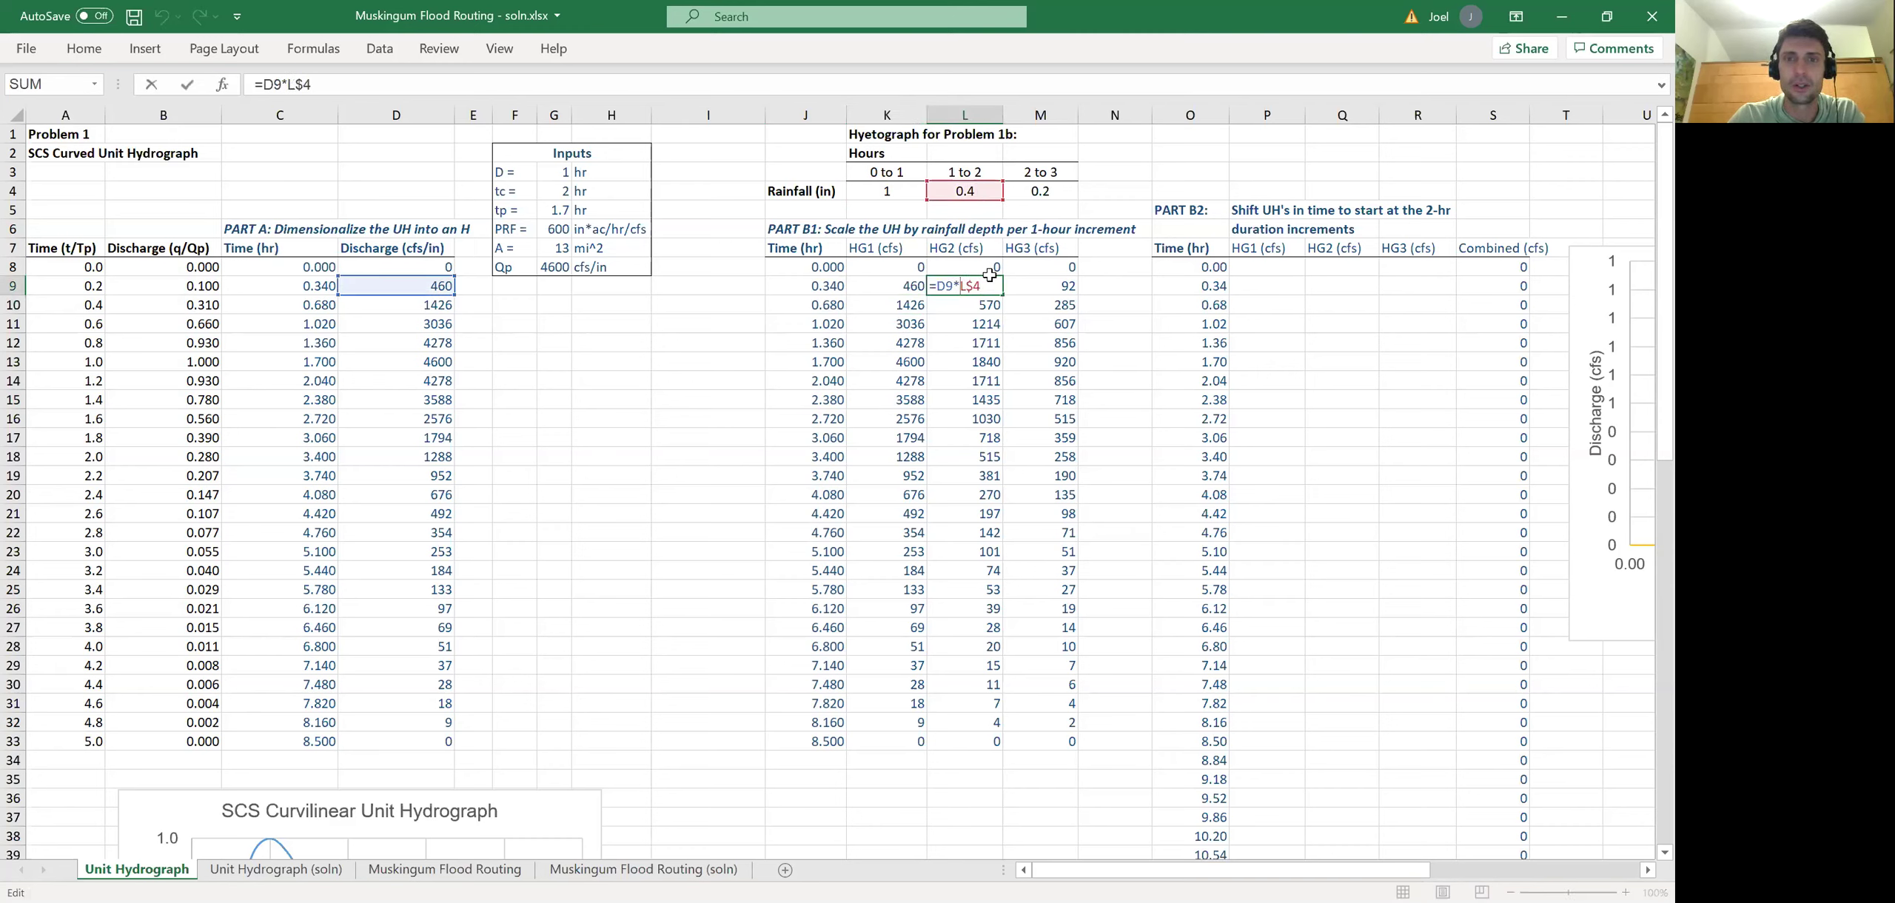
{"action": "key", "text": "Escape"}
- Try to fill =D9*K$4 from K9 across to M9 with column D unlocked, and inspect the formula in L9
{"action": "double_click", "coordinate": [885, 286]}
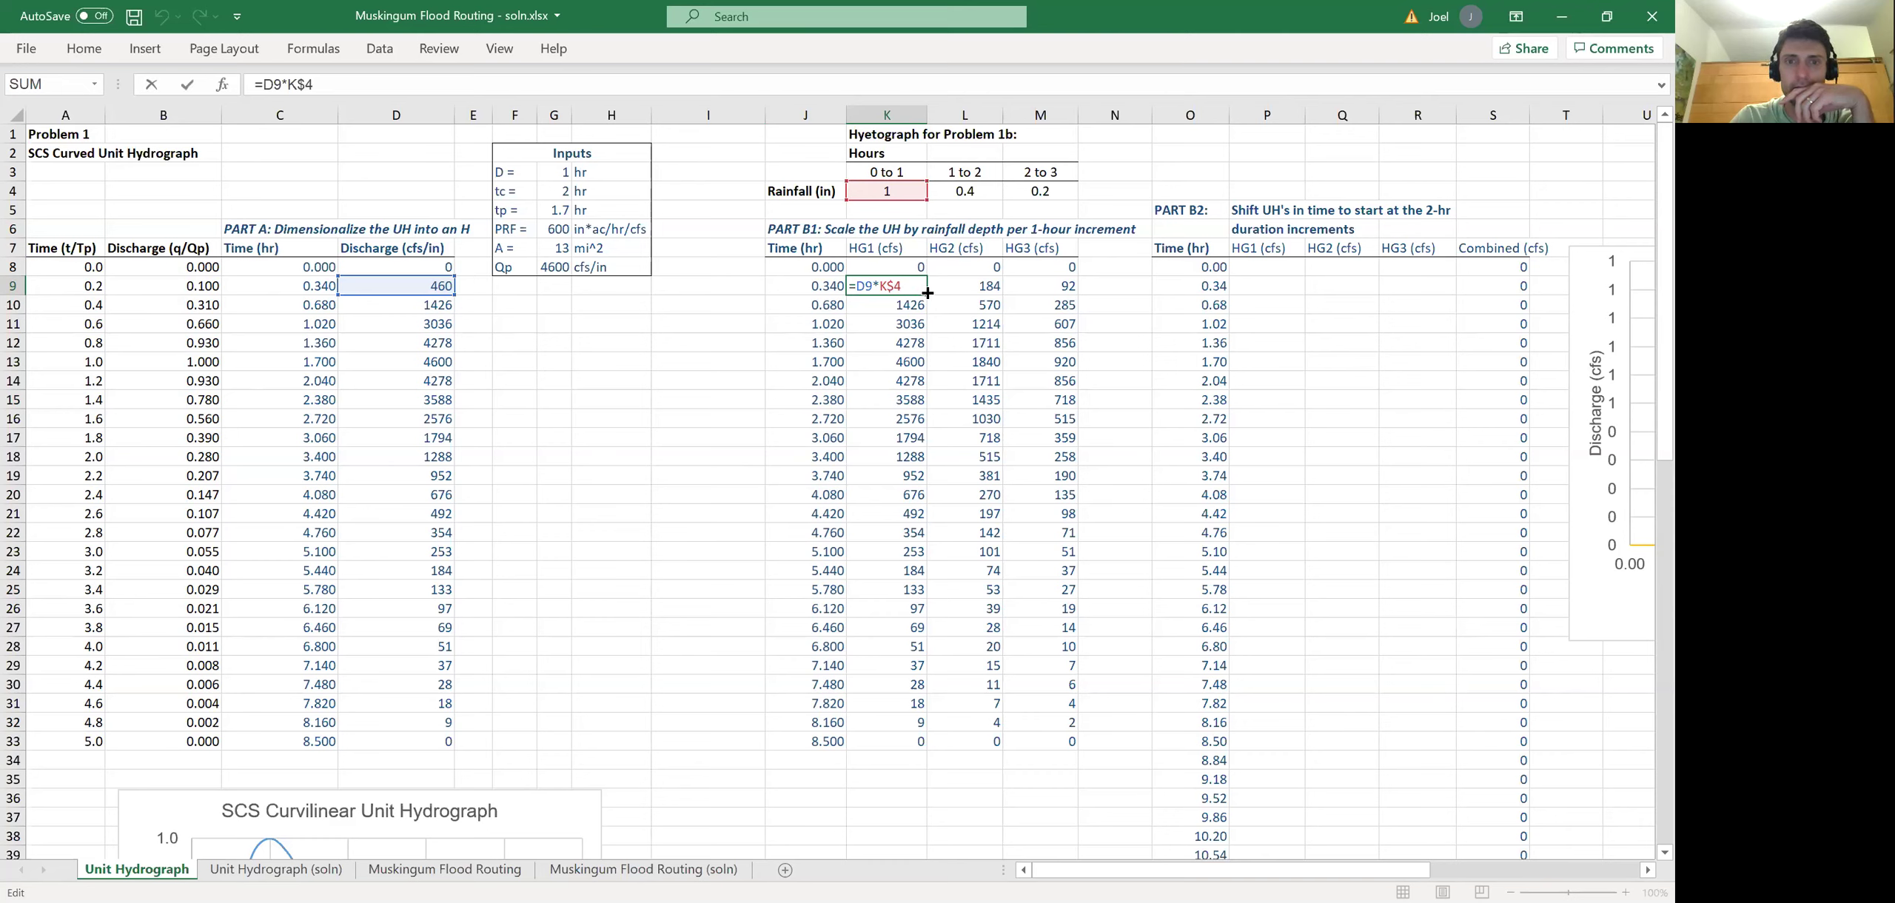
{"action": "key", "text": "ctrl+Return"}
{"action": "left_click_drag", "start_coordinate": [927, 292], "coordinate": [1070, 293]}
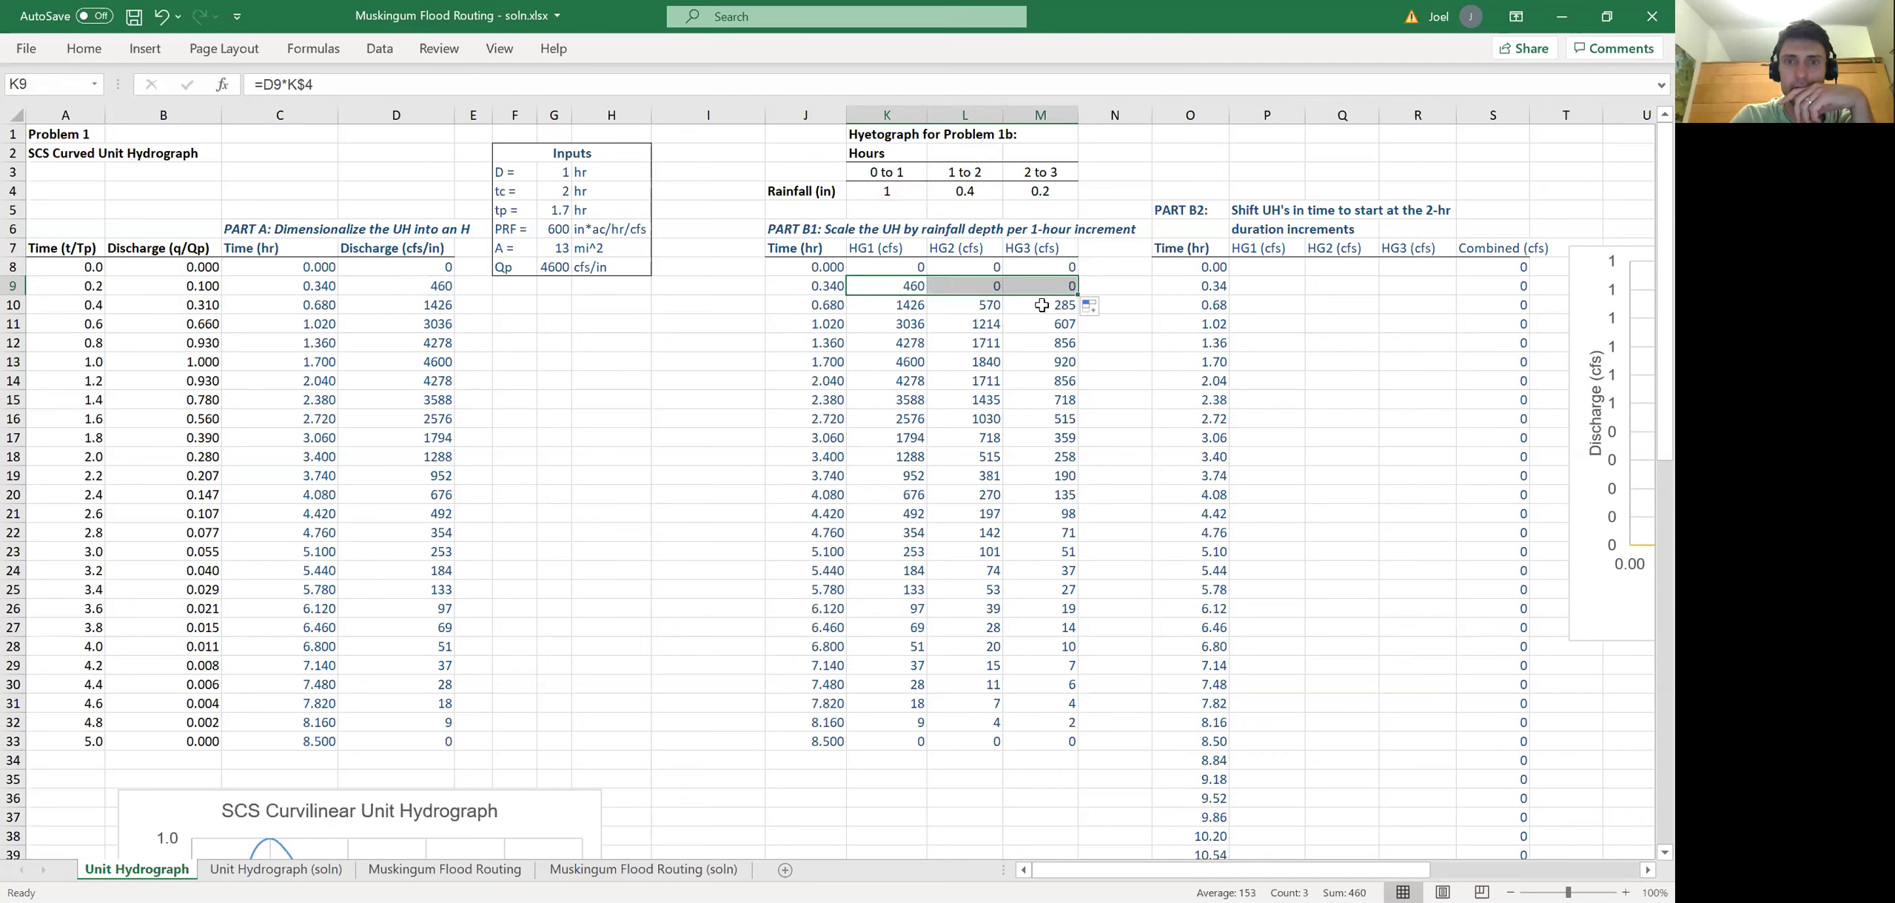
{"action": "double_click", "coordinate": [971, 285]}
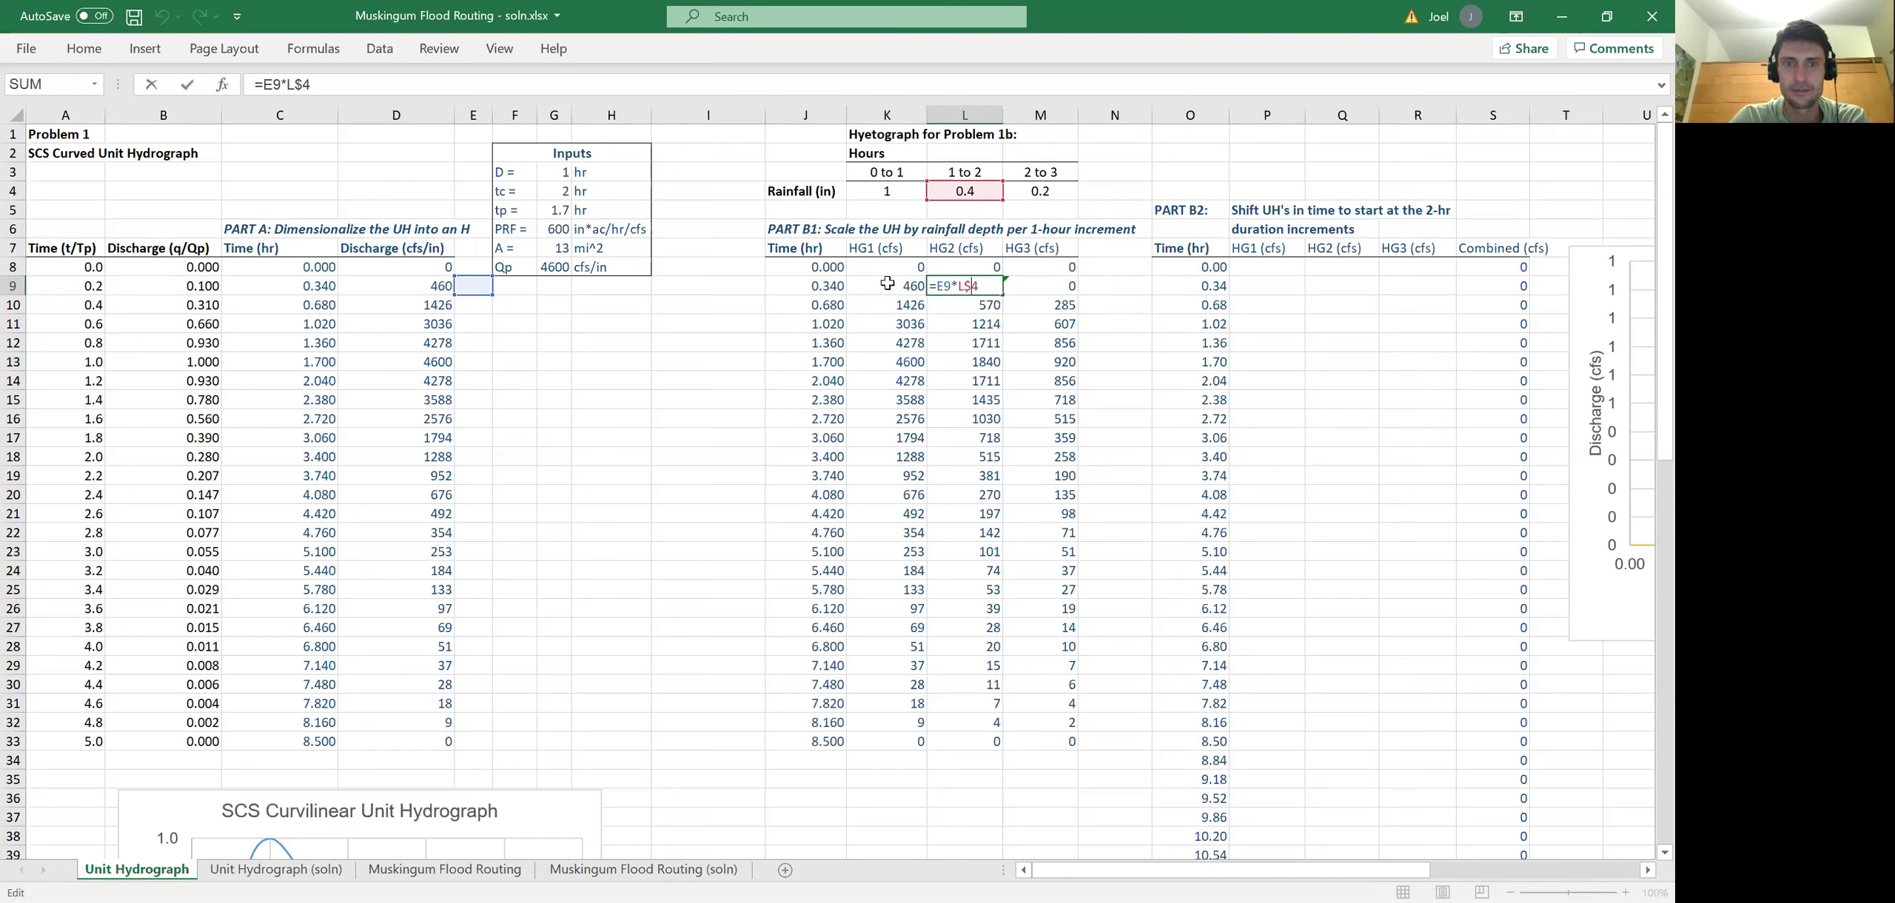
- Lock column D in K9 so the formula reads =$D9*K$4, and fill it across to M9, checking M9's references
{"action": "double_click", "coordinate": [887, 286]}
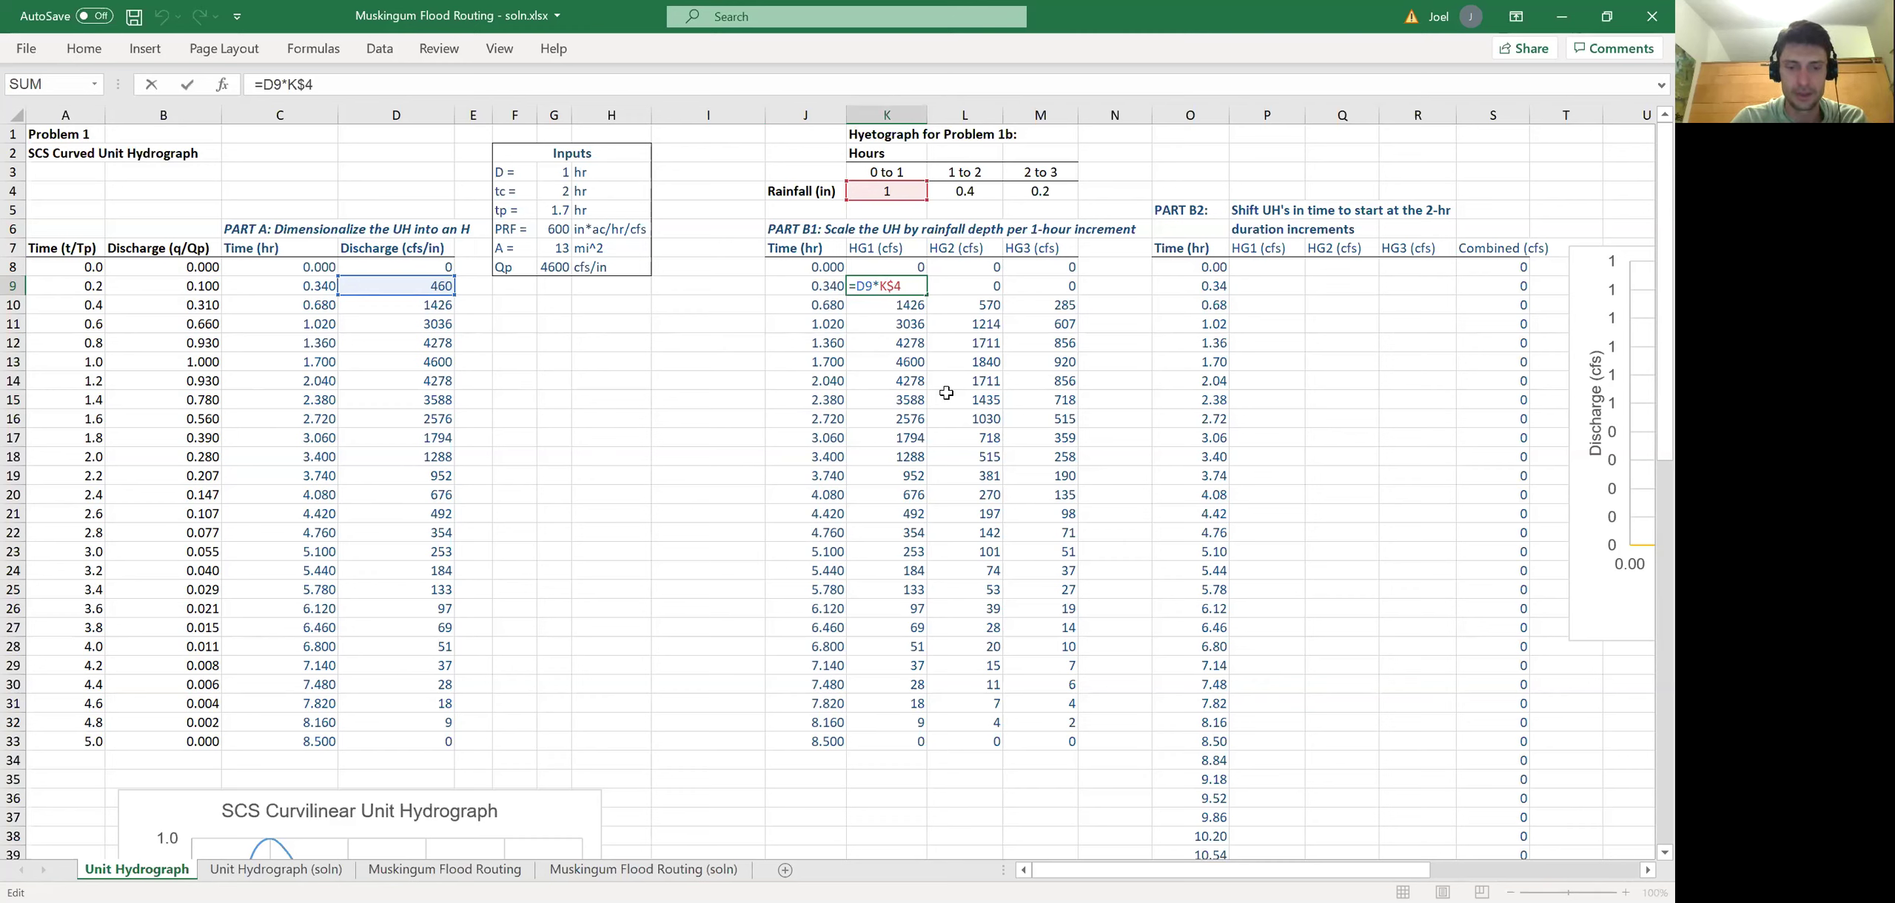
{"action": "type", "text": "$"}
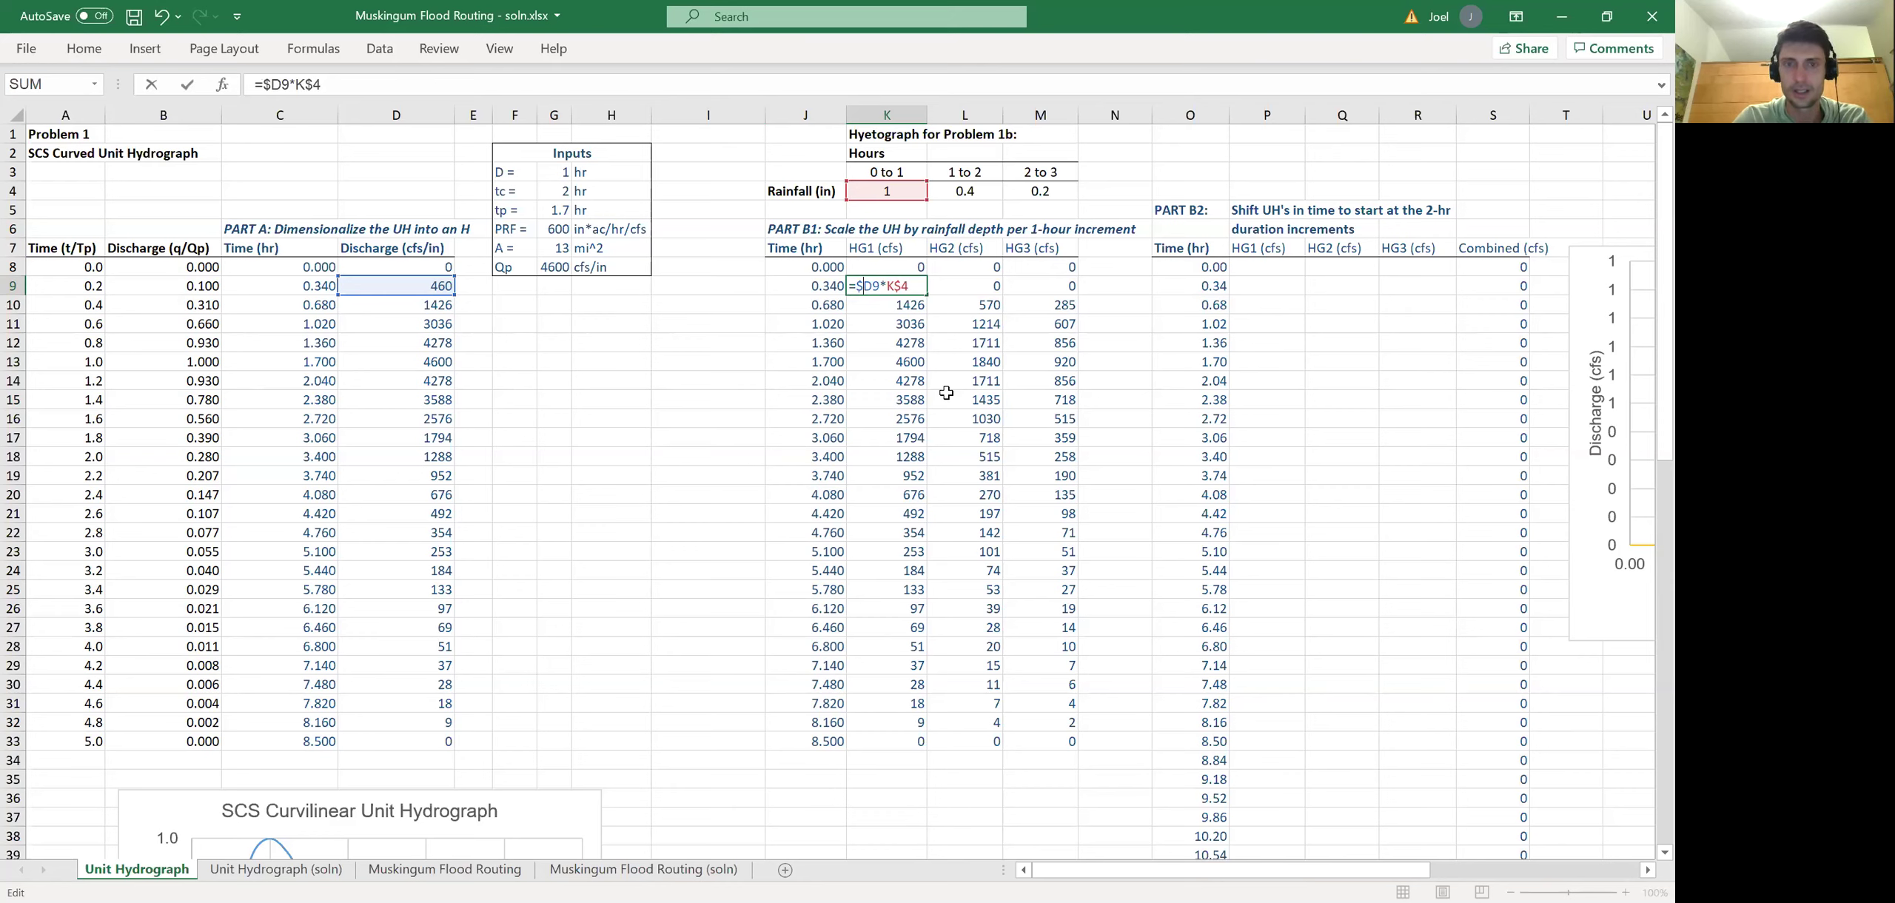
{"action": "key", "text": "ctrl+Return"}
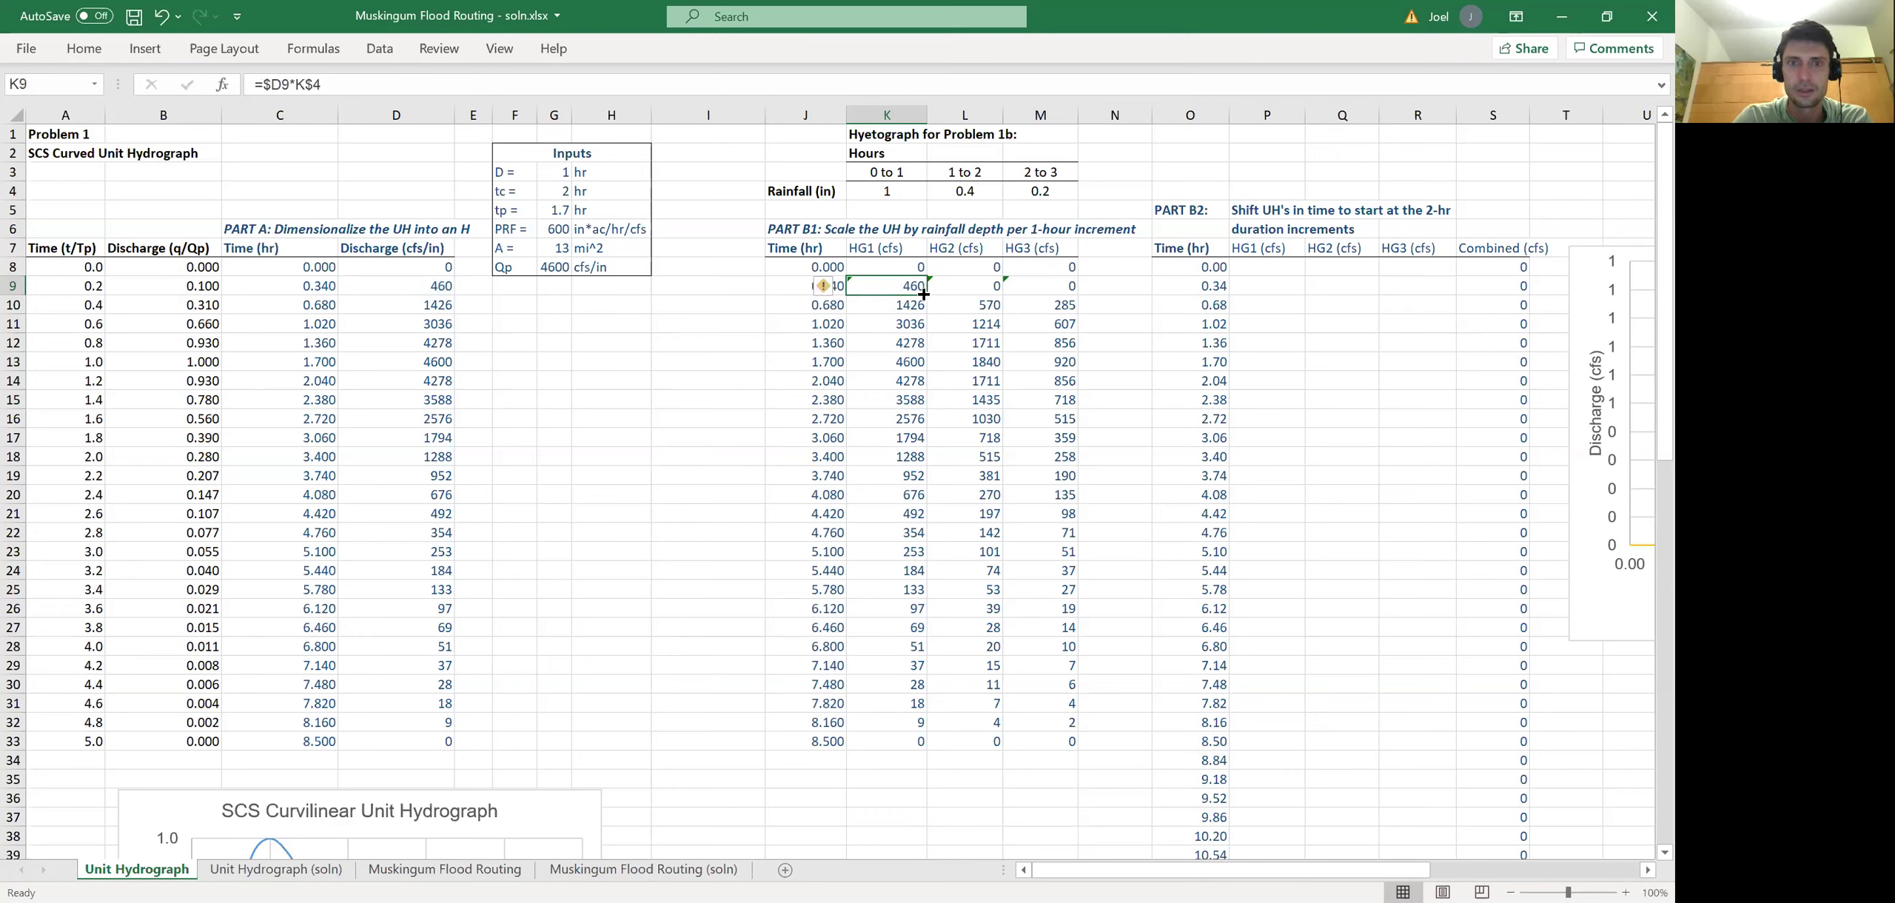
{"action": "left_click_drag", "start_coordinate": [924, 294], "coordinate": [1066, 292]}
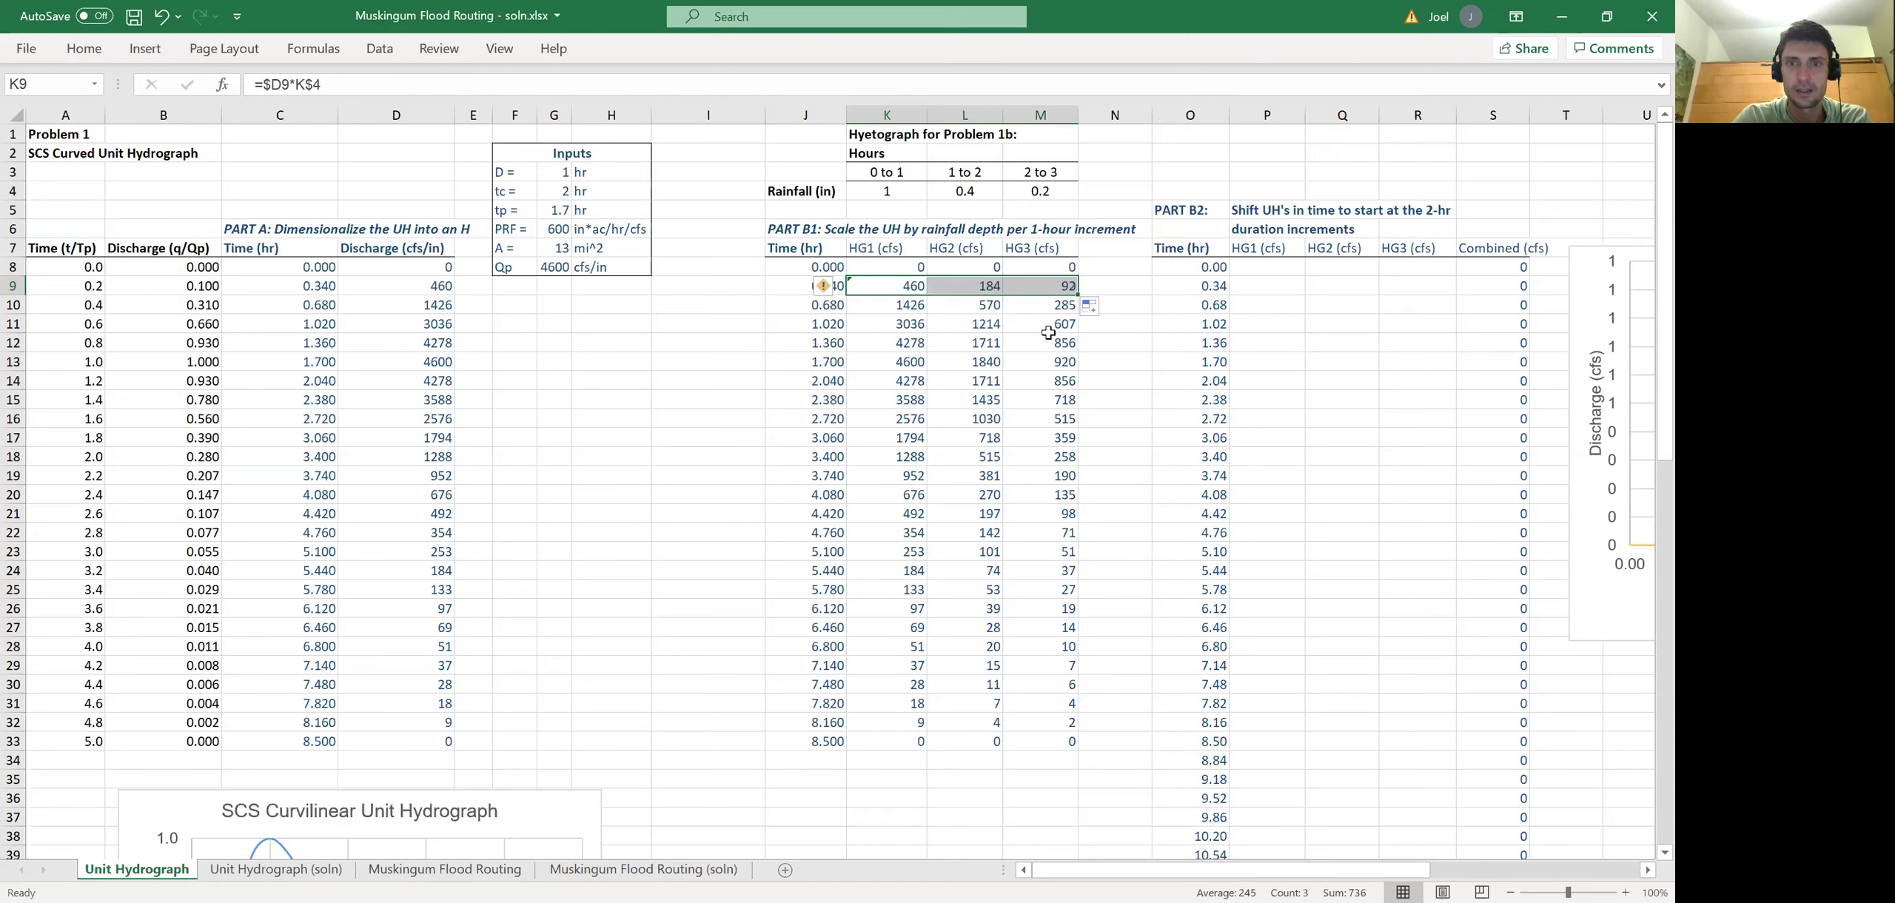
{"action": "left_click", "coordinate": [1060, 289]}
{"action": "double_click", "coordinate": [1045, 285]}
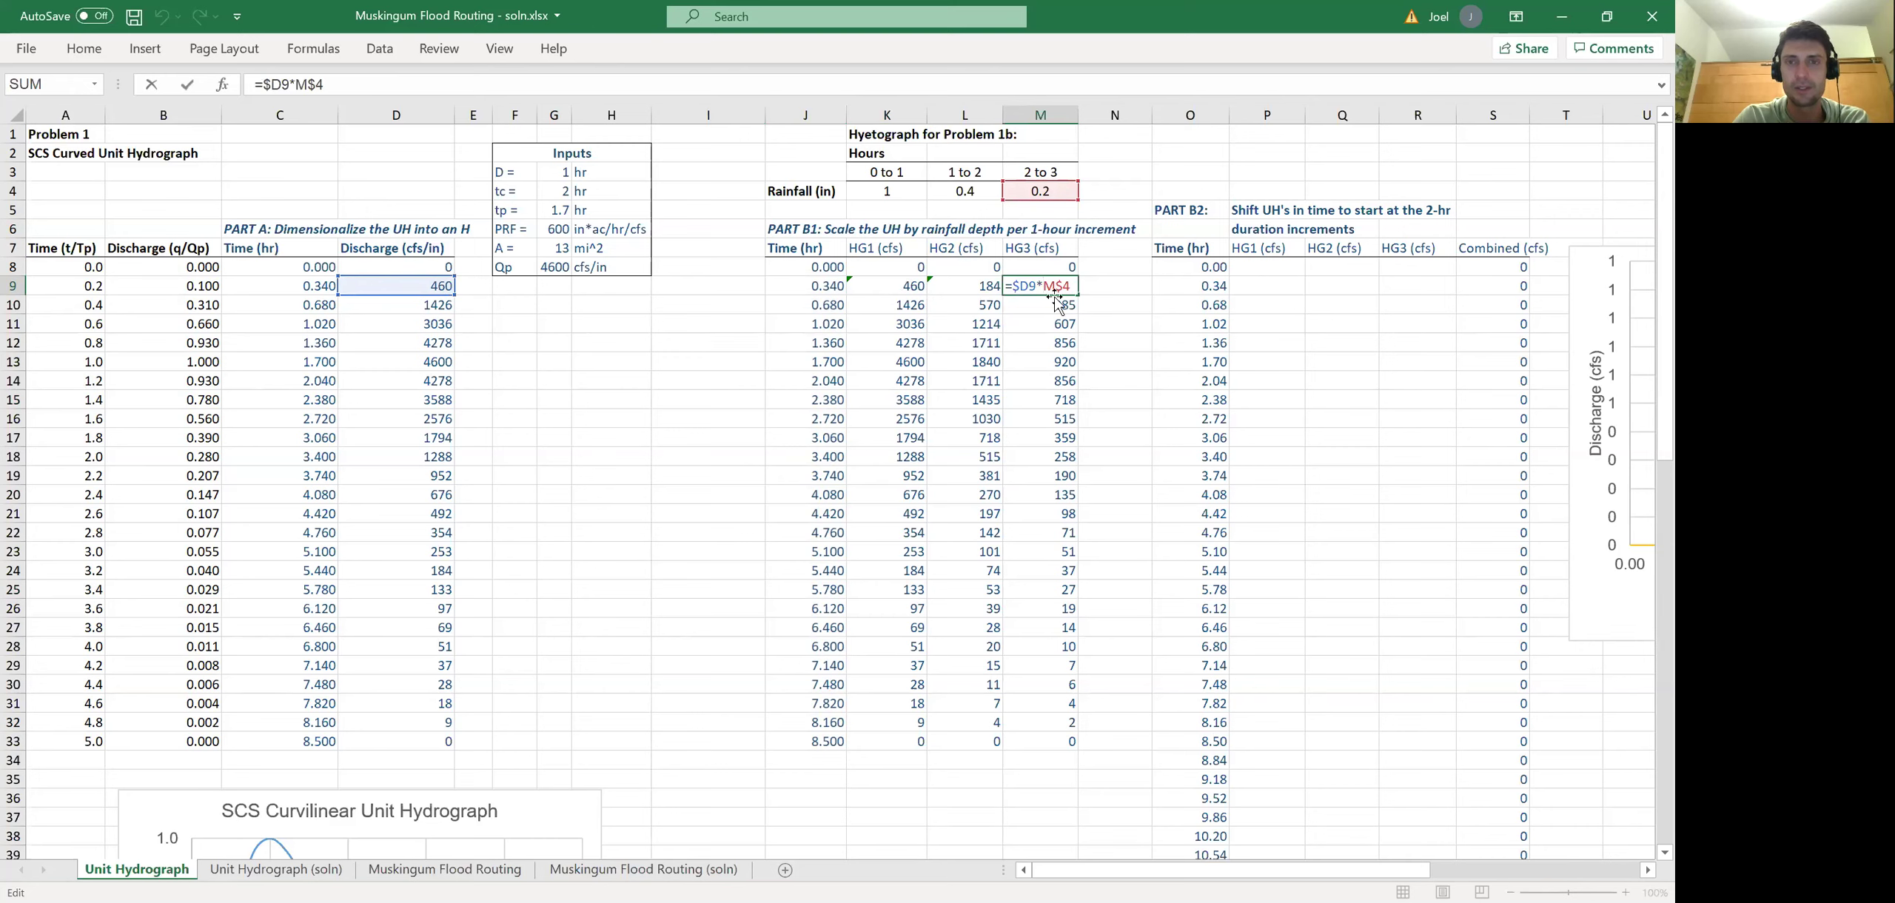
{"action": "key", "text": "Return"}
- Fill the scaling formulas in K9:M9 down to row 33 and check the references in K32
{"action": "left_click", "coordinate": [888, 286]}
{"action": "left_click_drag", "start_coordinate": [926, 295], "coordinate": [1070, 299]}
{"action": "double_click", "coordinate": [1075, 297]}
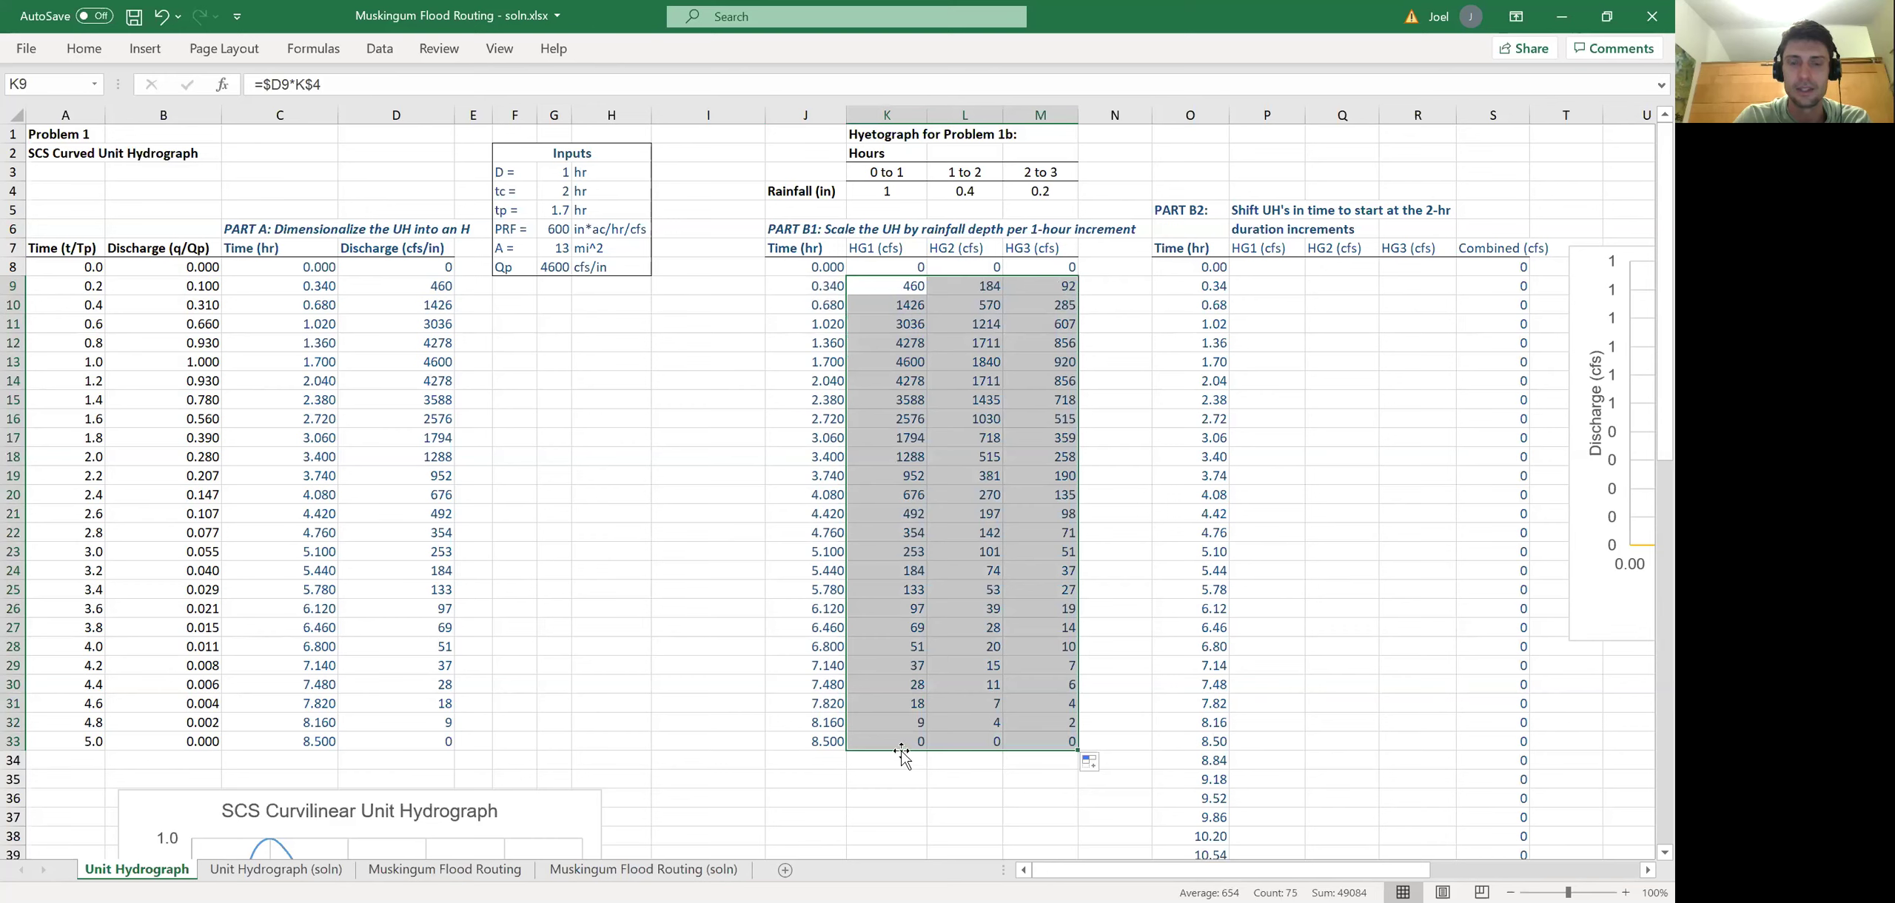
{"action": "double_click", "coordinate": [912, 723]}
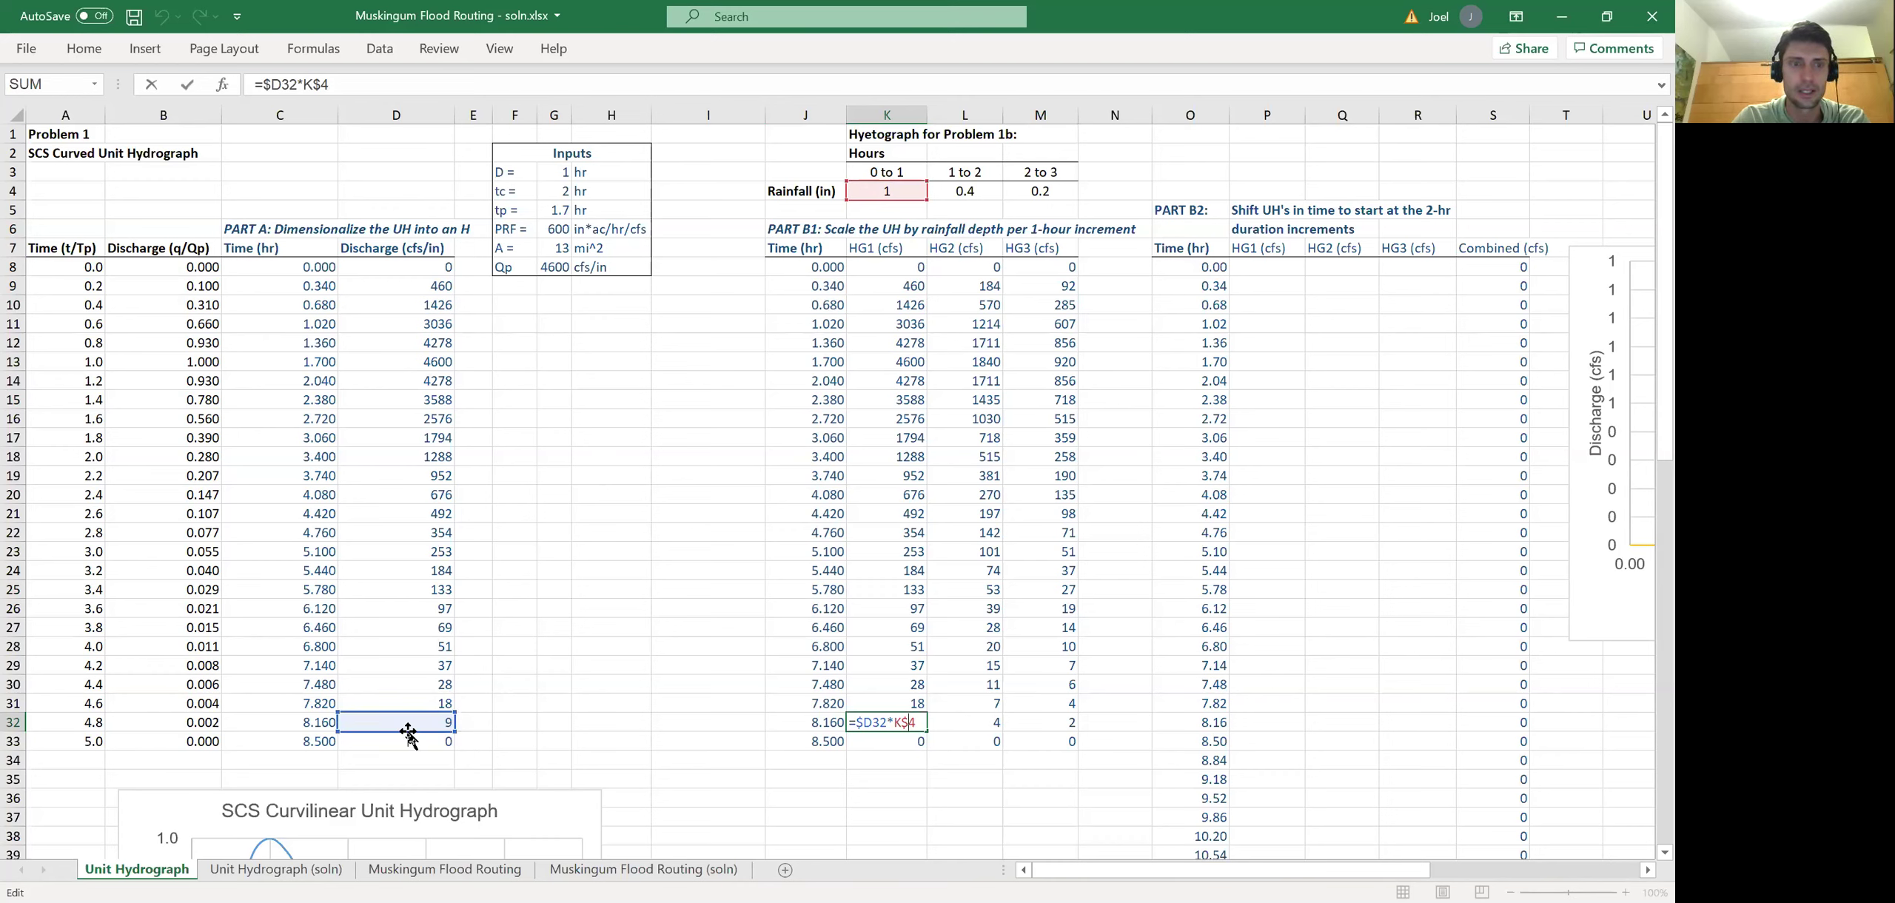
{"action": "key", "text": "Return"}
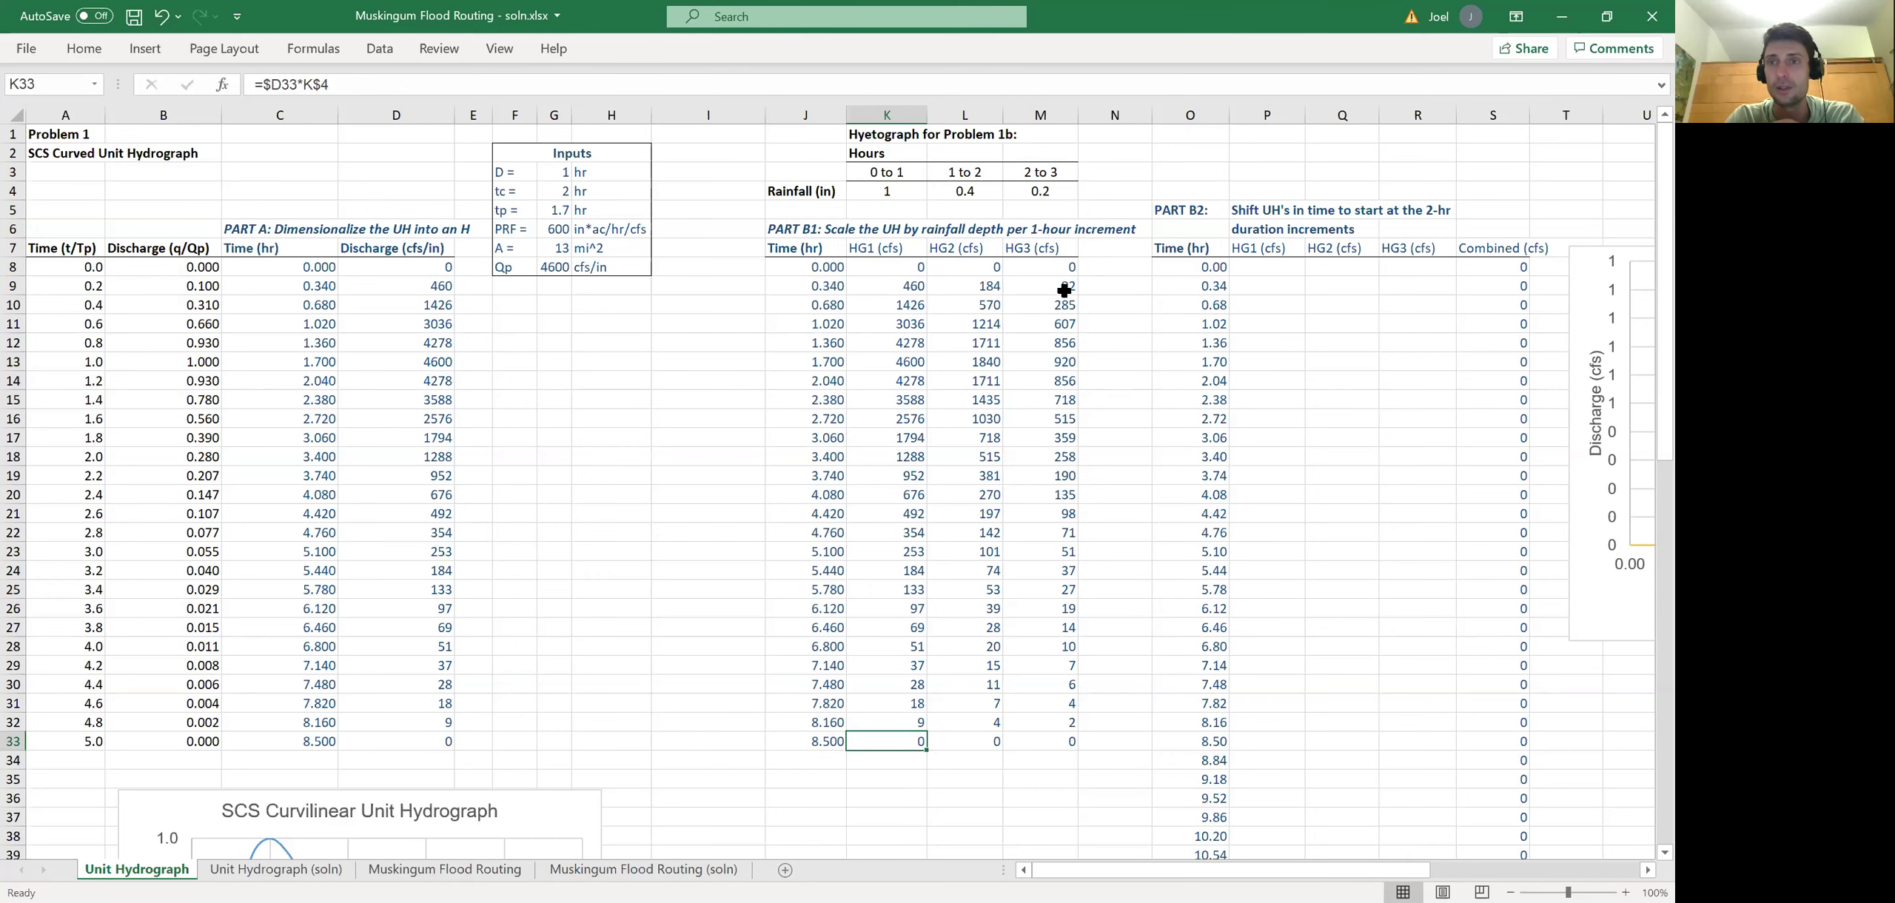
- Copy the HG1 discharges in K8:K33 and paste them as values into the Part B2 HG1 column starting at P8
{"action": "left_click_drag", "start_coordinate": [1073, 876], "coordinate": [1261, 872]}
{"action": "left_click_drag", "start_coordinate": [1061, 749], "coordinate": [470, 244]}
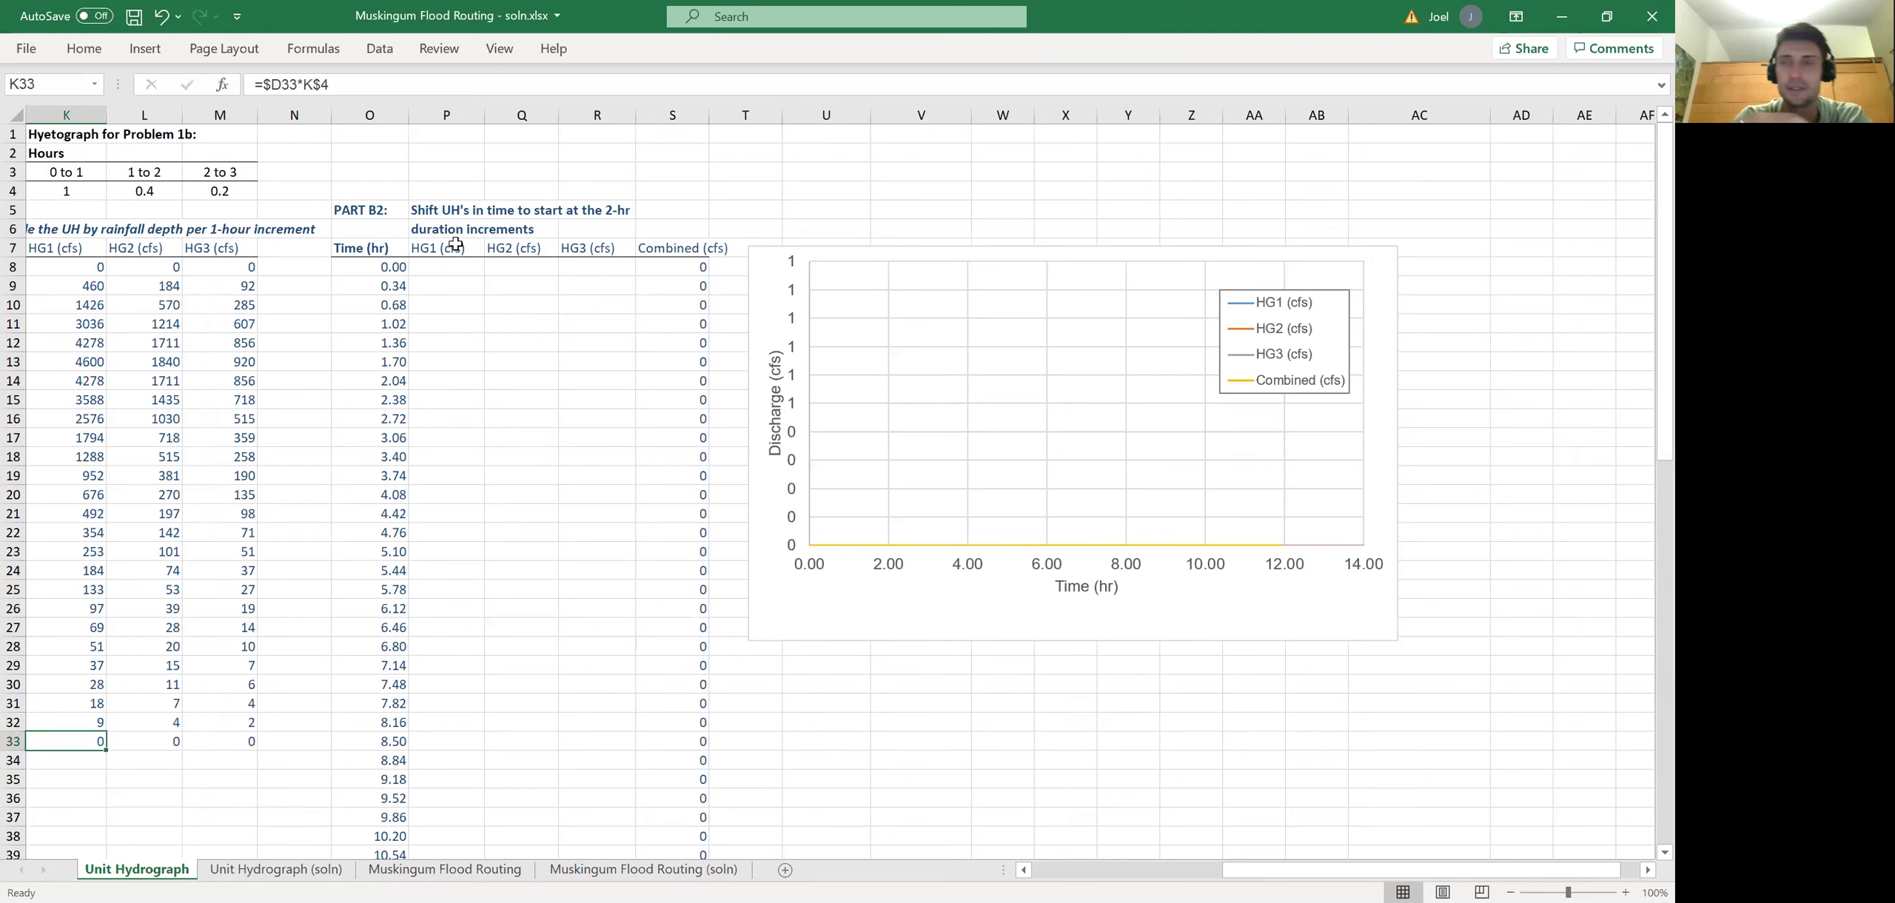
{"action": "left_click_drag", "start_coordinate": [1259, 871], "coordinate": [1037, 870]}
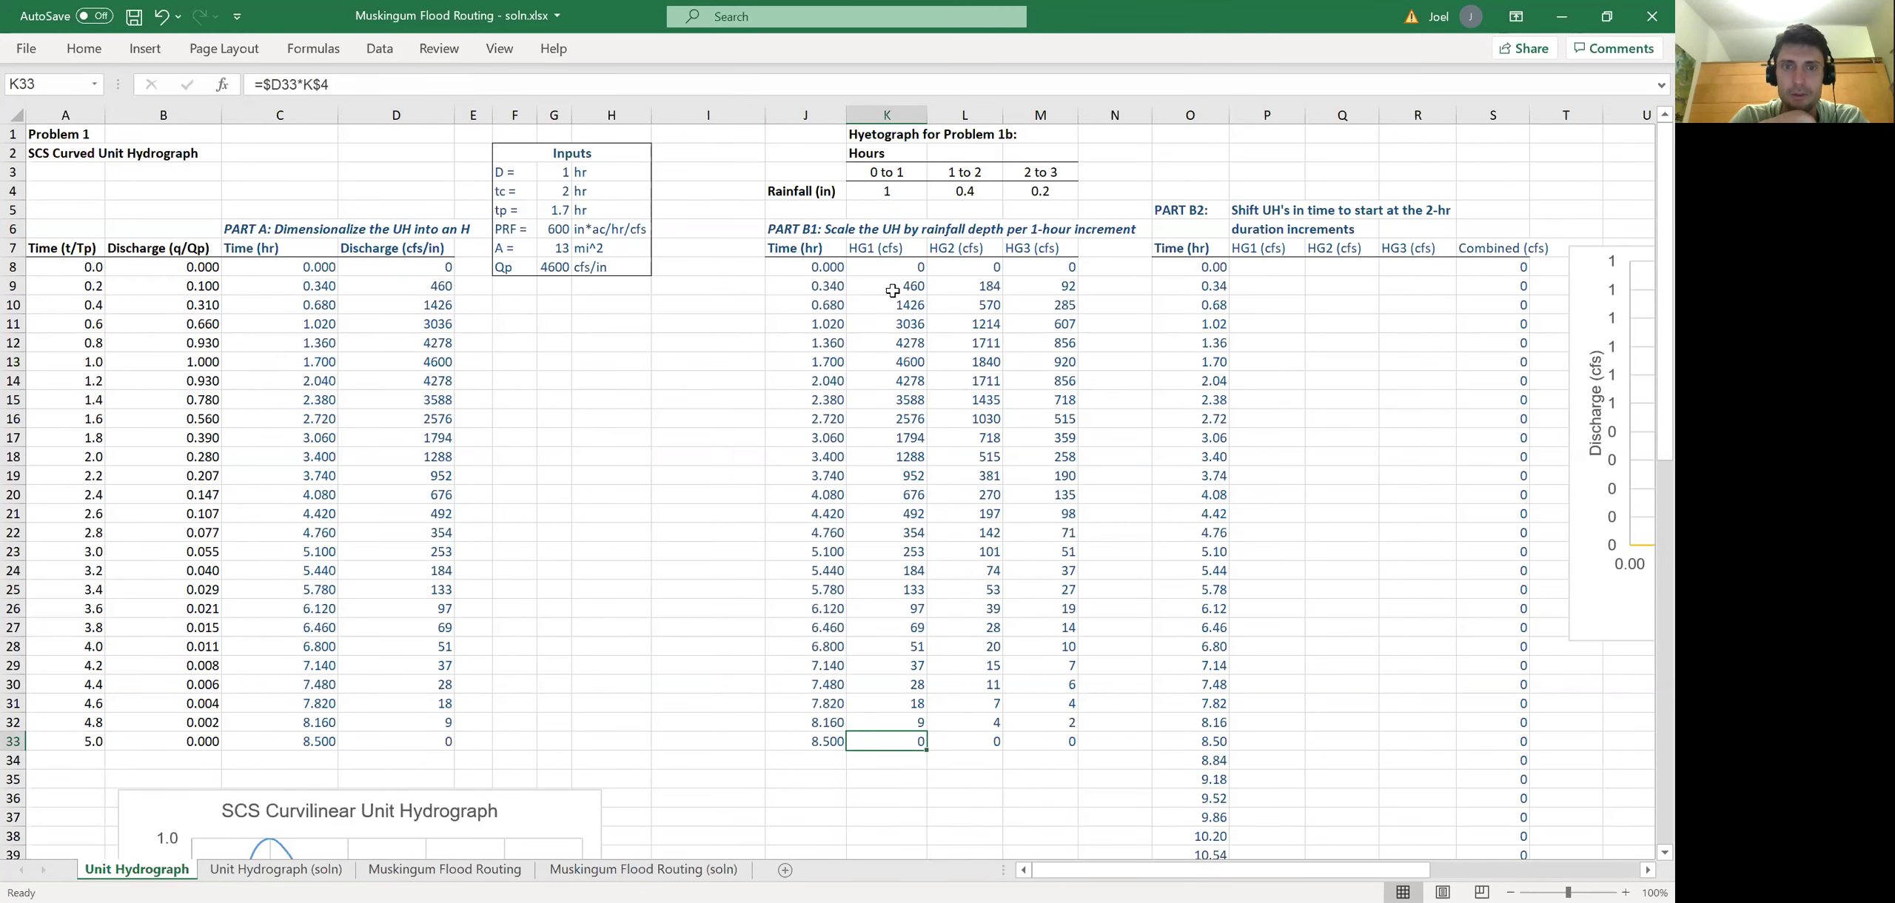
{"action": "left_click_drag", "start_coordinate": [884, 271], "coordinate": [908, 731]}
{"action": "key", "text": "ctrl+c"}
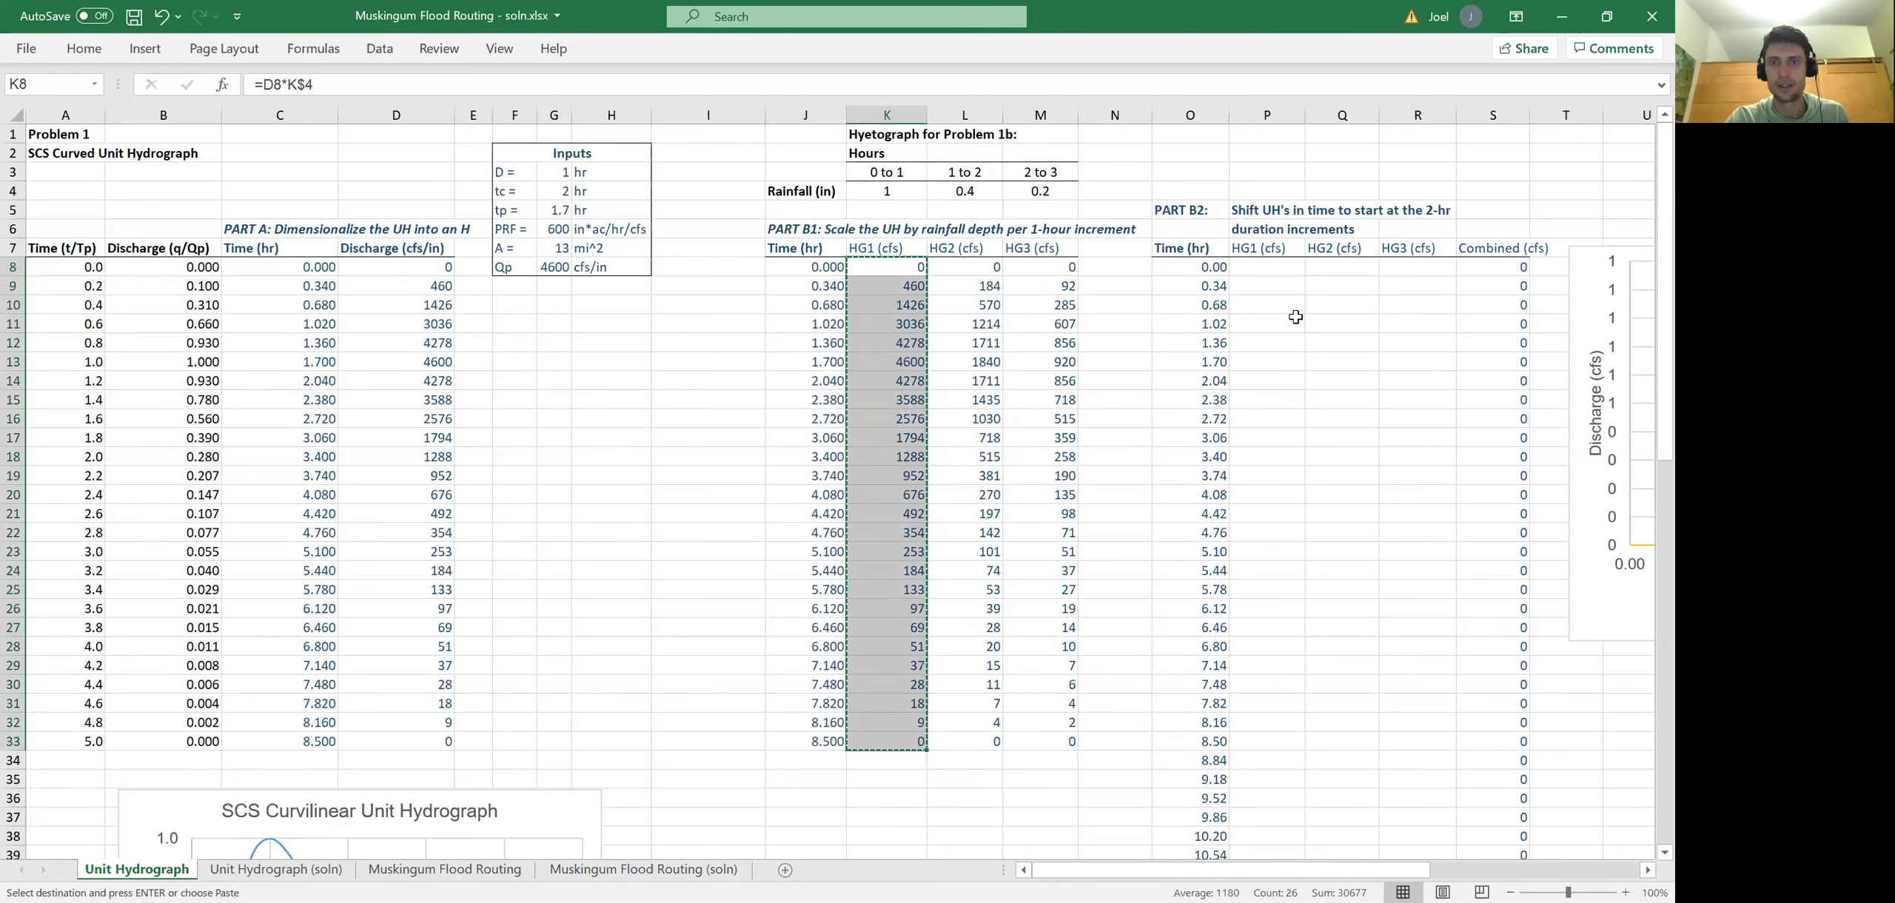
{"action": "left_click", "coordinate": [1274, 264]}
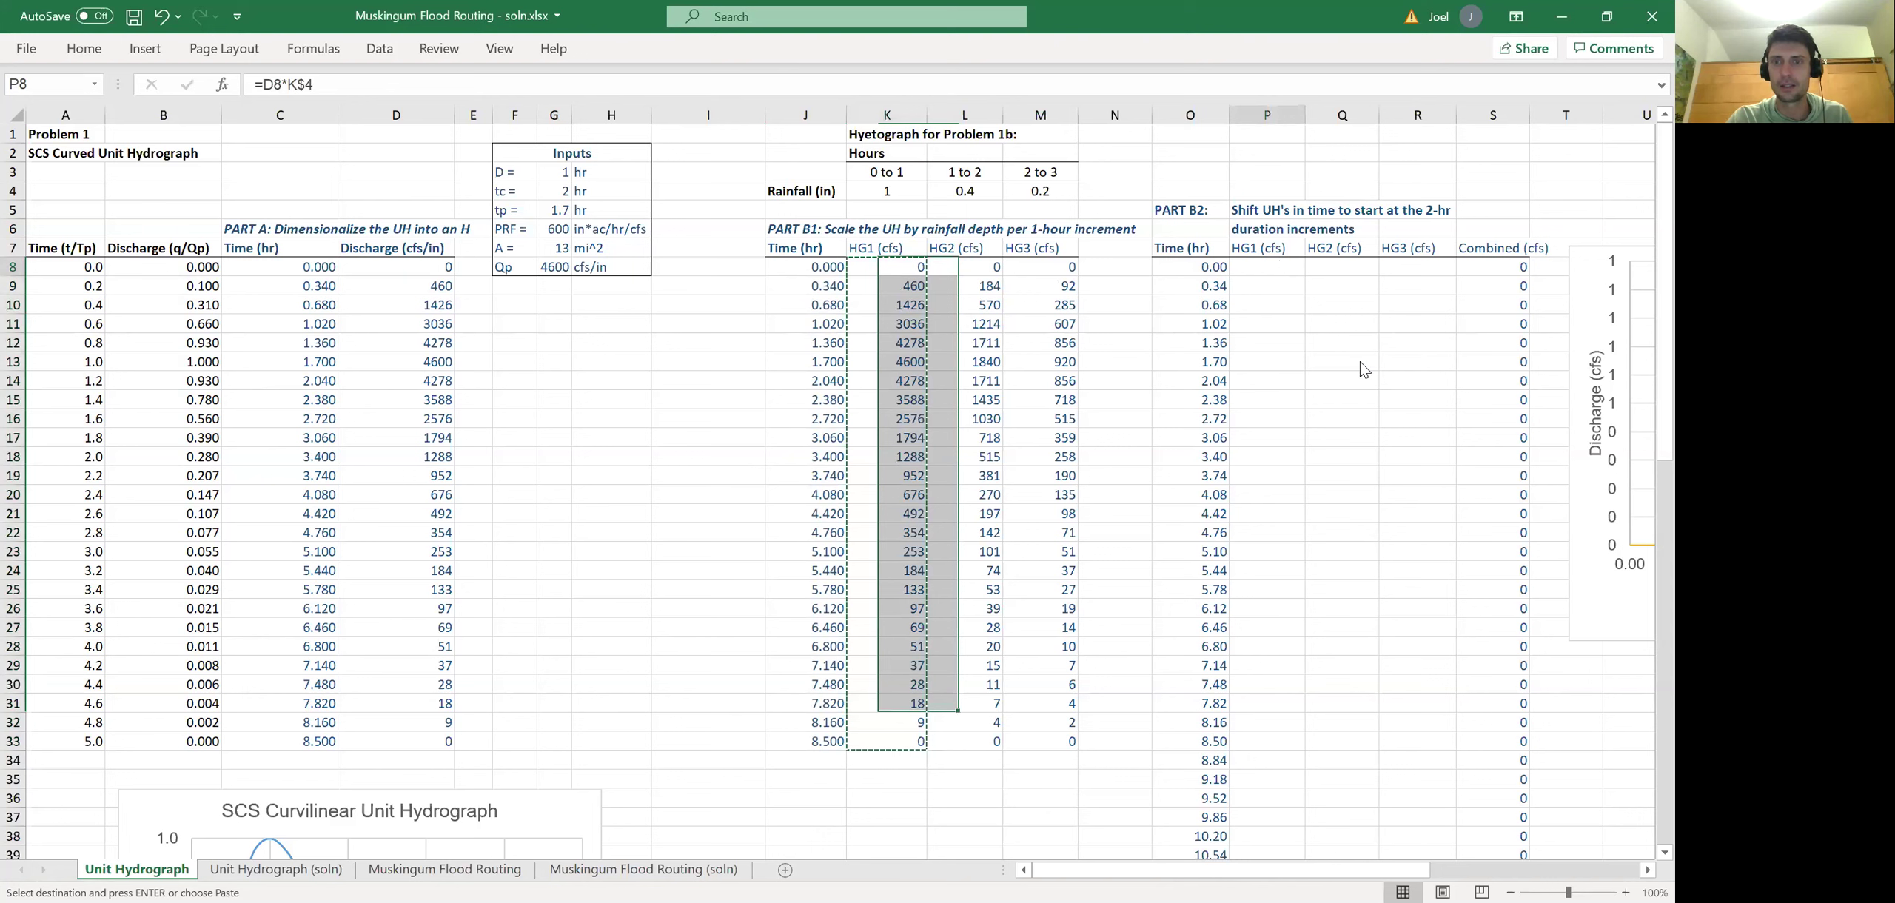
{"action": "right_click", "coordinate": [1273, 264]}
{"action": "left_click", "coordinate": [1352, 369]}
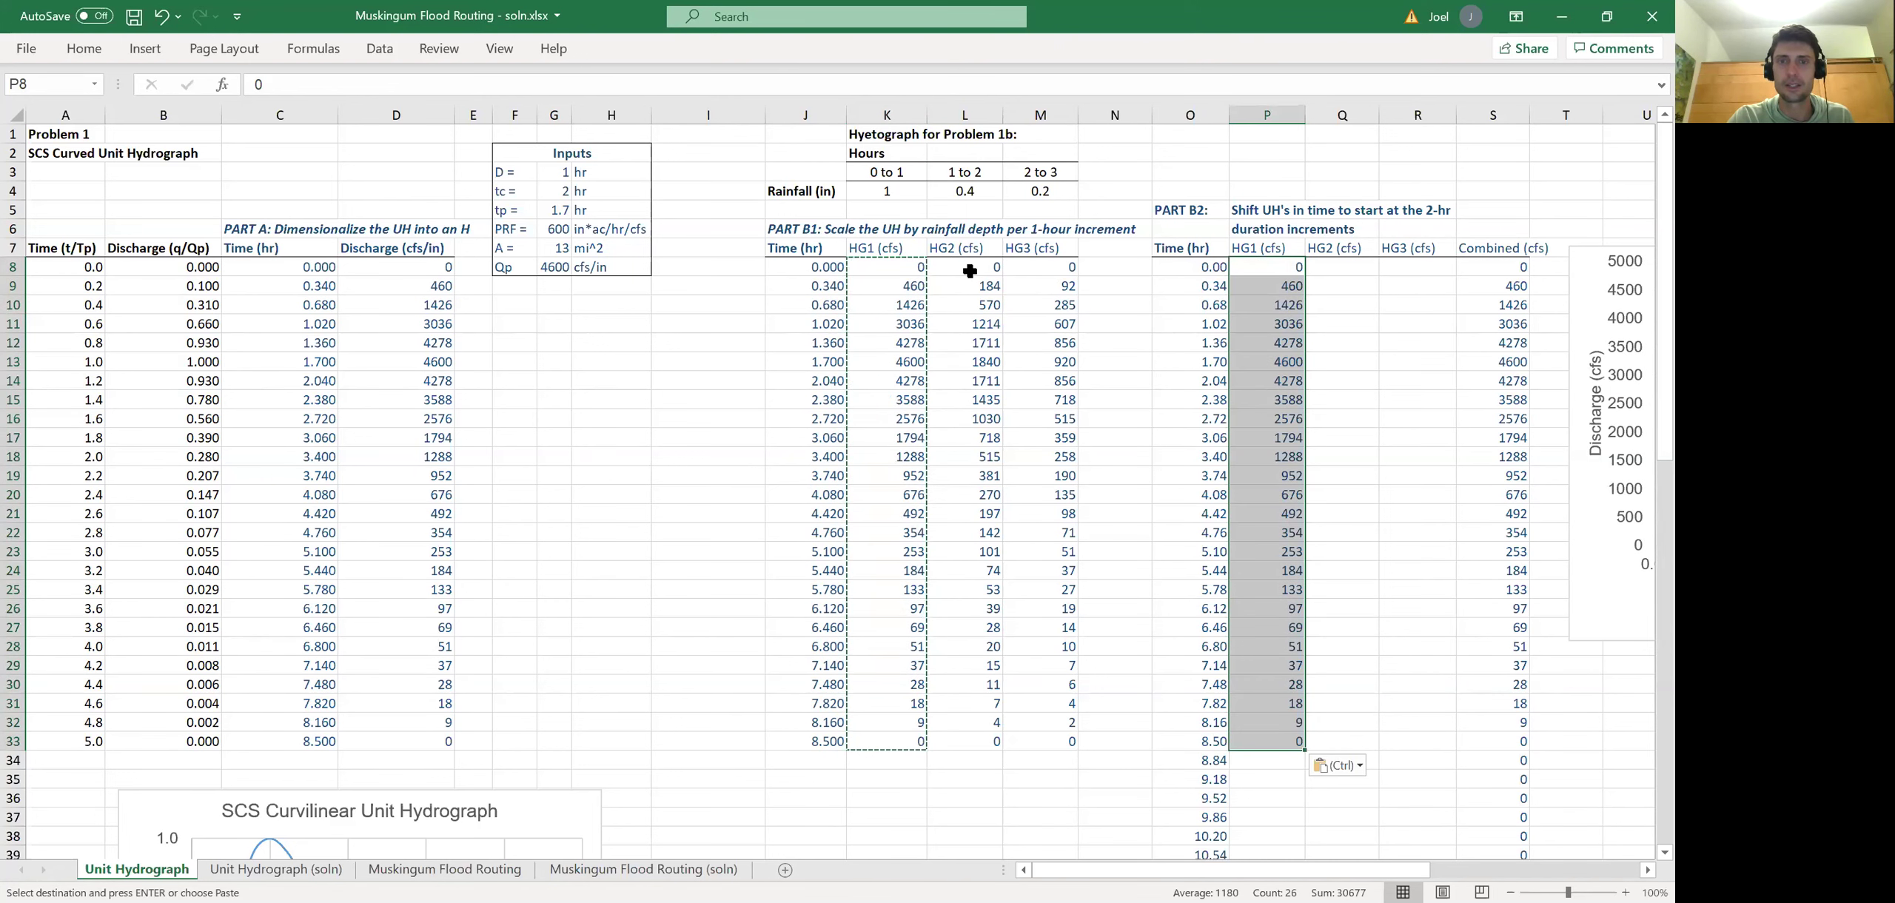
- Copy the HG2 discharges in L8:L33 and paste them as values starting at Q11, the 1.02 hr row
{"action": "left_click_drag", "start_coordinate": [975, 276], "coordinate": [976, 743]}
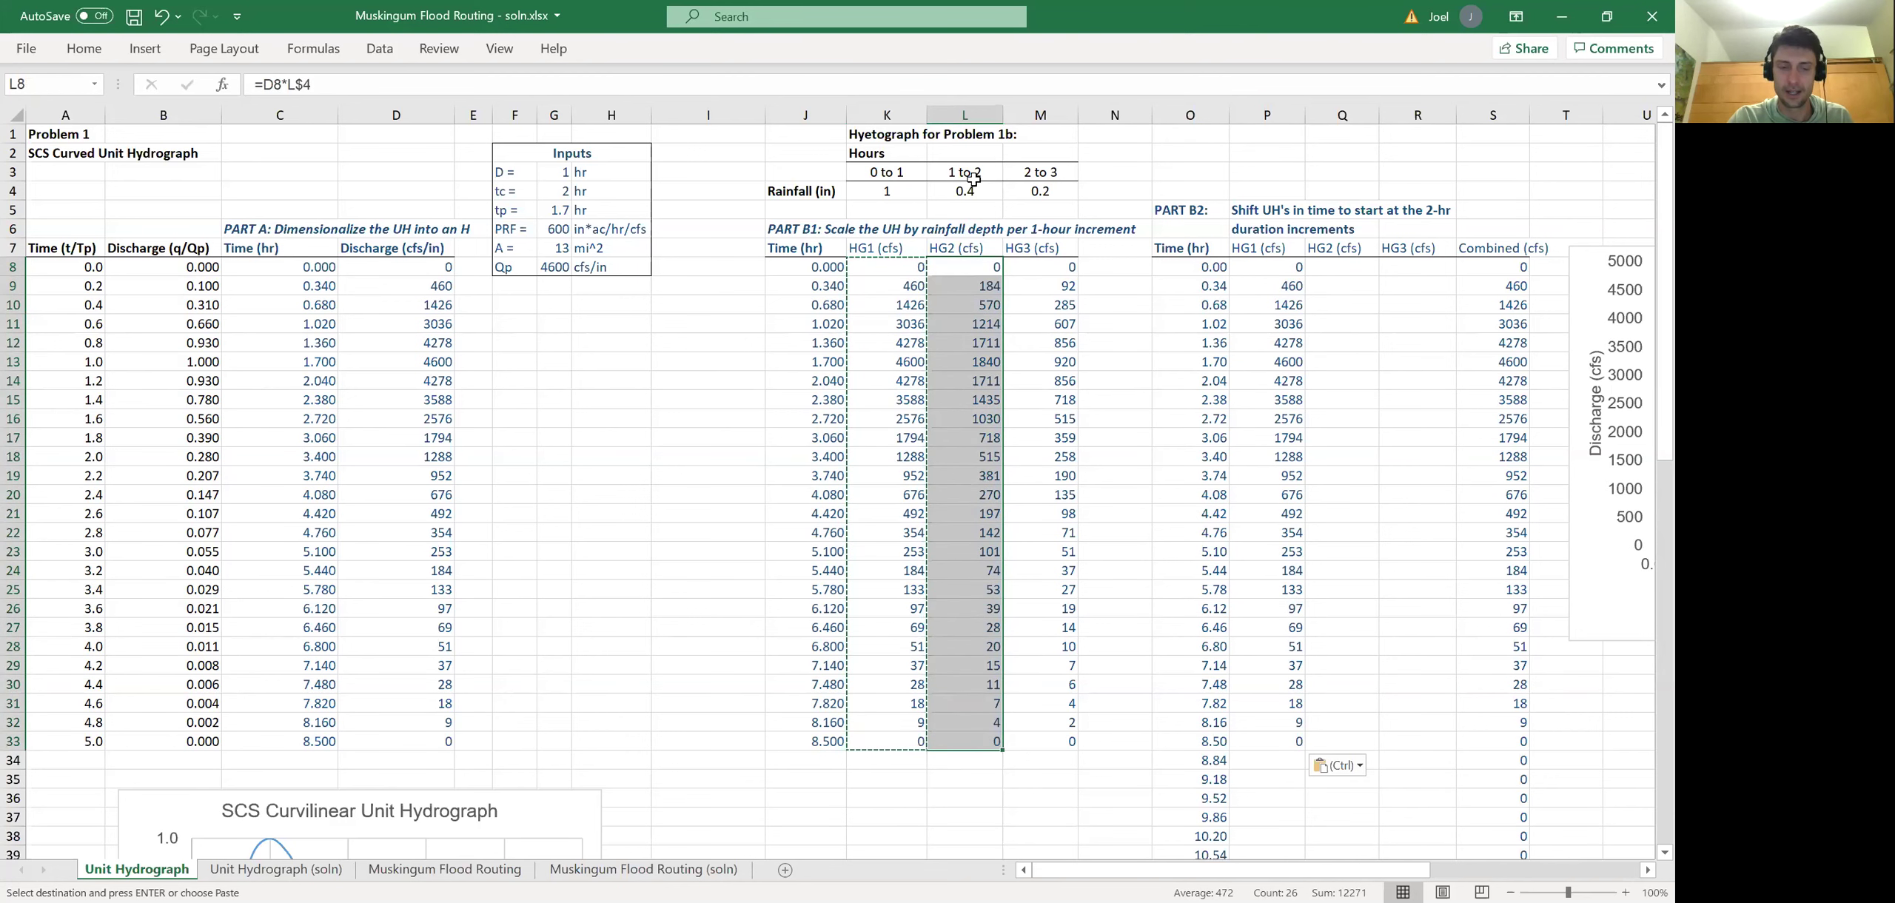
{"action": "key", "text": "ctrl+c"}
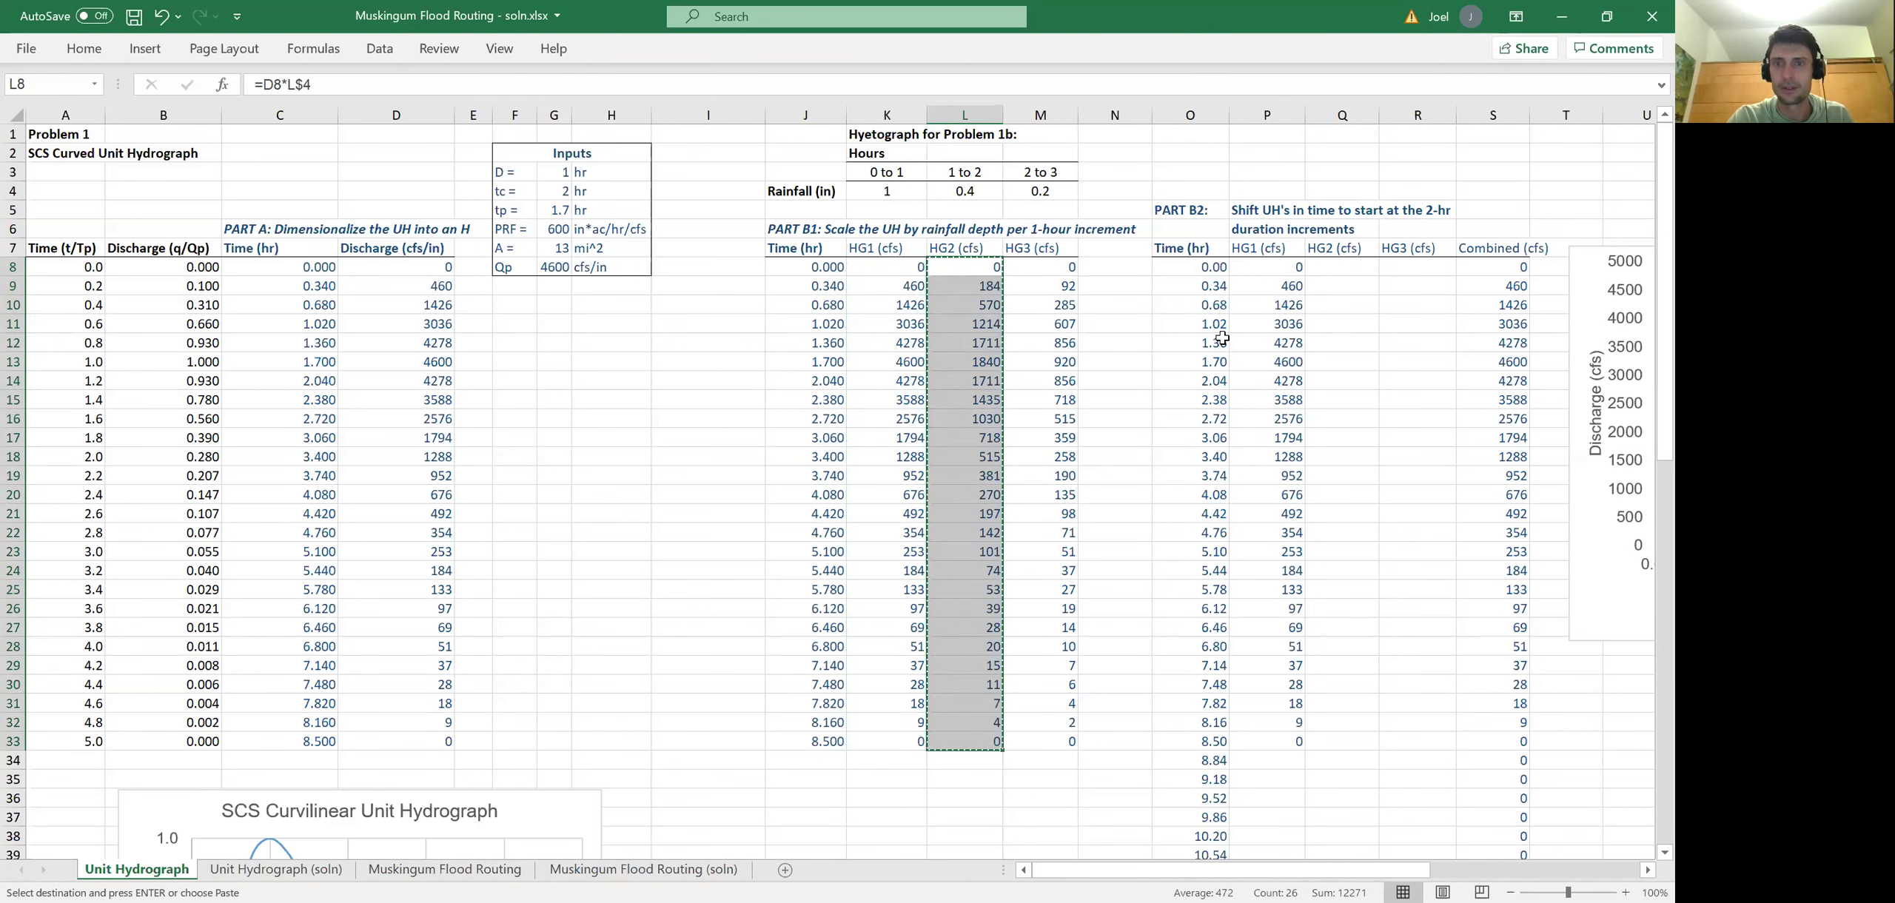
{"action": "right_click", "coordinate": [1333, 324]}
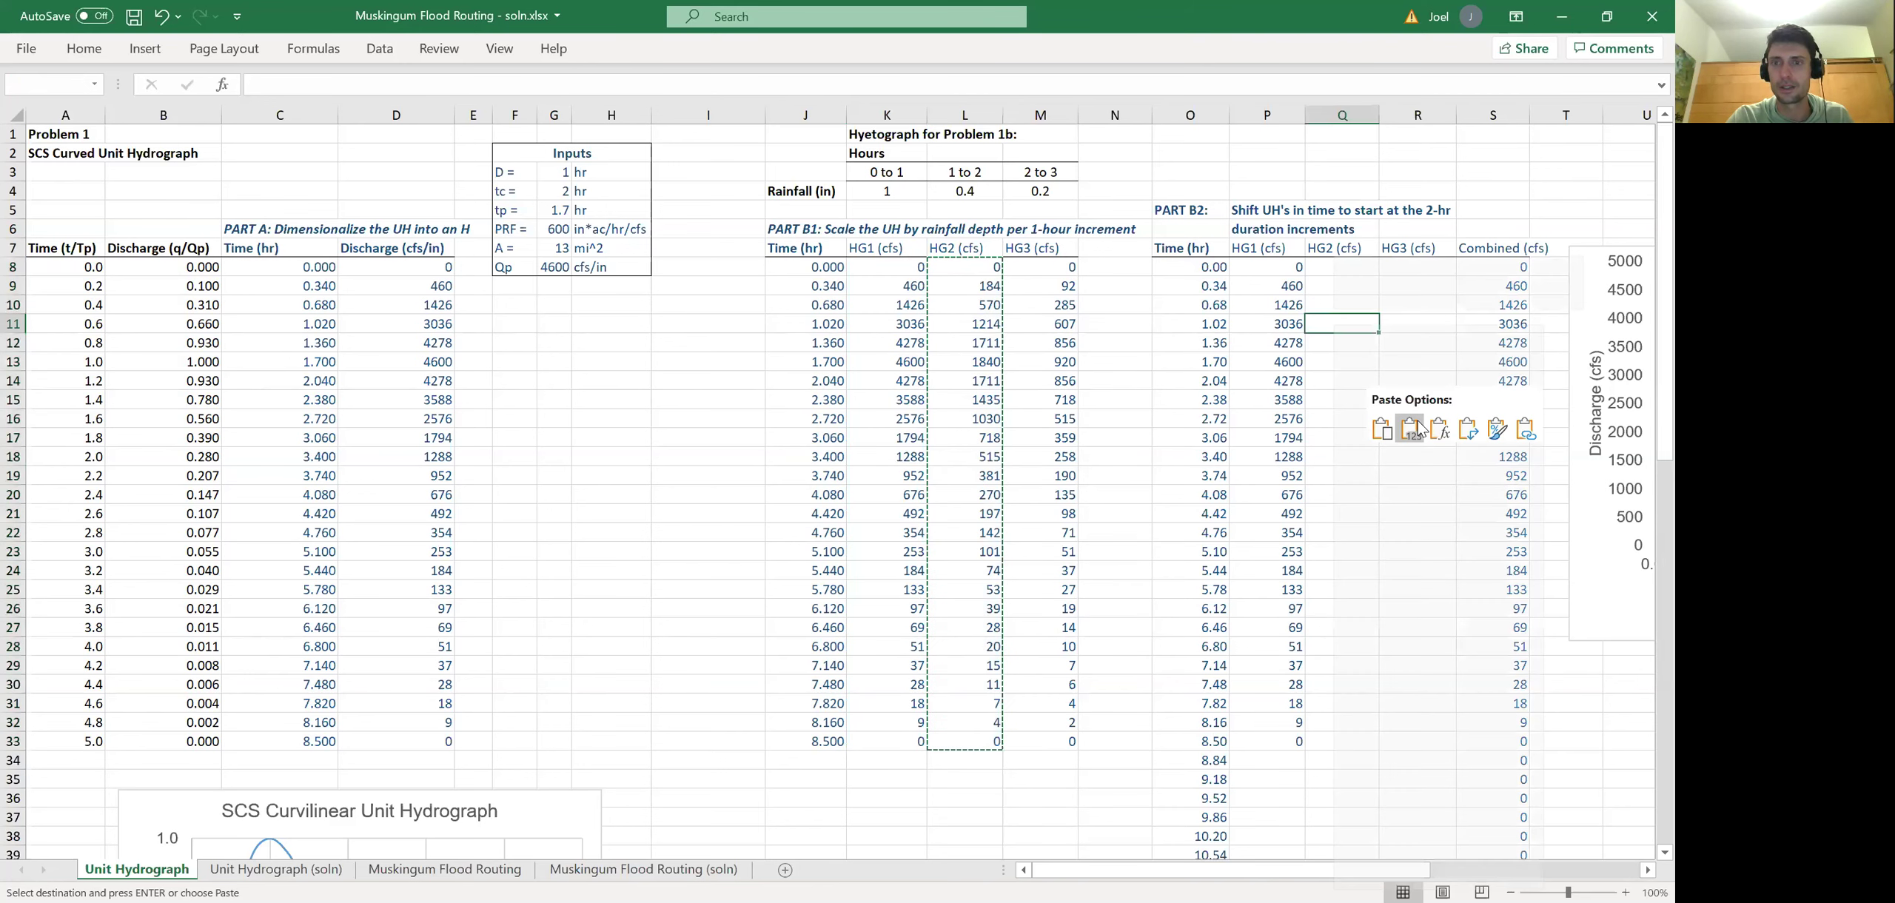
{"action": "left_click", "coordinate": [1413, 428]}
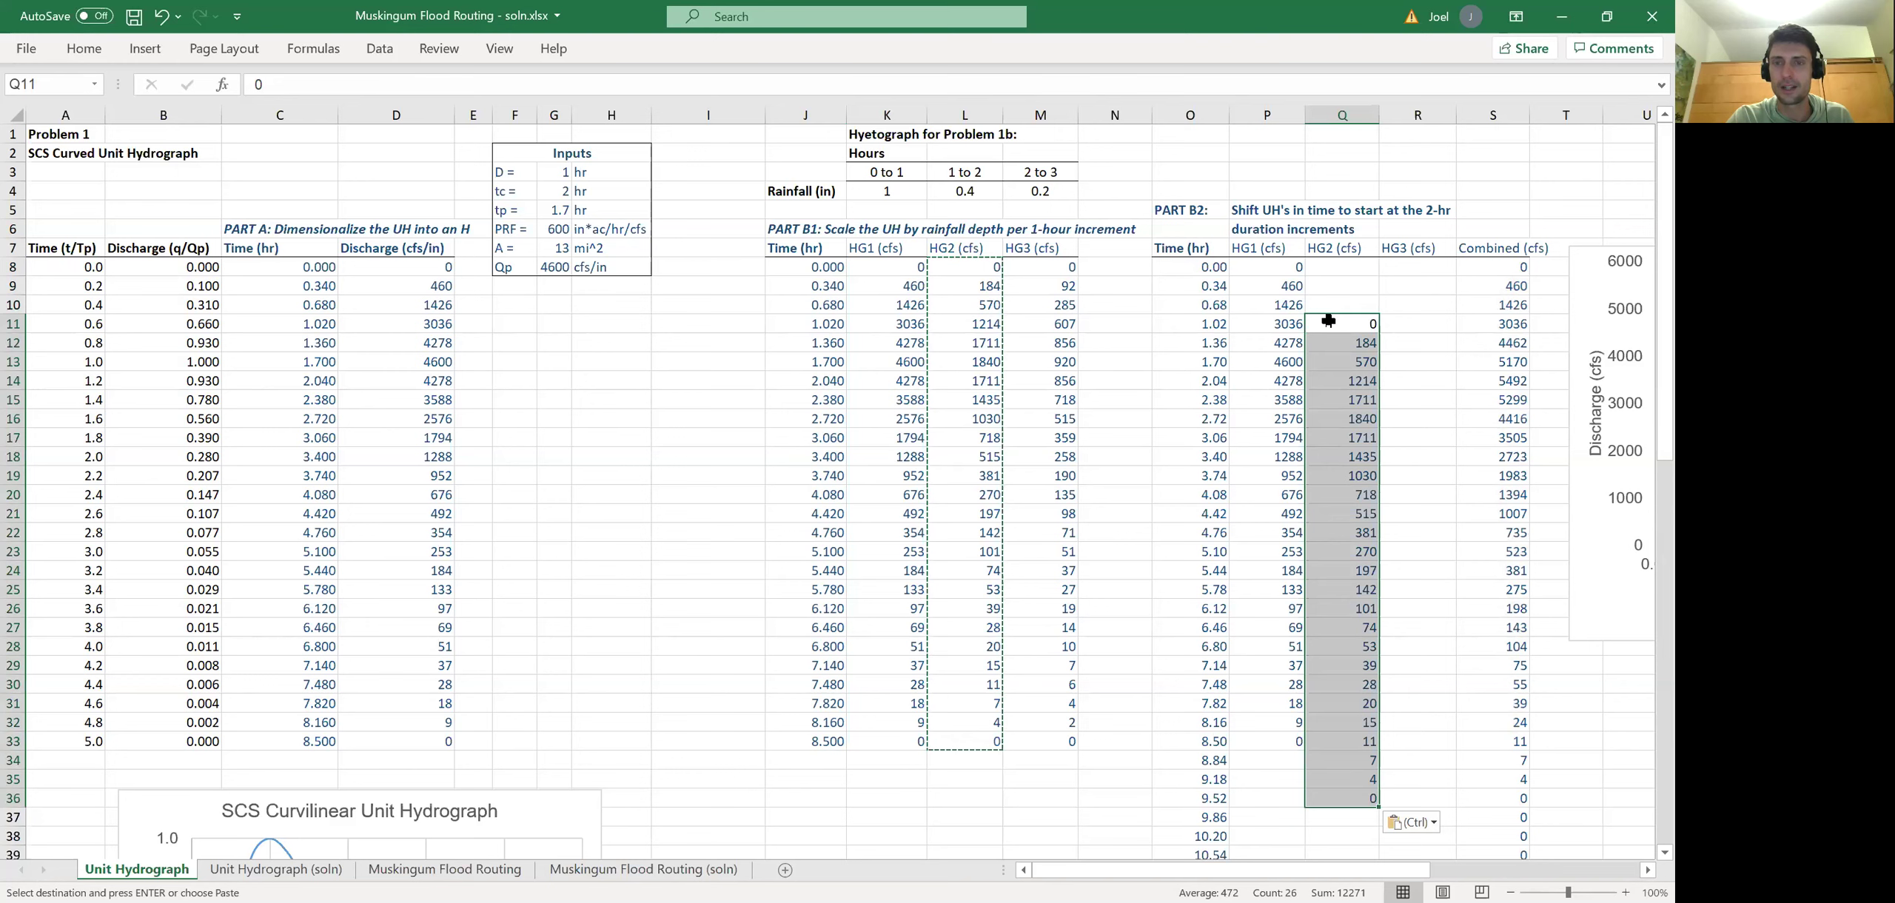
- Copy the HG3 discharges in M8:M33 and paste them as values starting at R14, the 2.04 hr row
{"action": "left_click_drag", "start_coordinate": [1040, 268], "coordinate": [1062, 733]}
{"action": "key", "text": "ctrl+c"}
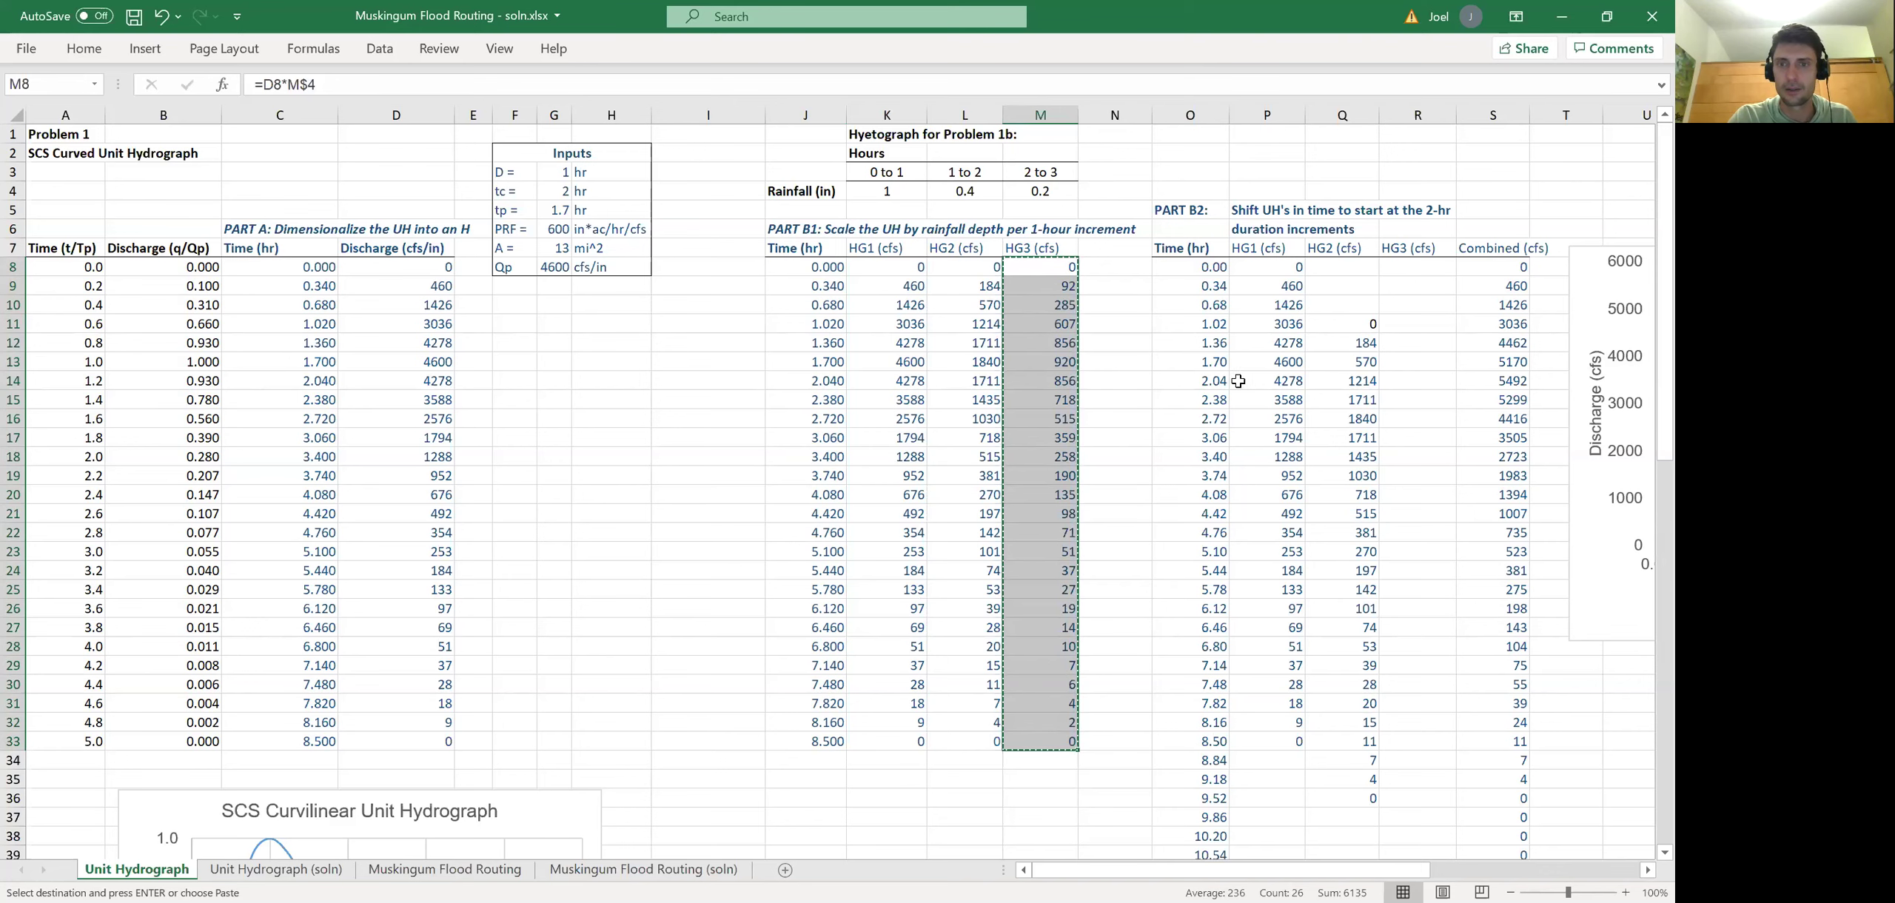
{"action": "left_click", "coordinate": [1418, 382]}
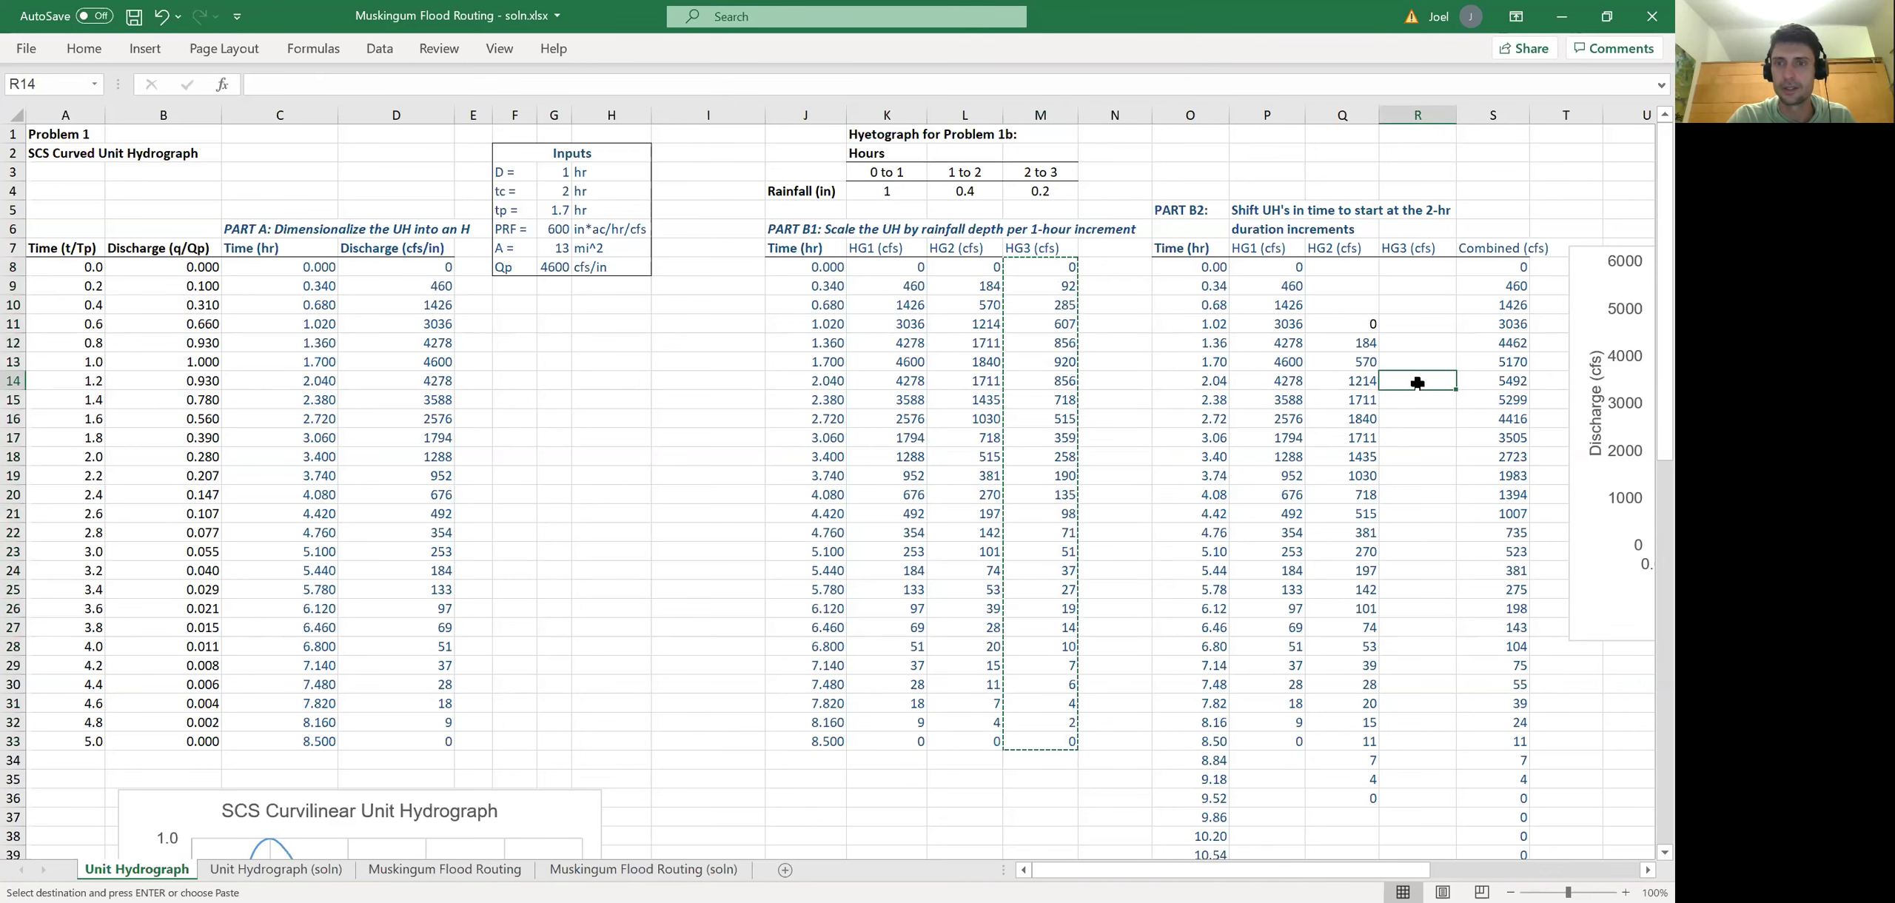
{"action": "right_click", "coordinate": [1420, 381]}
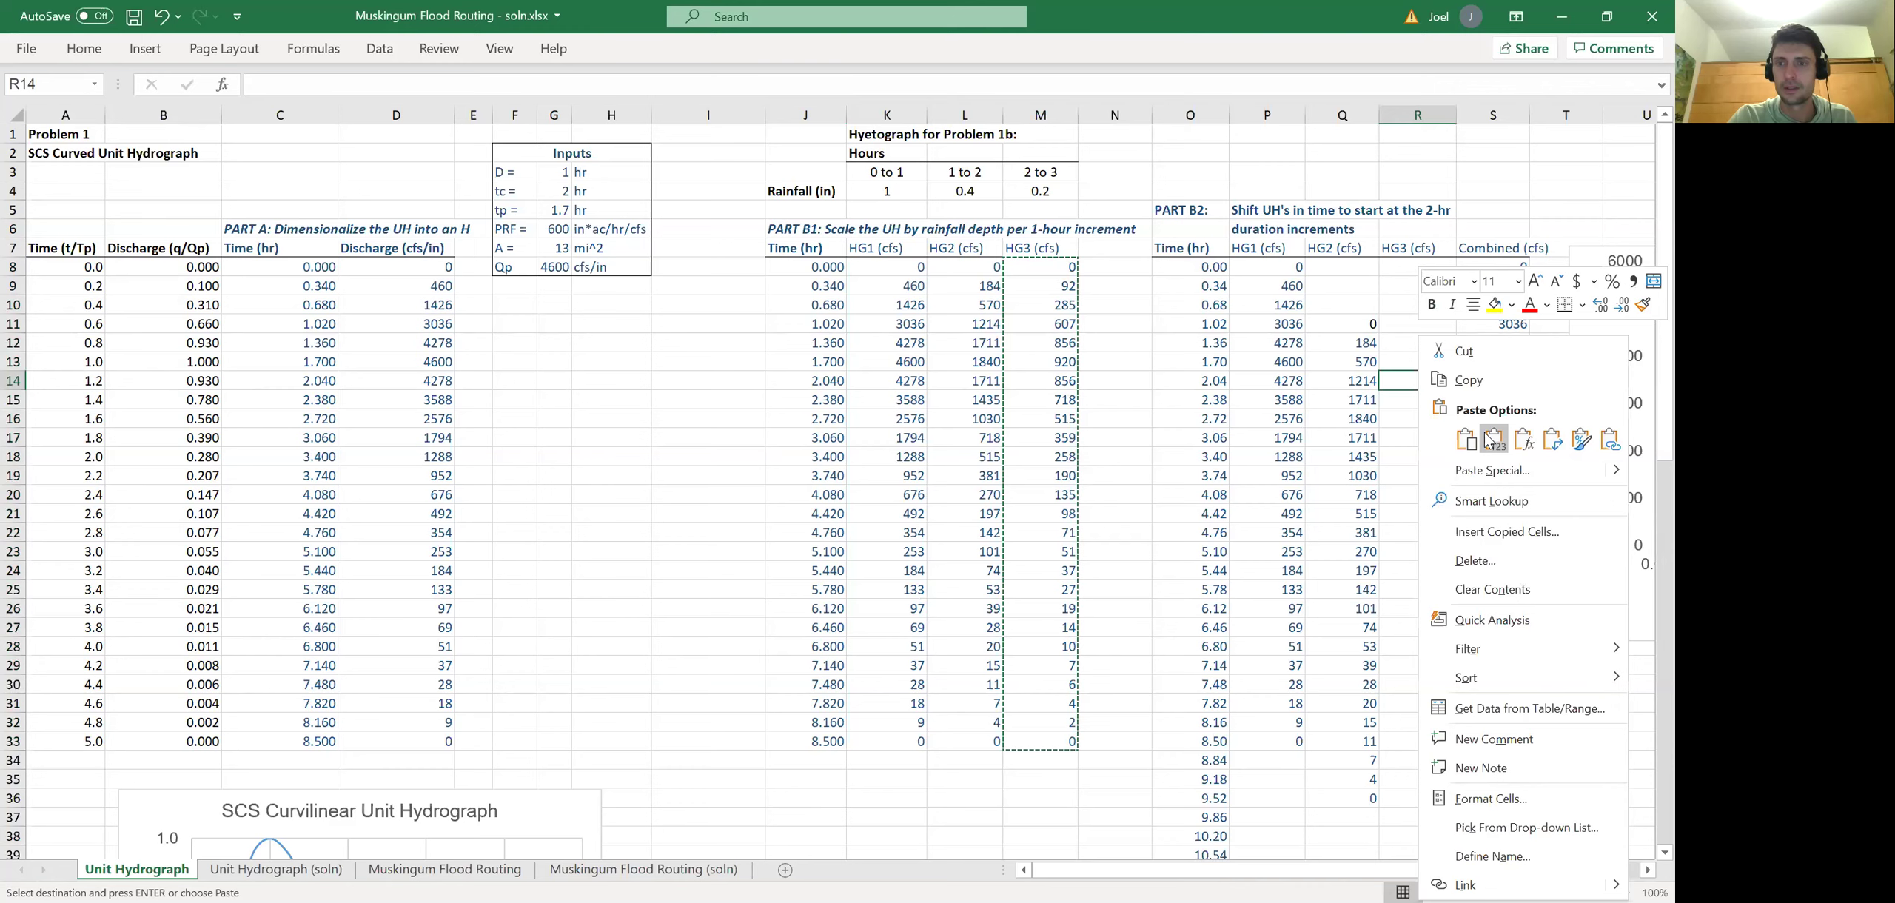
{"action": "left_click", "coordinate": [1490, 440]}
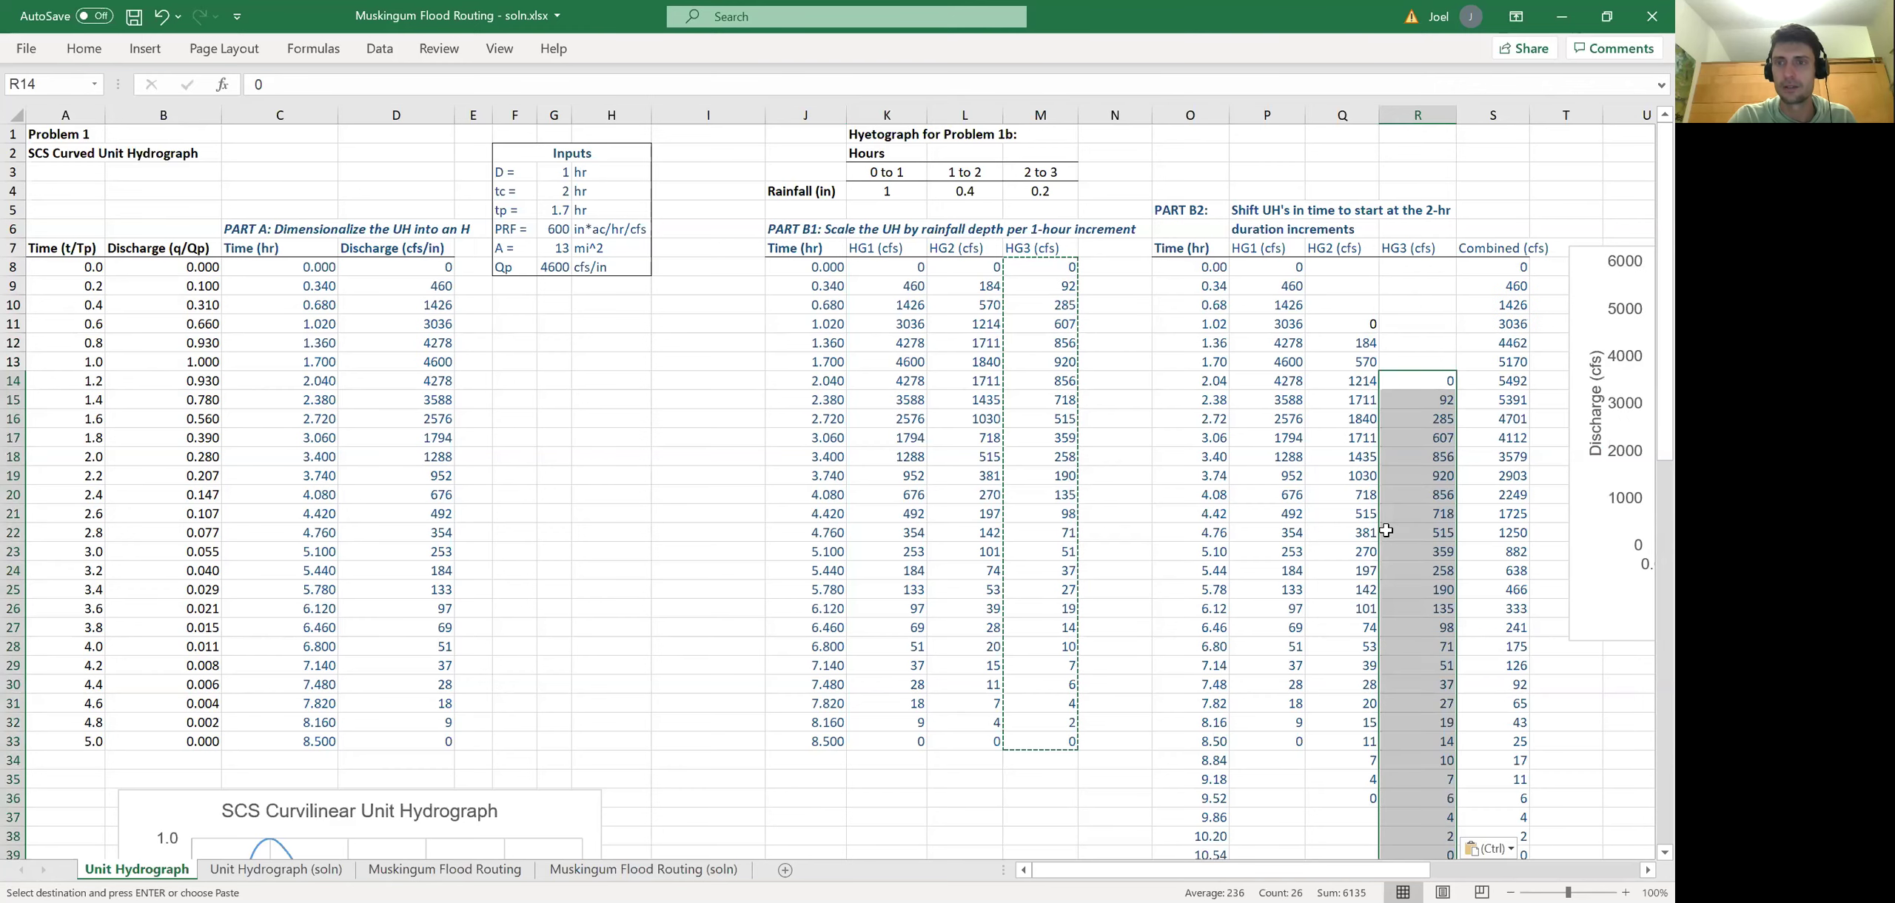
- Check that the Combined column formulas, such as =P8+Q8+R8 in S8, sum the three shifted hydrographs down the table
{"action": "left_click", "coordinate": [1502, 275]}
{"action": "key", "text": "ctrl+Down"}
{"action": "scroll", "coordinate": [1501, 275], "scroll_direction": "up", "scroll_amount": 7}
{"action": "left_click", "coordinate": [1490, 265]}
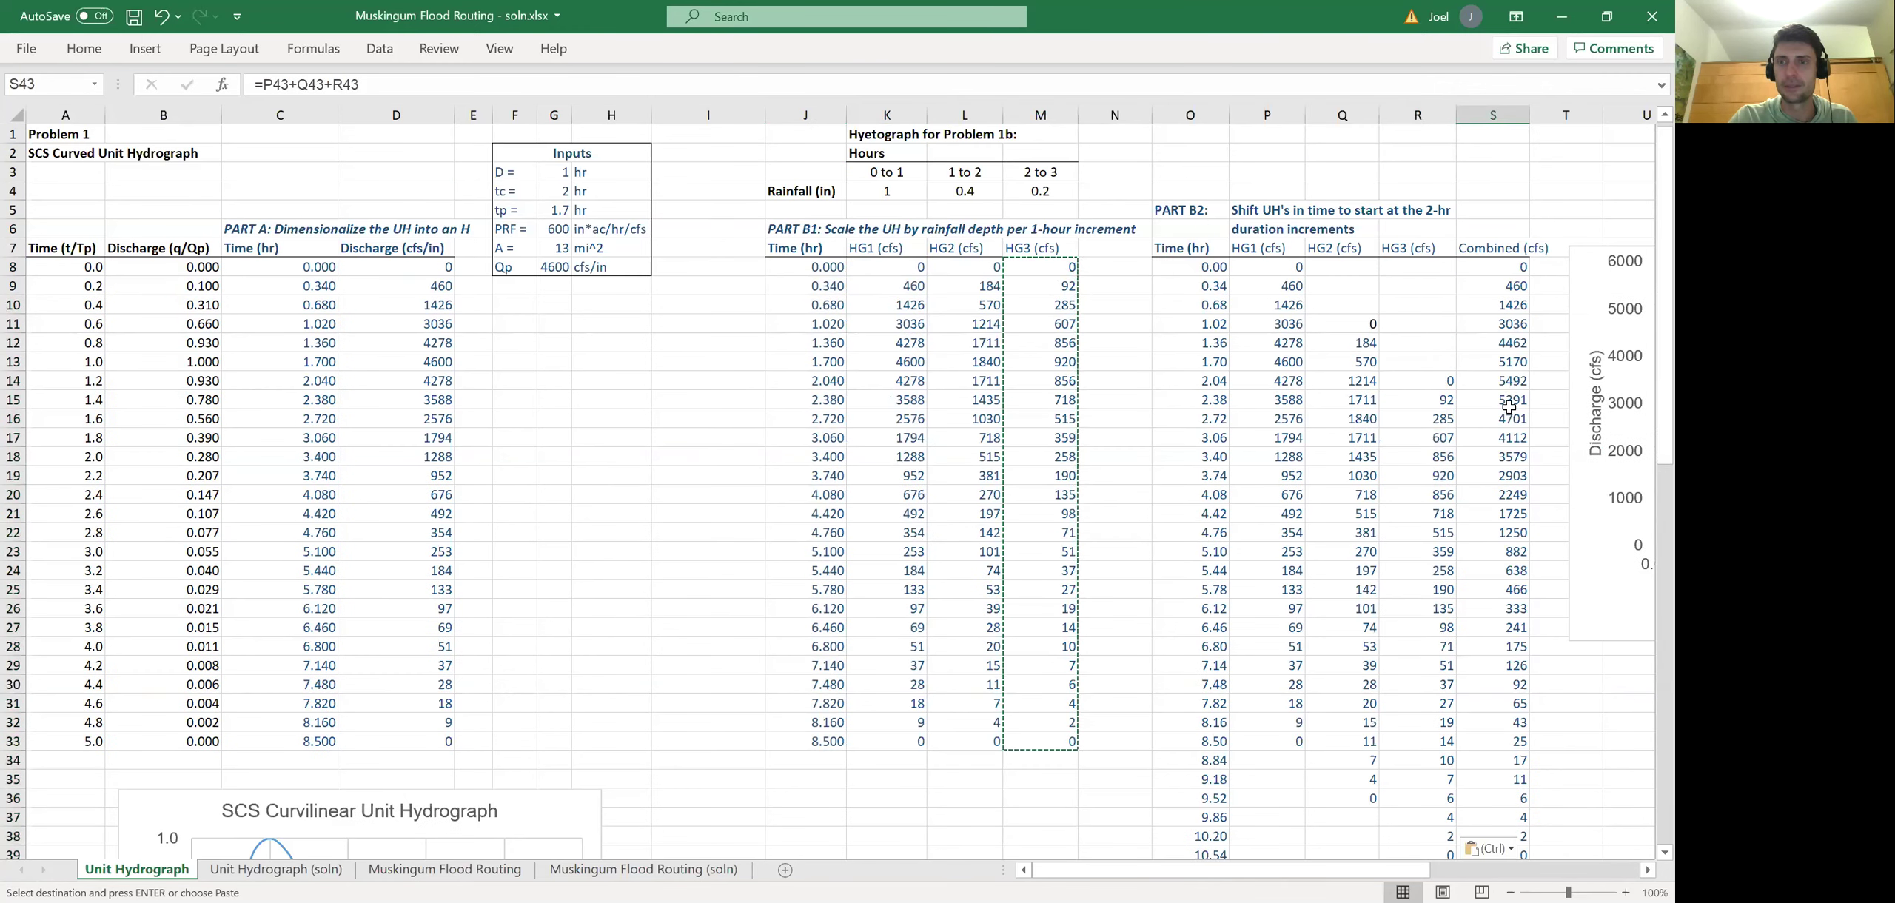
{"action": "double_click", "coordinate": [1490, 265]}
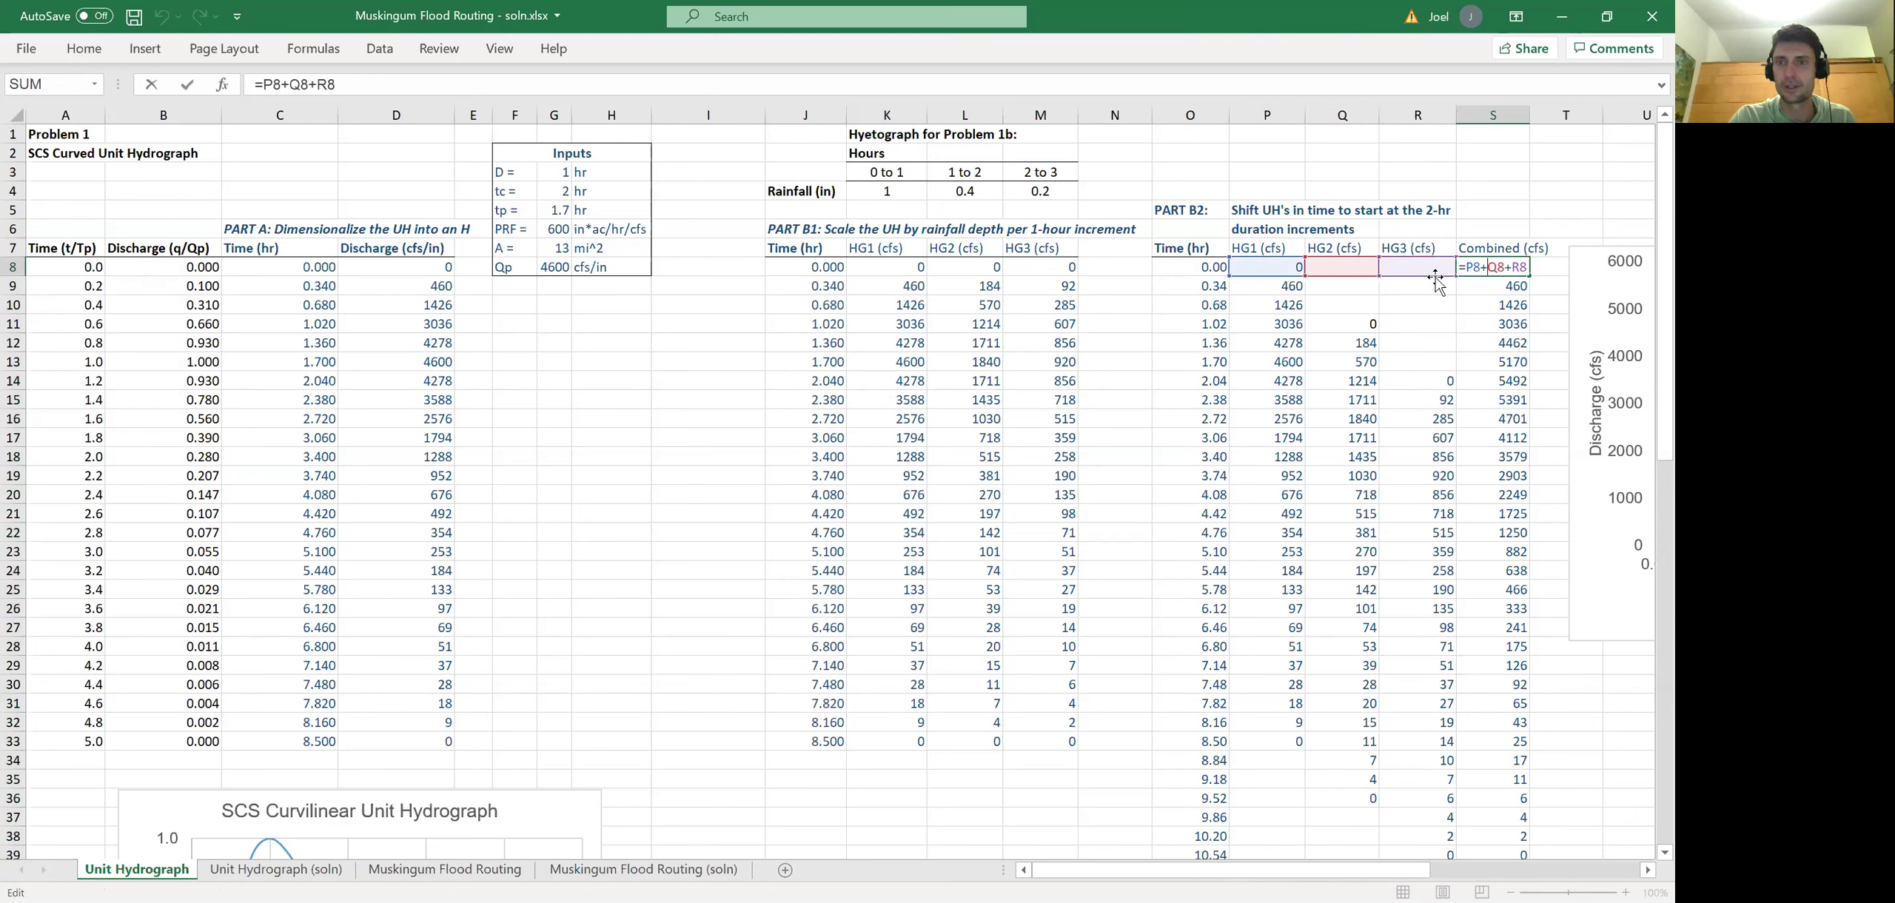
{"action": "key", "text": "Return"}
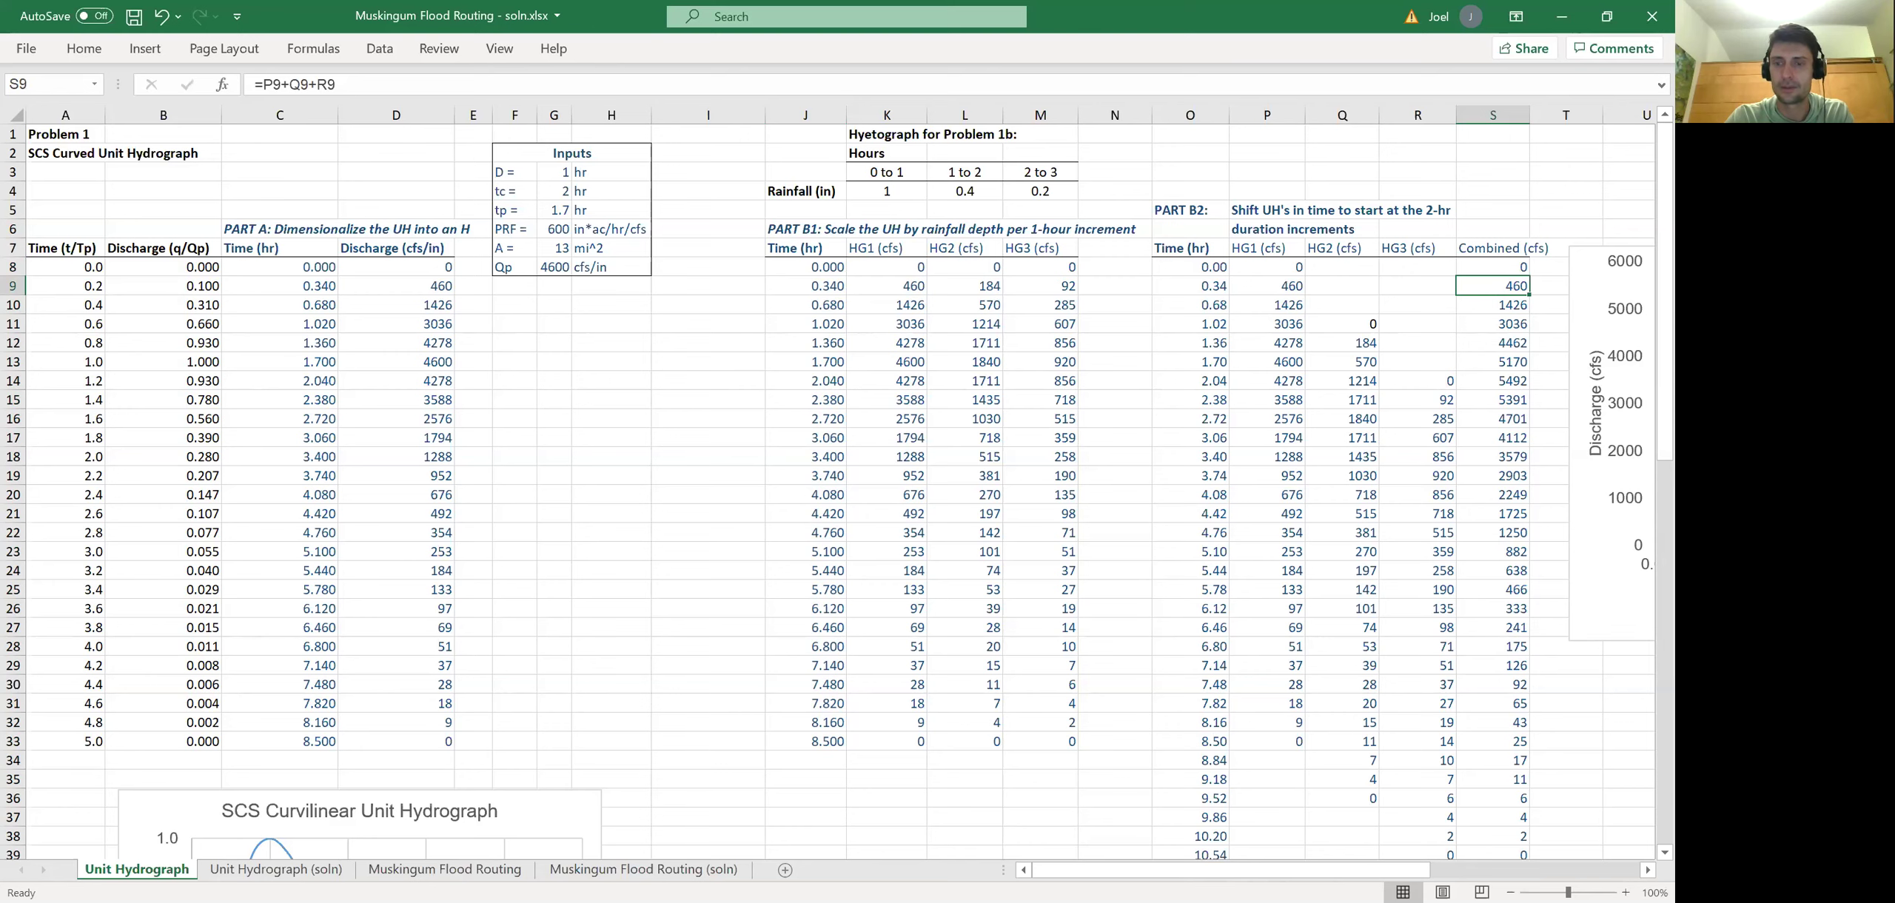
- Examine the hydrograph chart series by series, tracing HG1, HG2, HG3 and Combined back to their source columns
{"action": "scroll", "coordinate": [1064, 419], "scroll_direction": "right", "scroll_amount": 2}
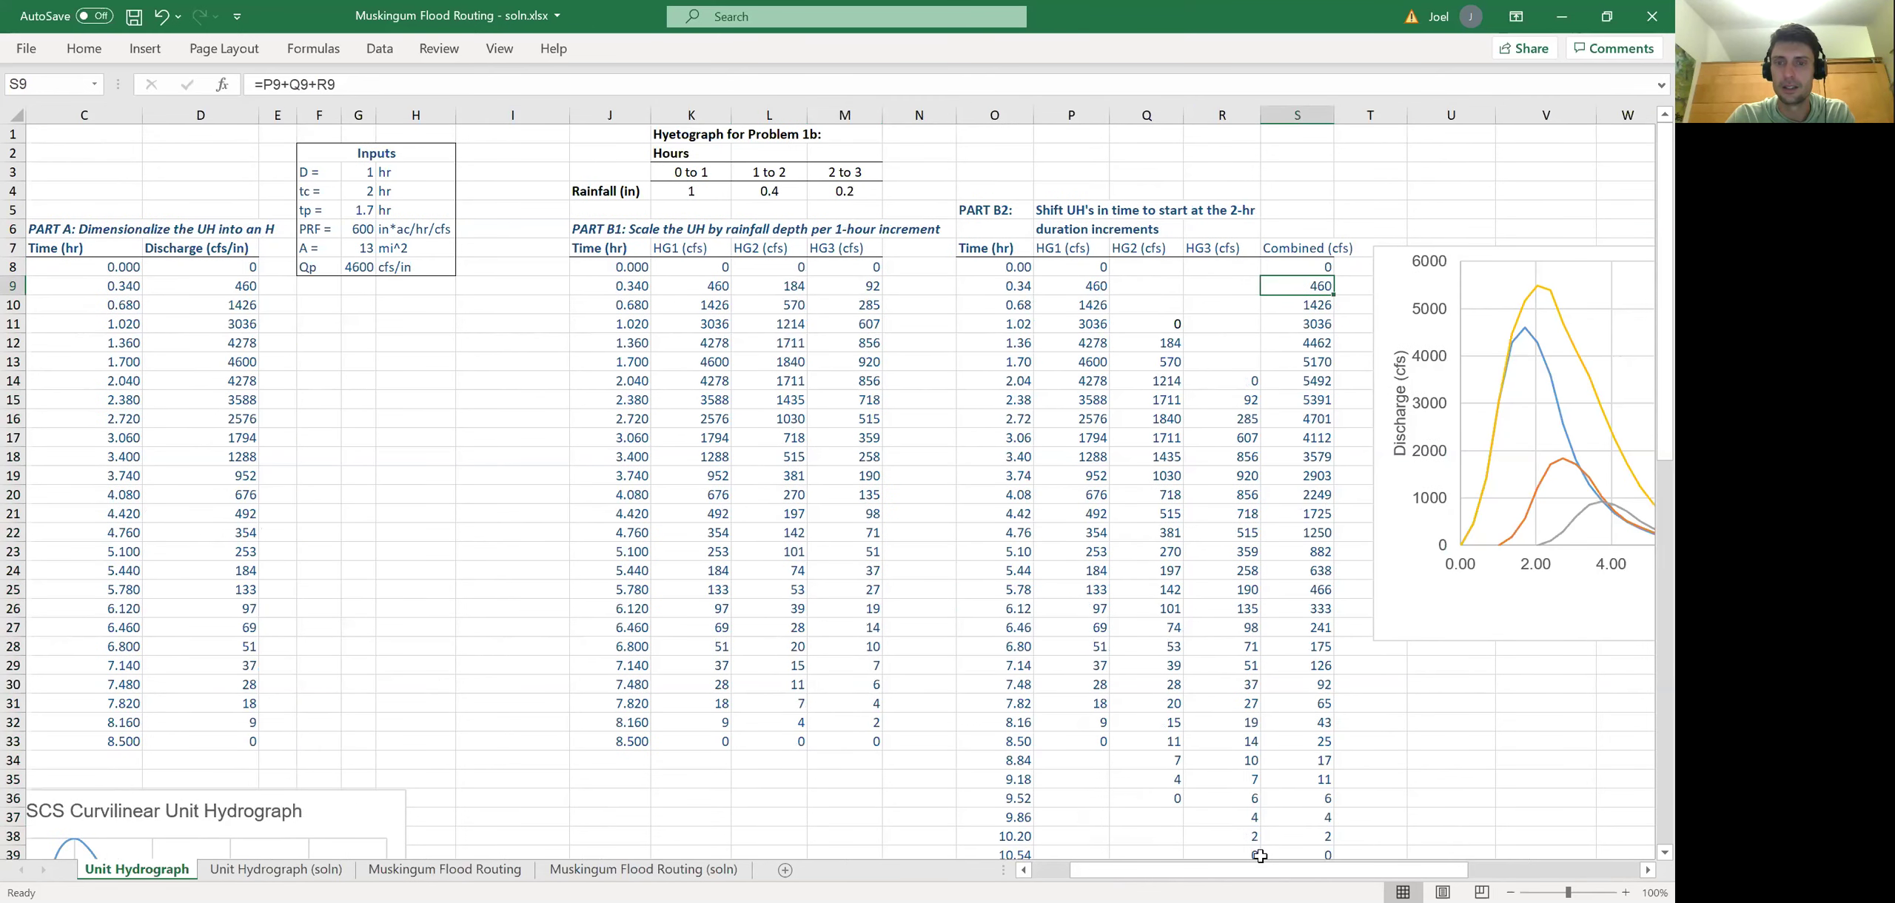
{"action": "left_click_drag", "start_coordinate": [1270, 870], "coordinate": [1403, 870]}
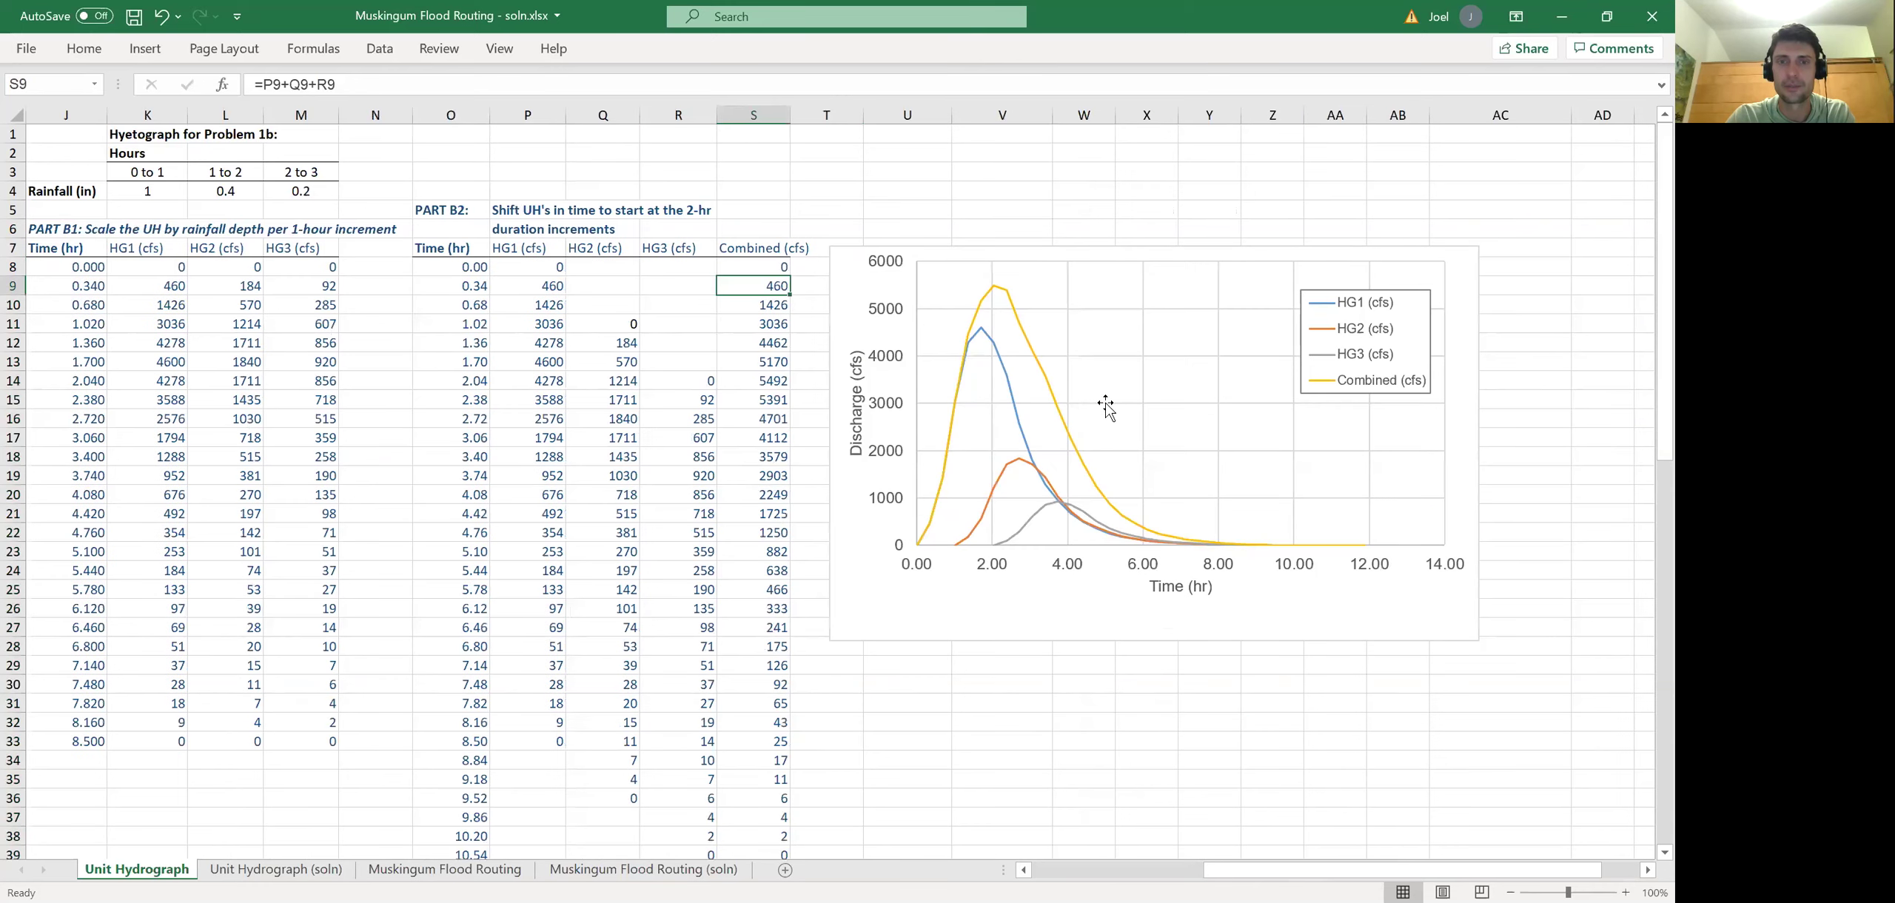
{"action": "left_click", "coordinate": [984, 344]}
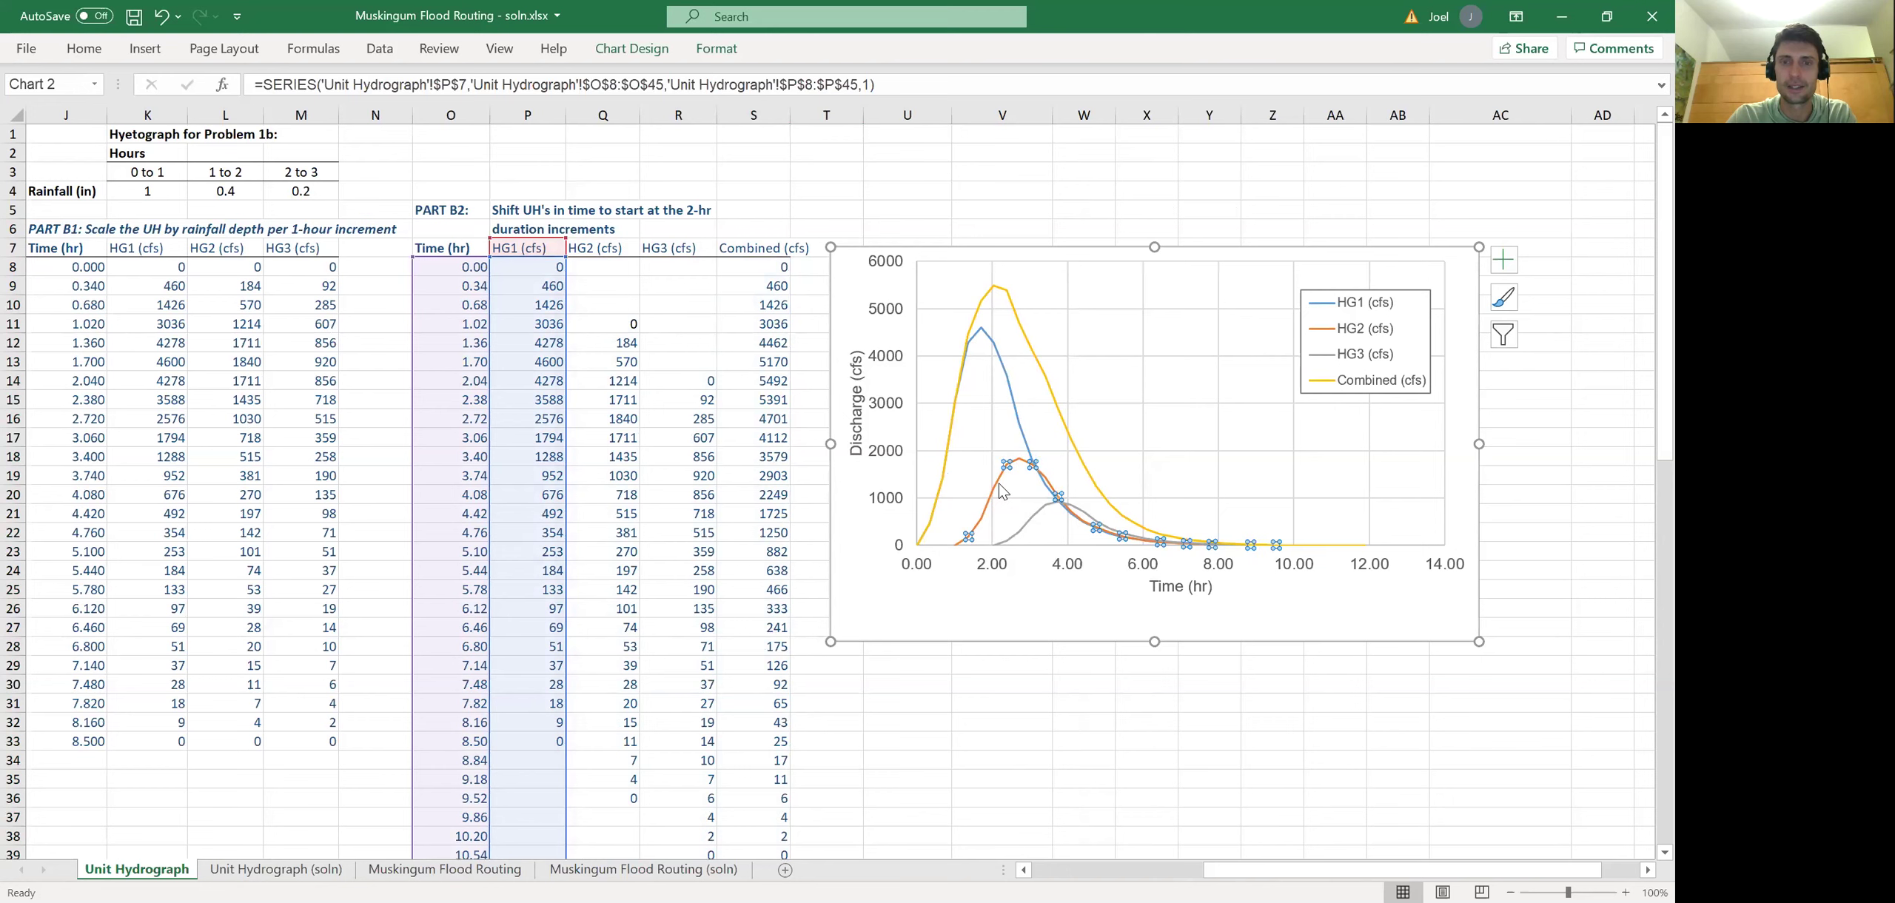
{"action": "key", "text": "Down"}
{"action": "key", "text": "Down"}
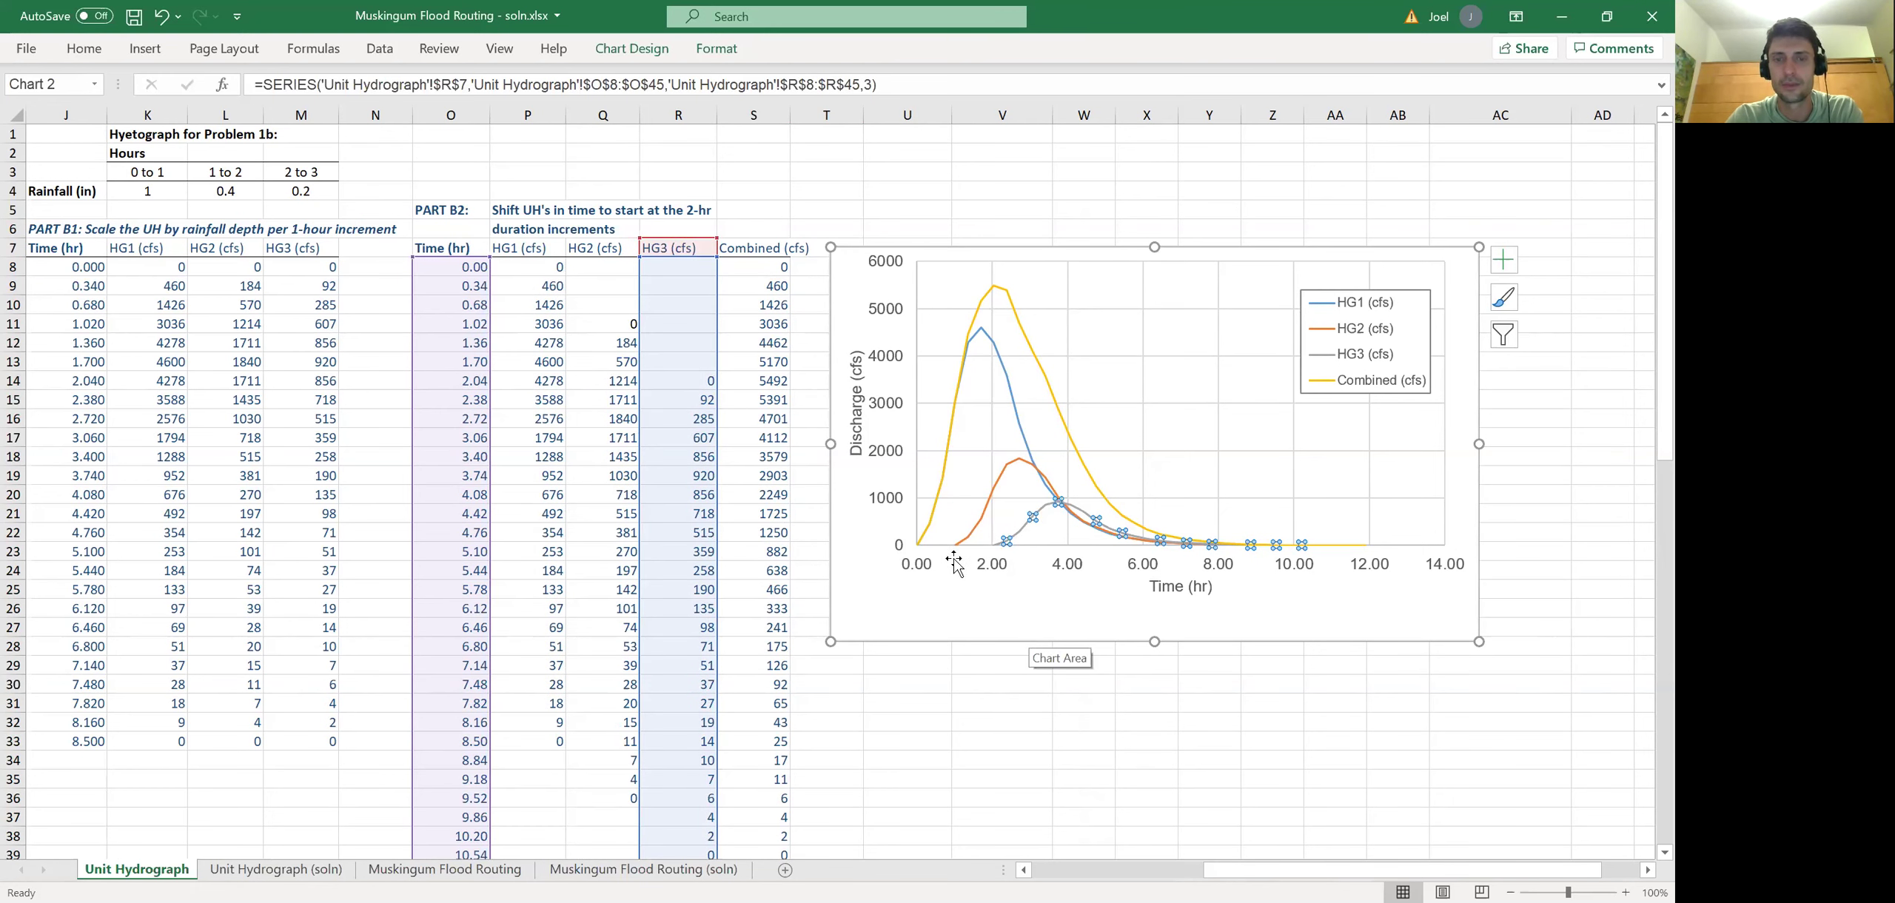
{"action": "key", "text": "Down"}
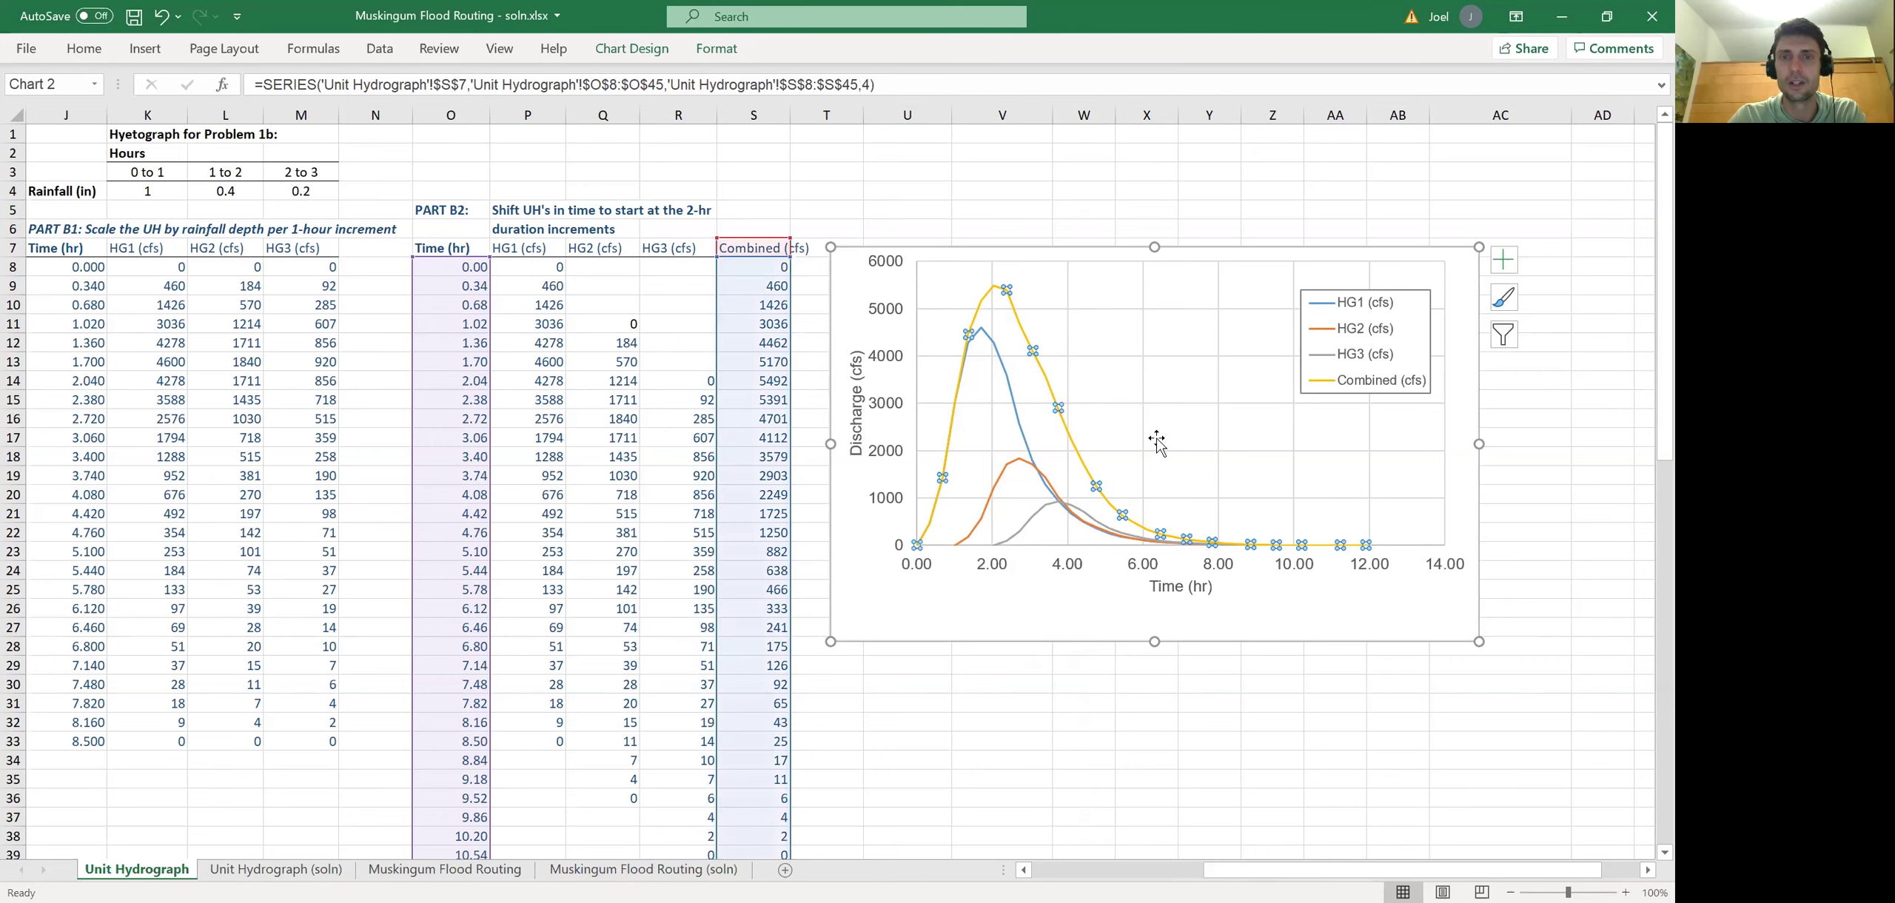
{"action": "left_click", "coordinate": [1104, 723]}
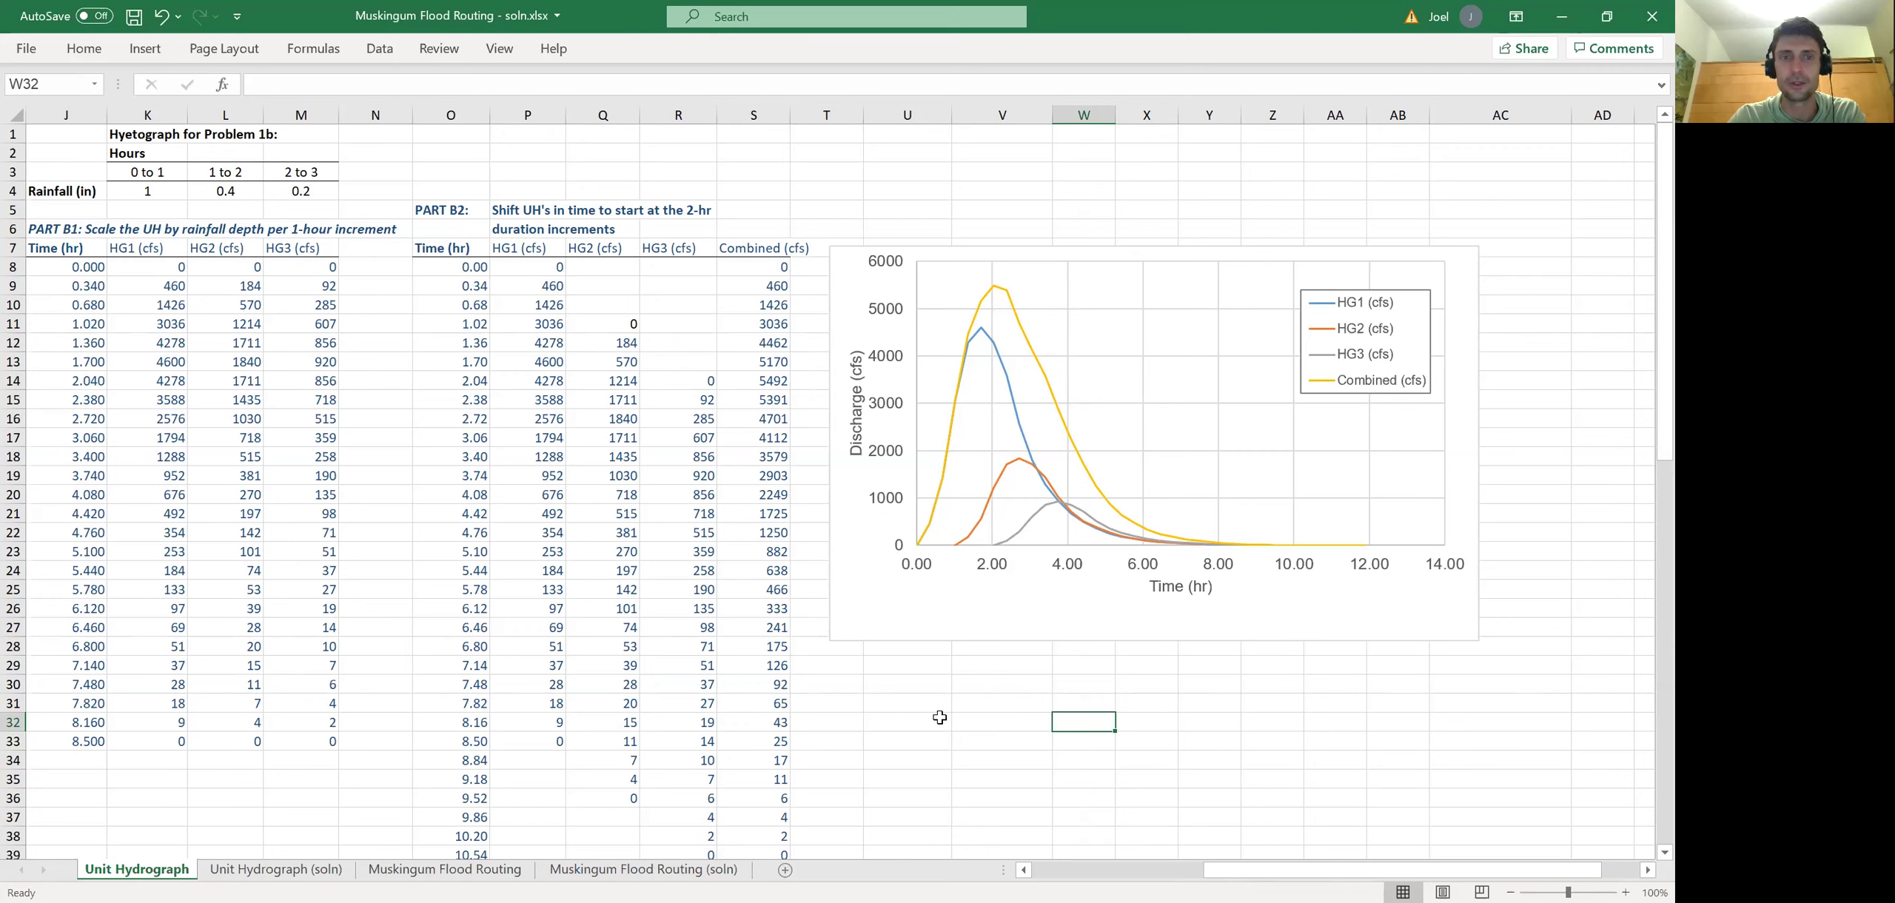
{"action": "left_click", "coordinate": [936, 743]}
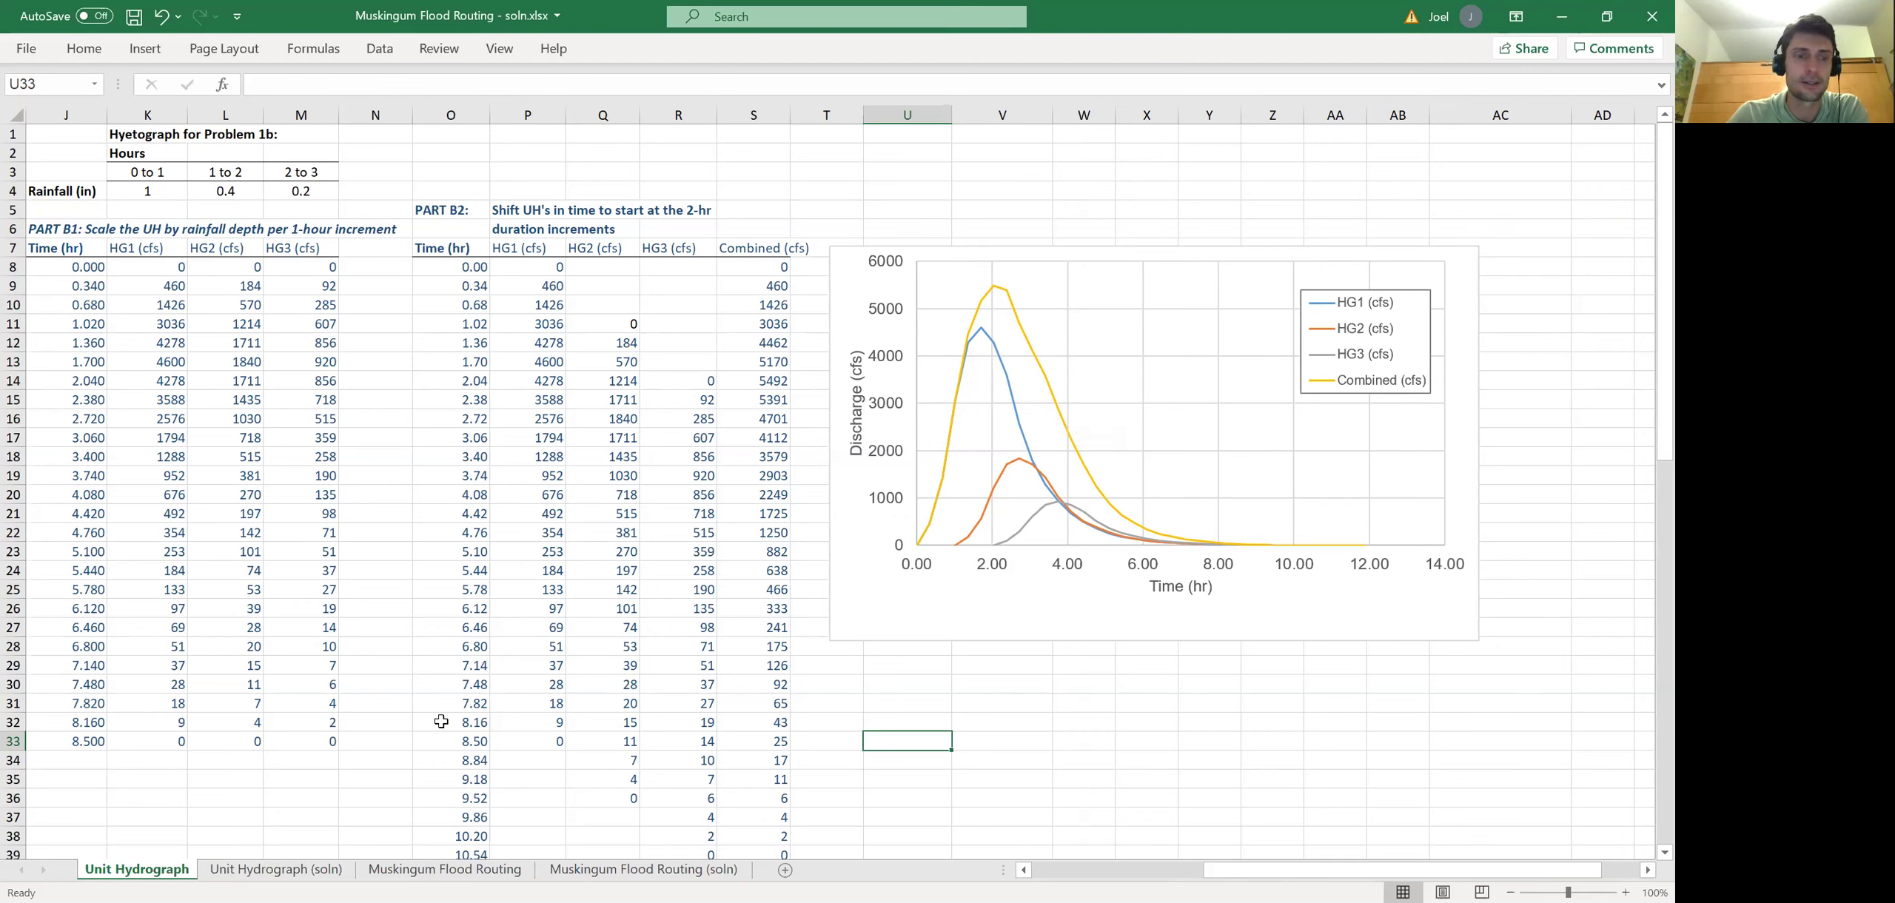
- Open the Muskingum Flood Routing sheet and review the time and inflow data in A5:B40 and the routing equations
{"action": "left_click", "coordinate": [409, 871]}
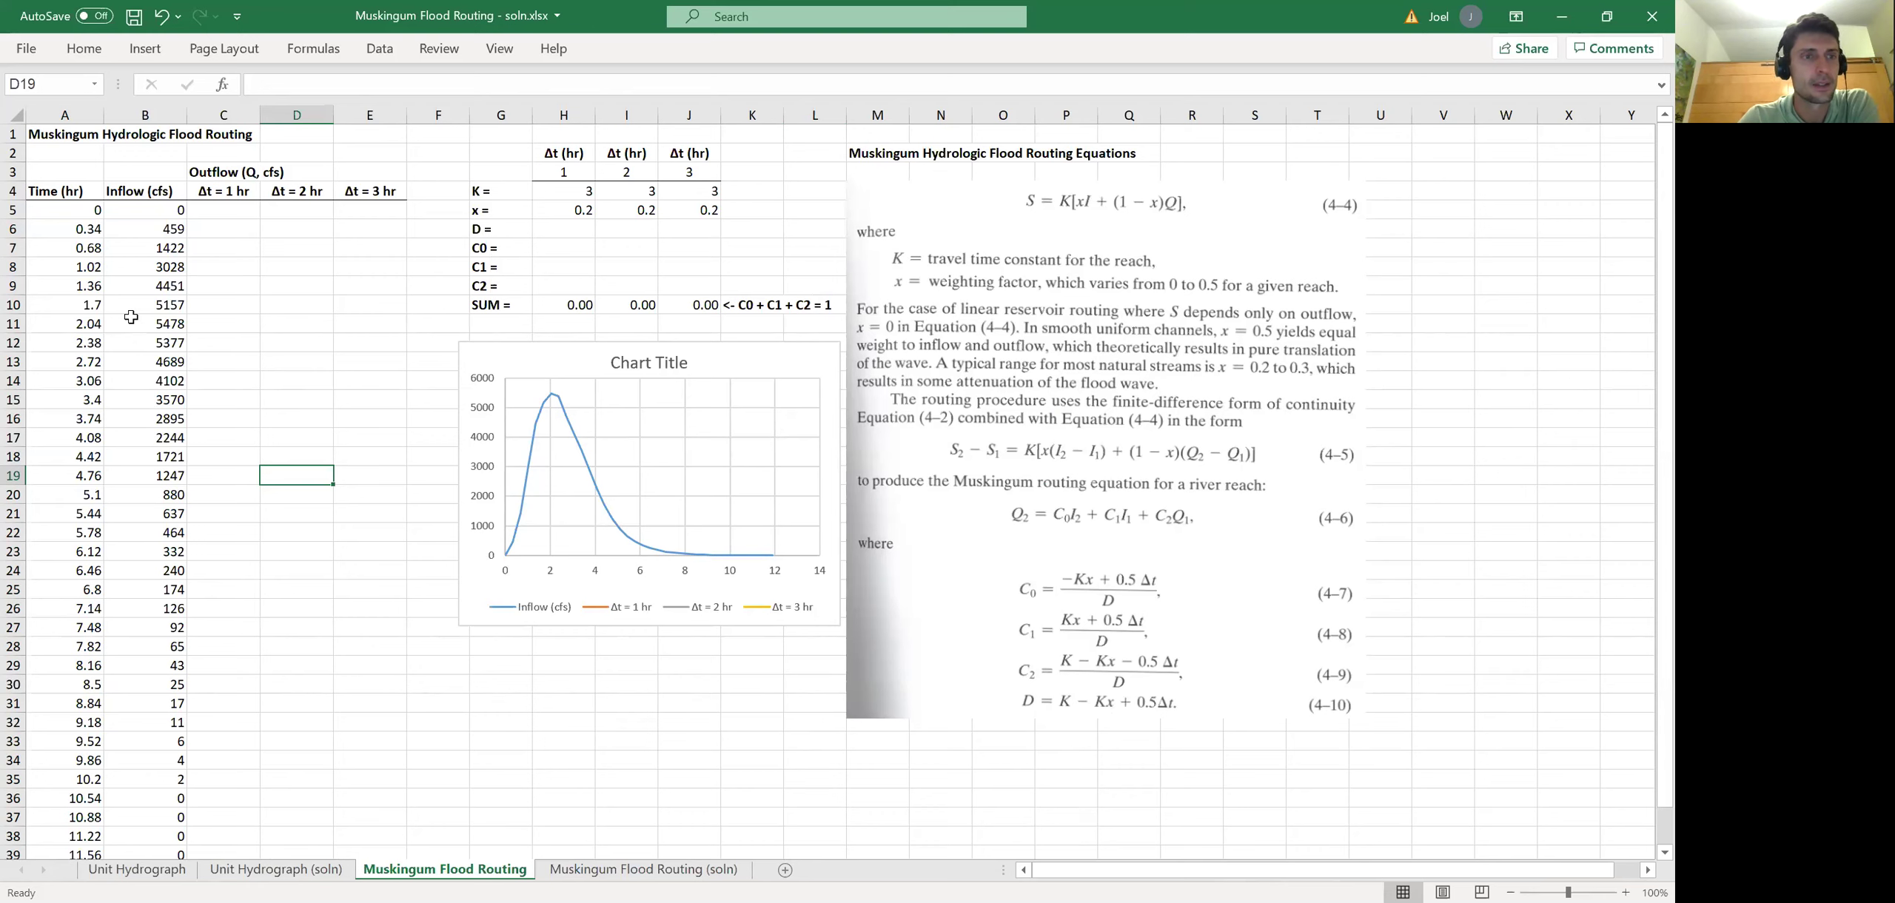
{"action": "left_click_drag", "start_coordinate": [75, 212], "coordinate": [145, 829]}
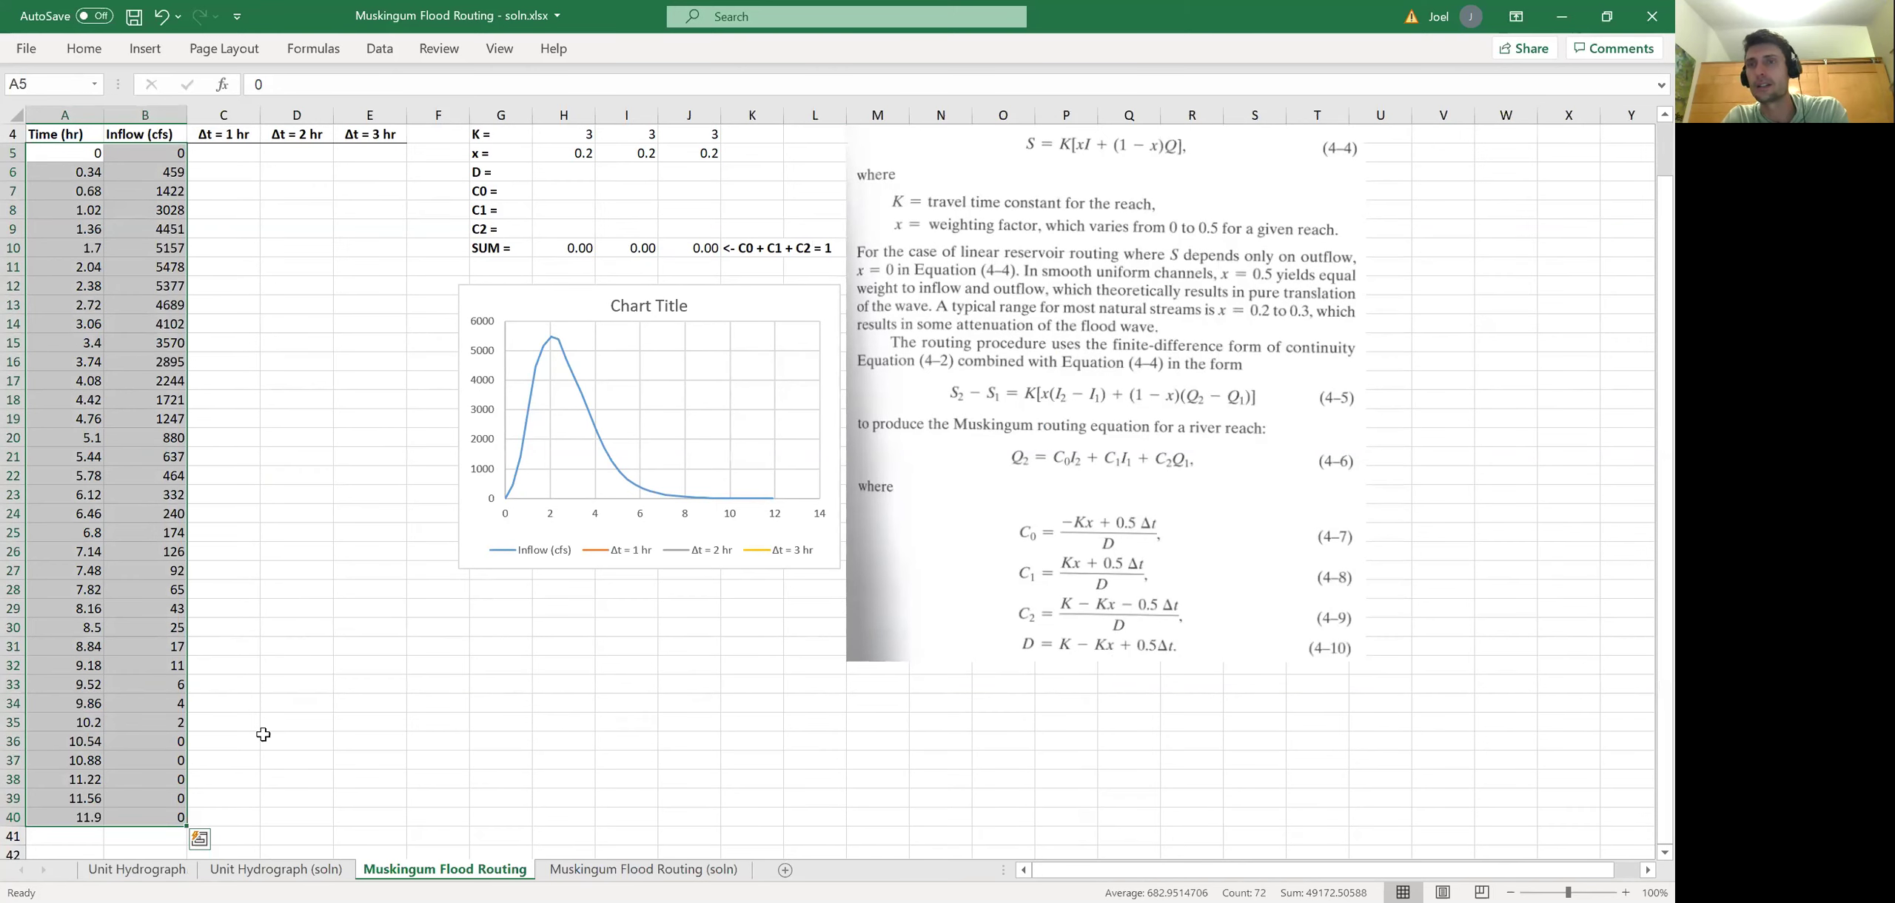
{"action": "scroll", "coordinate": [268, 676], "scroll_direction": "up", "scroll_amount": 1}
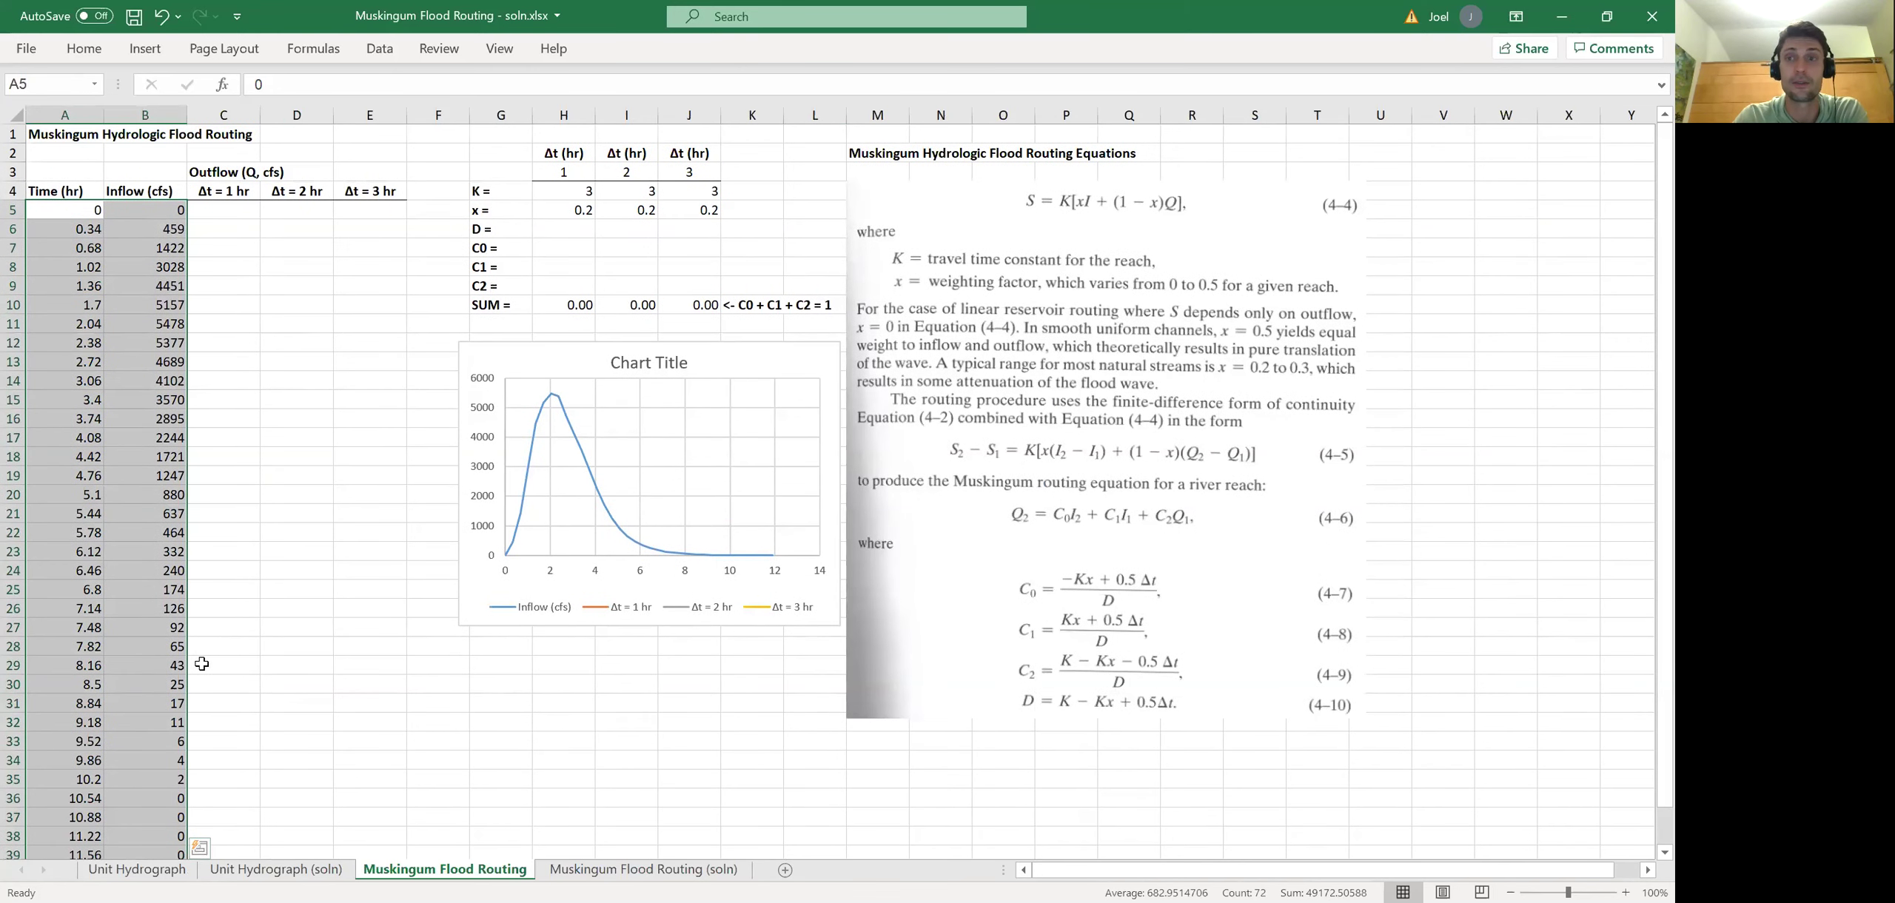
{"action": "left_click", "coordinate": [252, 382]}
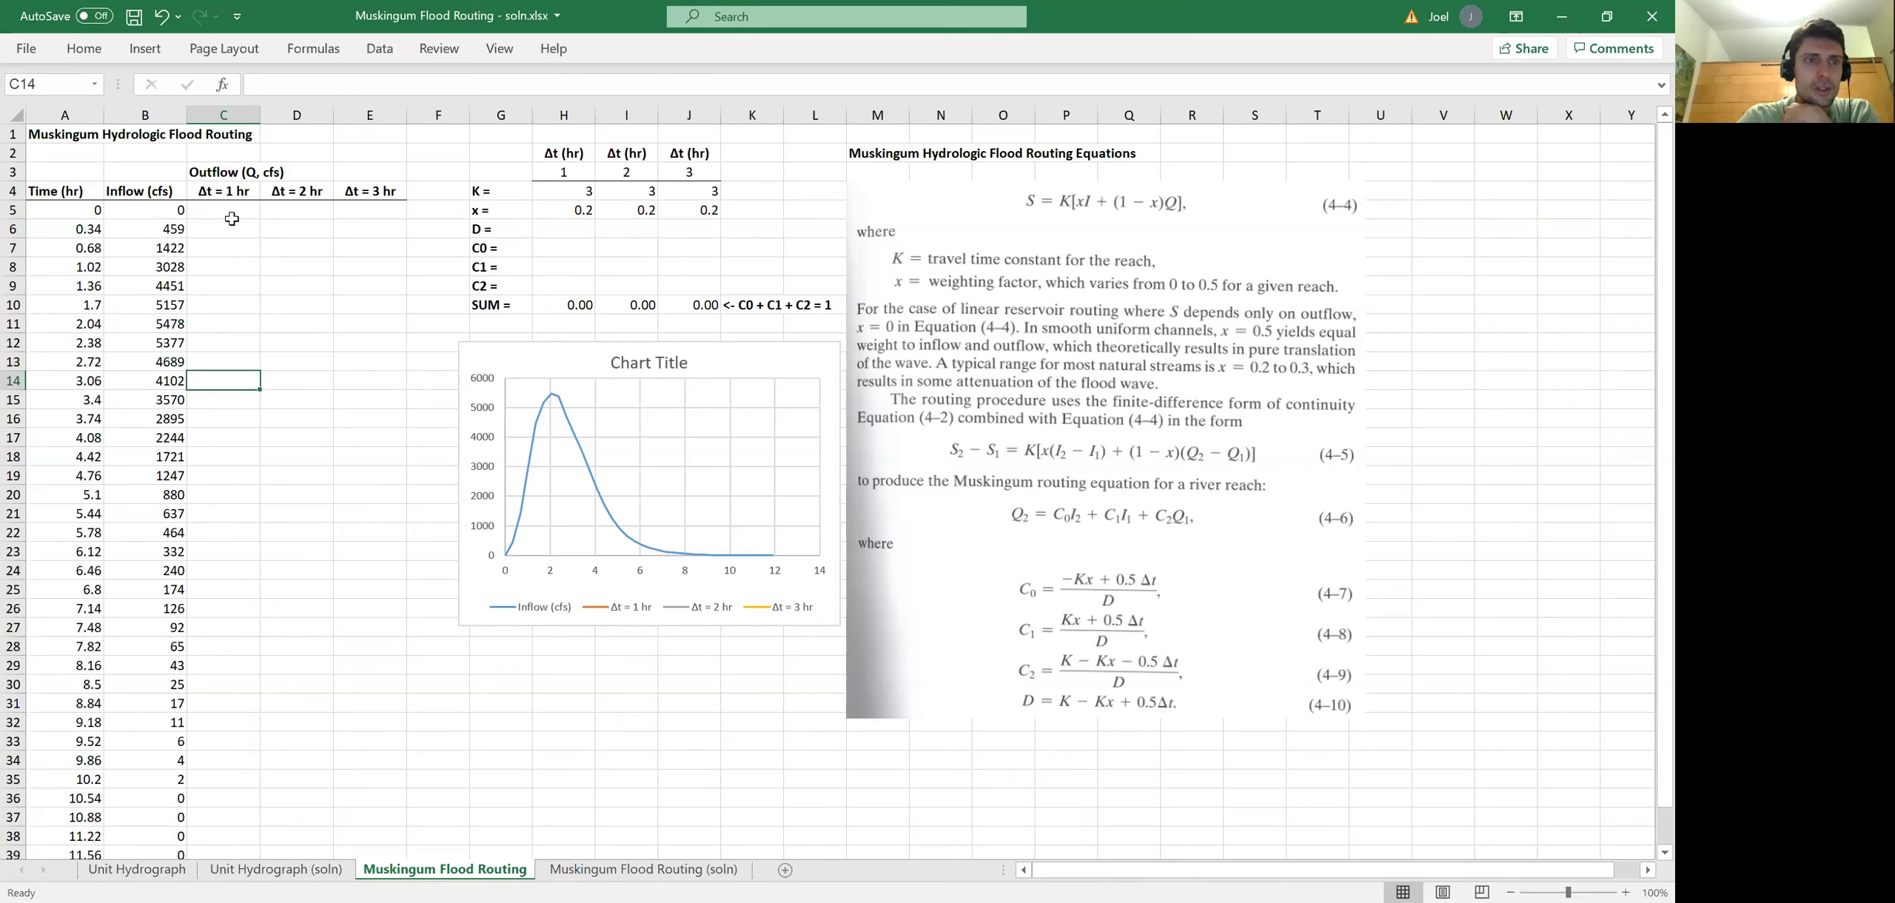
{"action": "left_click_drag", "start_coordinate": [83, 211], "coordinate": [172, 407]}
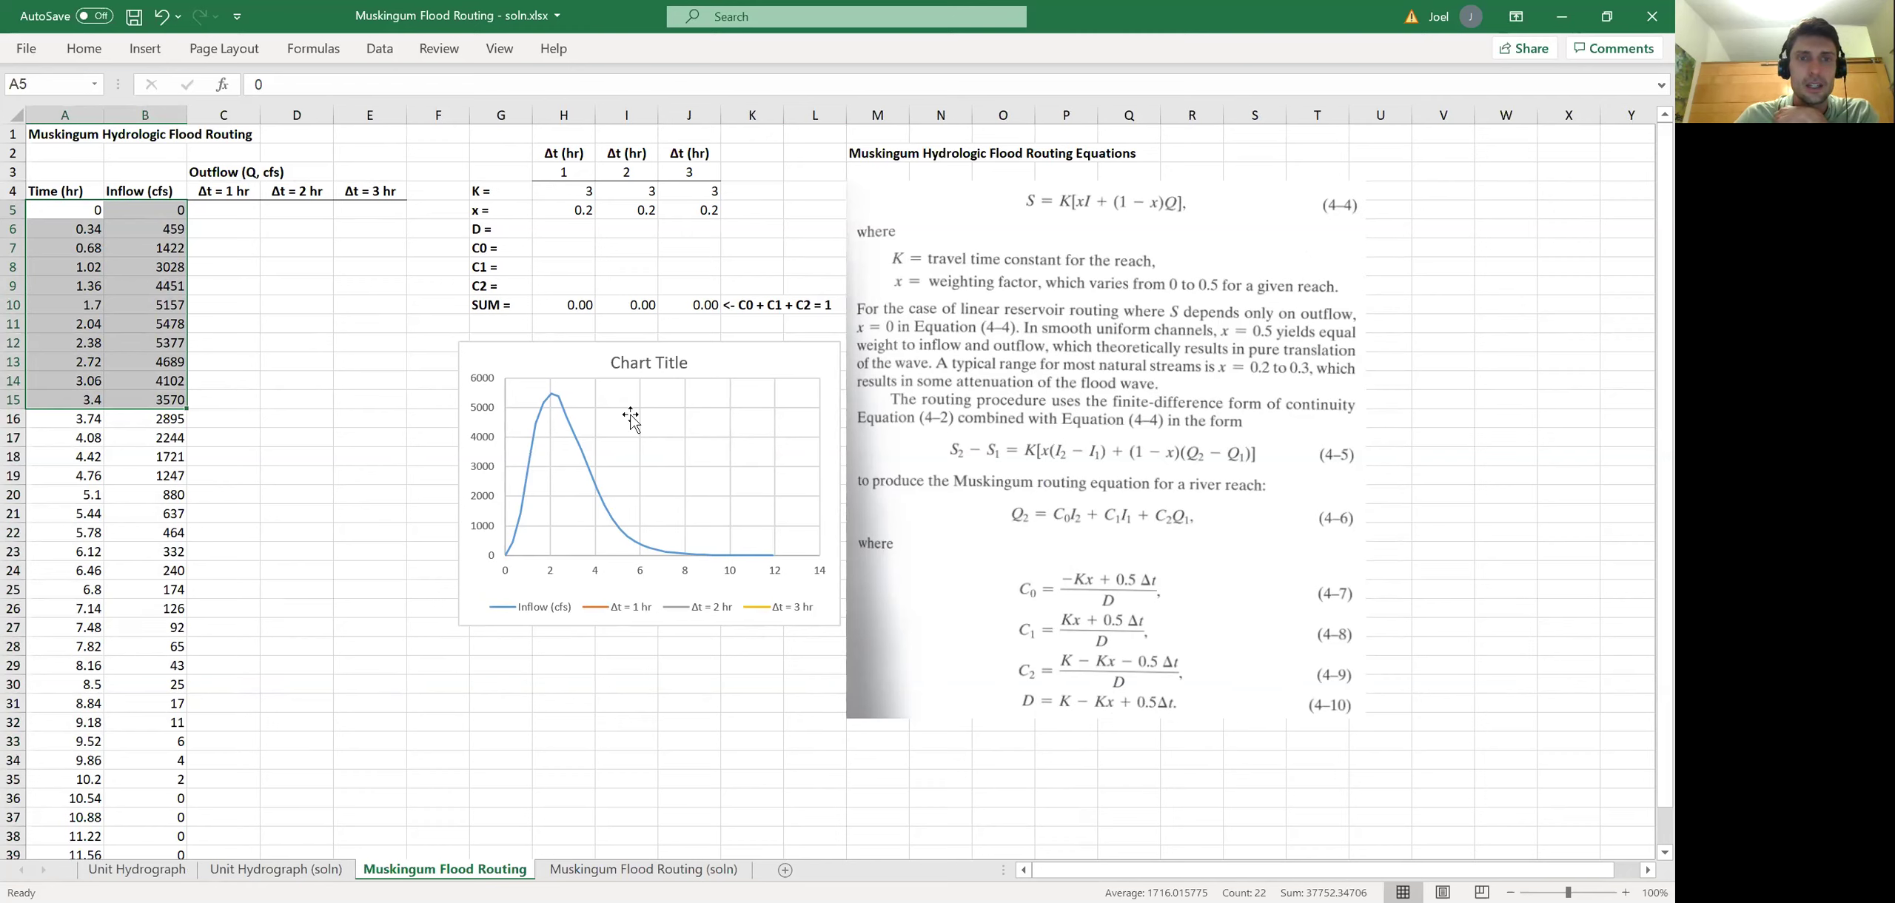
{"action": "left_click_drag", "start_coordinate": [1095, 272], "coordinate": [1107, 268]}
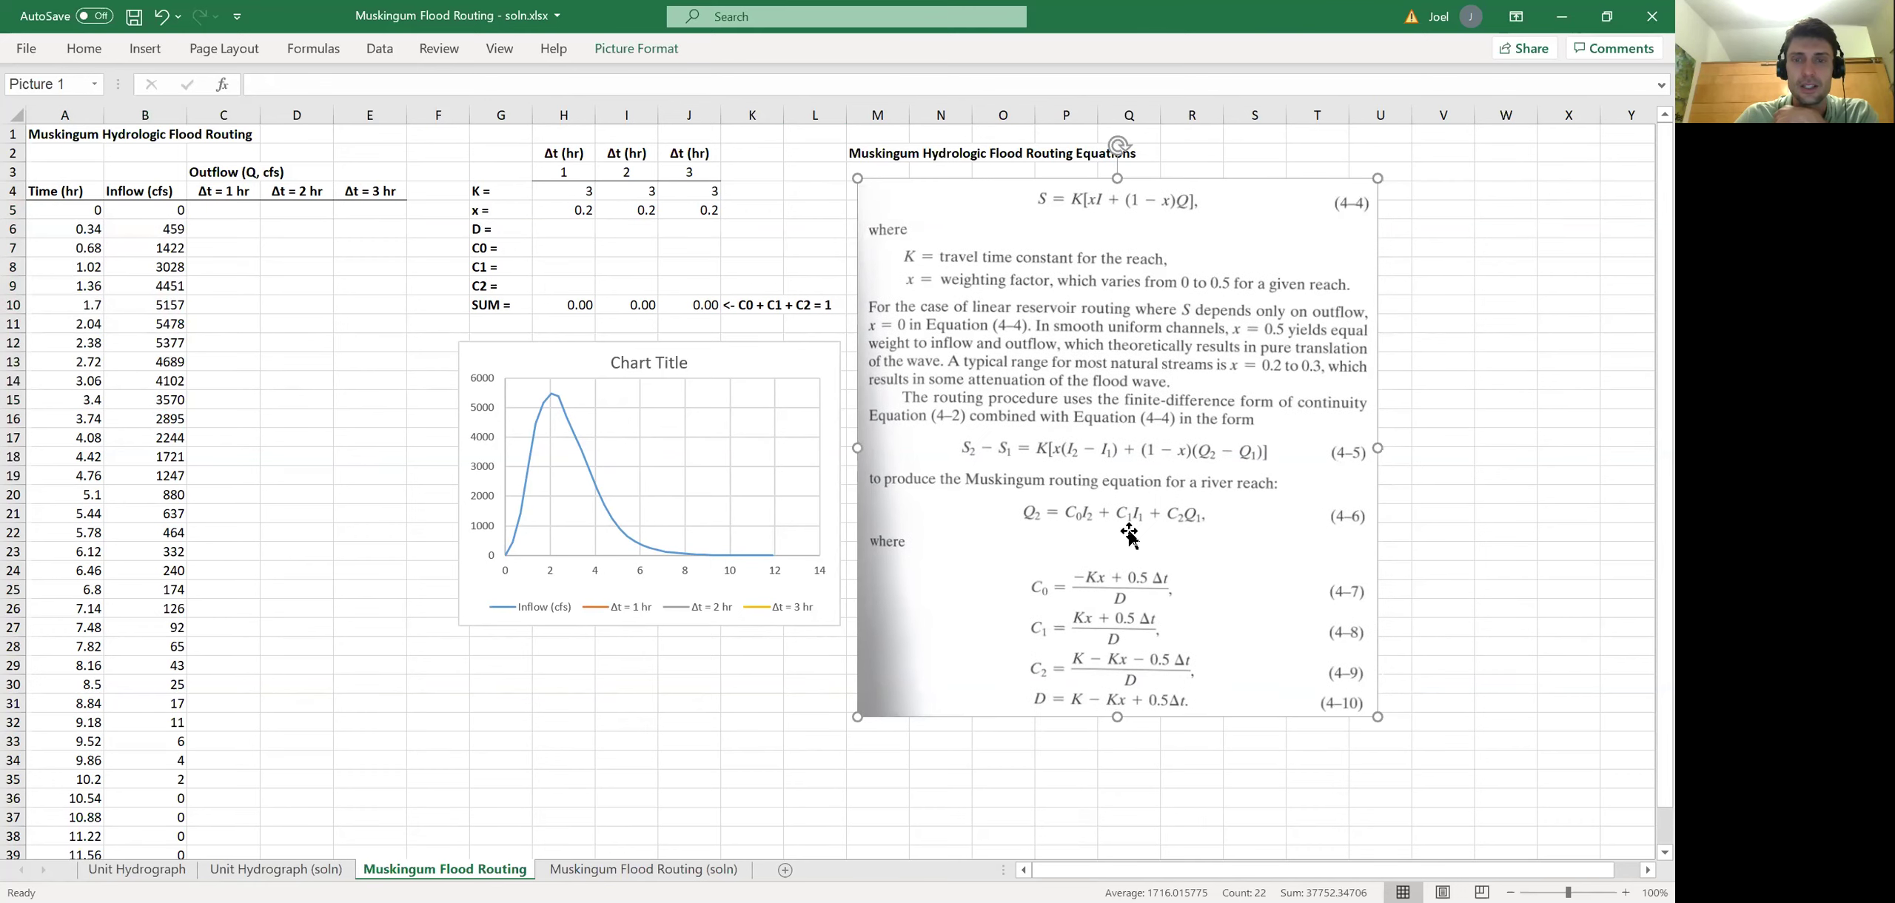
- Set the travel time constant K to 2 for all three time steps in H4:J4
{"action": "left_click", "coordinate": [577, 194]}
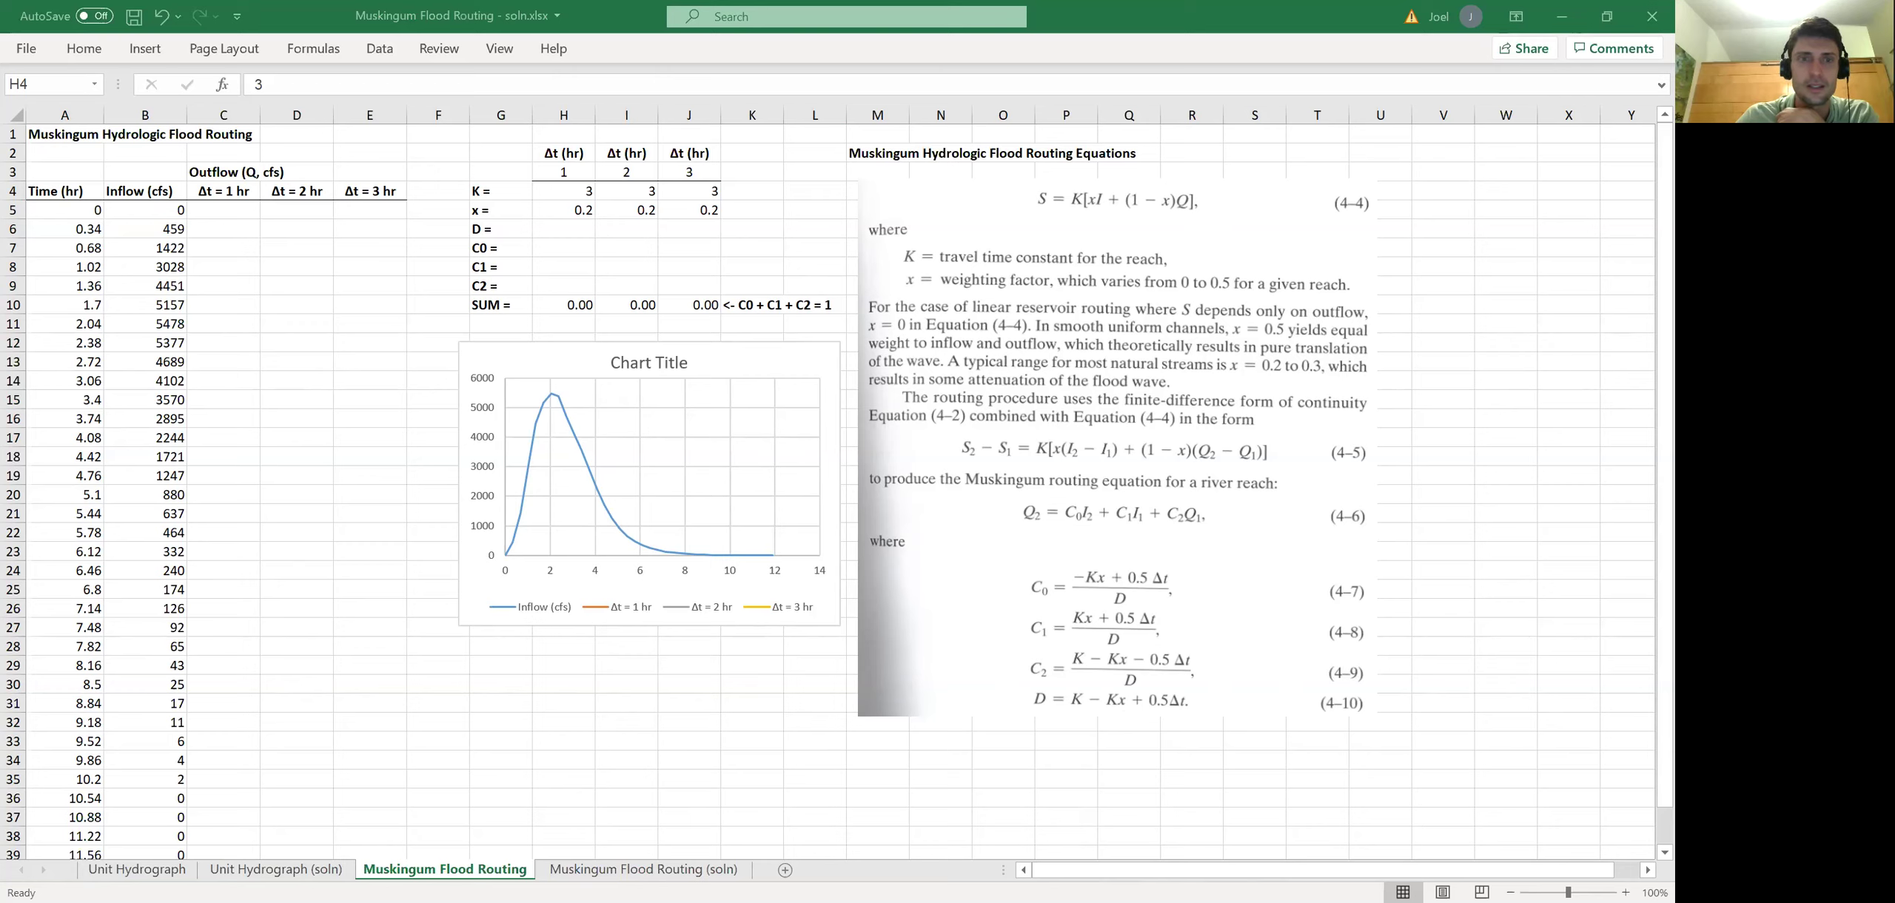
{"action": "left_click", "coordinate": [577, 191]}
{"action": "type", "text": "2"}
{"action": "left_click", "coordinate": [627, 194]}
{"action": "type", "text": "2"}
{"action": "left_click", "coordinate": [691, 192]}
{"action": "type", "text": "2"}
{"action": "left_click", "coordinate": [680, 287]}
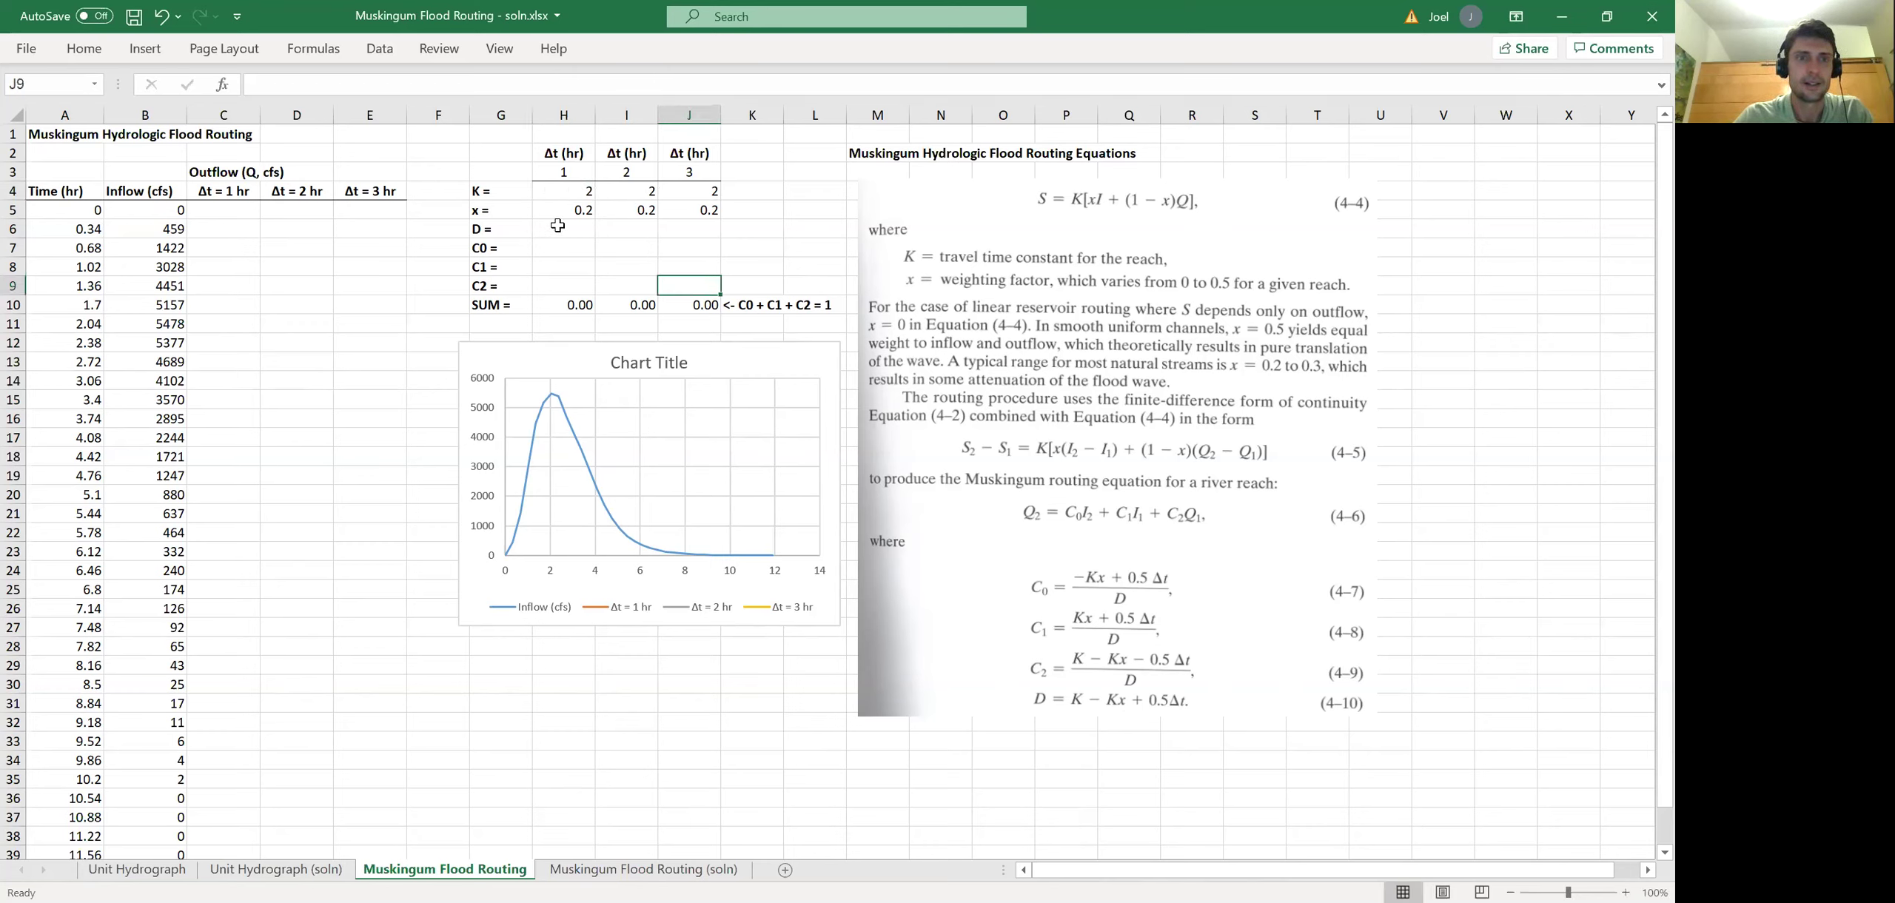
{"action": "left_click", "coordinate": [557, 225]}
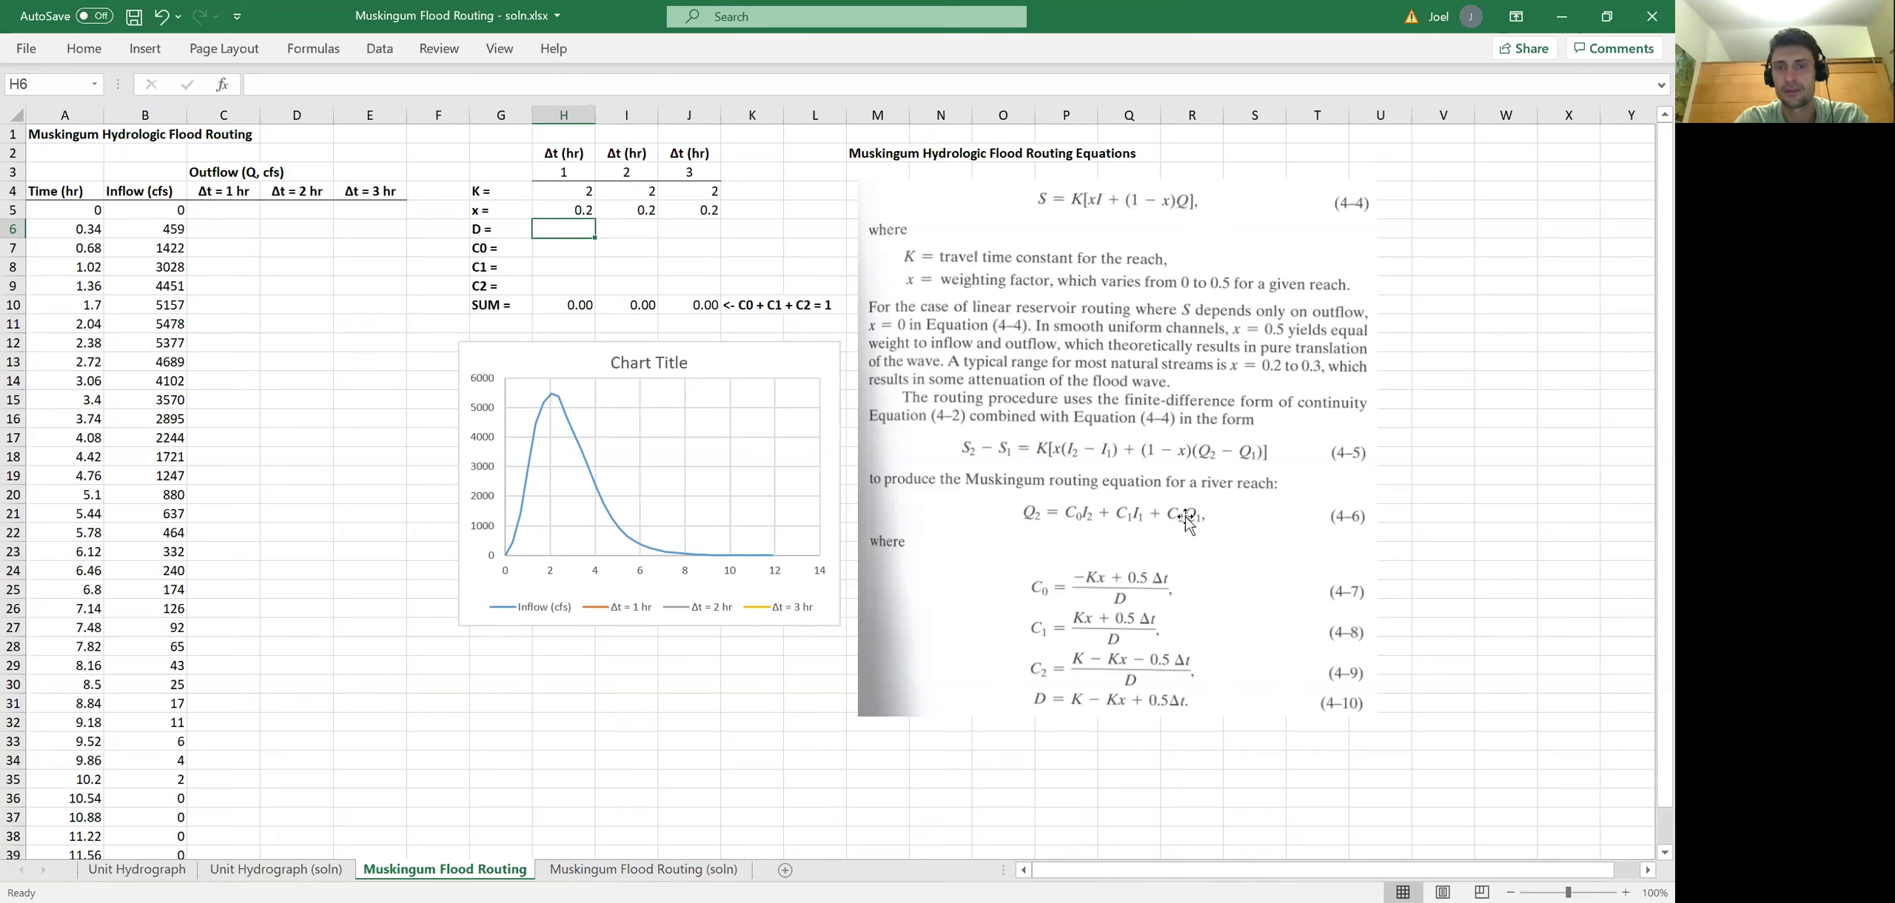
{"action": "left_click", "coordinate": [228, 215]}
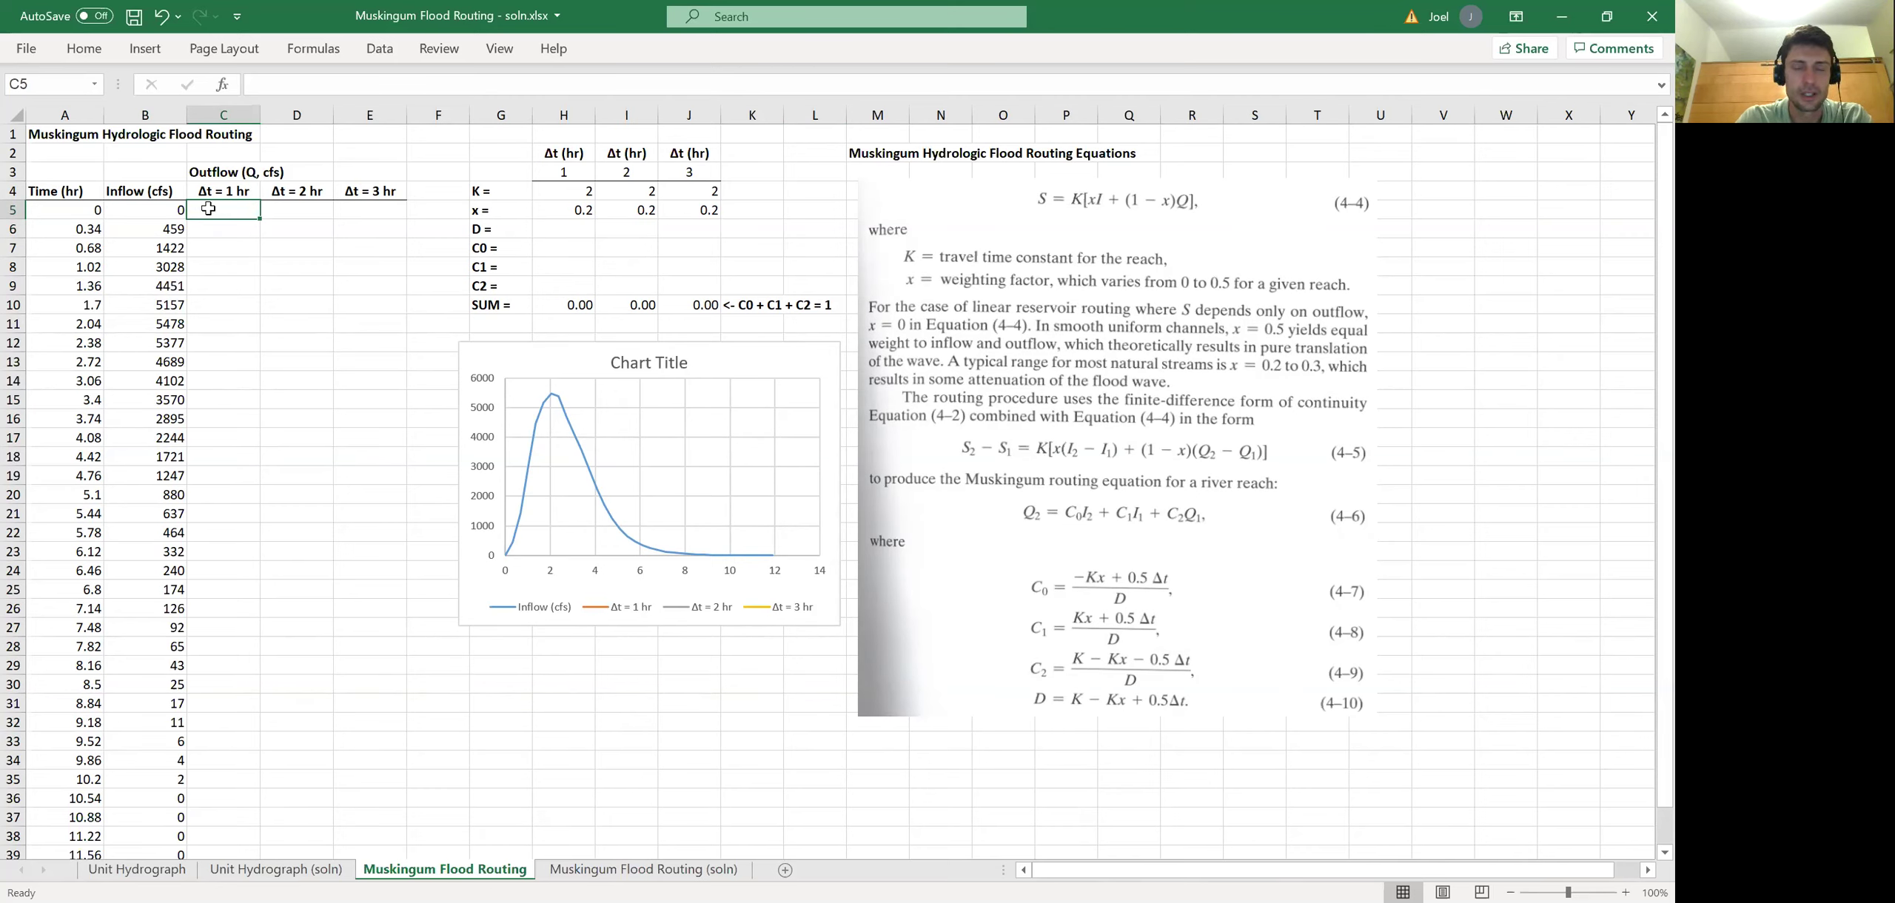
- Enter the C0 numerator for the 1 hr time step in H7 as -H4*H5+0.5*H3
{"action": "left_click", "coordinate": [554, 251]}
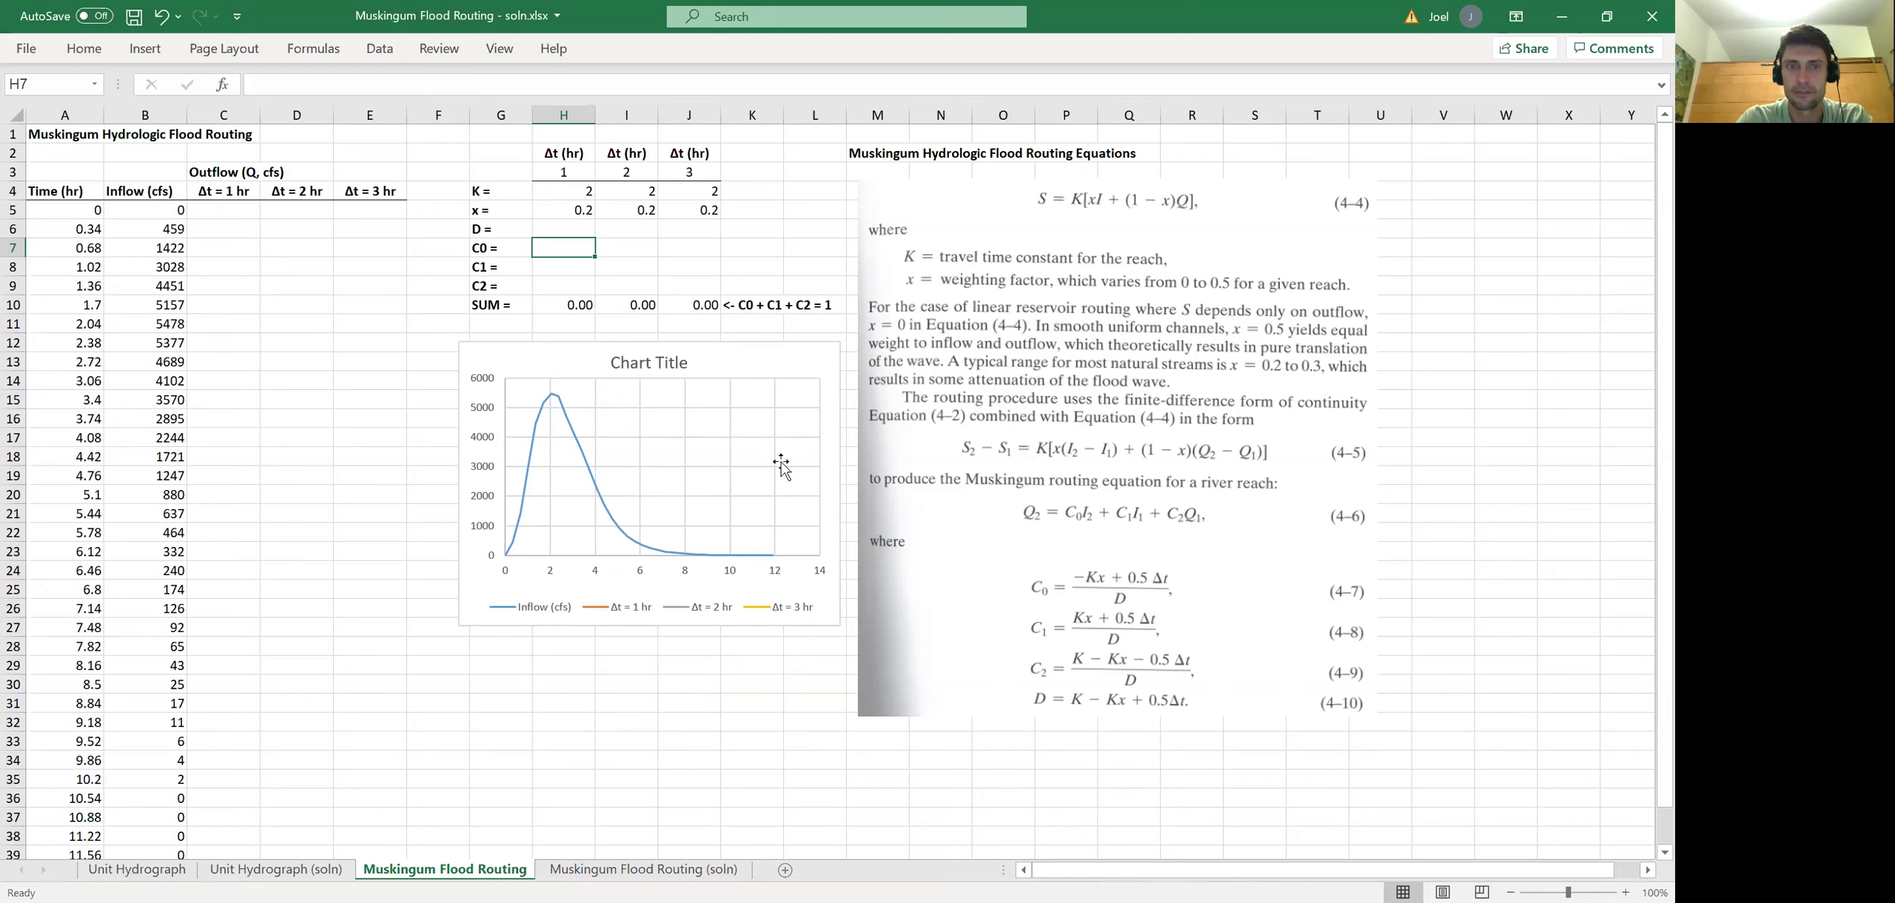
{"action": "type", "text": "-"}
{"action": "left_click", "coordinate": [558, 192]}
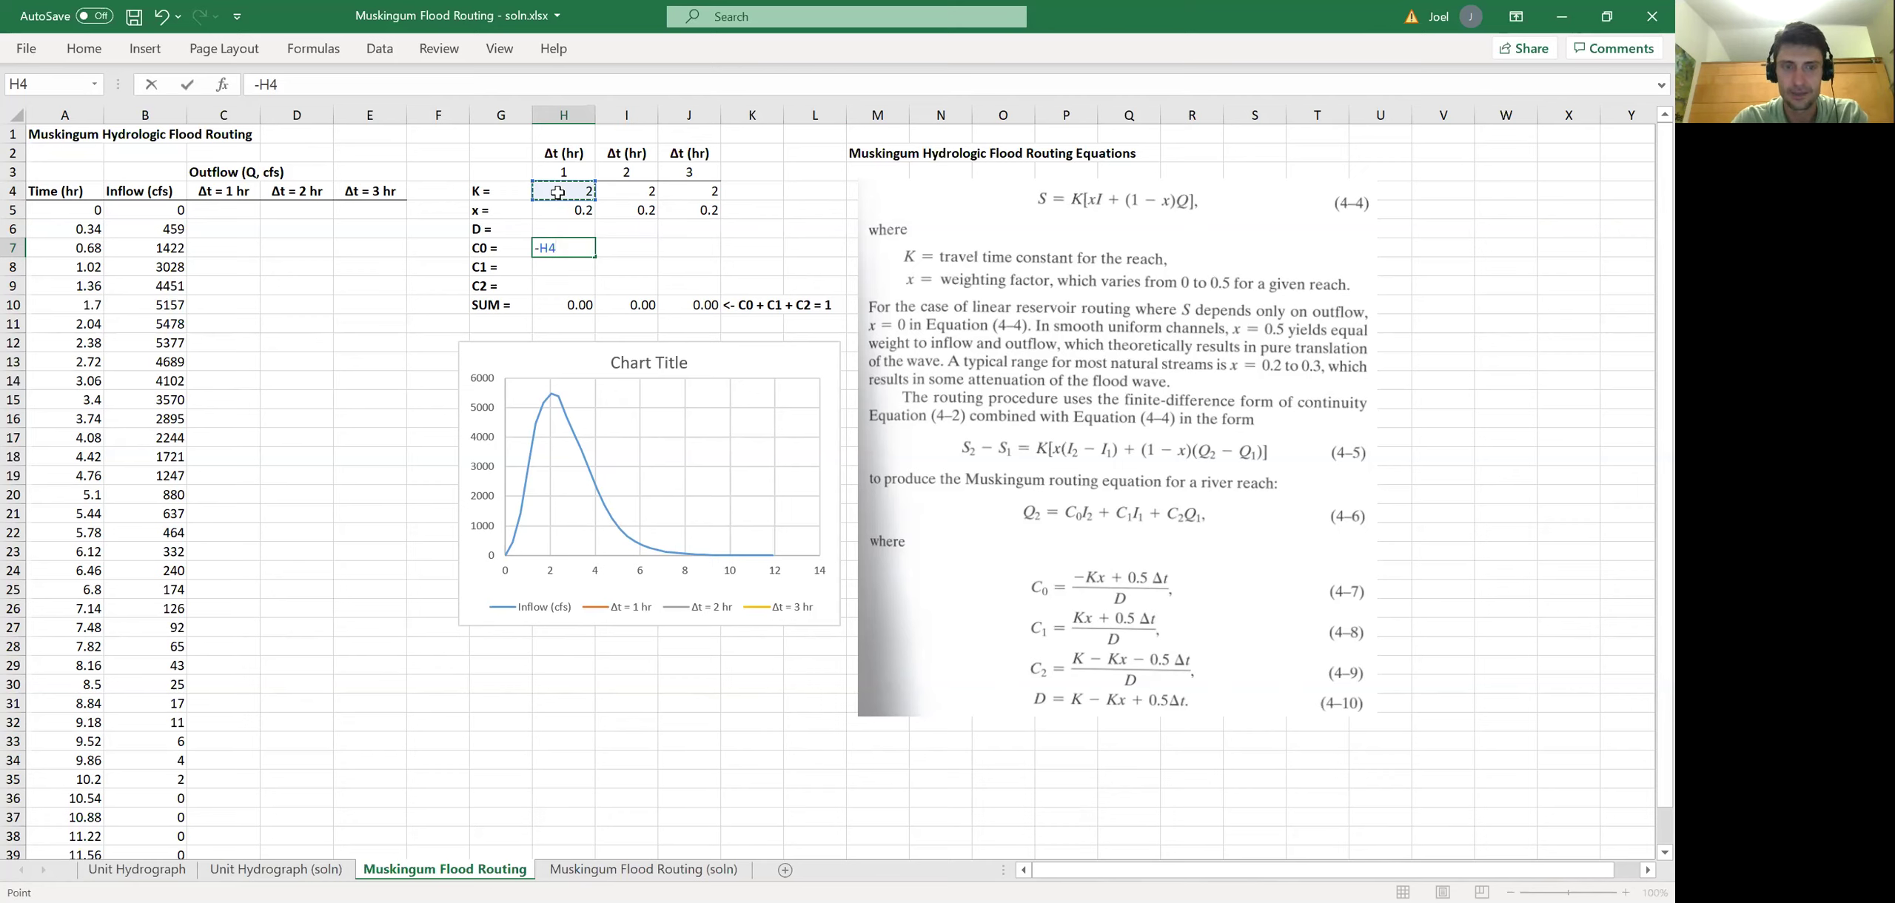
{"action": "type", "text": "*"}
{"action": "left_click", "coordinate": [566, 212]}
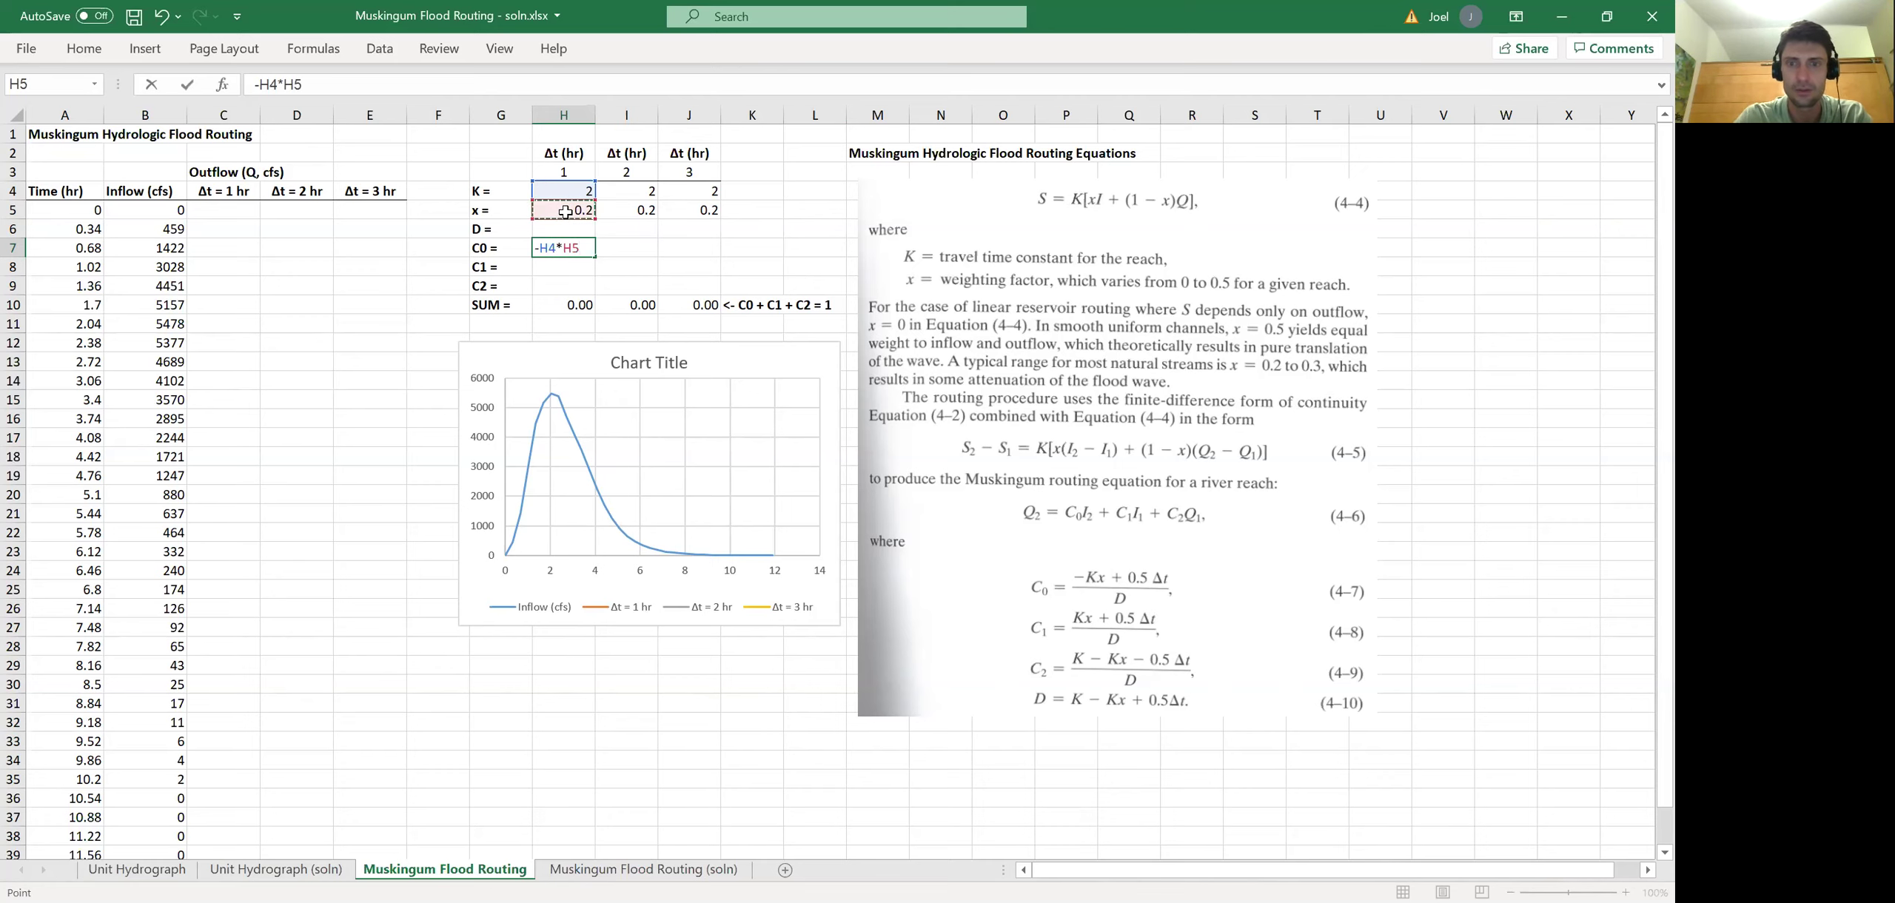
{"action": "type", "text": "+0."}
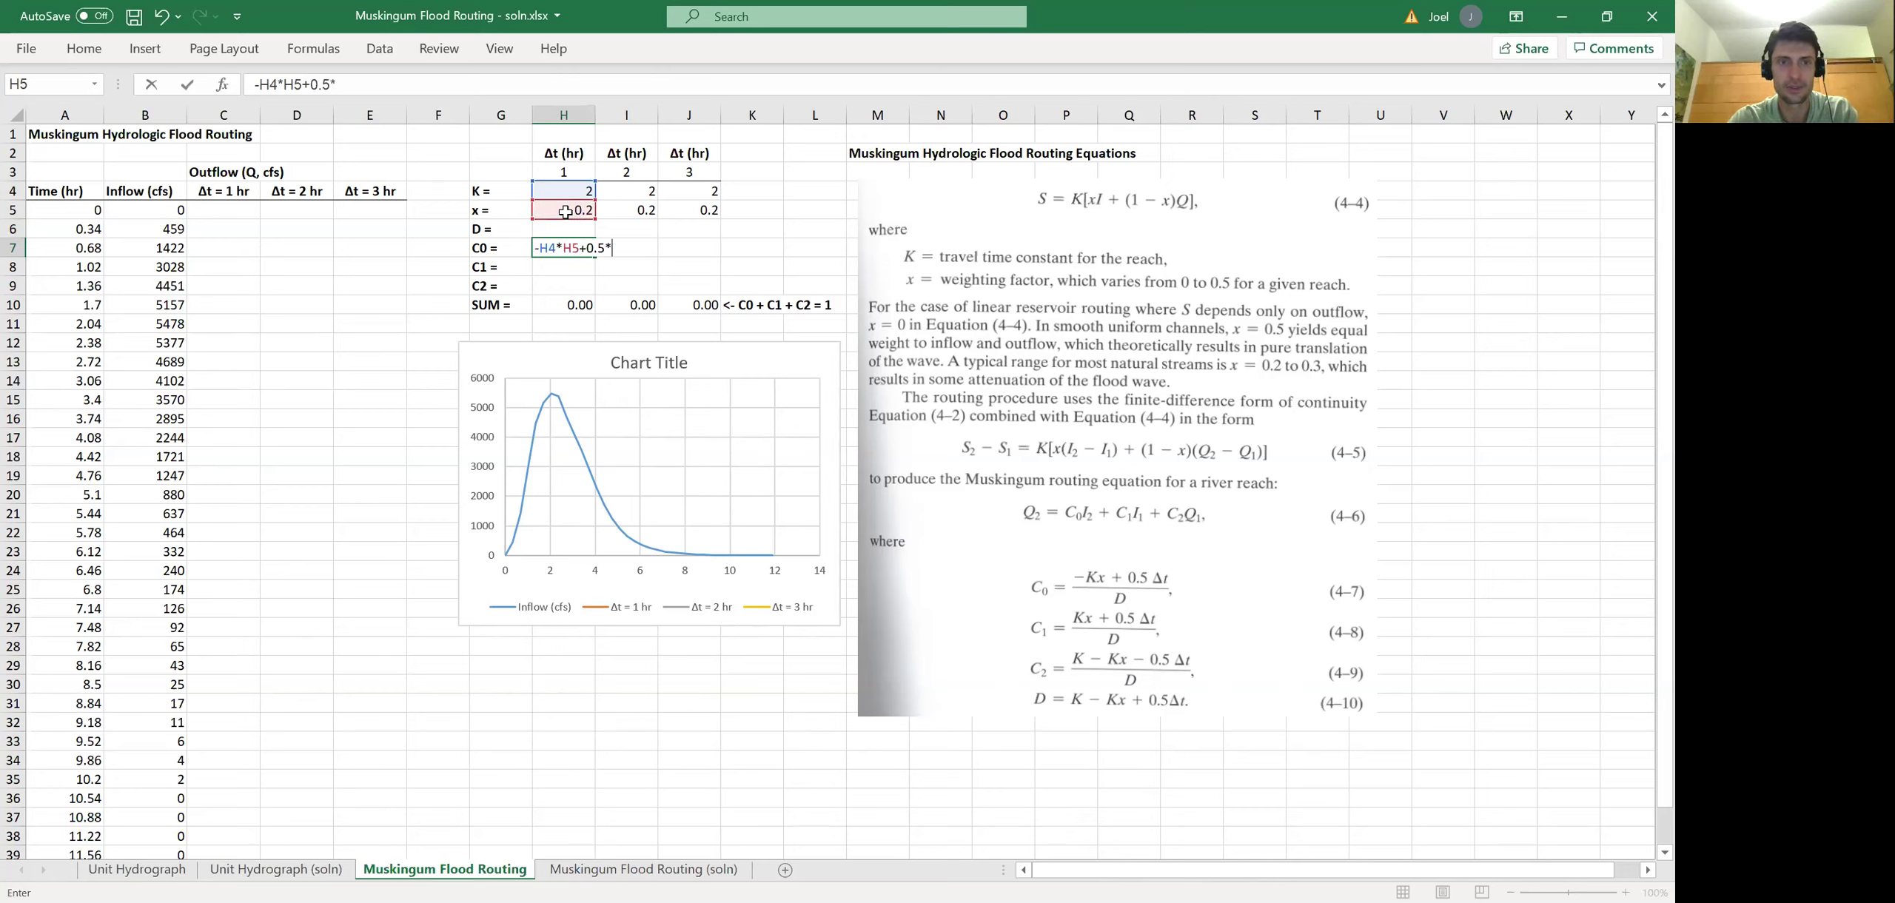
{"action": "type", "text": "5*"}
{"action": "left_click", "coordinate": [565, 171]}
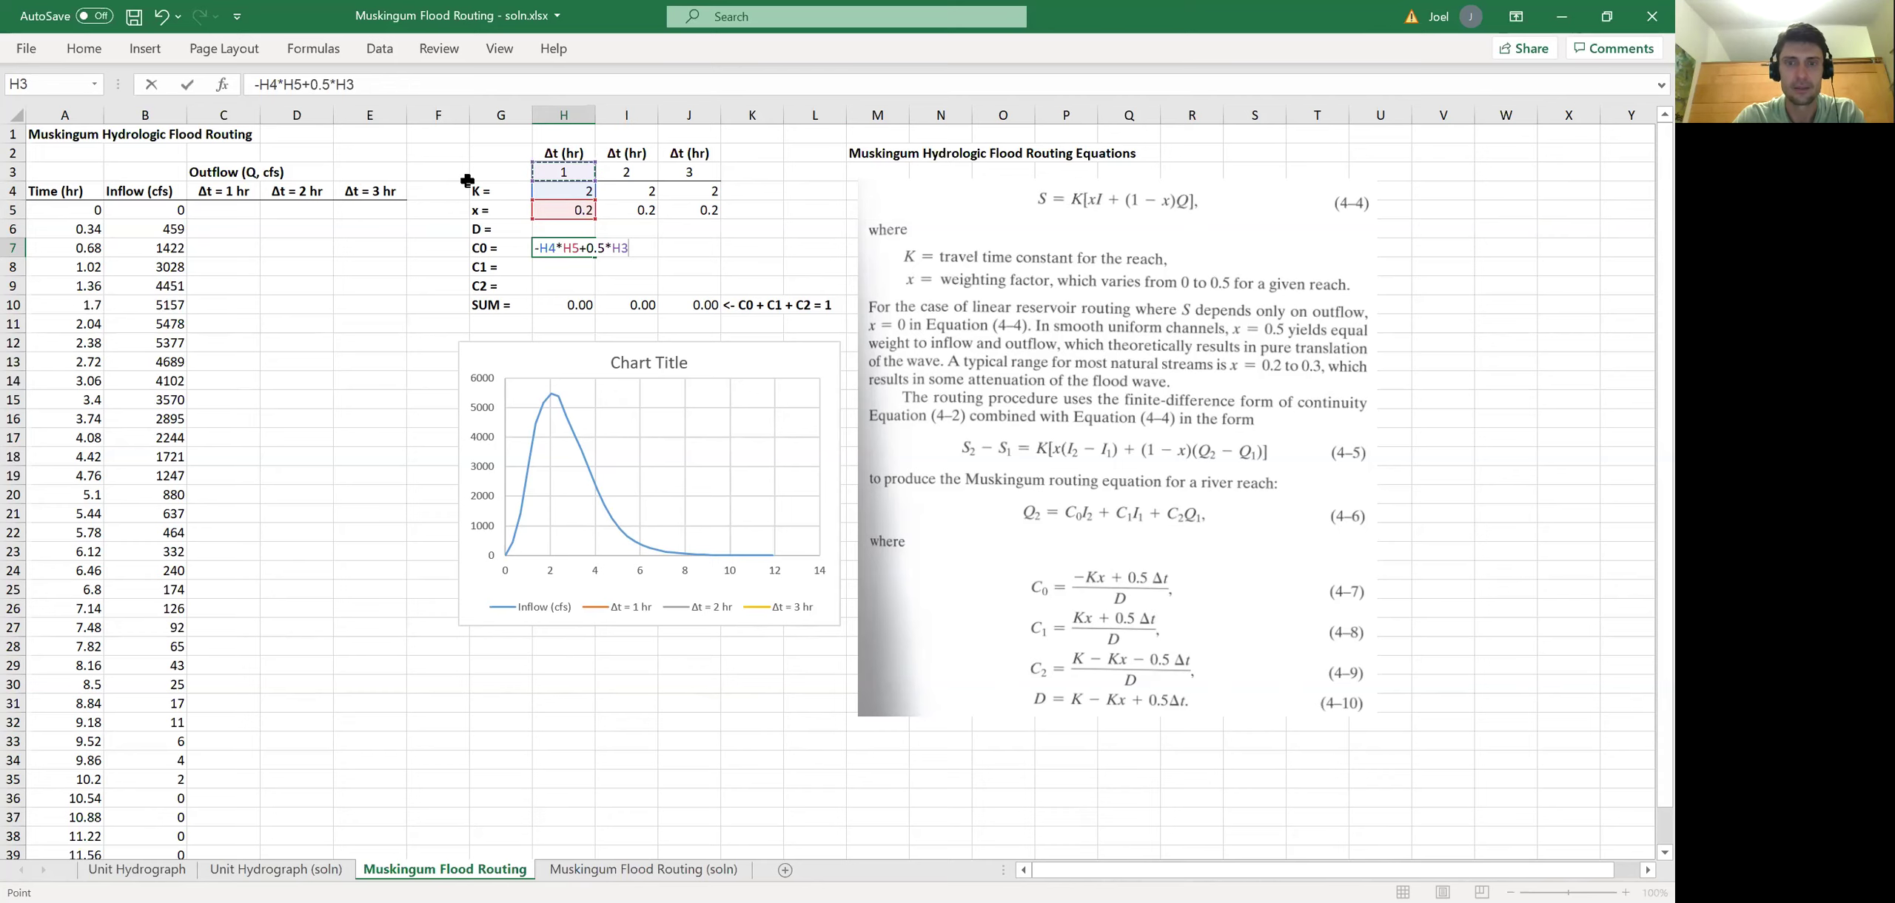
- Complete the 1 hr C0 formula in H7 as =(-H4*H5+0.5*H3)/H6
{"action": "left_click", "coordinate": [537, 249]}
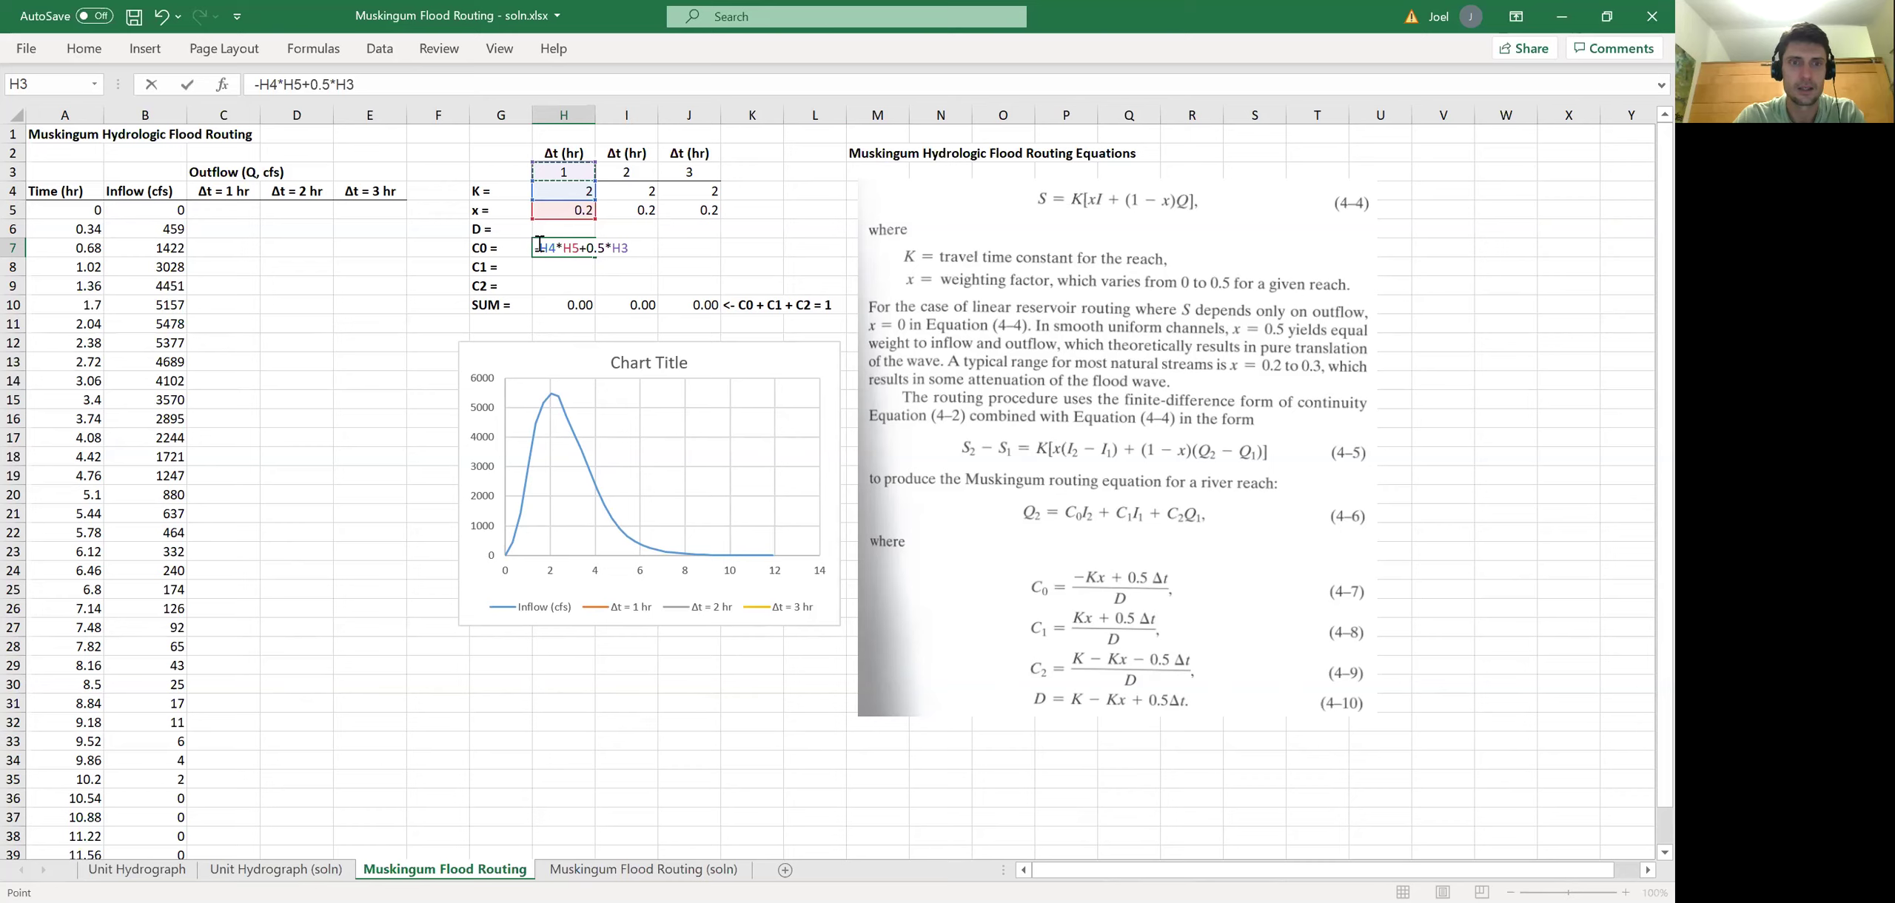
{"action": "type", "text": "("}
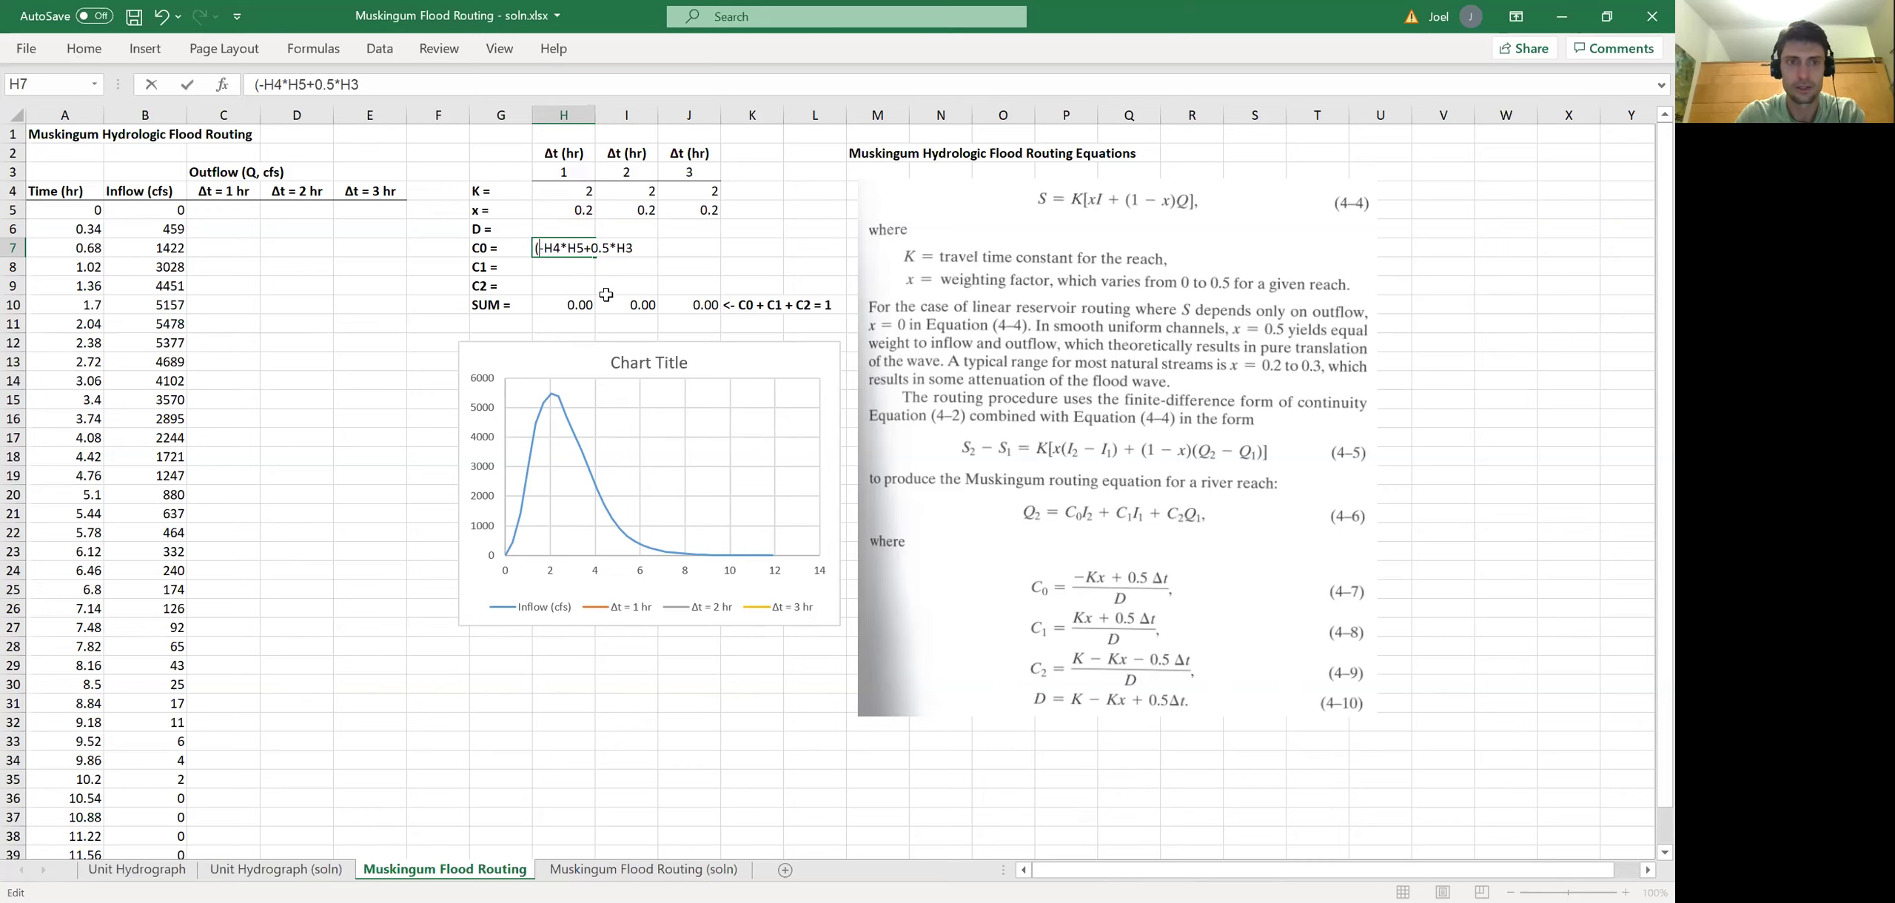
{"action": "type", "text": "0"}
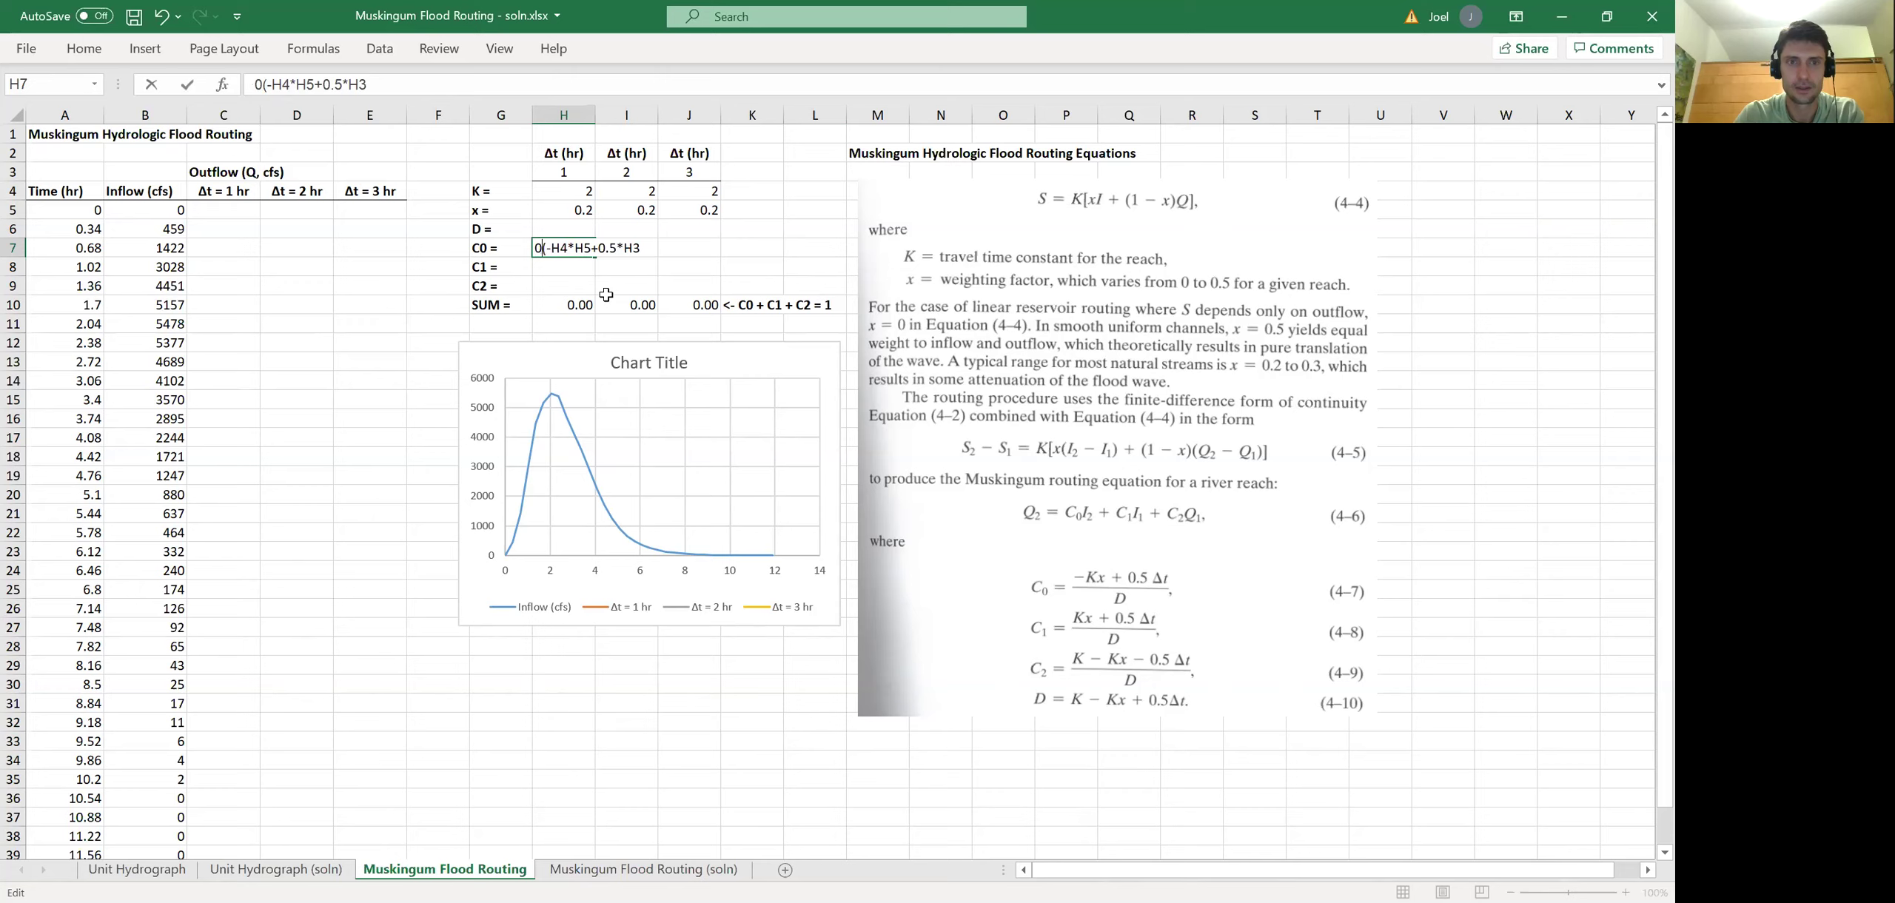
{"action": "key", "text": "BackSpace"}
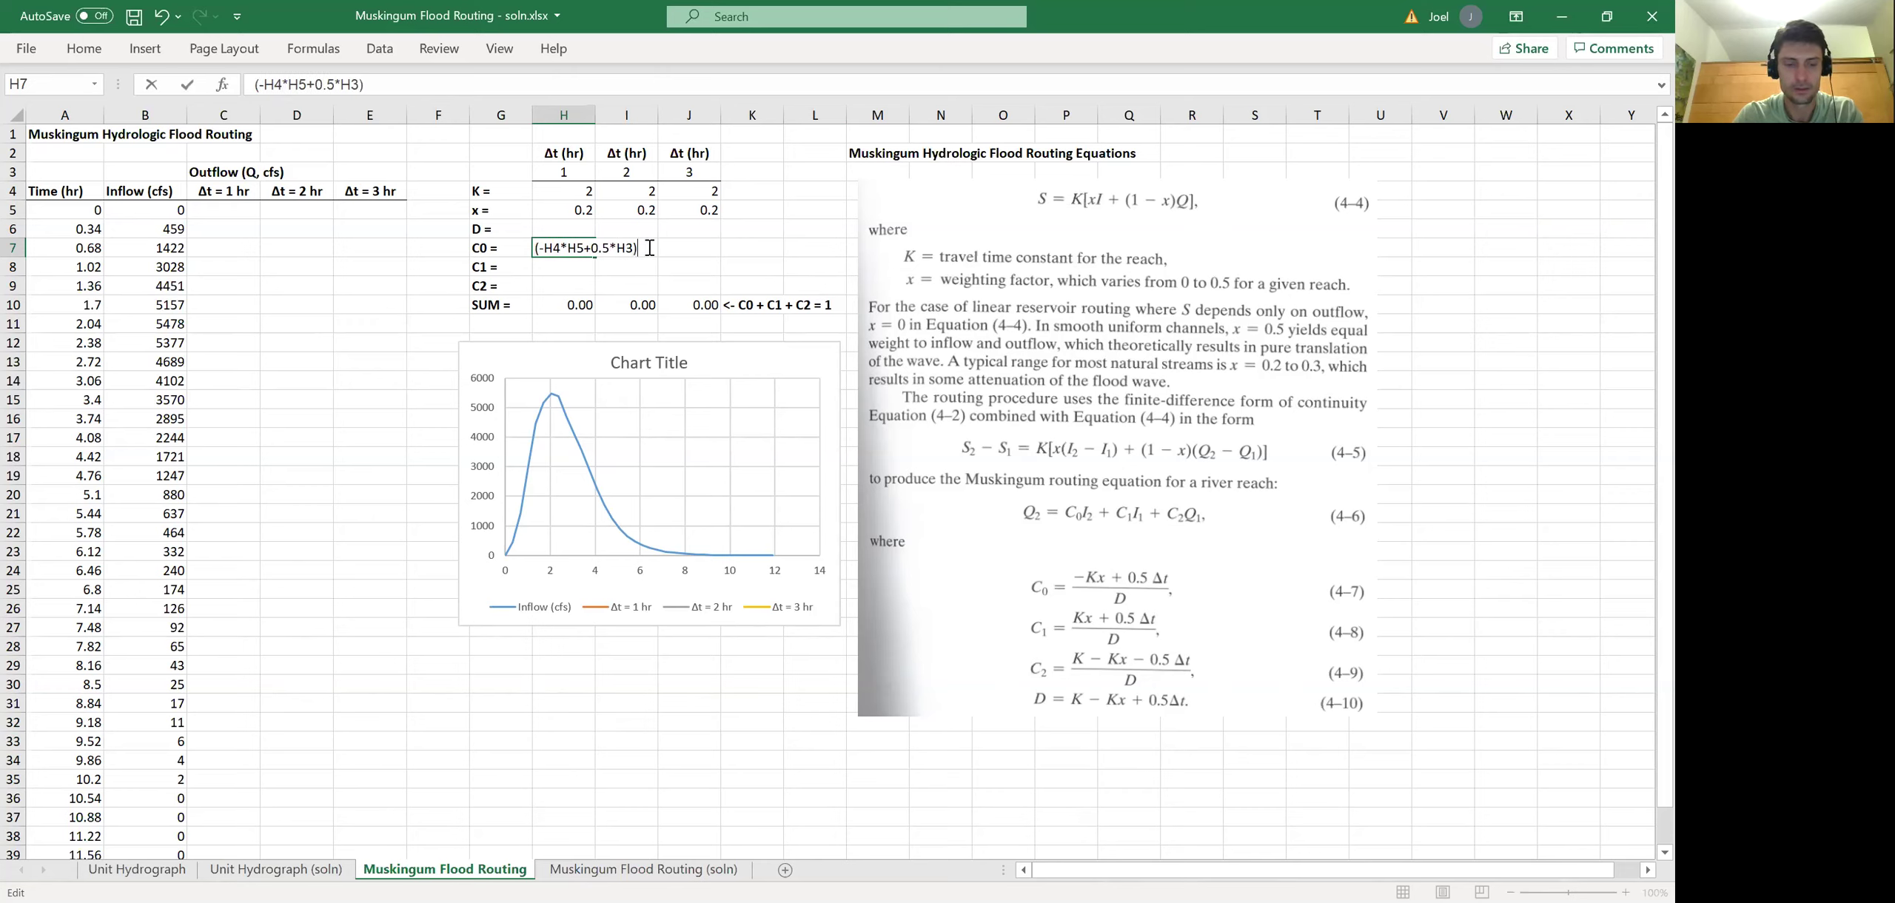
{"action": "left_click", "coordinate": [566, 228]}
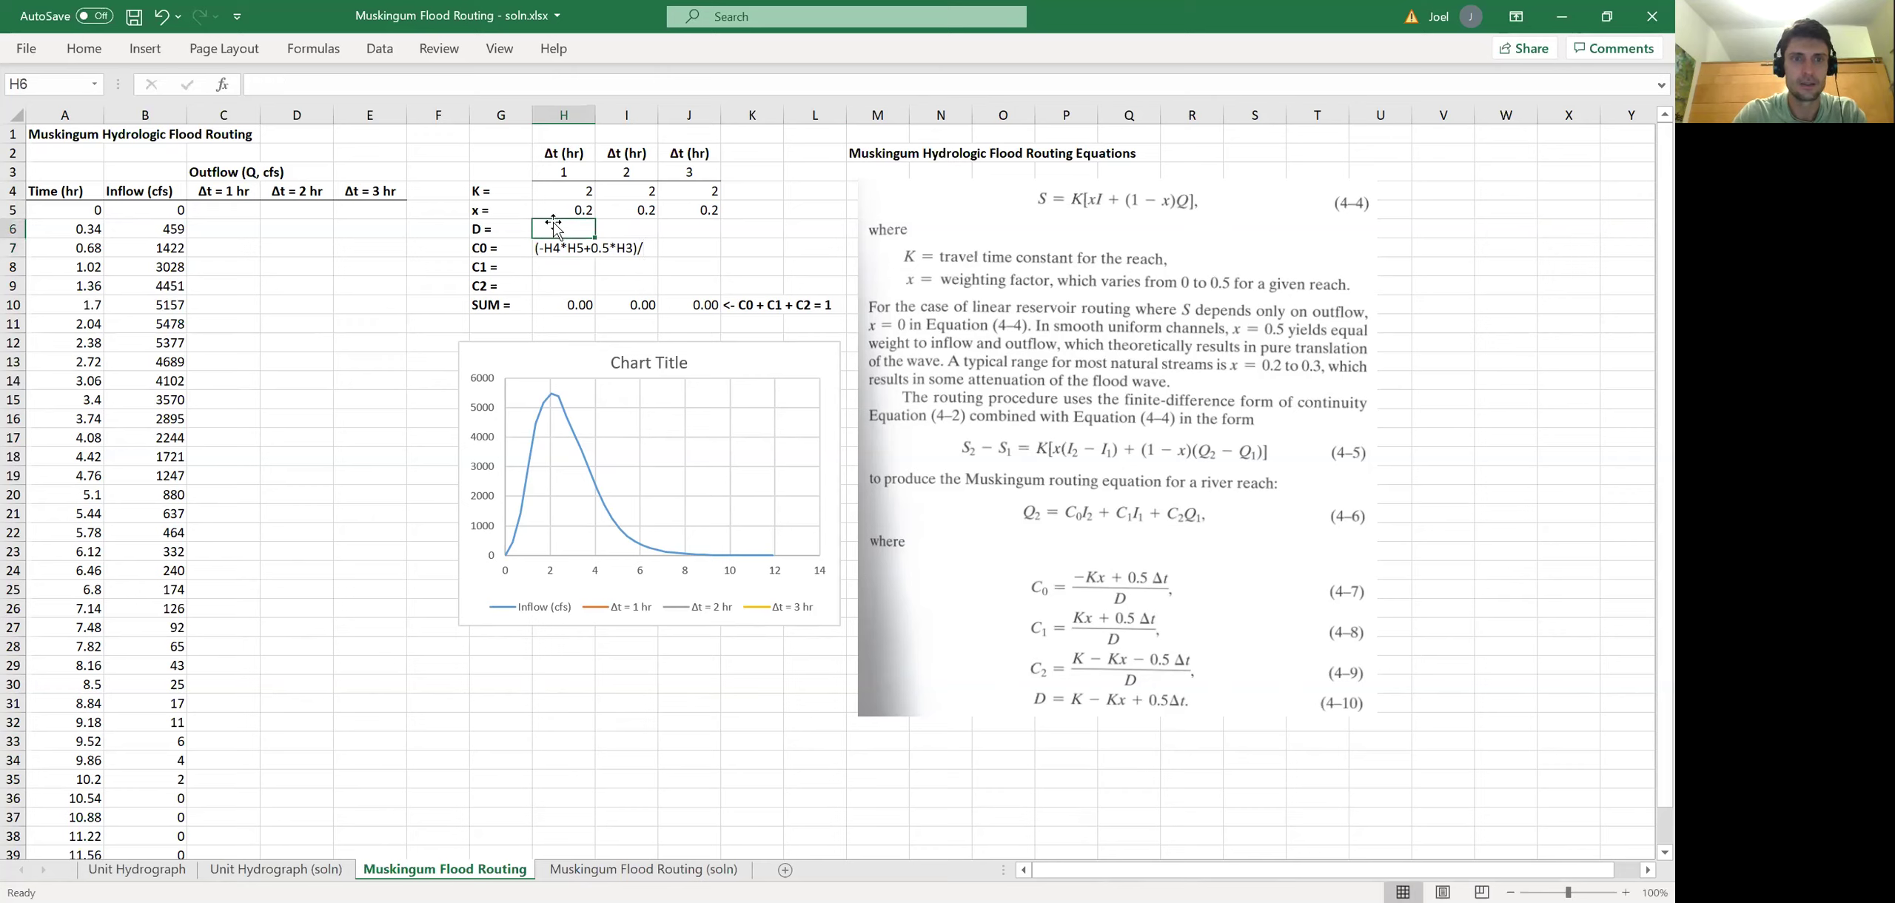
{"action": "left_click", "coordinate": [549, 246]}
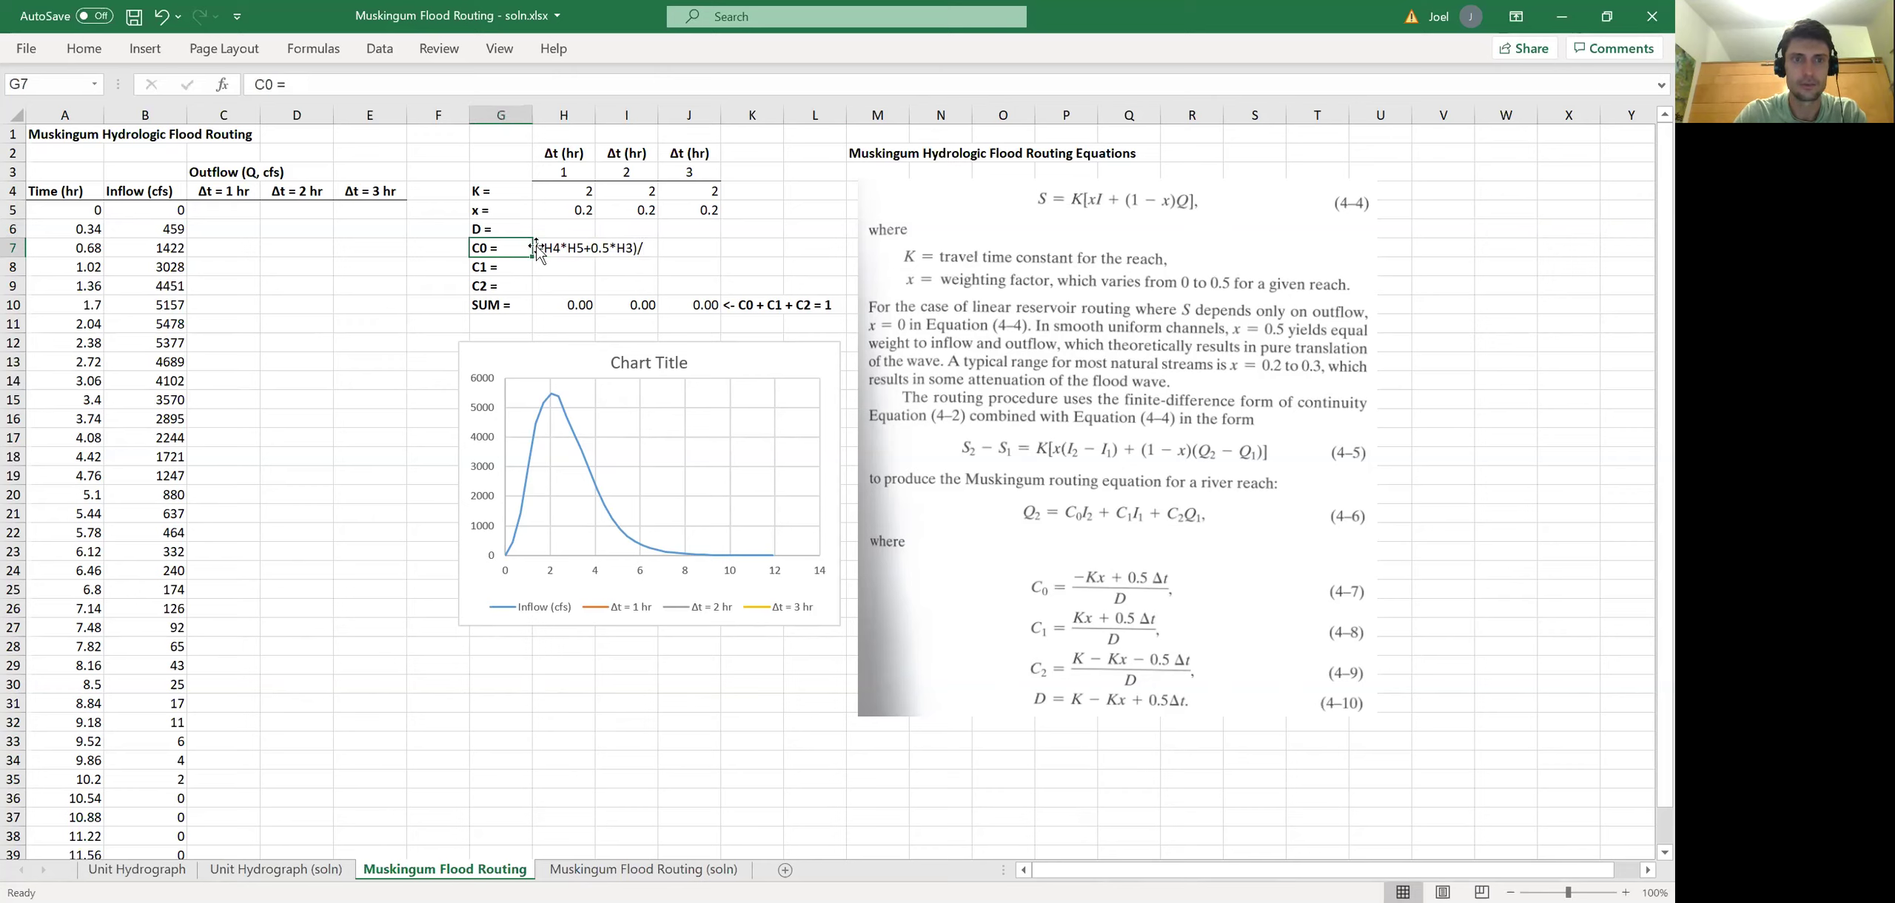
{"action": "double_click", "coordinate": [549, 245]}
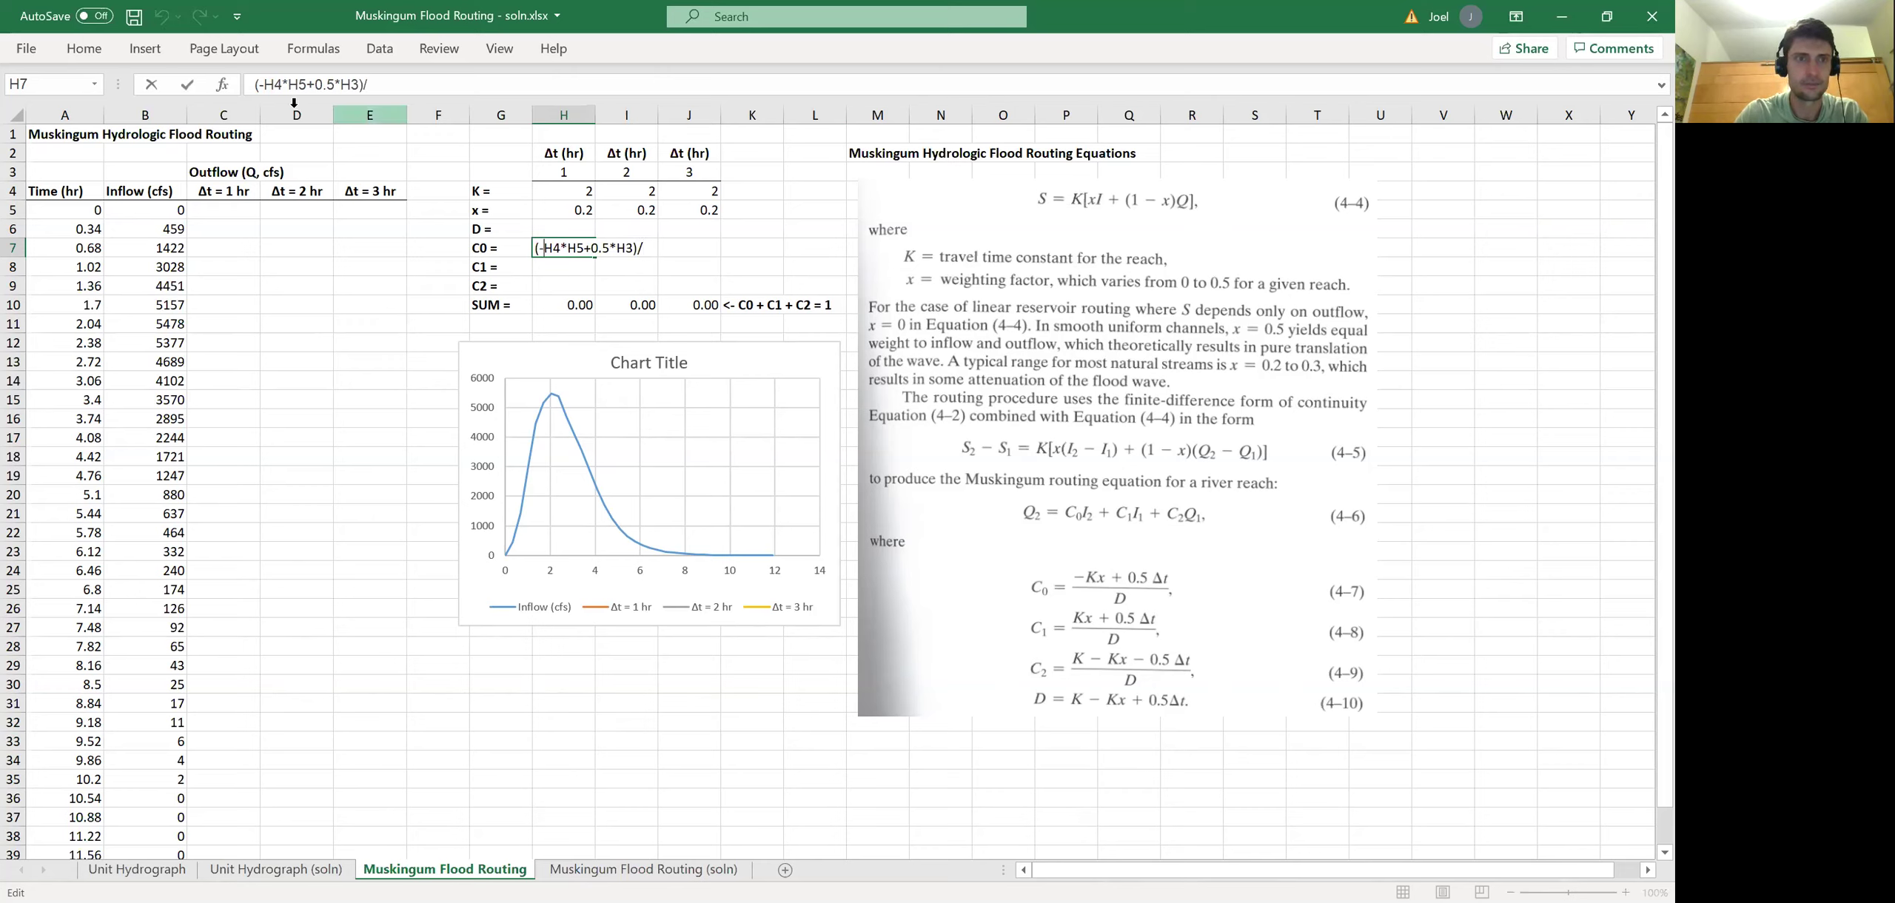
{"action": "left_click", "coordinate": [257, 85]}
{"action": "type", "text": "="}
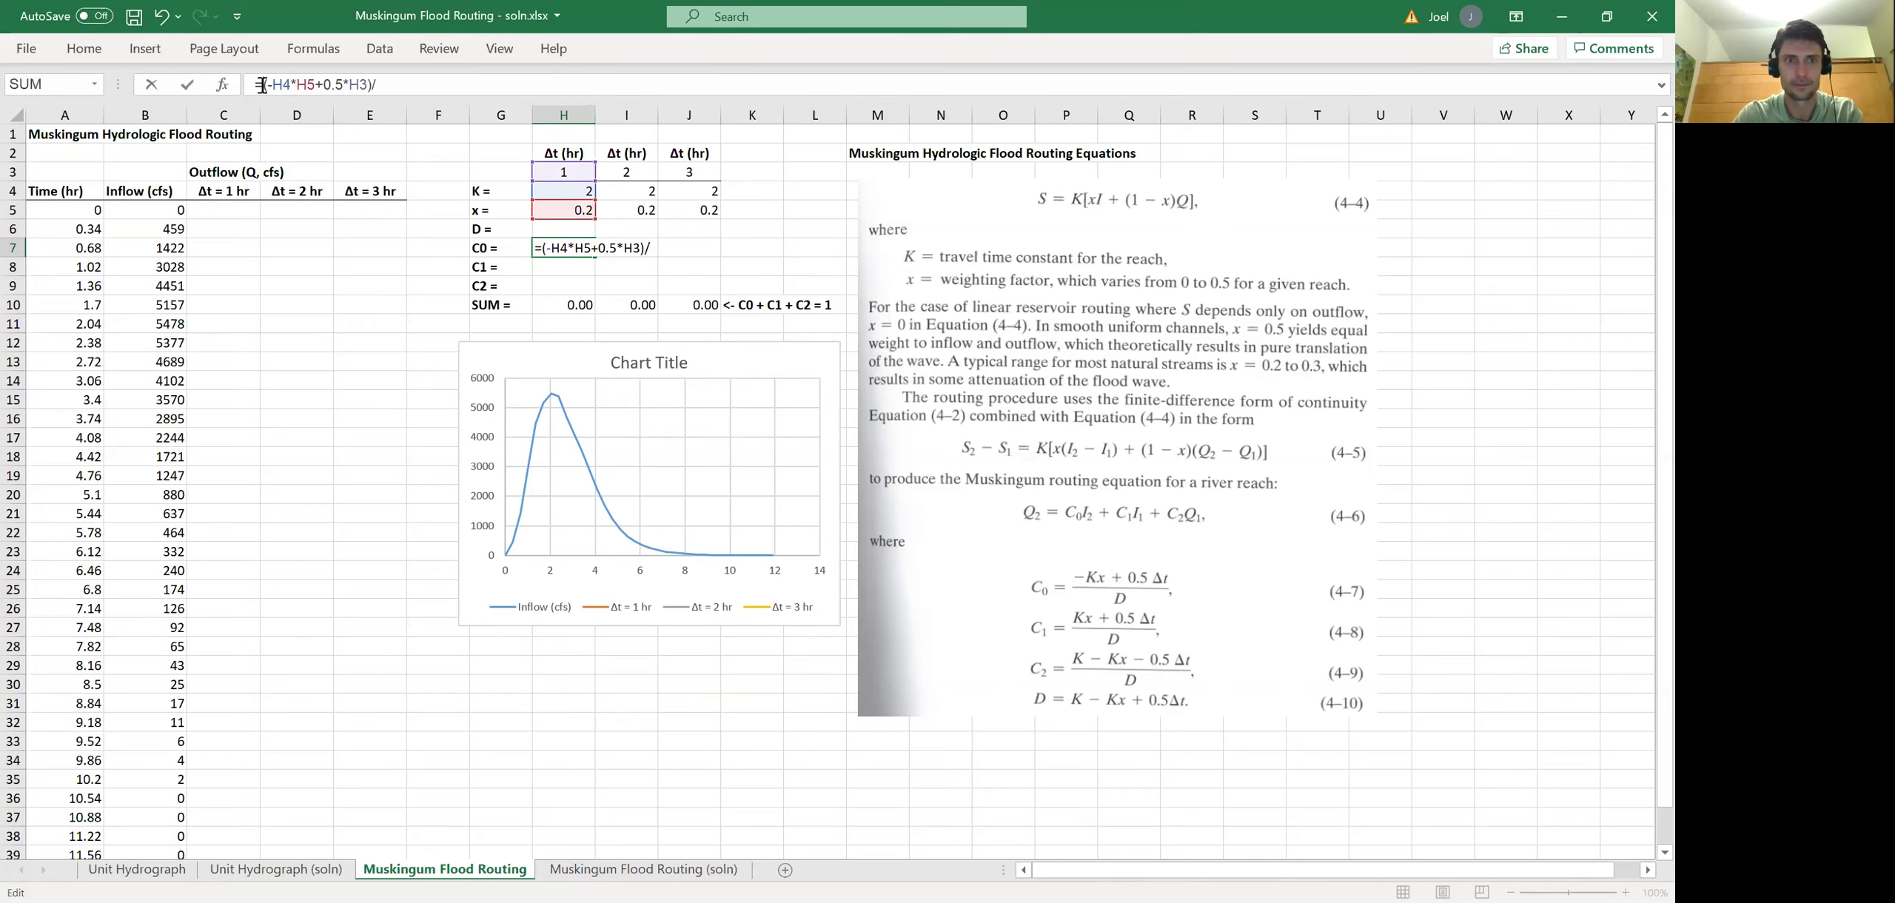
{"action": "left_click", "coordinate": [651, 247]}
{"action": "left_click", "coordinate": [575, 228]}
{"action": "key", "text": "Return"}
- Enter the D formula for the 1 hr time step in H6 as =H4-H4*H5+0.5*H3
{"action": "left_click", "coordinate": [551, 229]}
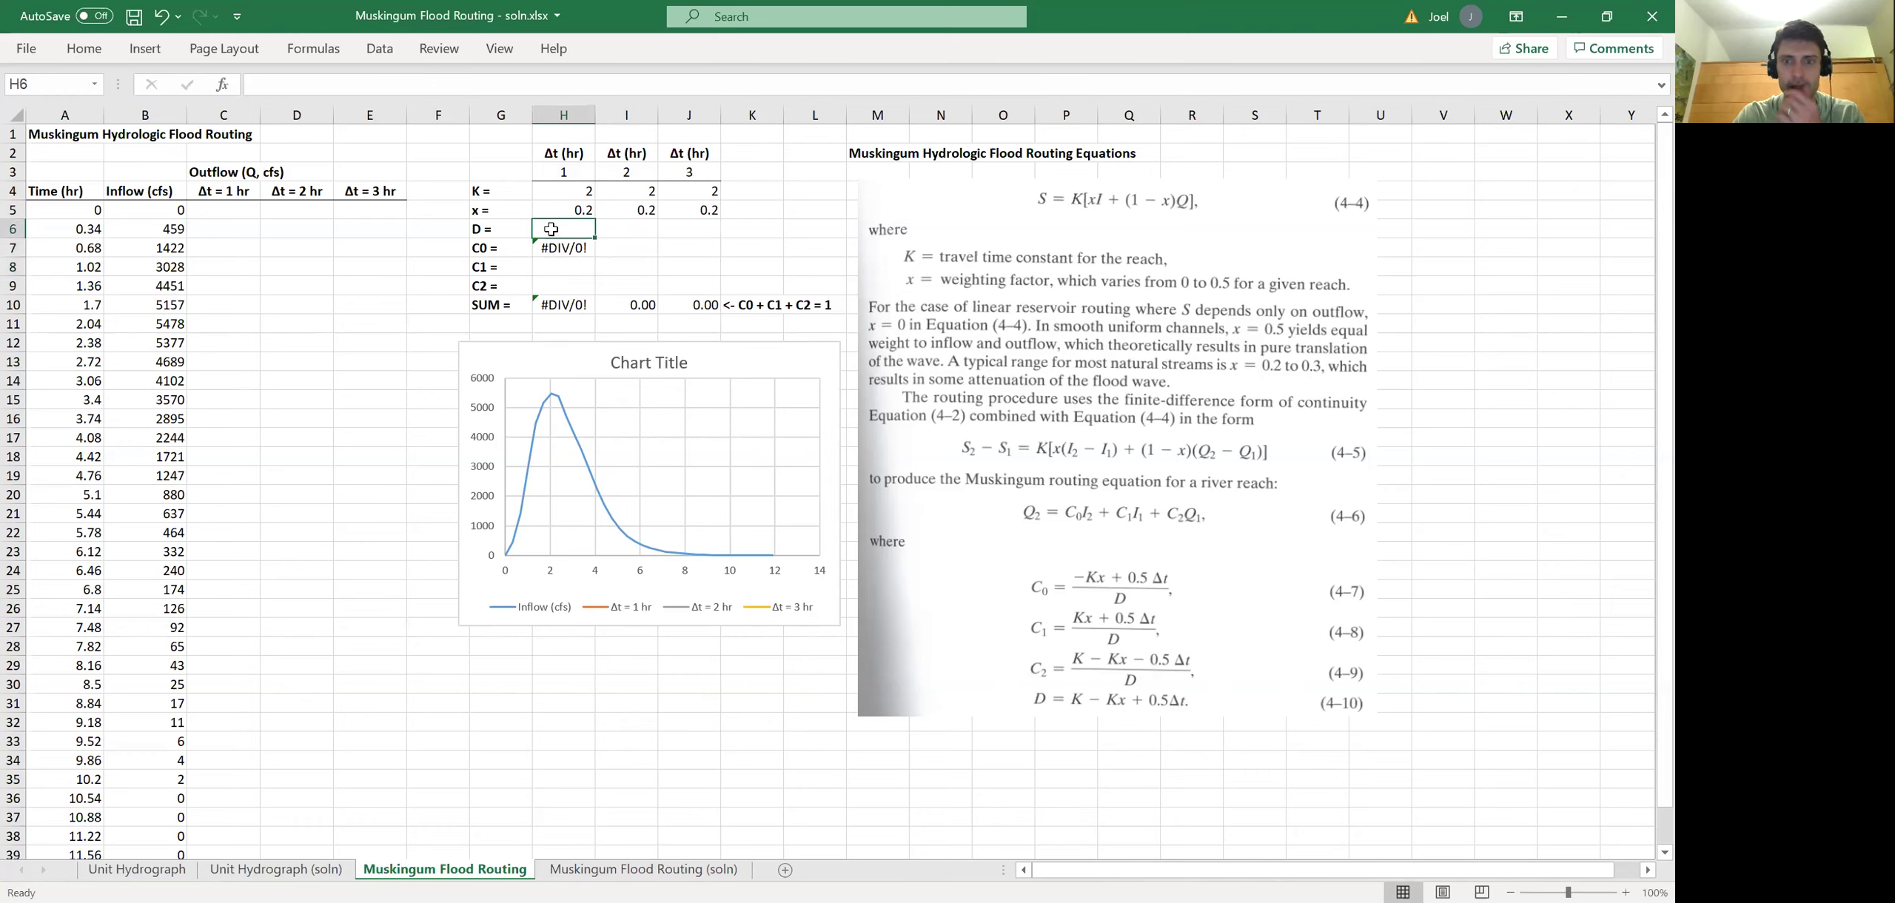
{"action": "type", "text": "="}
{"action": "left_click", "coordinate": [550, 191]}
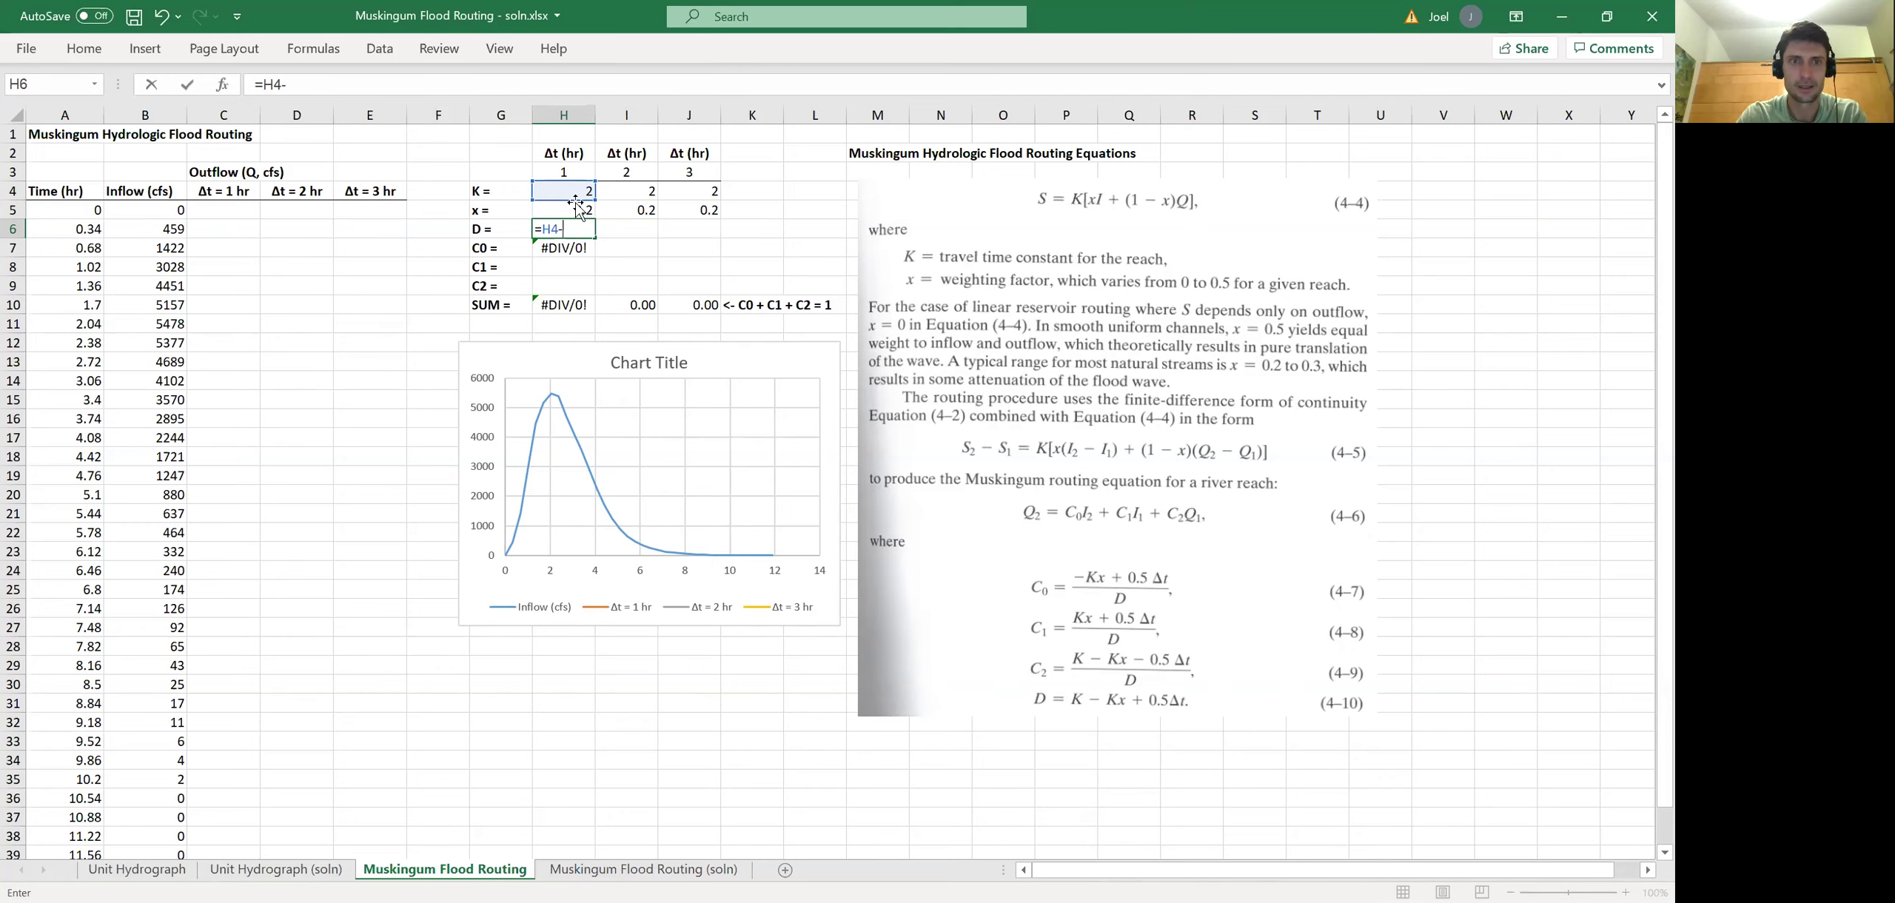
{"action": "left_click", "coordinate": [571, 191]}
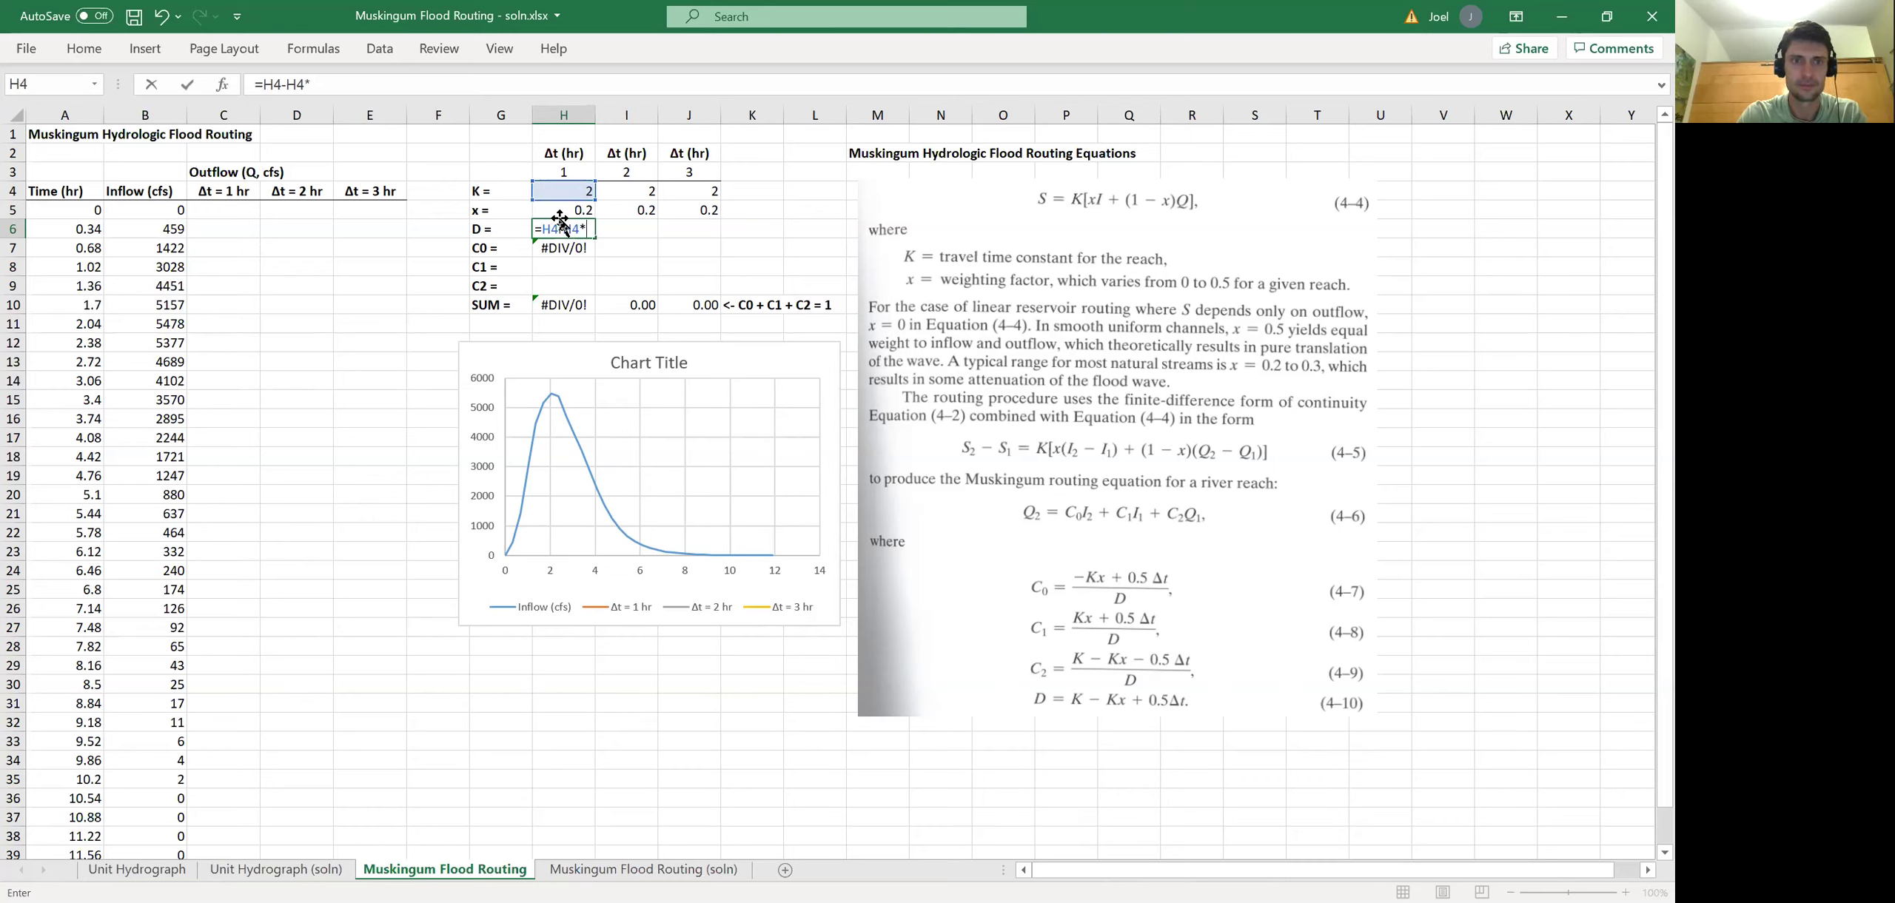
{"action": "left_click", "coordinate": [544, 210]}
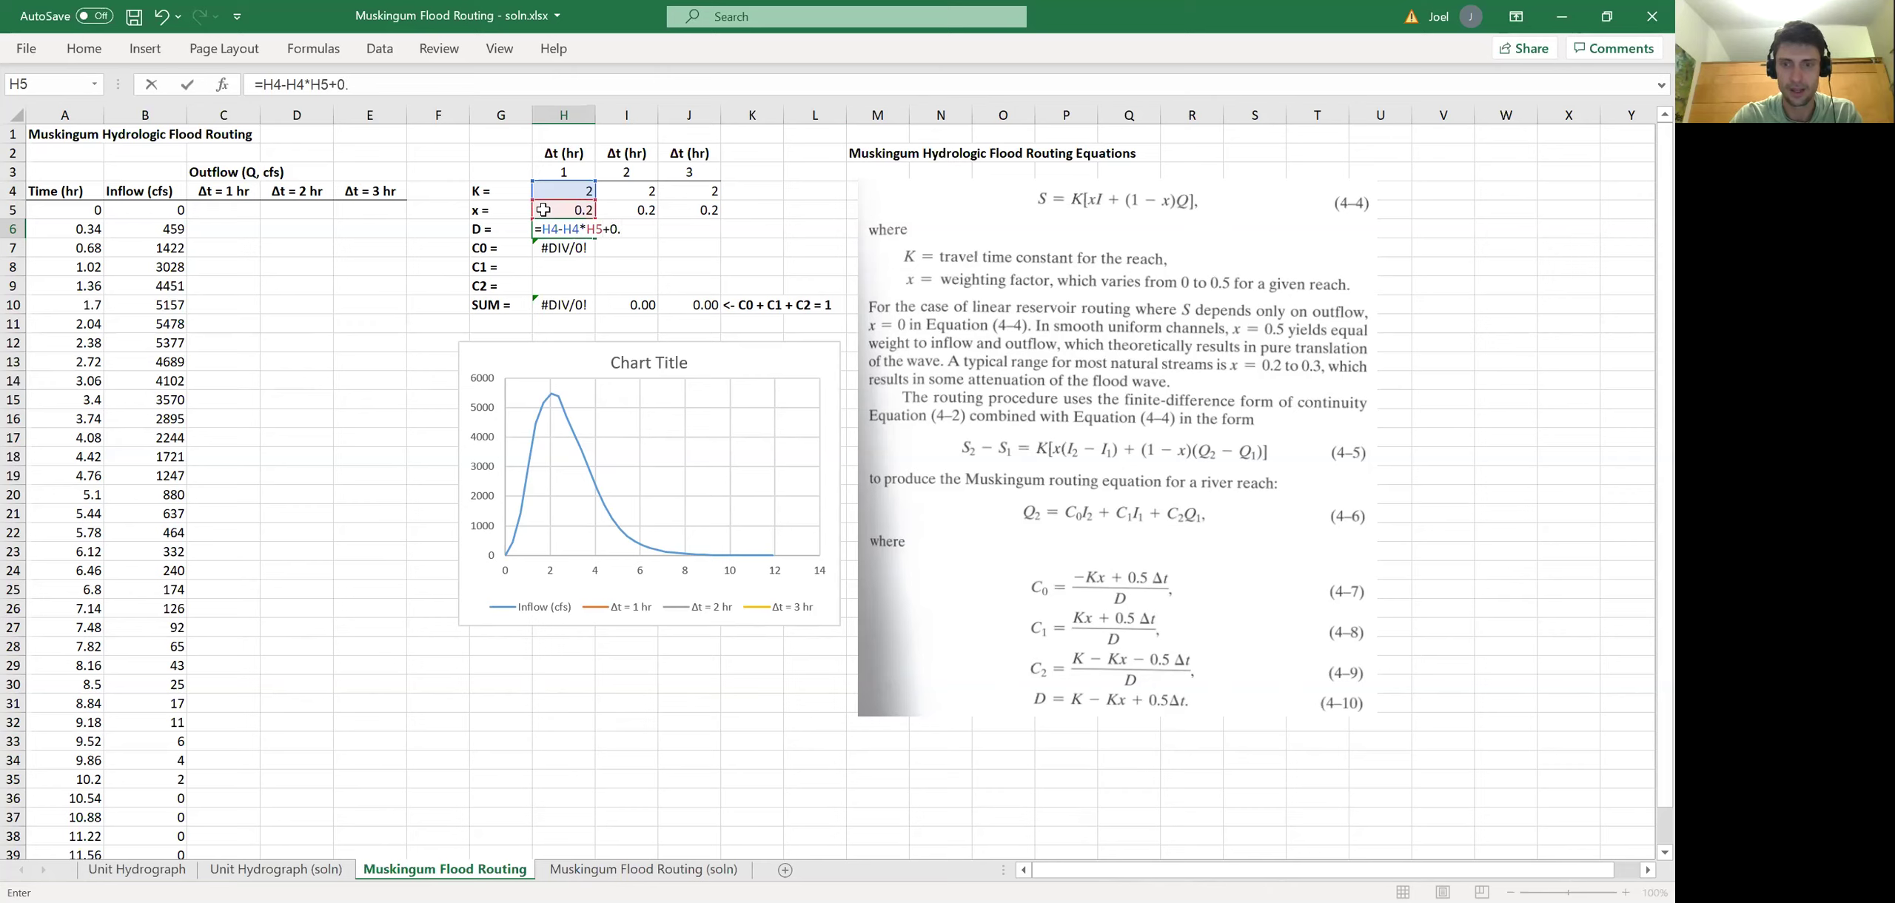
{"action": "left_click", "coordinate": [550, 171]}
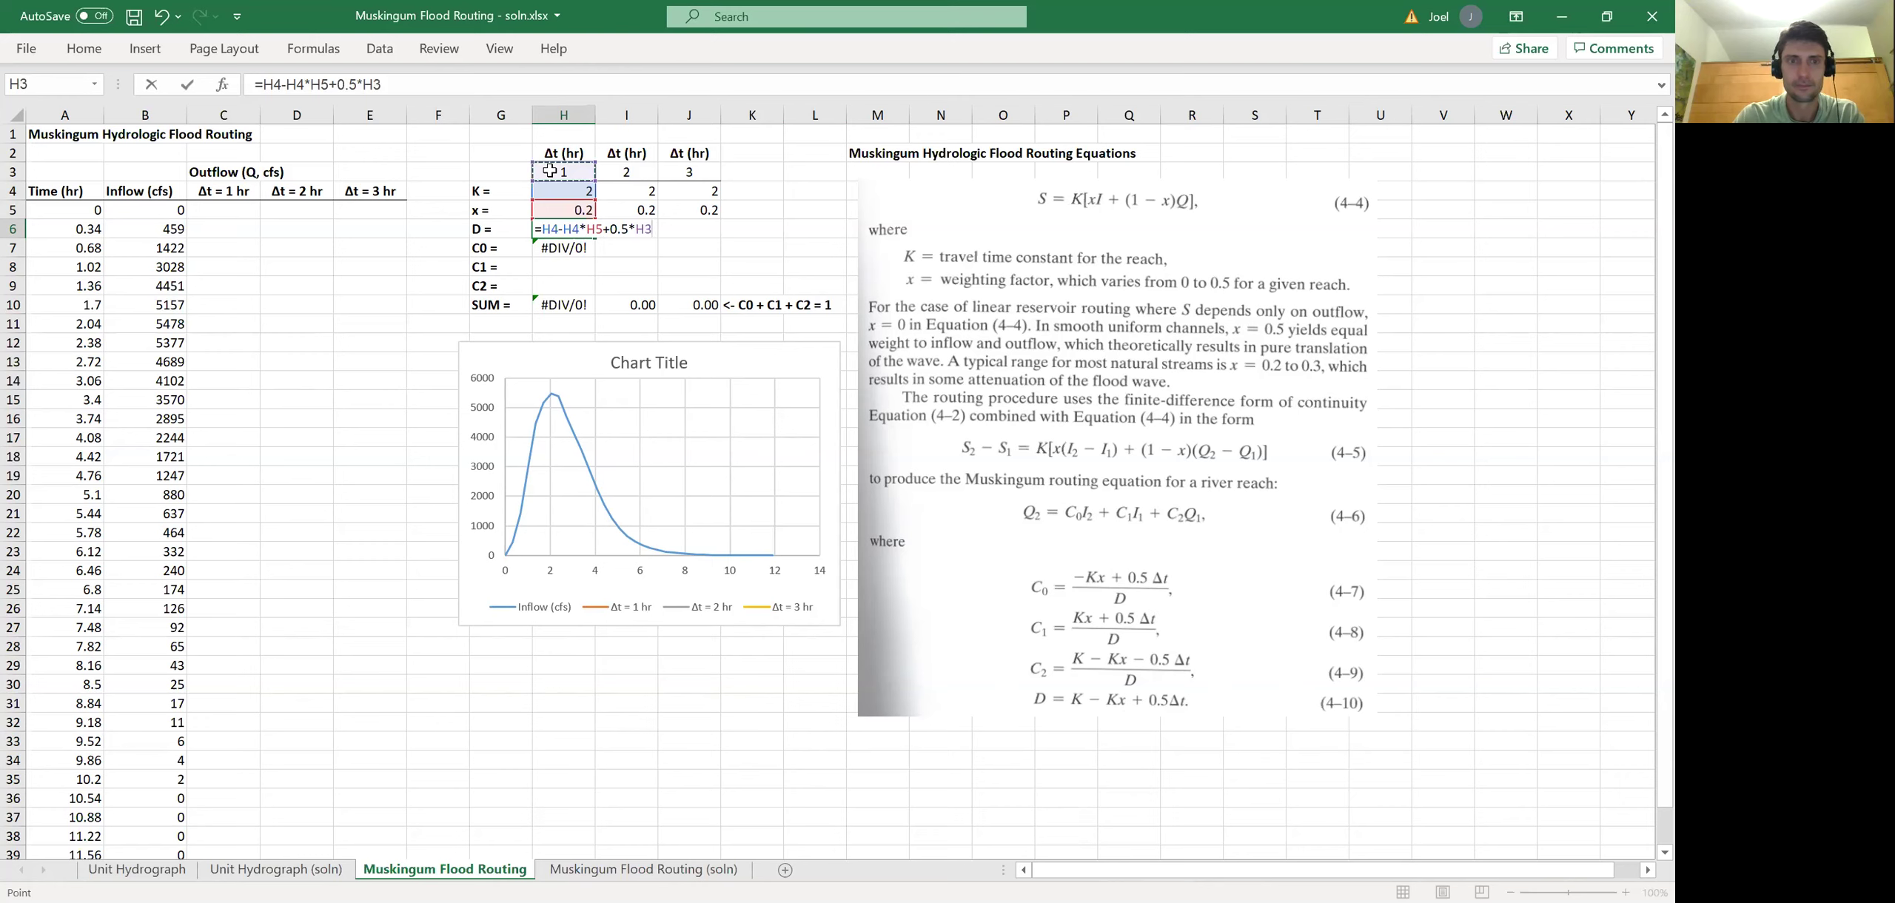
{"action": "key", "text": "Return"}
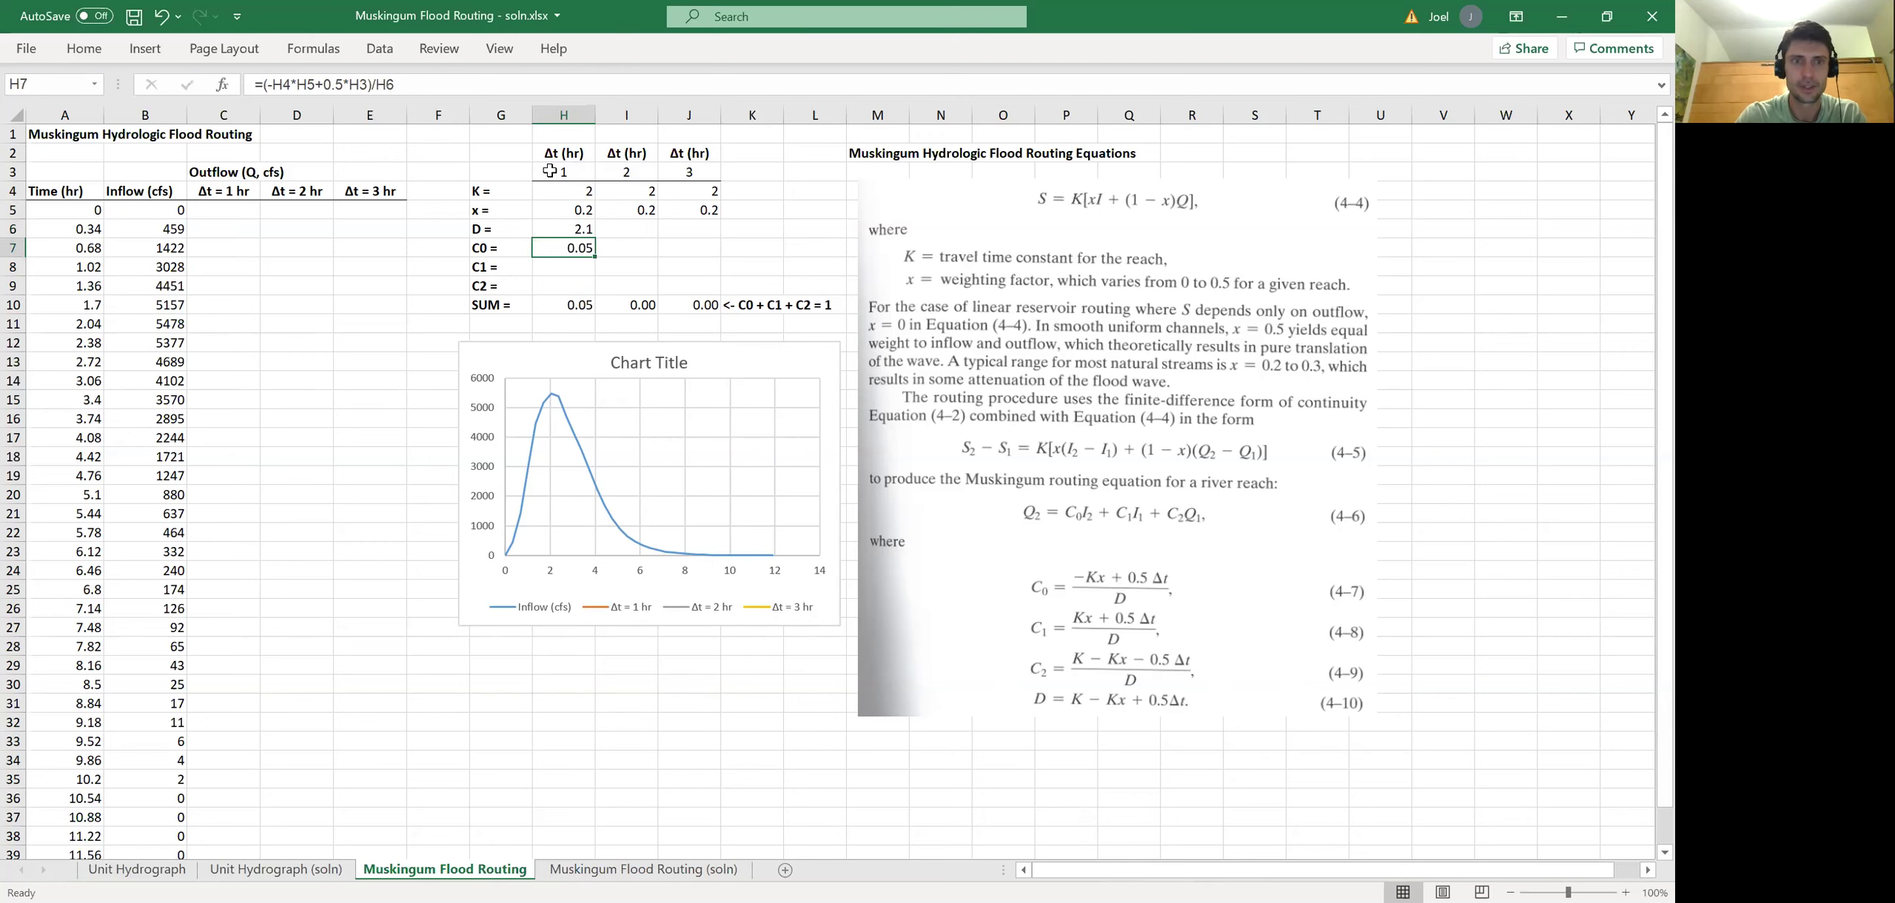
- Check the C0 formula in H7 and the coefficient sum formula in H10
{"action": "double_click", "coordinate": [565, 247]}
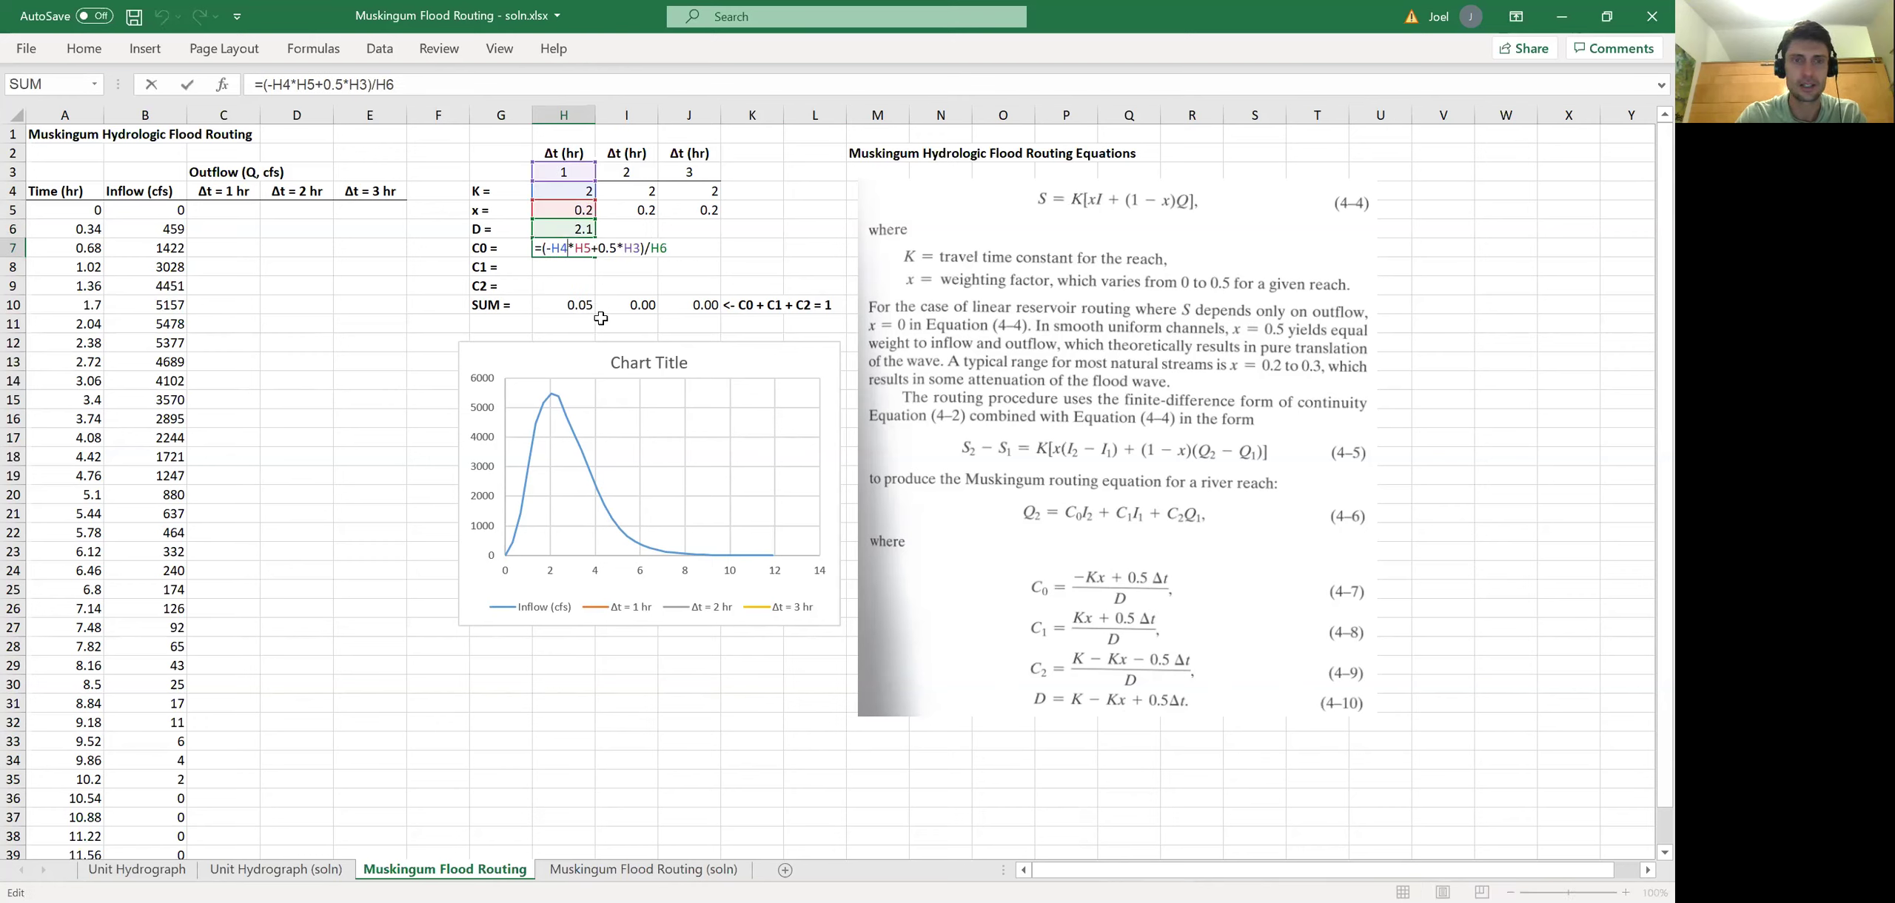
{"action": "left_click", "coordinate": [555, 307]}
{"action": "double_click", "coordinate": [559, 306]}
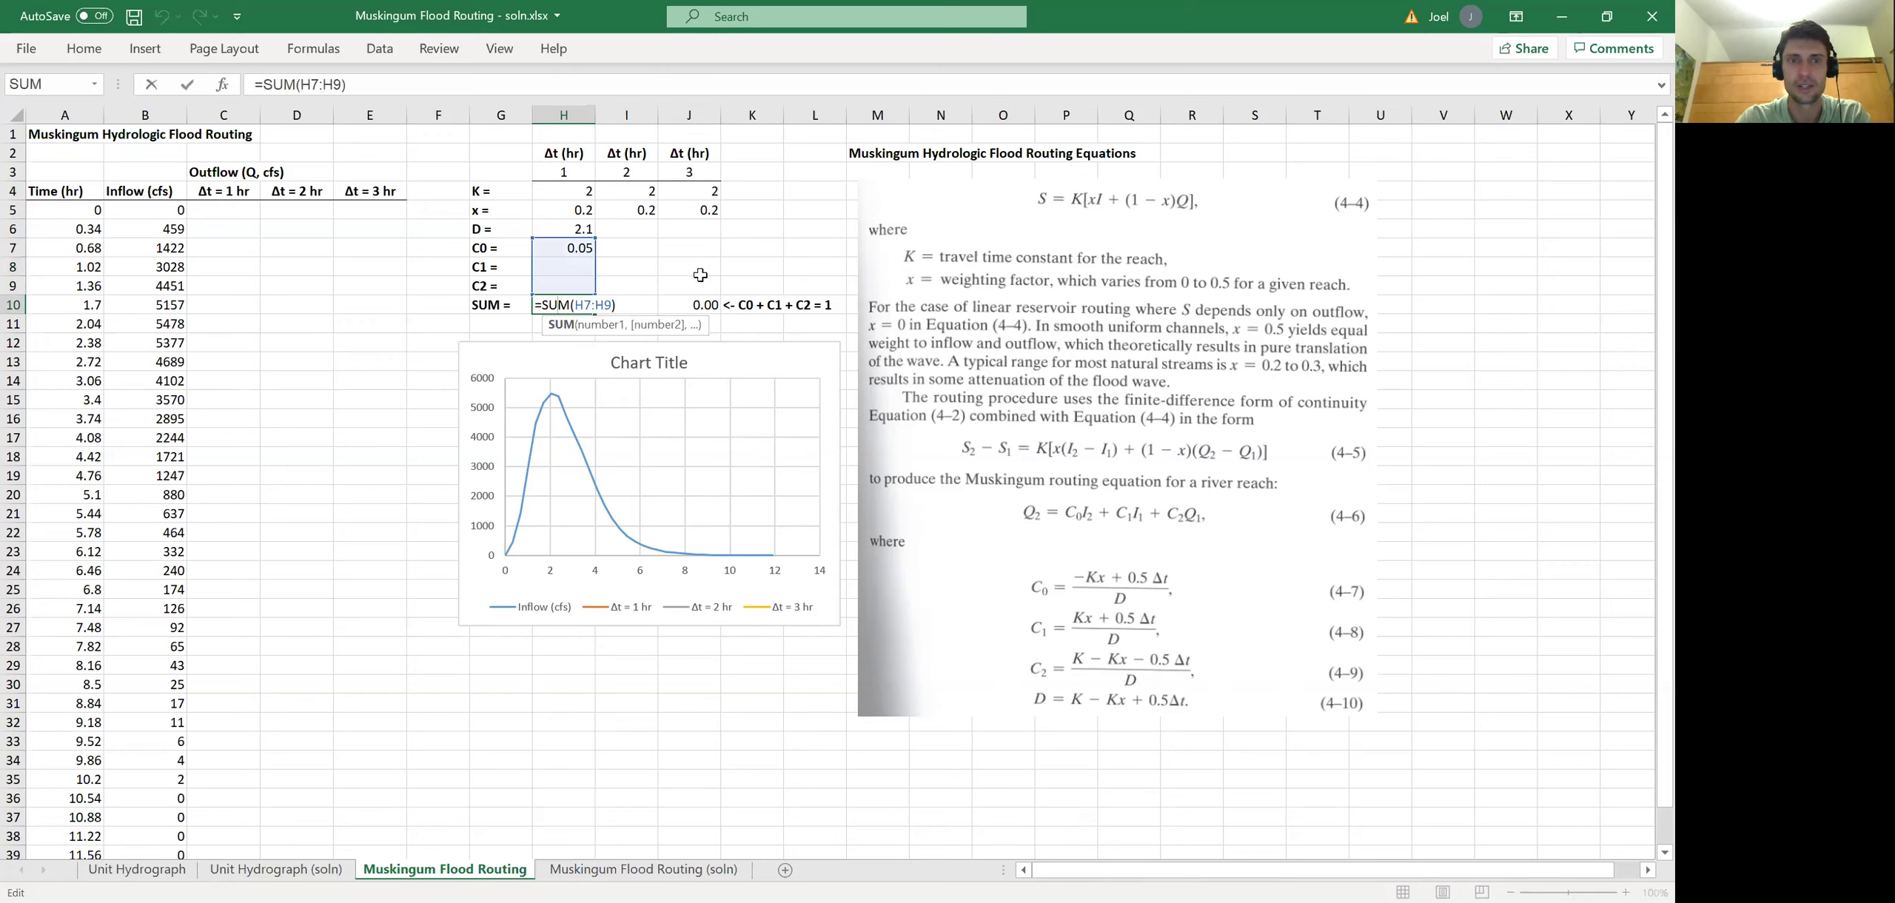
{"action": "key", "text": "Return"}
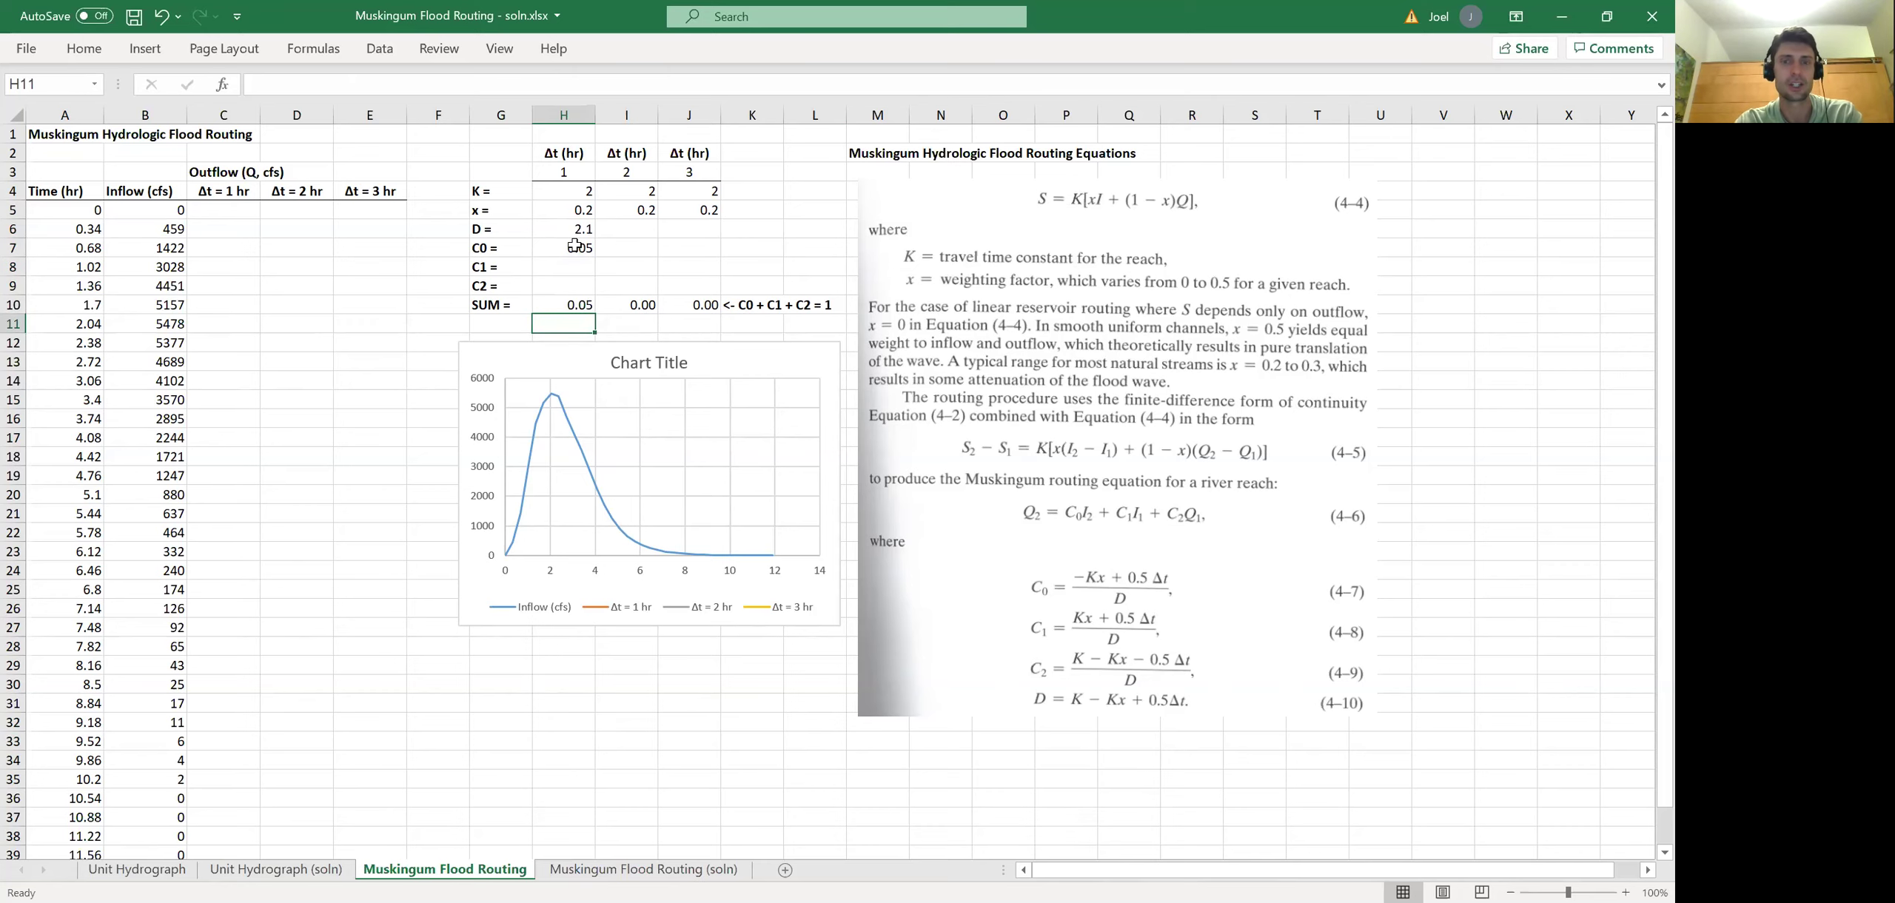
- Check the starting outflow cells on the Muskingum Flood Routing (soln) sheet and set the initial 1 hr outflow in C5 to 0
{"action": "left_click", "coordinate": [224, 212]}
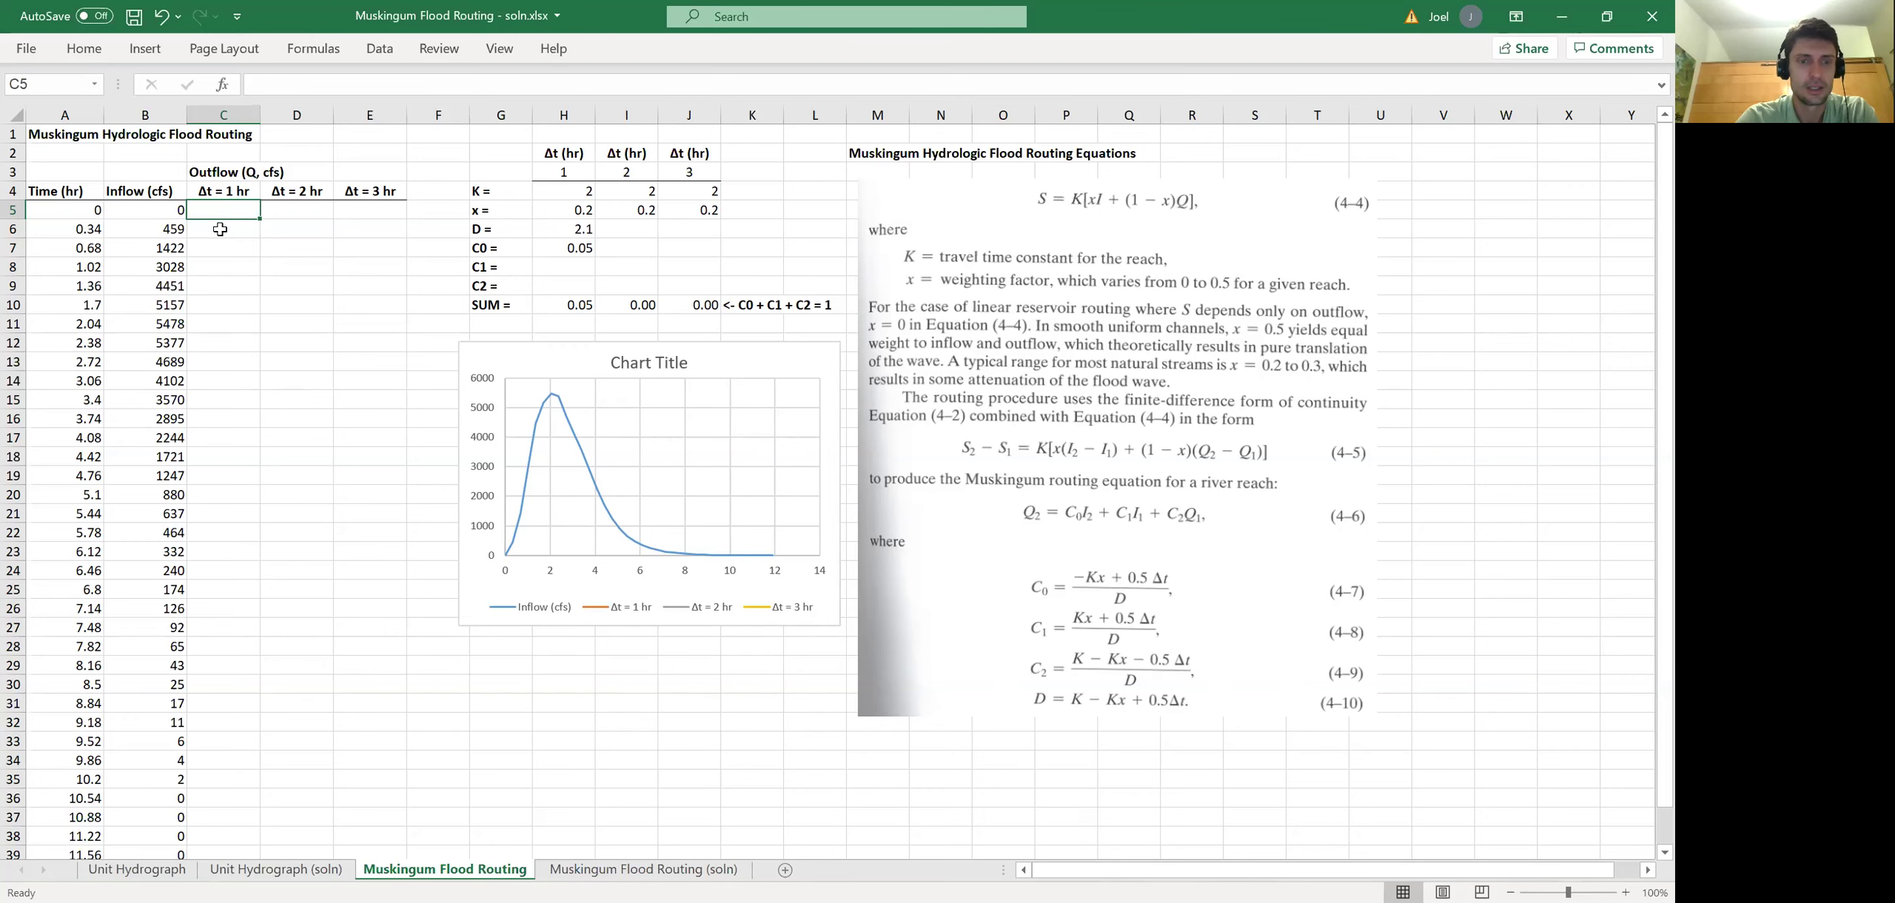
{"action": "left_click", "coordinate": [643, 869]}
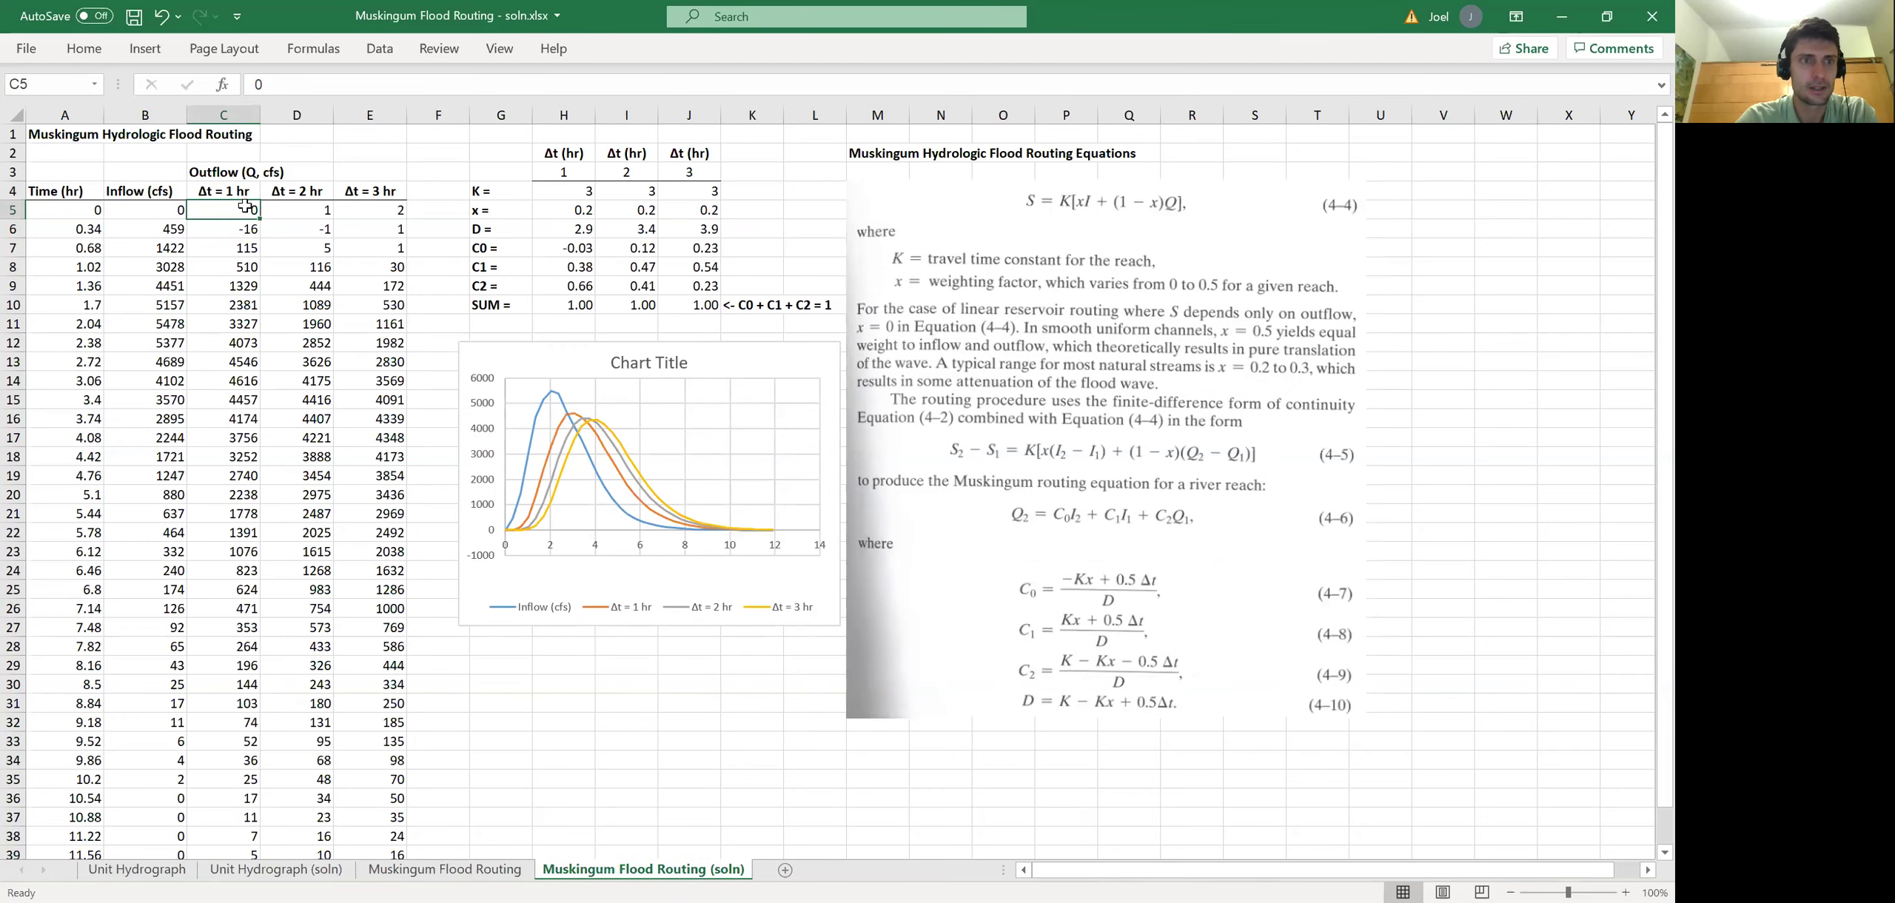
{"action": "left_click", "coordinate": [237, 228]}
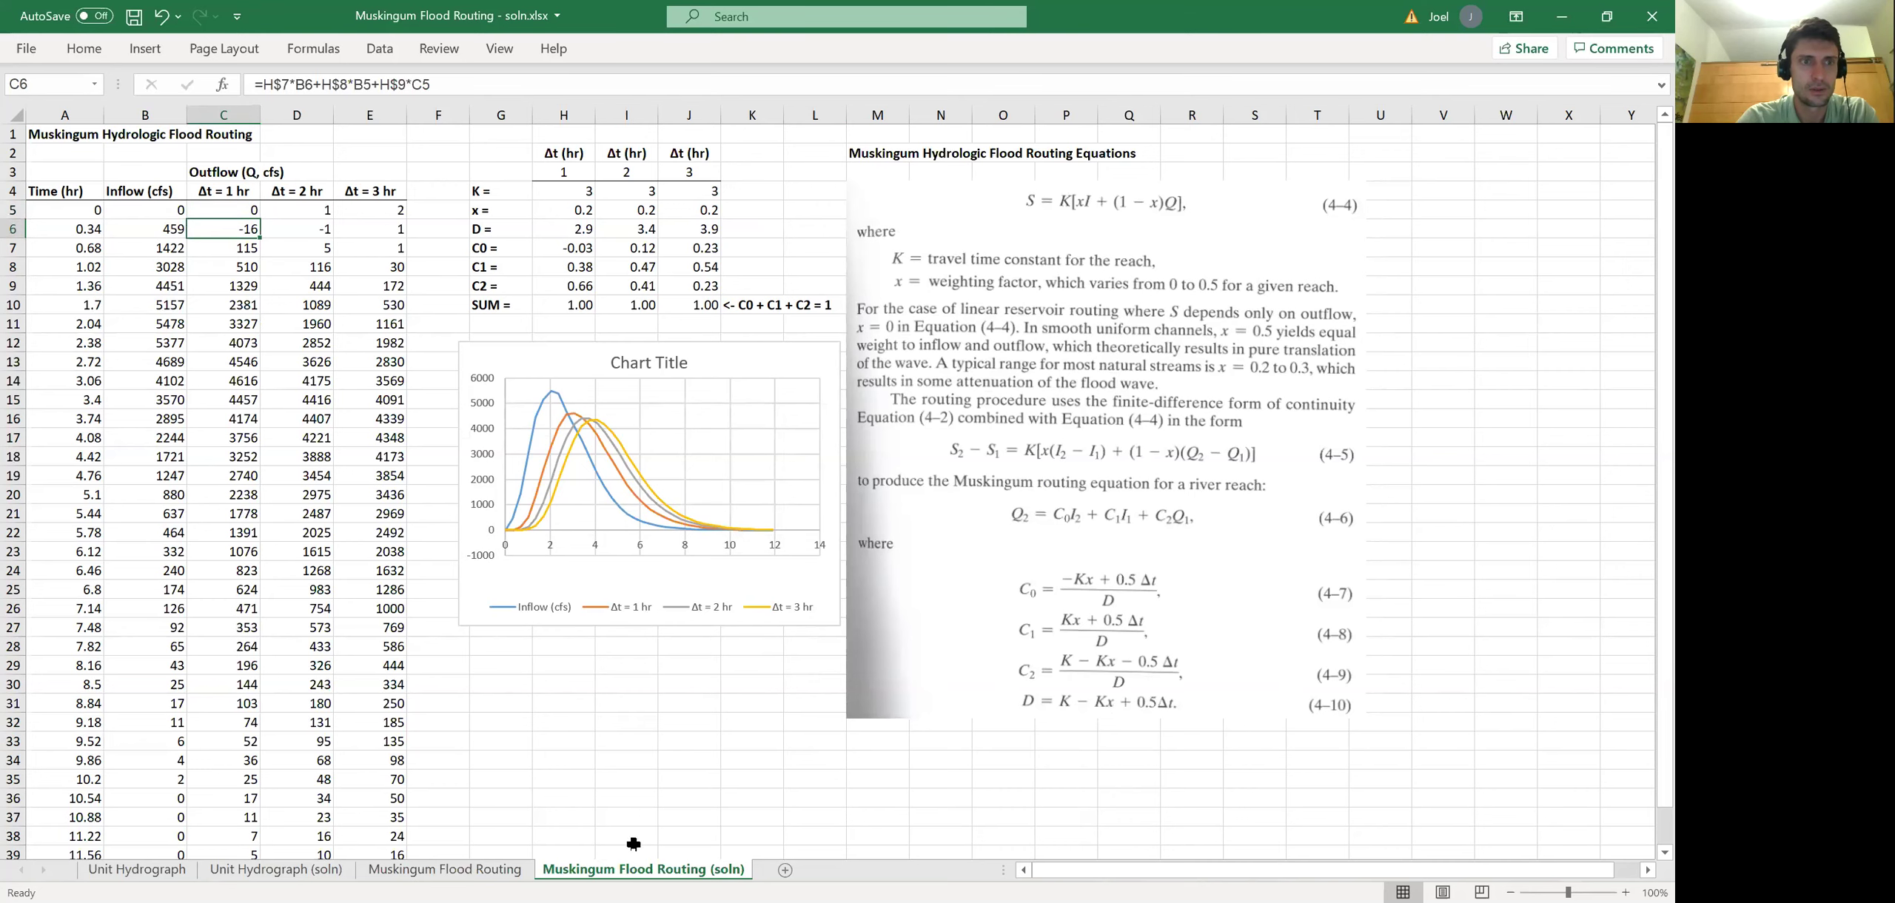
{"action": "left_click", "coordinate": [446, 869]}
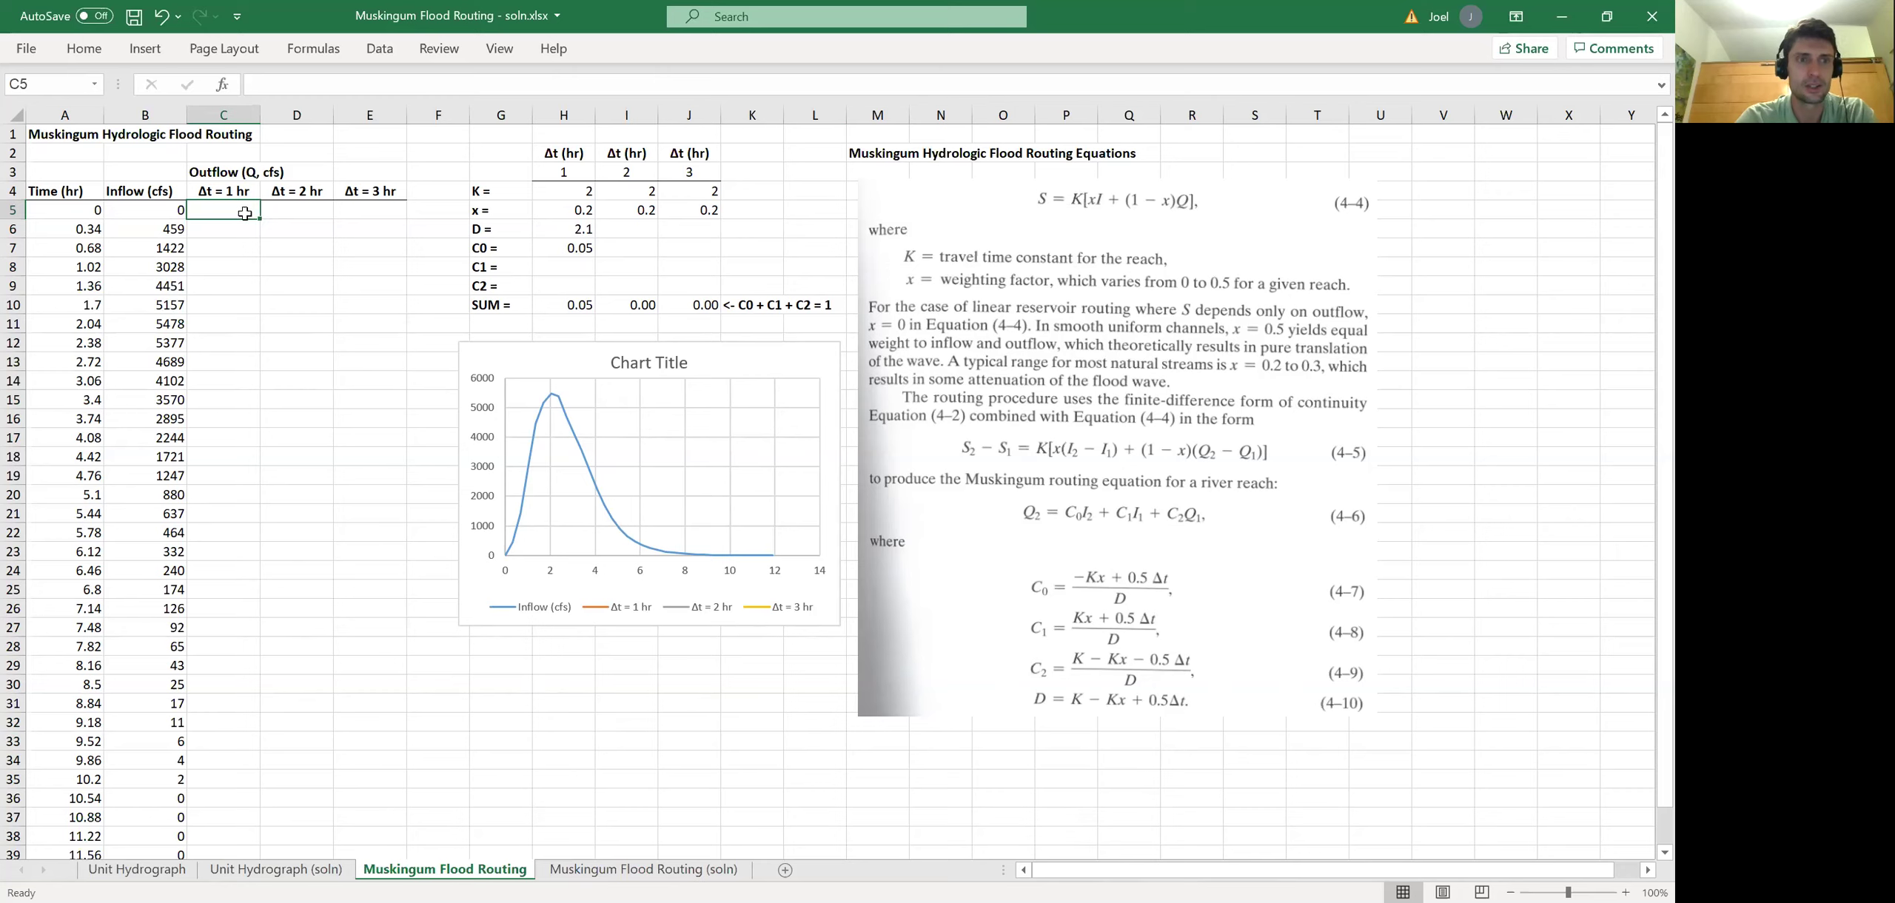
{"action": "type", "text": "0"}
{"action": "key", "text": "Return"}
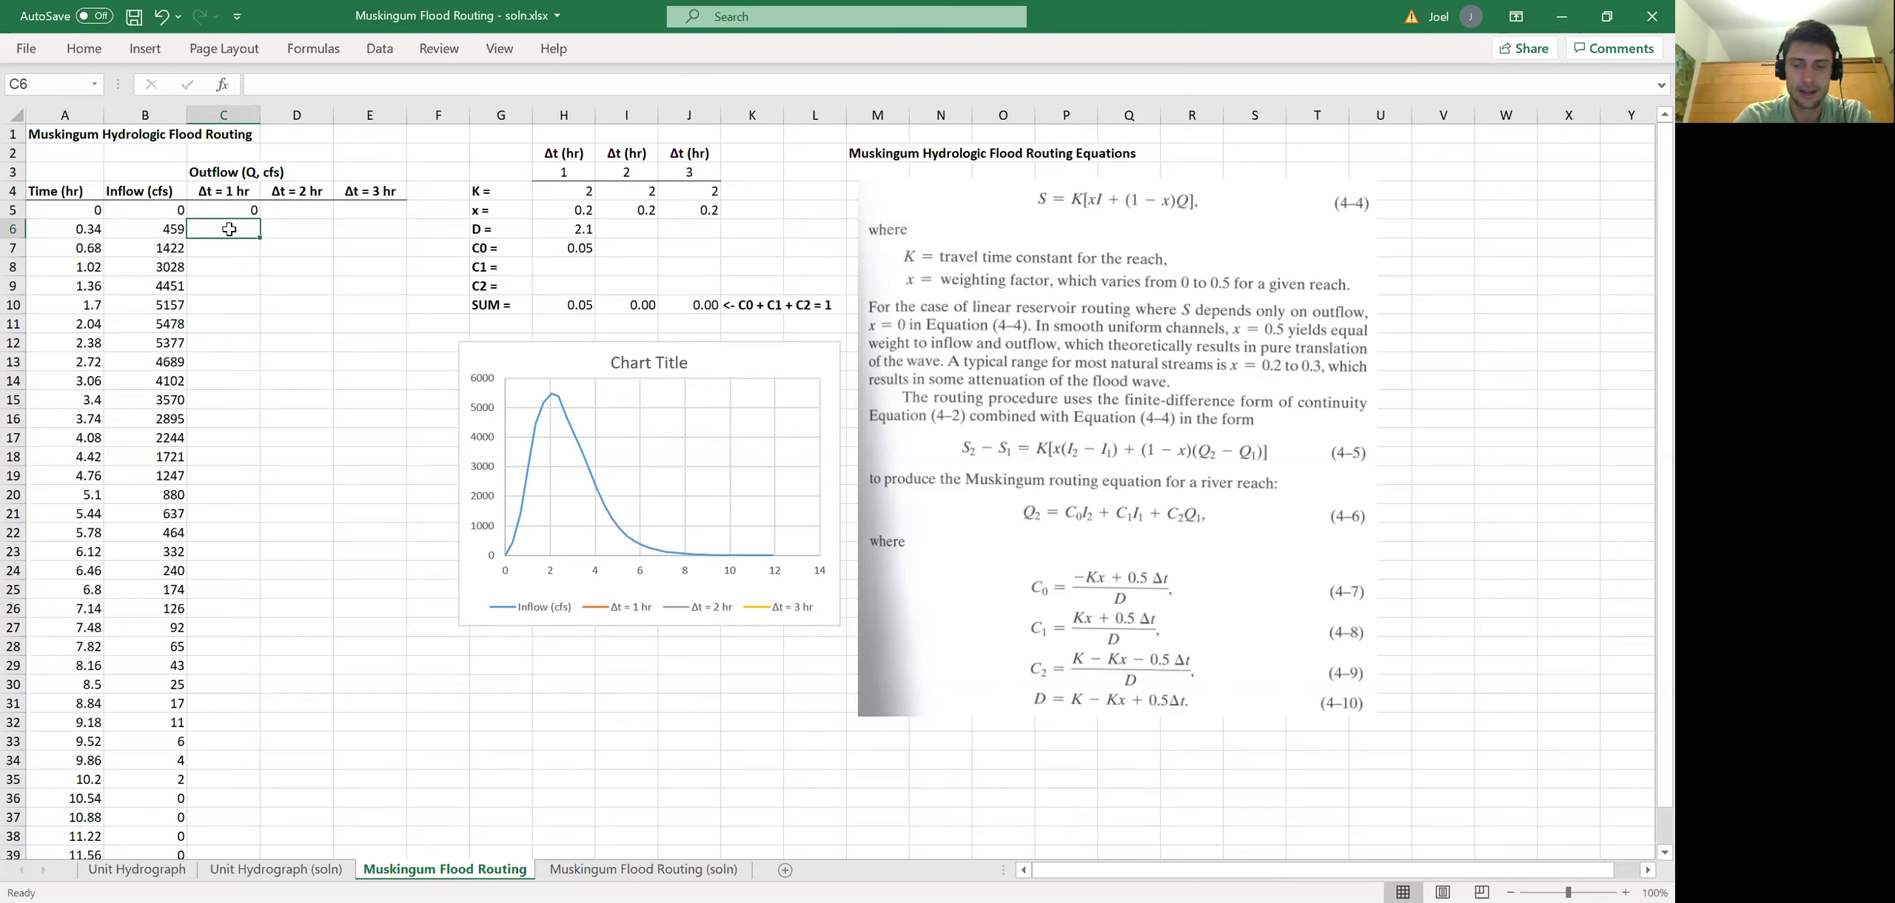
- Build the 1 hr outflow routing formula in C6 as =H7*B6+H8*B5+H9*C5
{"action": "type", "text": "="}
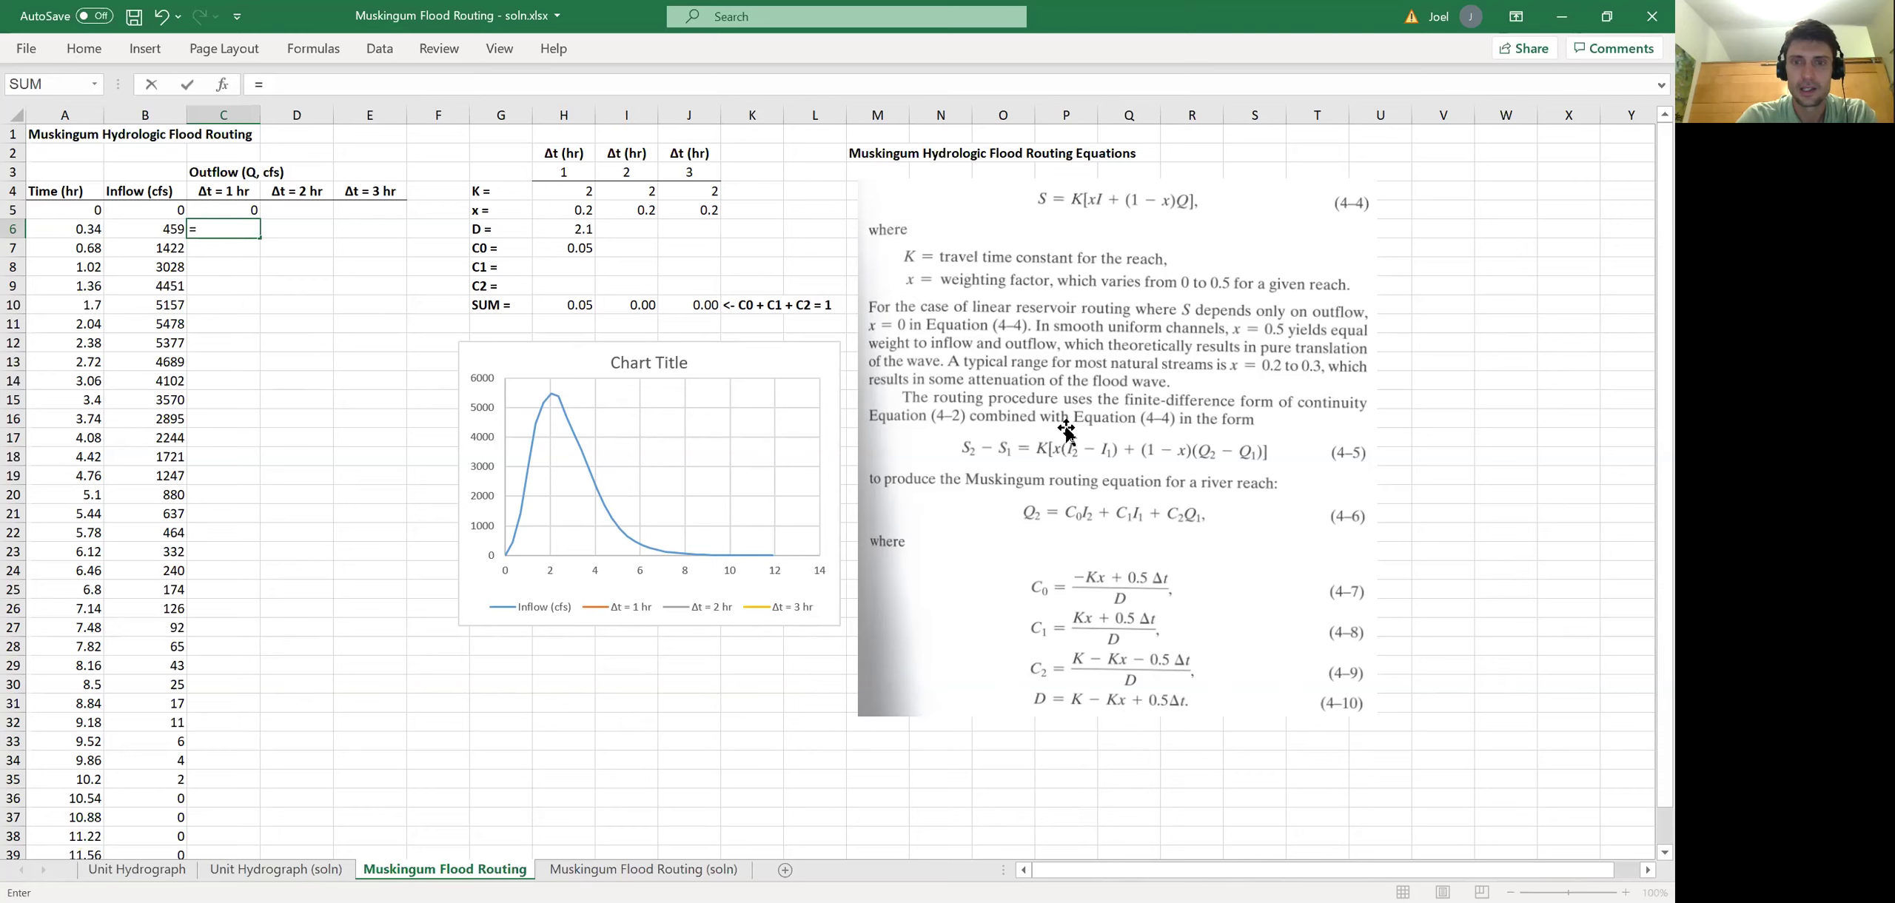
{"action": "left_click", "coordinate": [566, 247]}
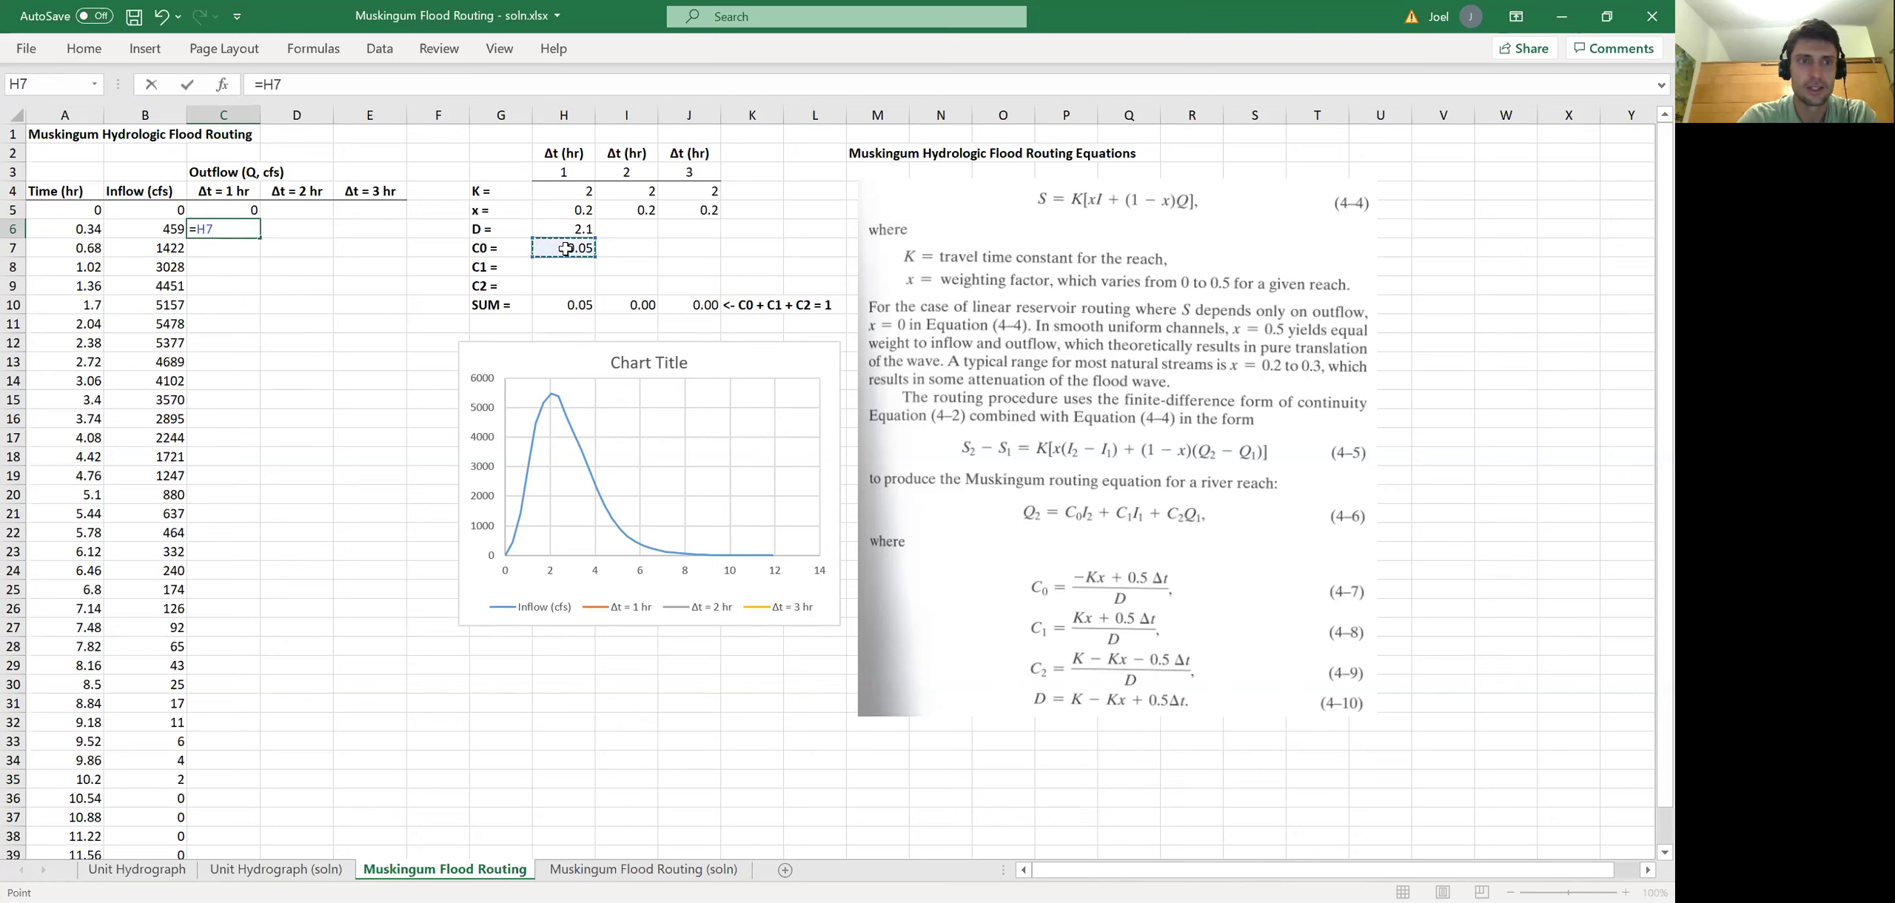
{"action": "type", "text": "*"}
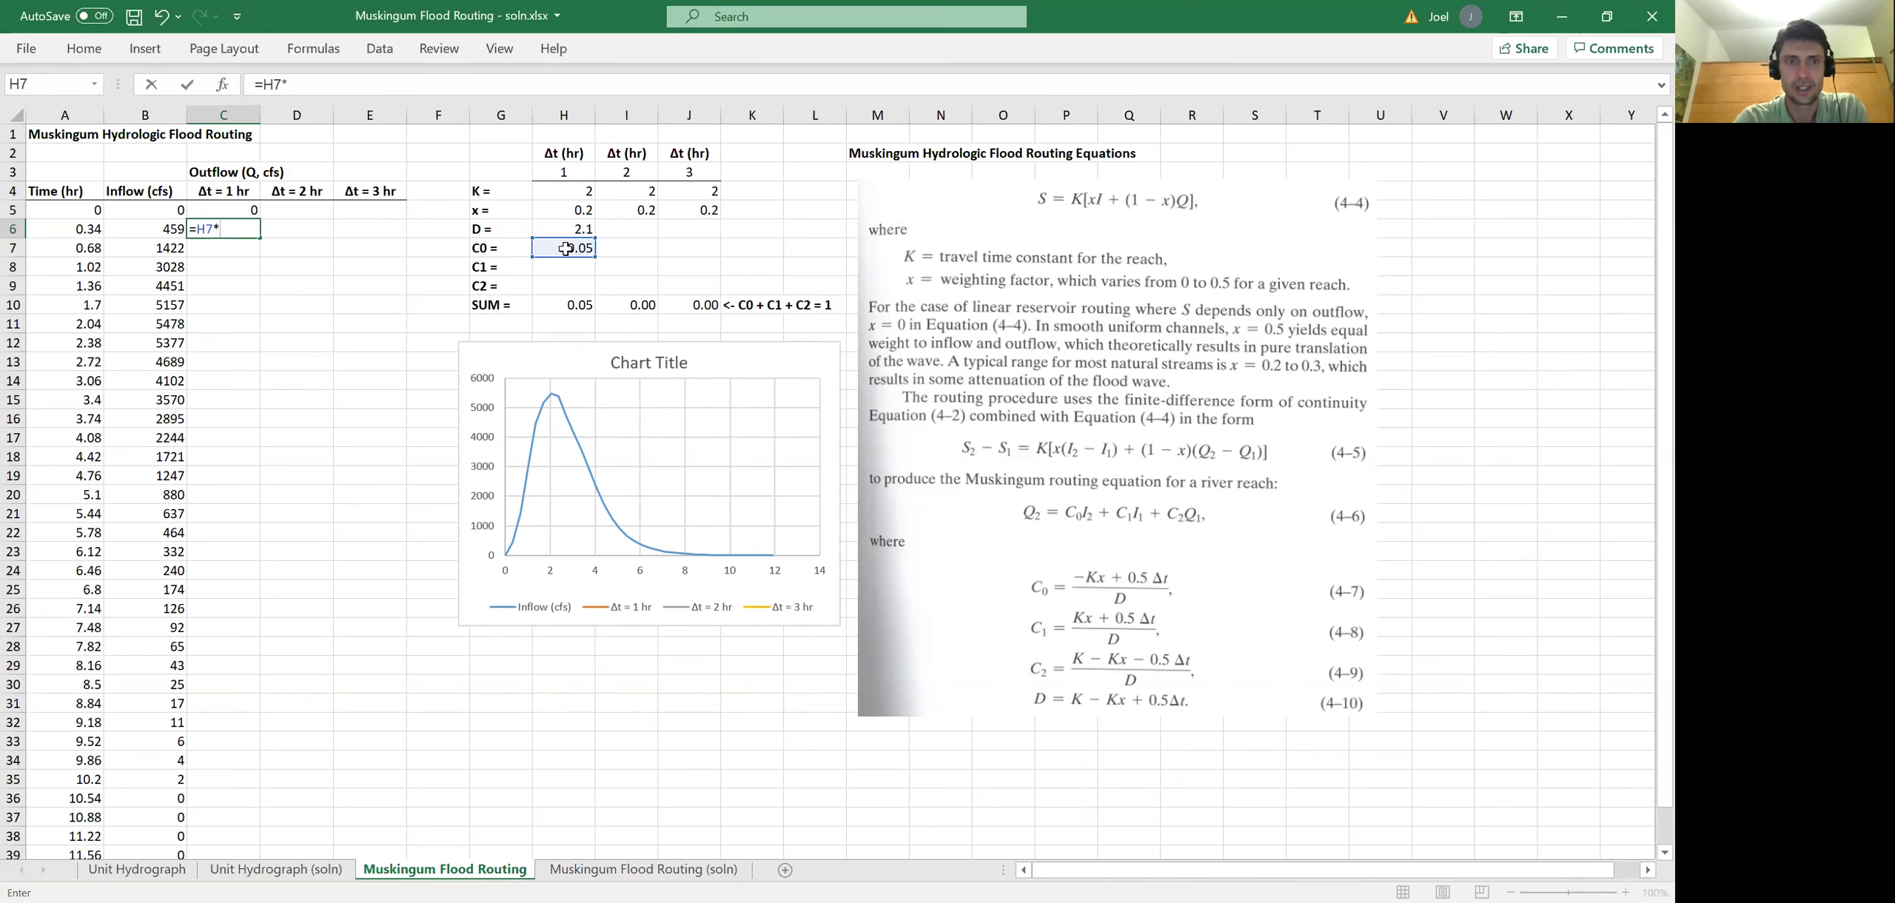
{"action": "left_click", "coordinate": [148, 231]}
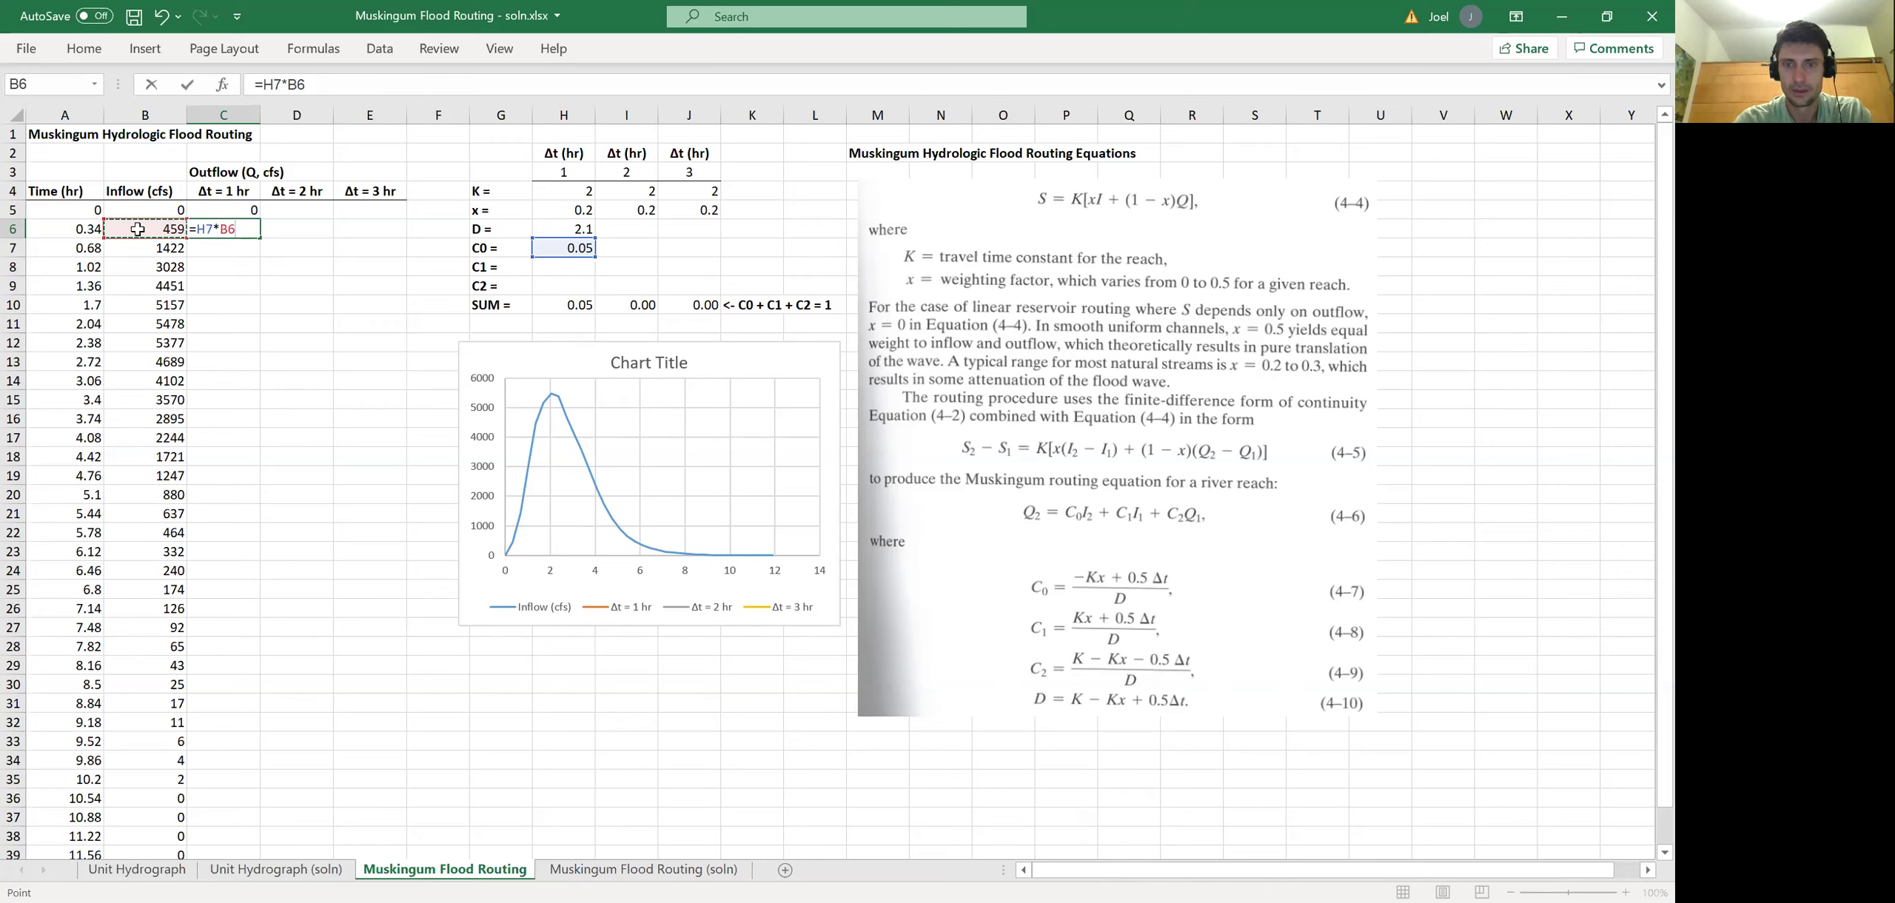
{"action": "type", "text": "+"}
{"action": "left_click", "coordinate": [577, 272]}
{"action": "type", "text": "*"}
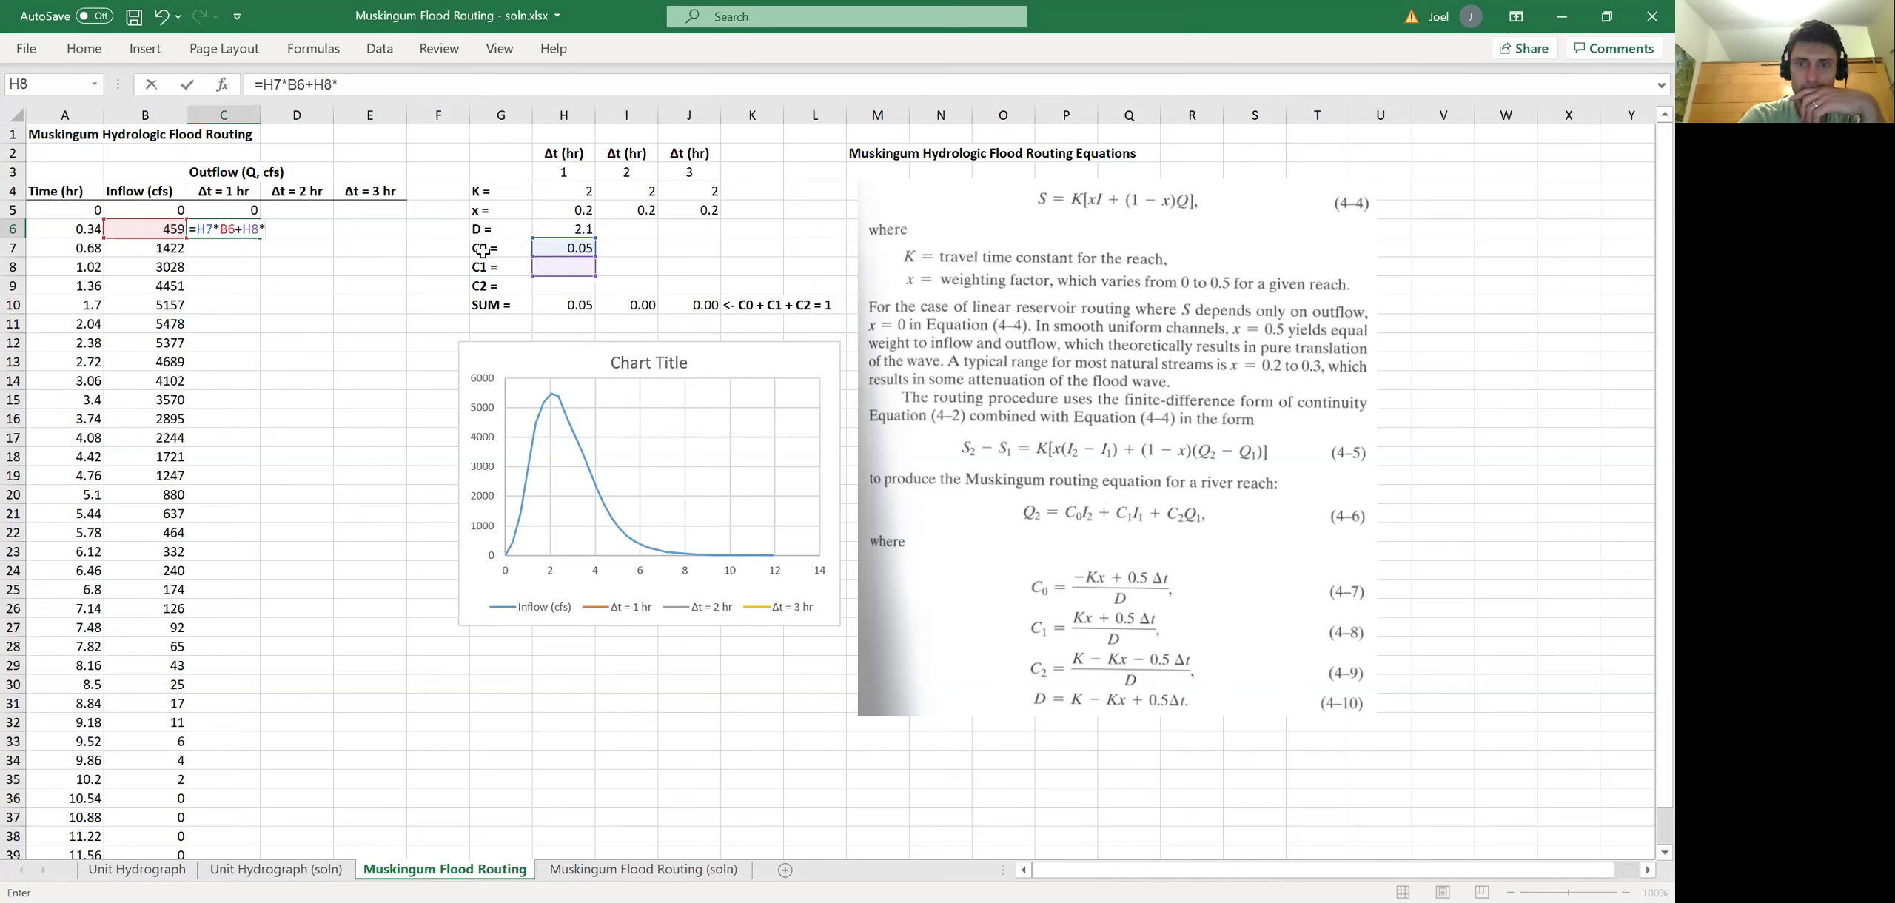
{"action": "left_click", "coordinate": [158, 207]}
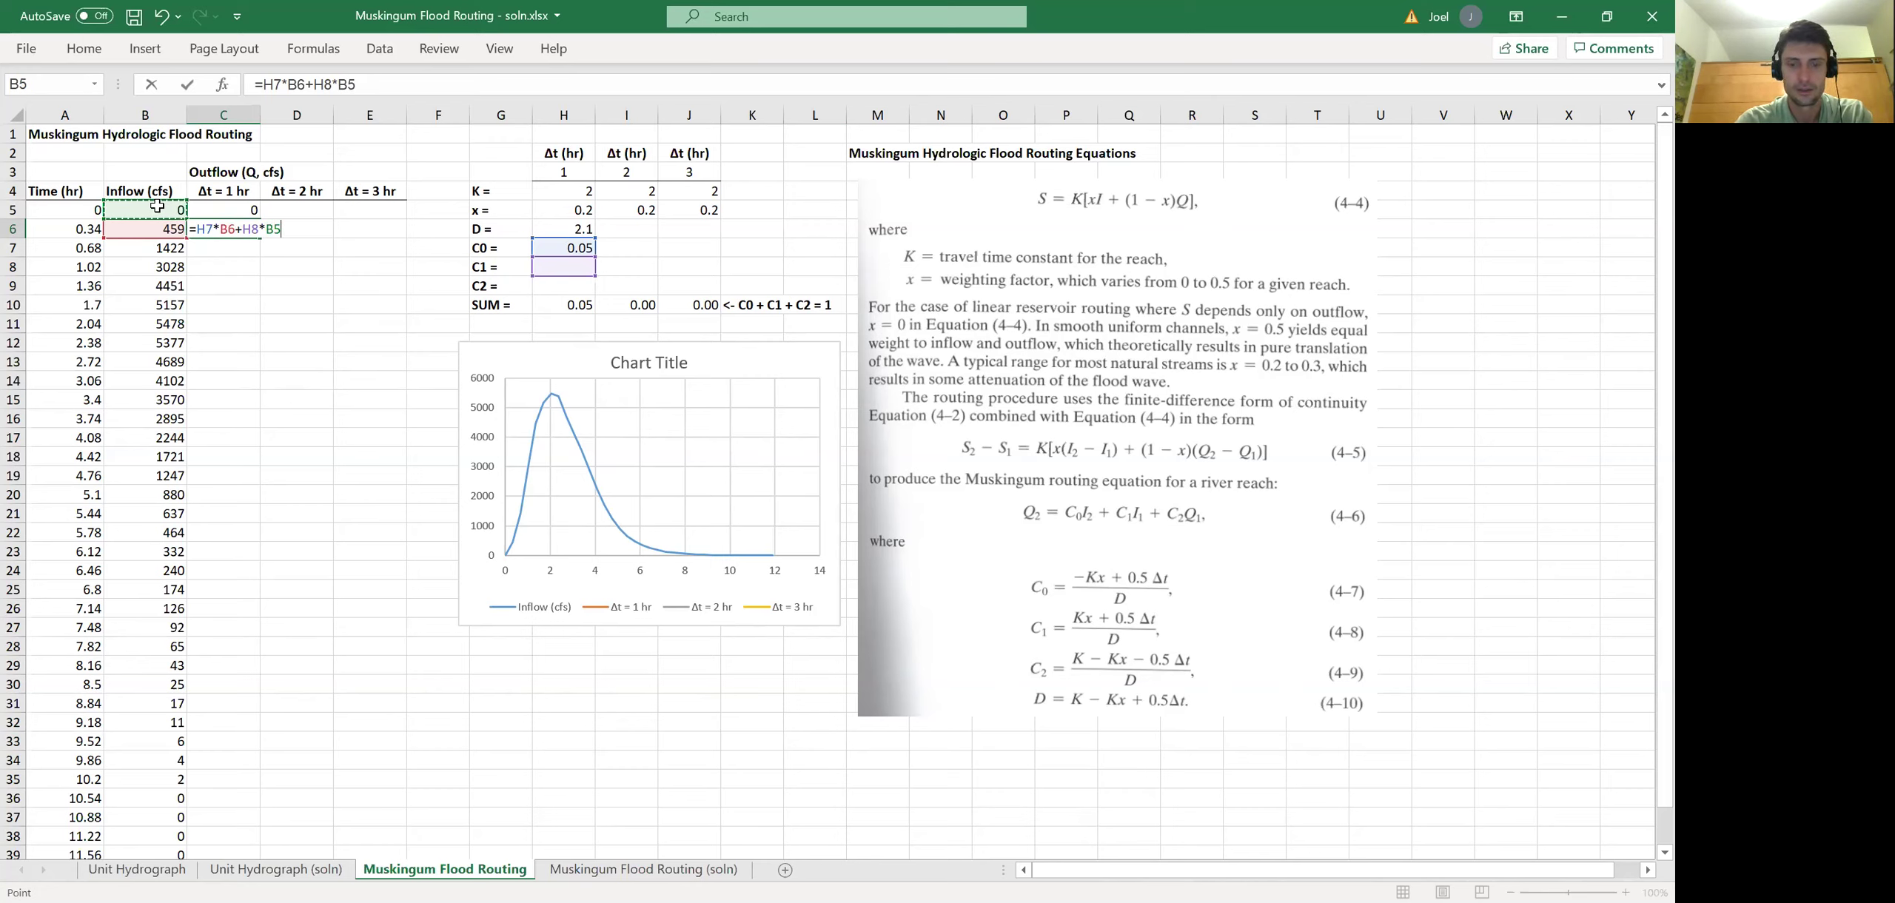
{"action": "type", "text": "+"}
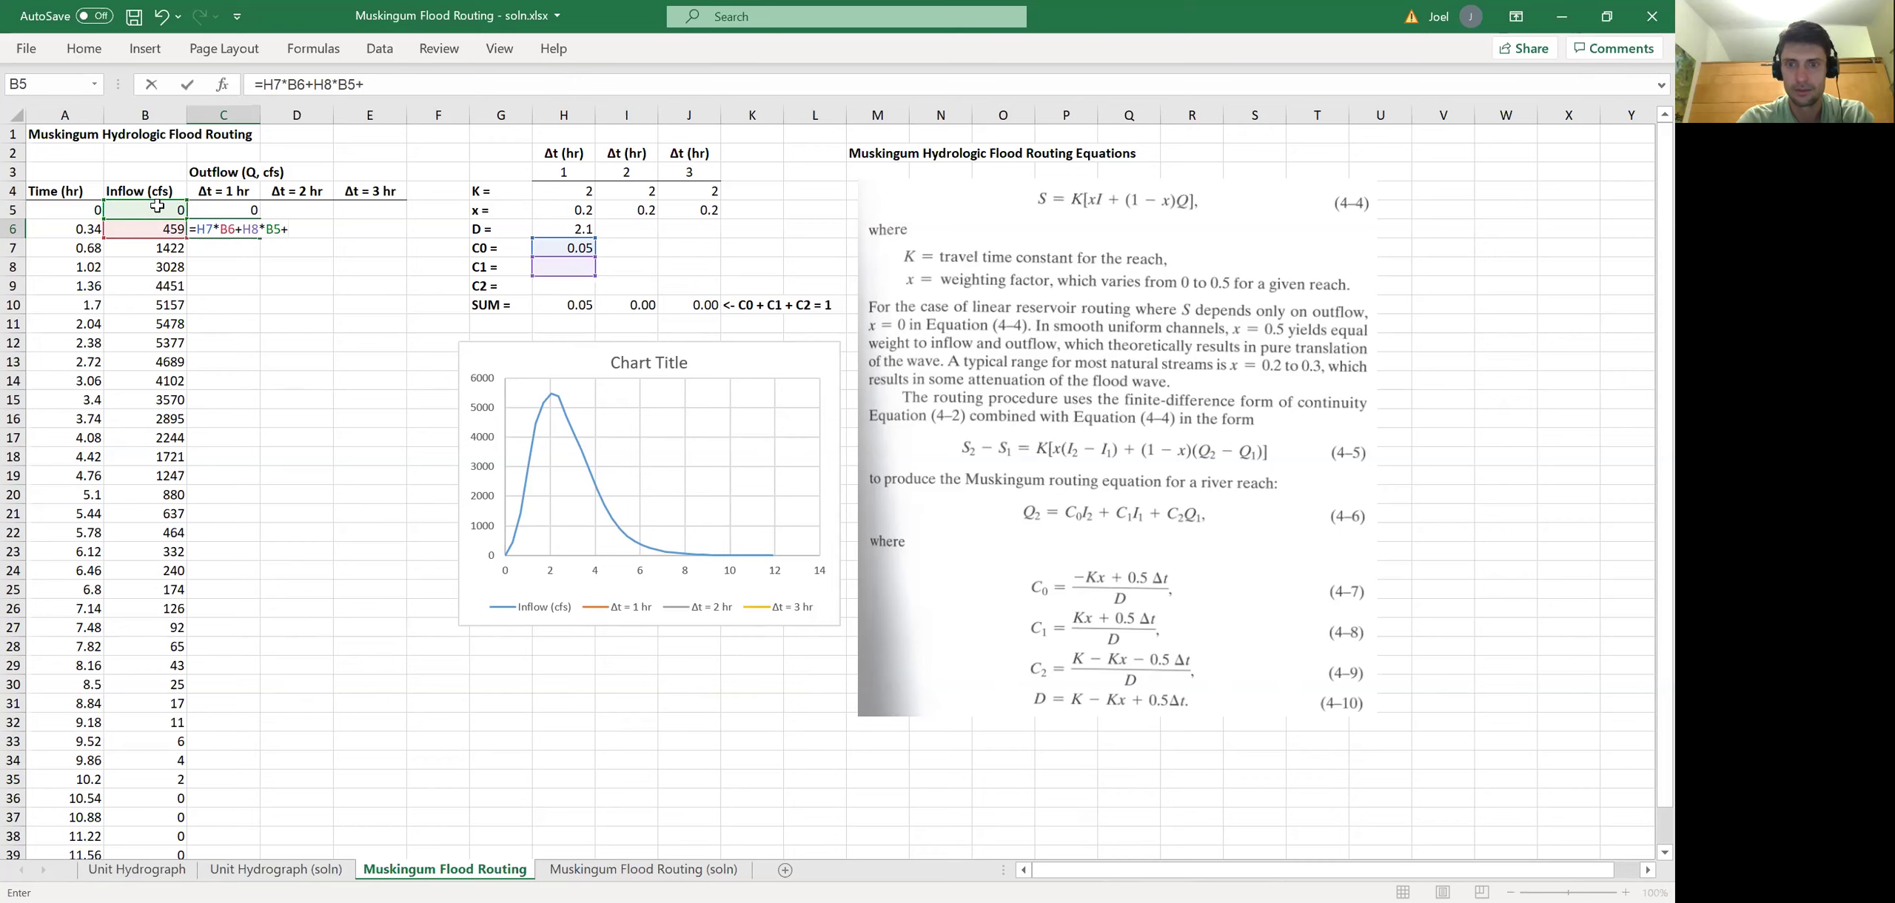
{"action": "left_click", "coordinate": [561, 285]}
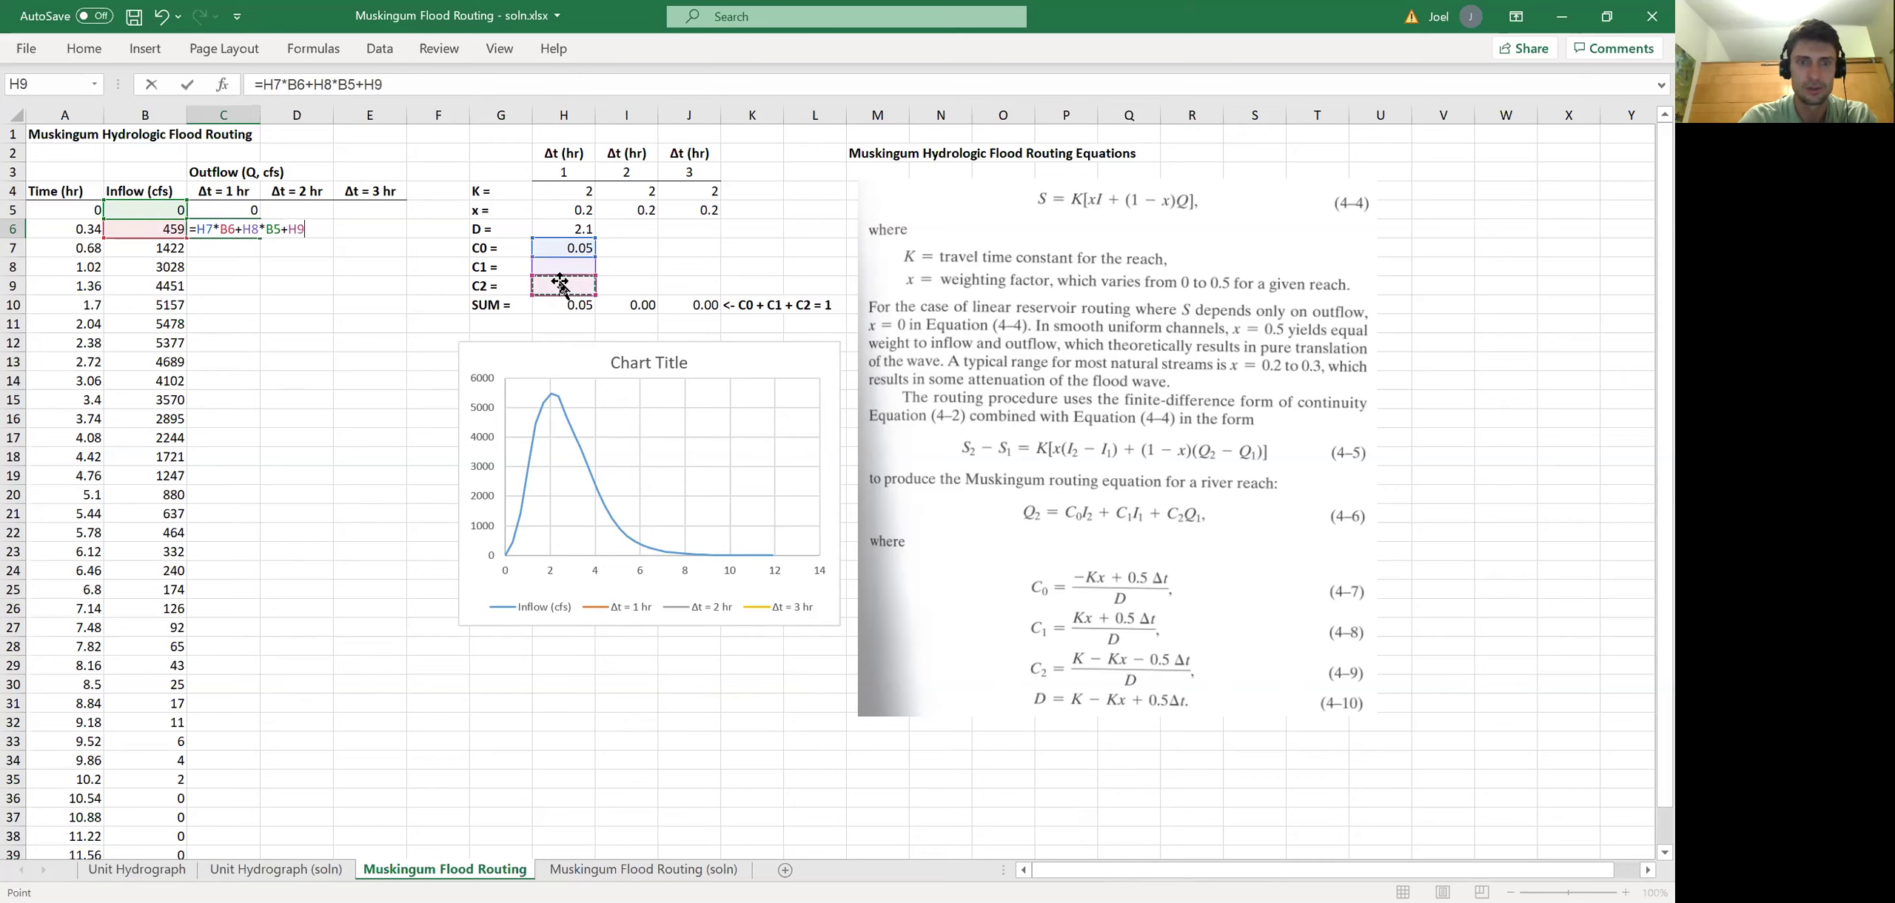
{"action": "type", "text": "*"}
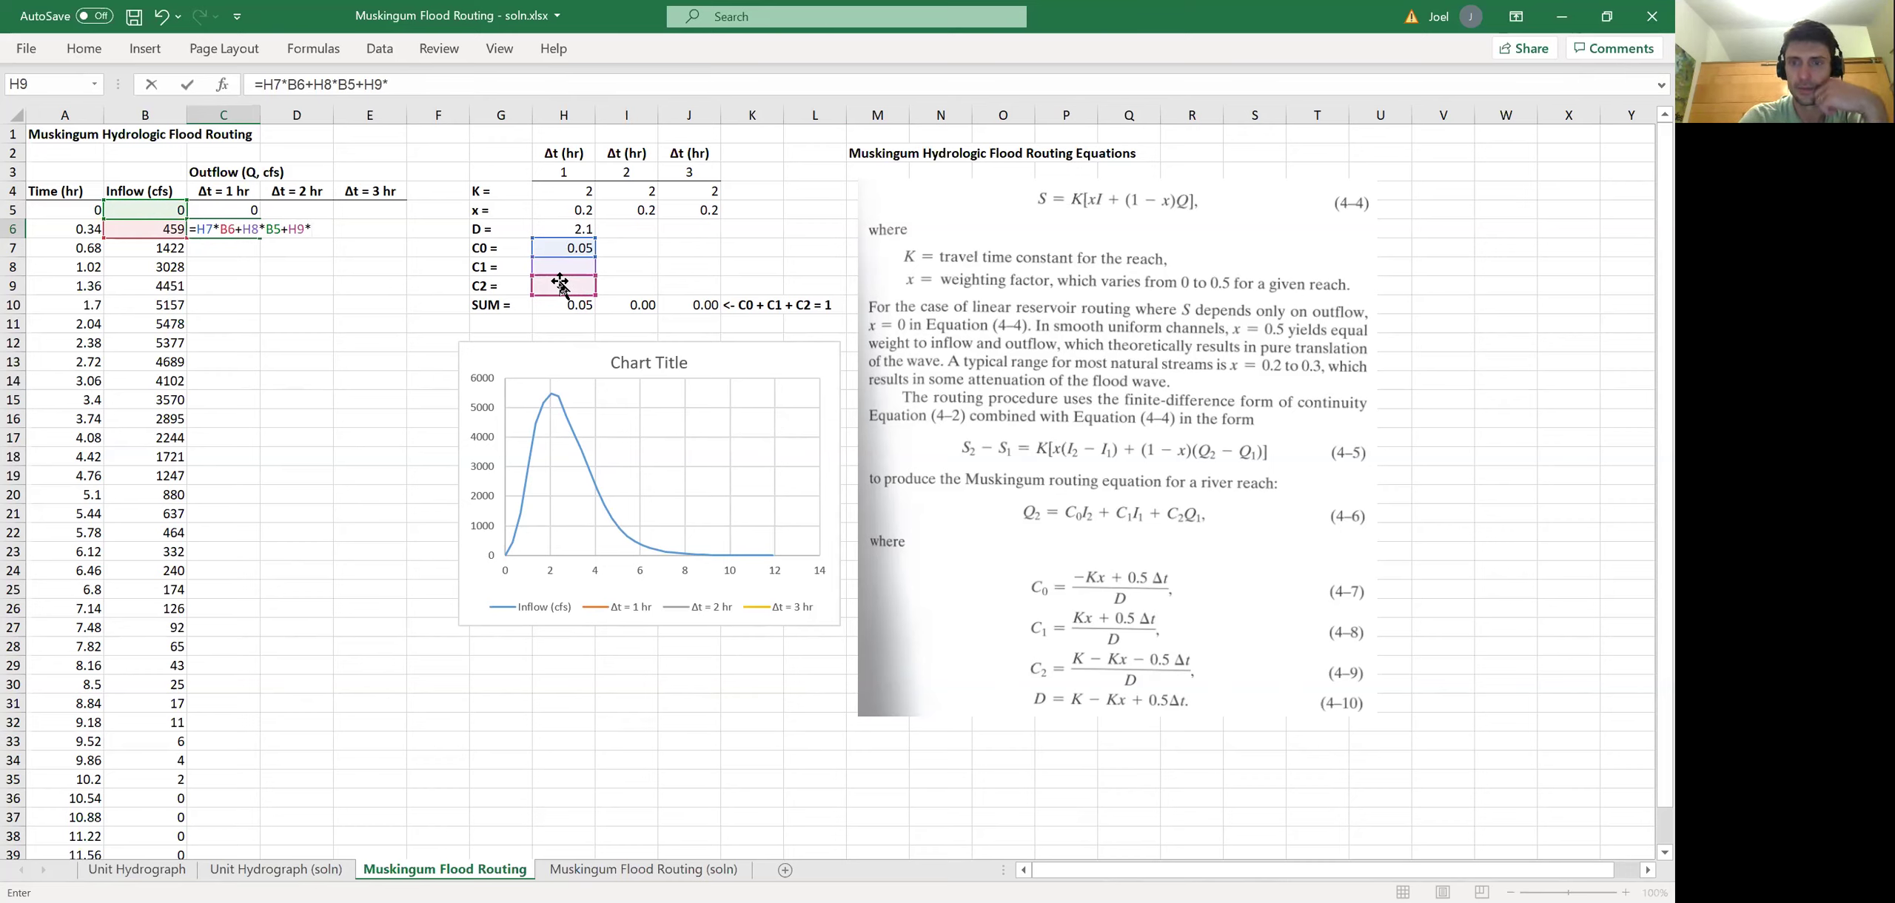
{"action": "left_click", "coordinate": [217, 210]}
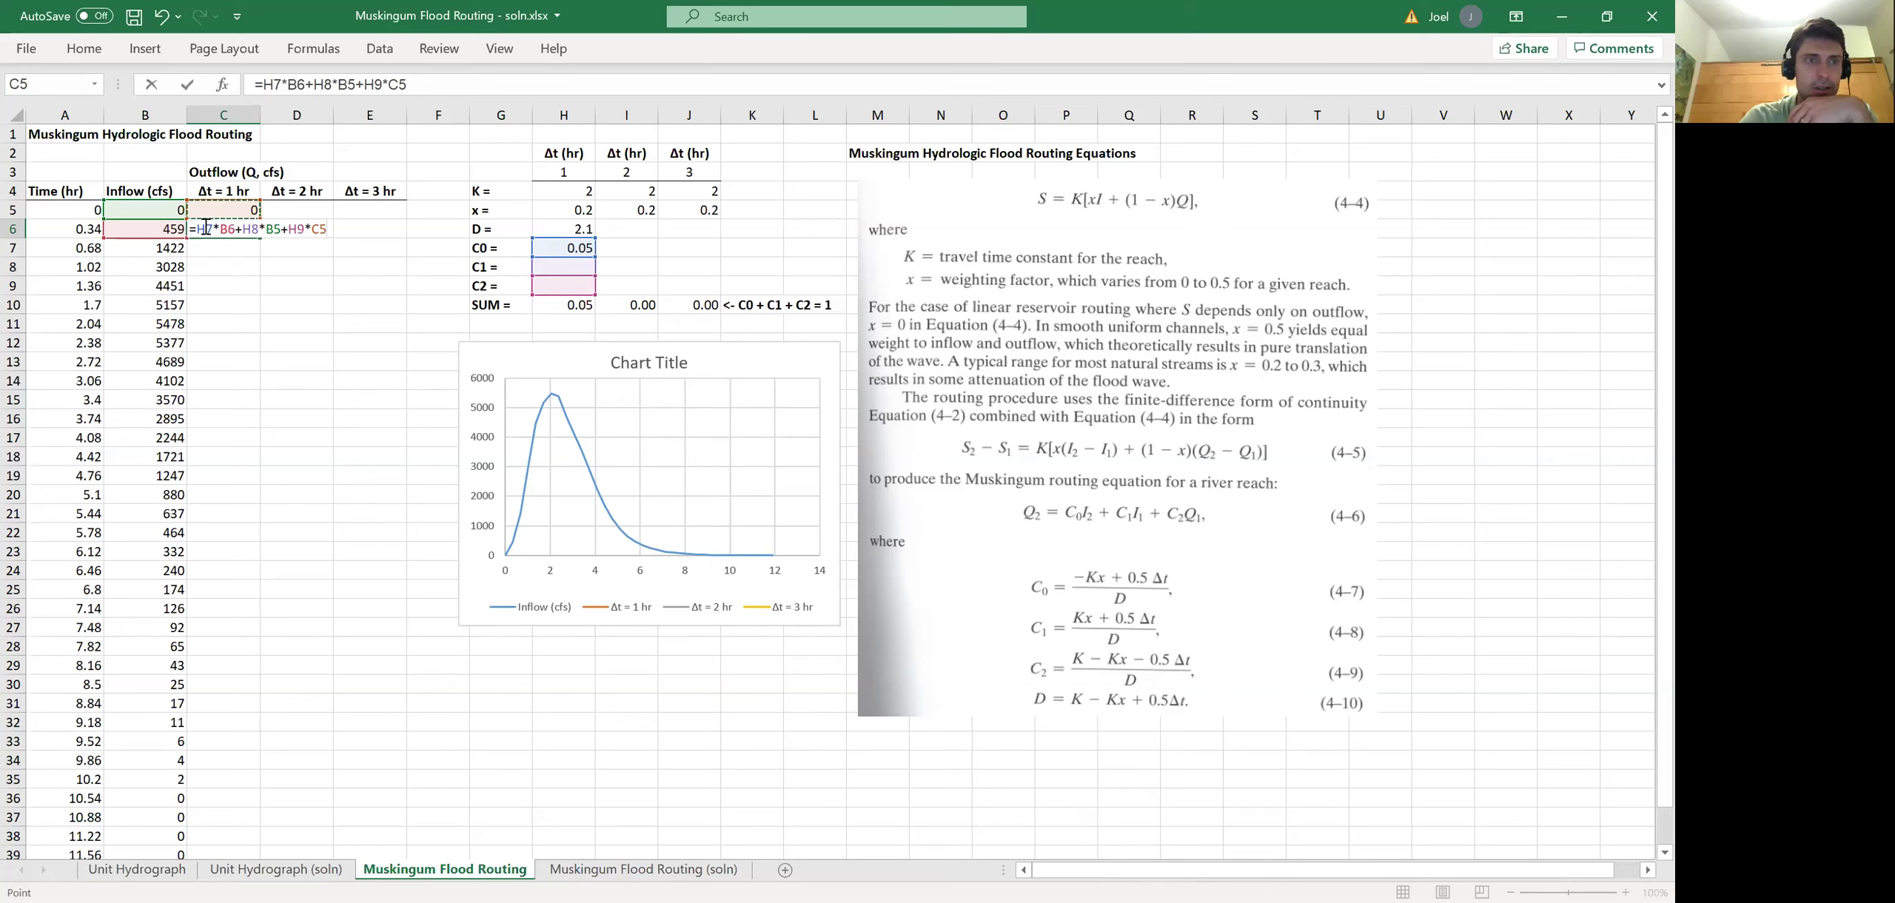
- Make the coefficient references in the C6 routing formula absolute, giving =$H$7*B6+$H$8*B5+$H$9*C5
{"action": "left_click", "coordinate": [209, 232]}
{"action": "type", "text": "$H$"}
{"action": "type", "text": "$H$"}
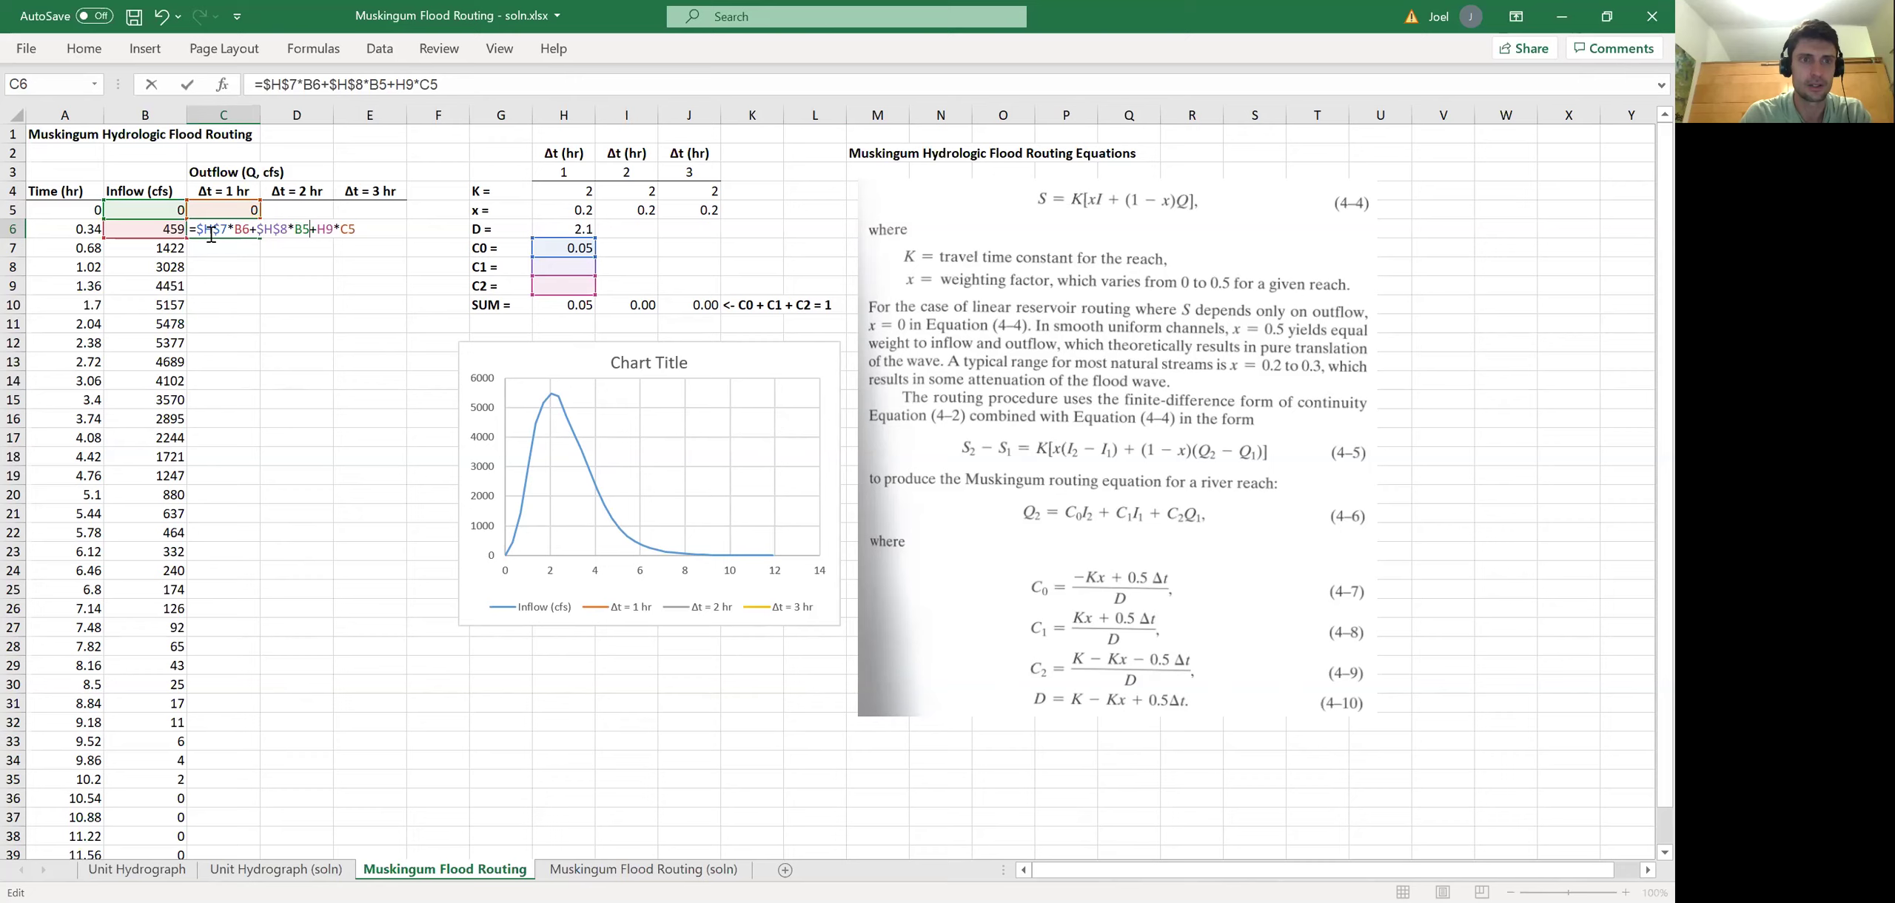
{"action": "type", "text": "$H"}
{"action": "type", "text": "$H$"}
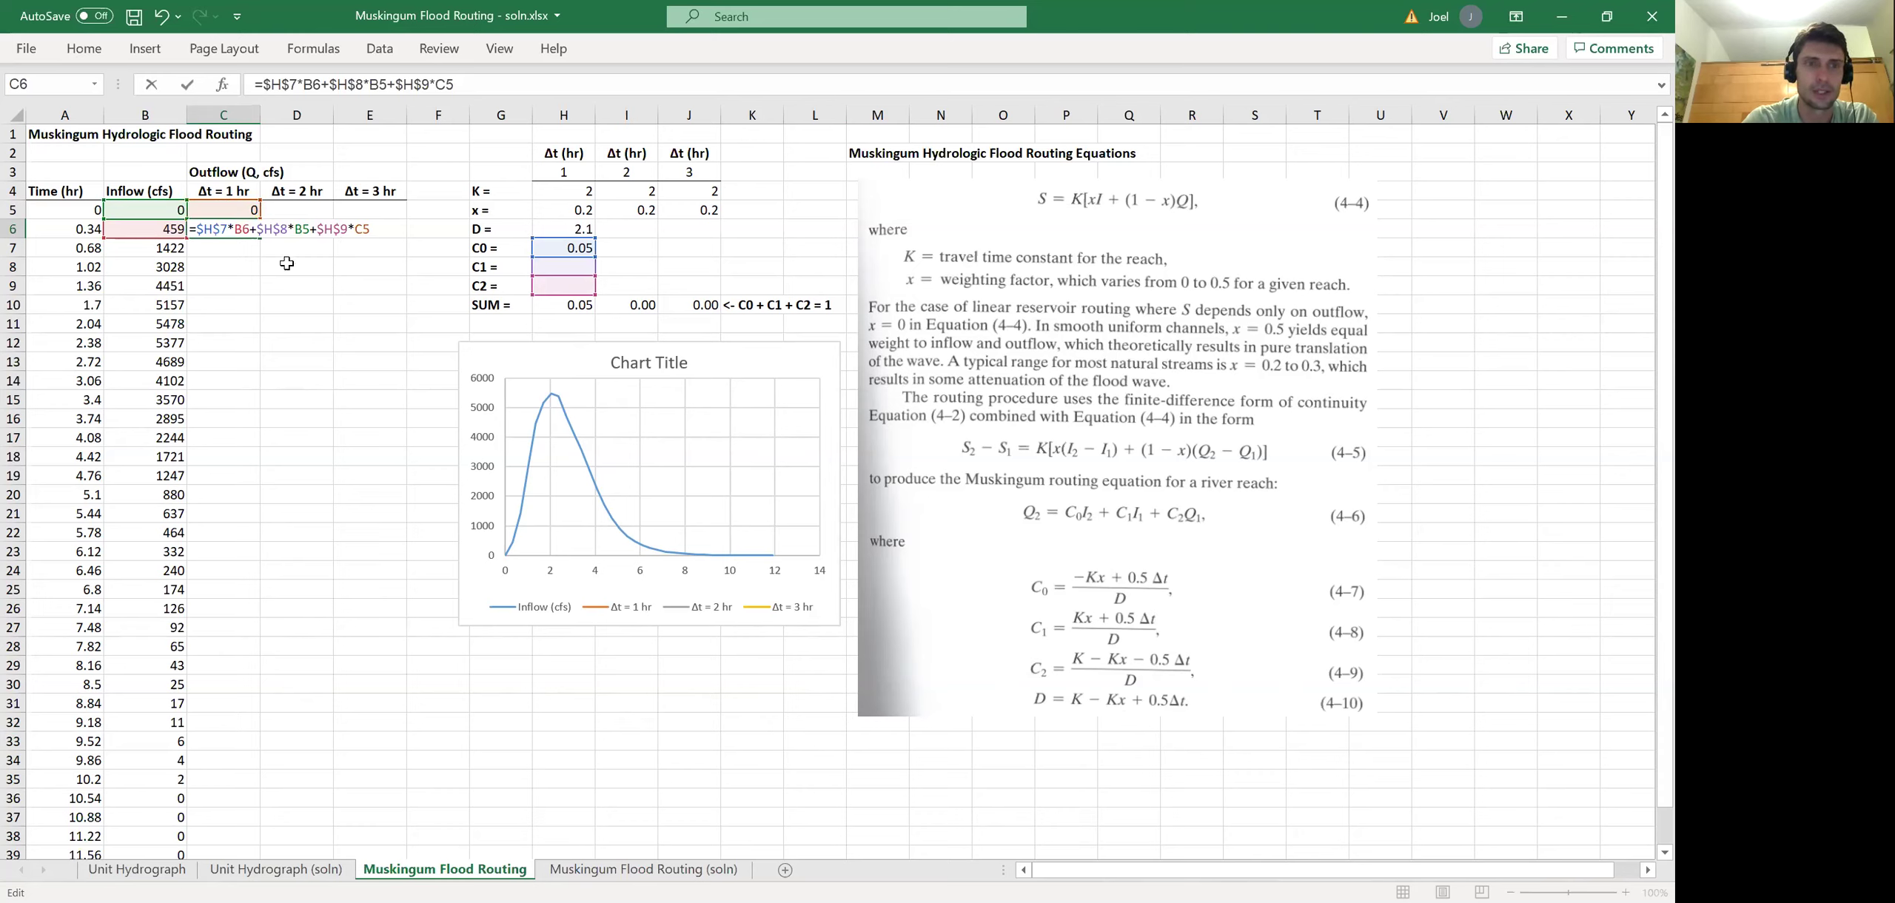
{"action": "key", "text": "Return"}
{"action": "key", "text": "Up"}
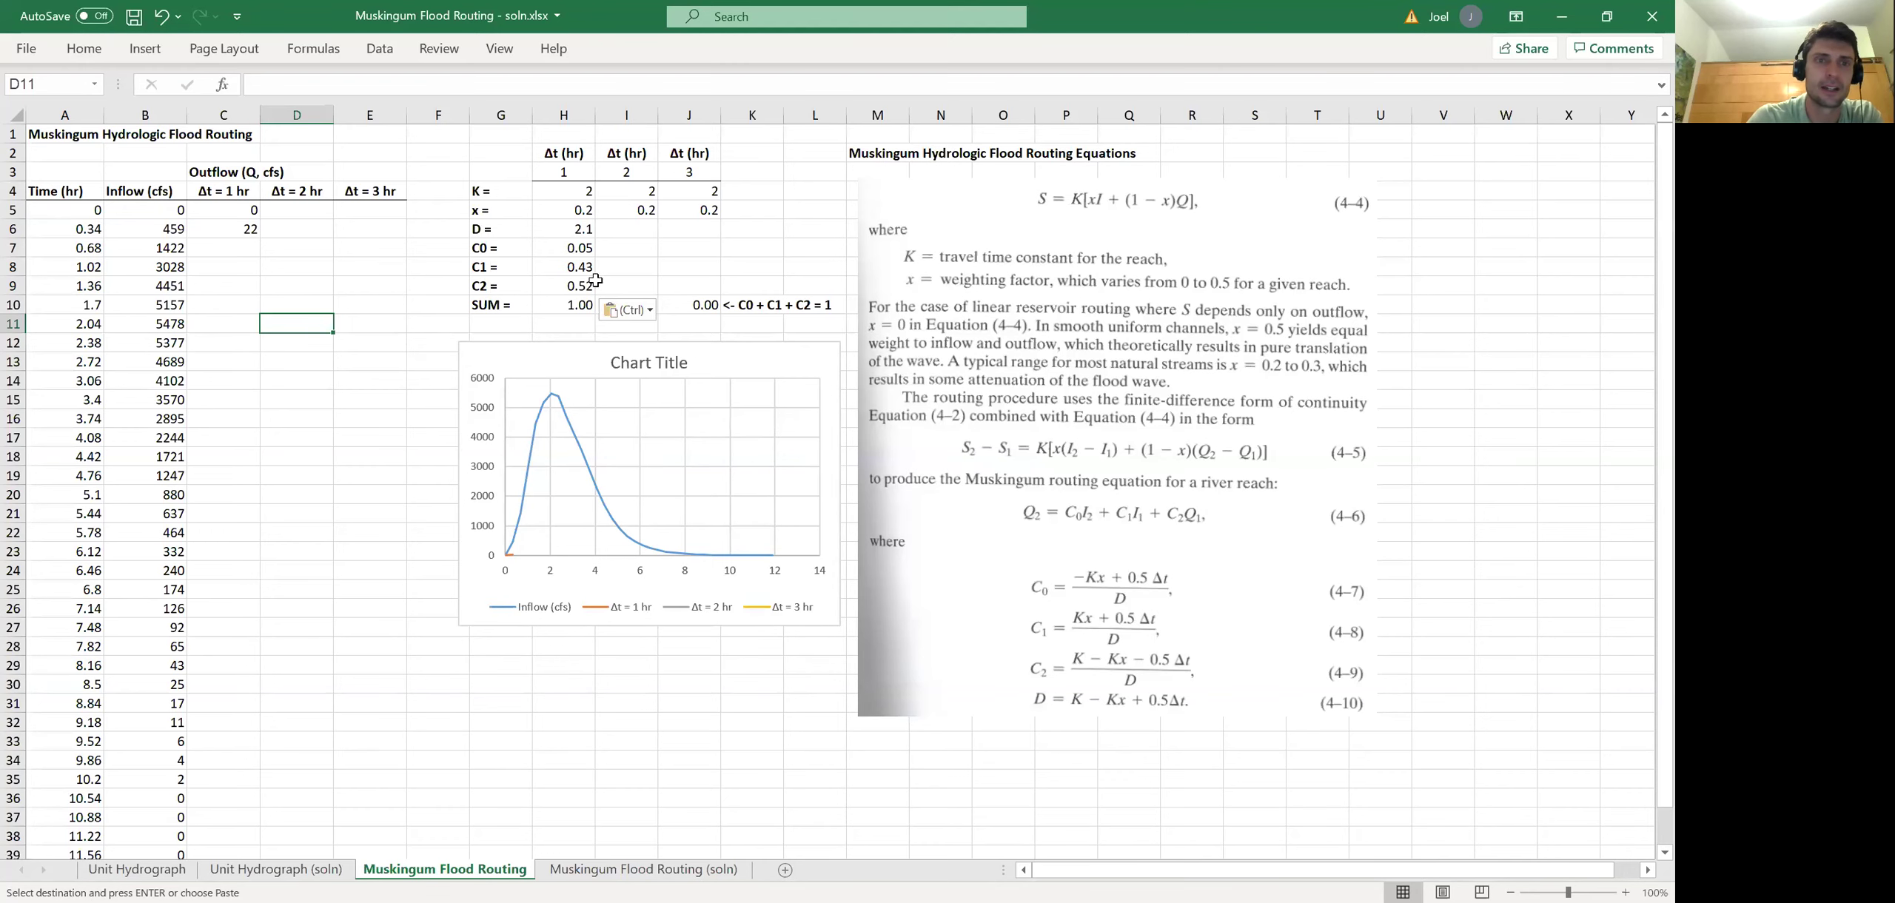
- Fill the C6 routing formula down the 1 hr outflow column and check the copied formula in C14
{"action": "left_click", "coordinate": [223, 225]}
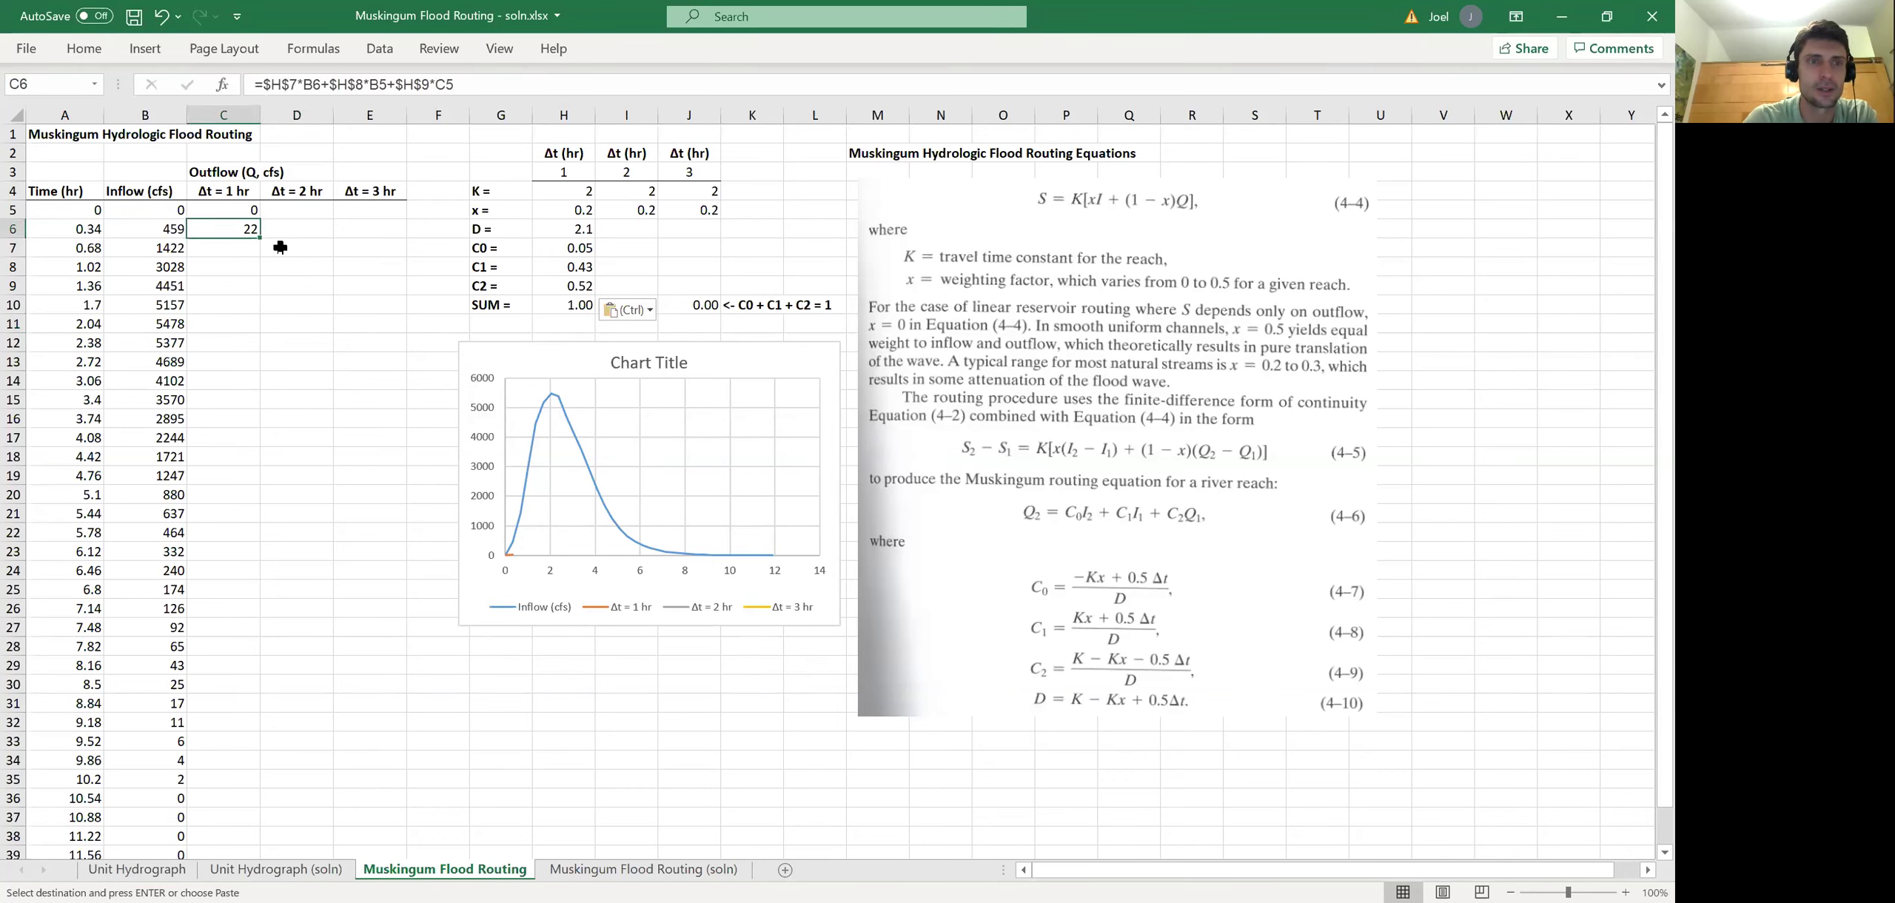
{"action": "double_click", "coordinate": [260, 236]}
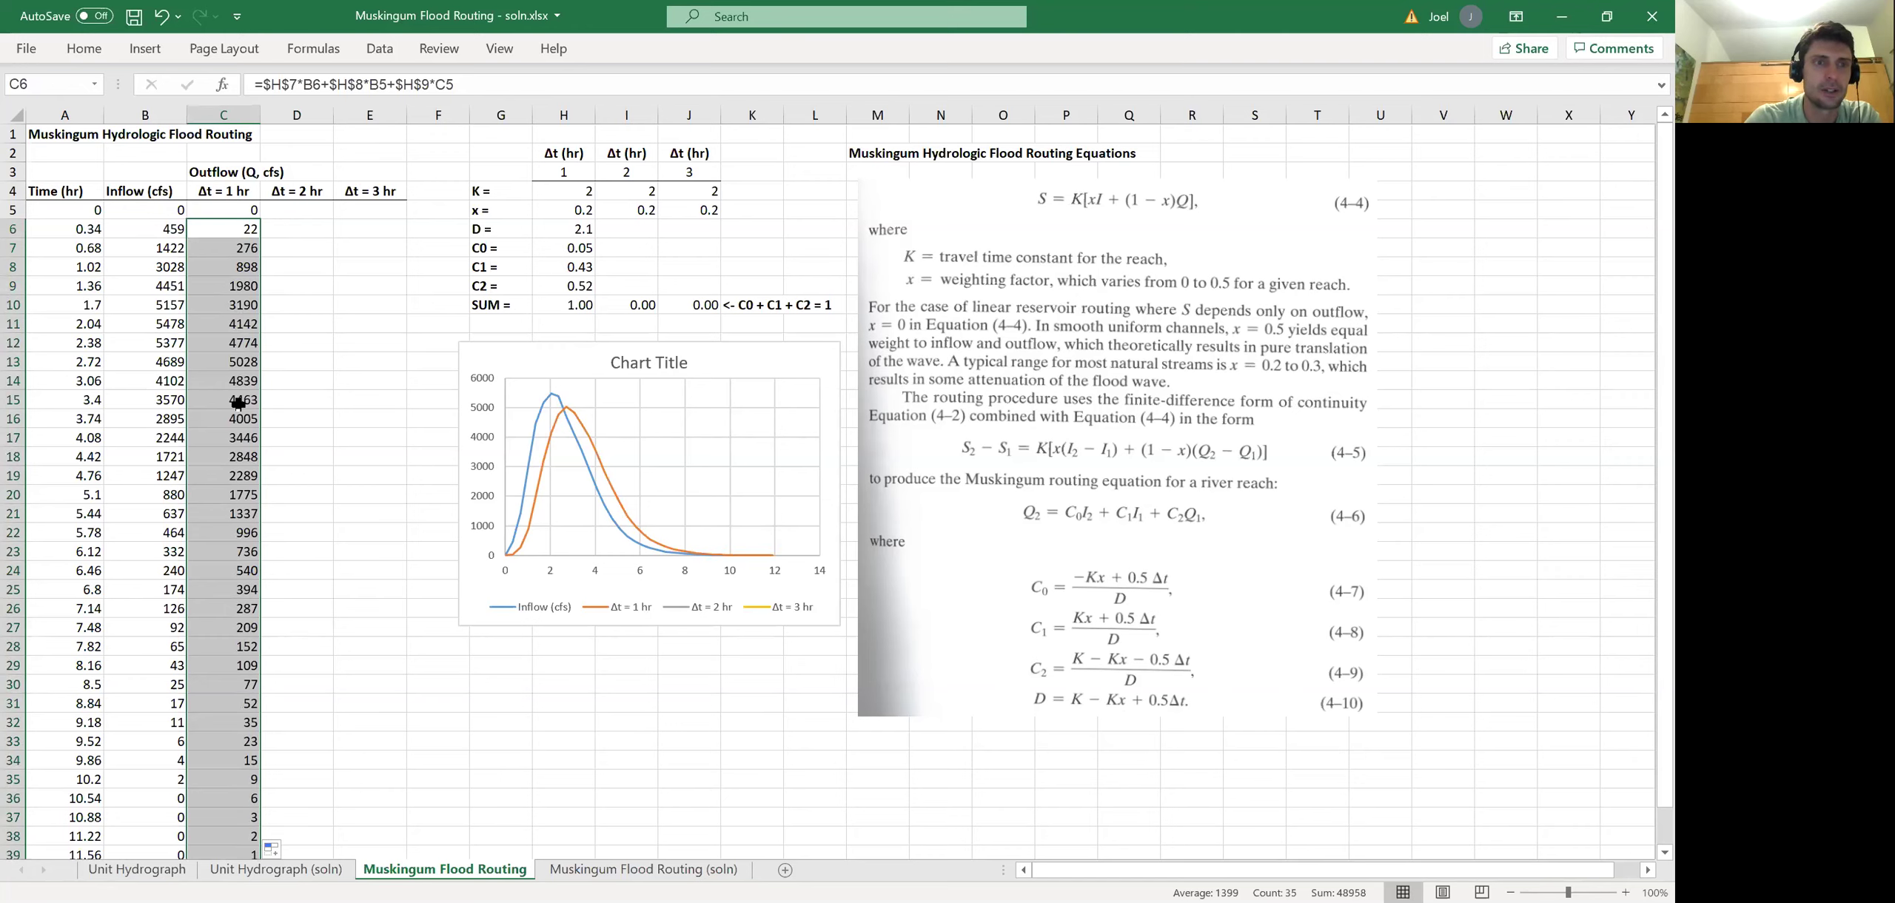
{"action": "double_click", "coordinate": [231, 381]}
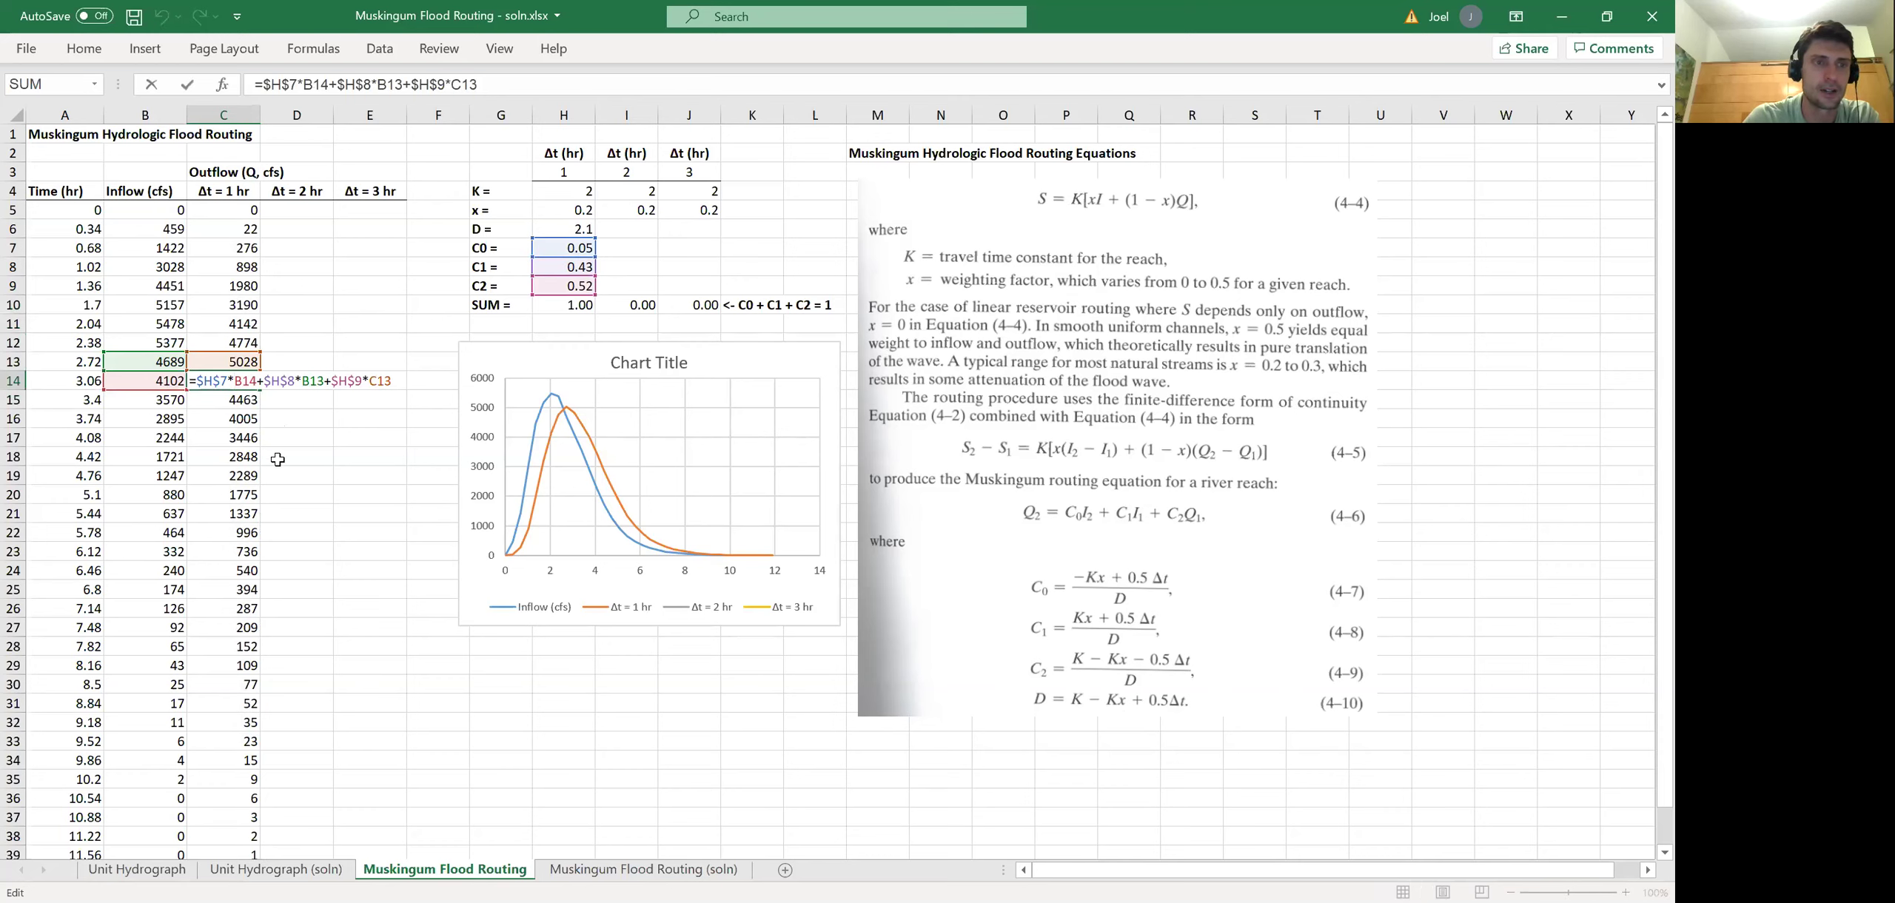
{"action": "key", "text": "Return"}
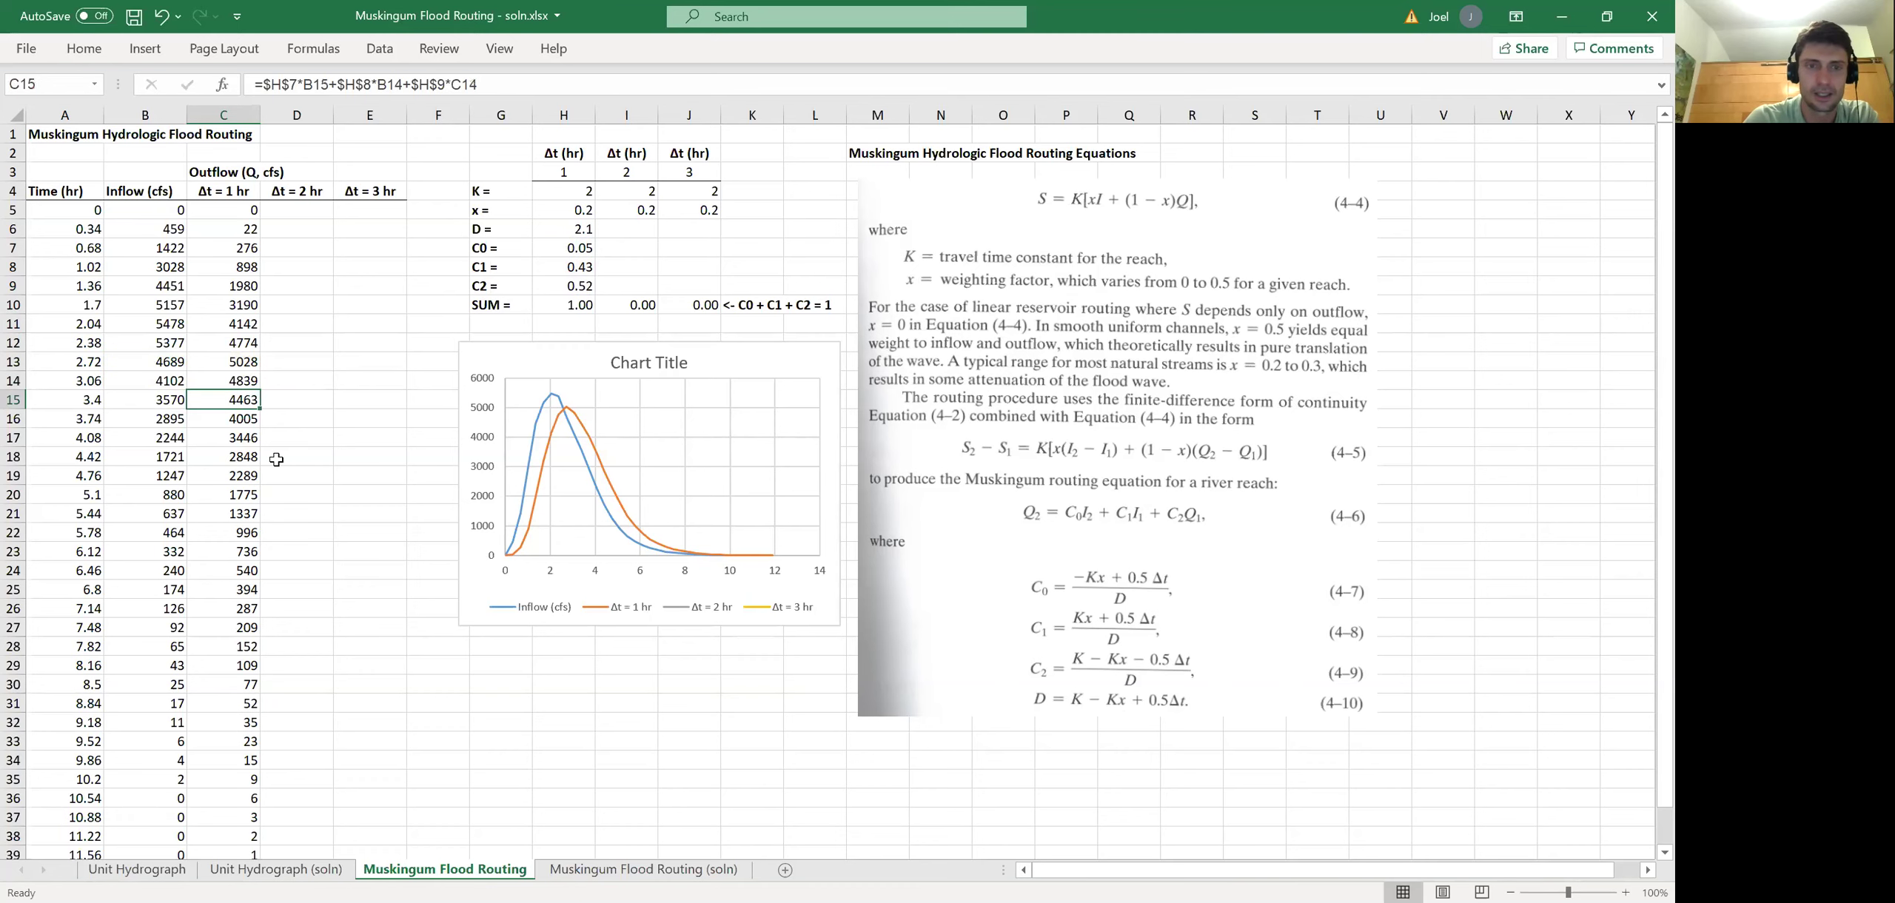
- Examine the 1 hr outflow curve against the inflow curve in the hydrograph chart
{"action": "left_click", "coordinate": [554, 445]}
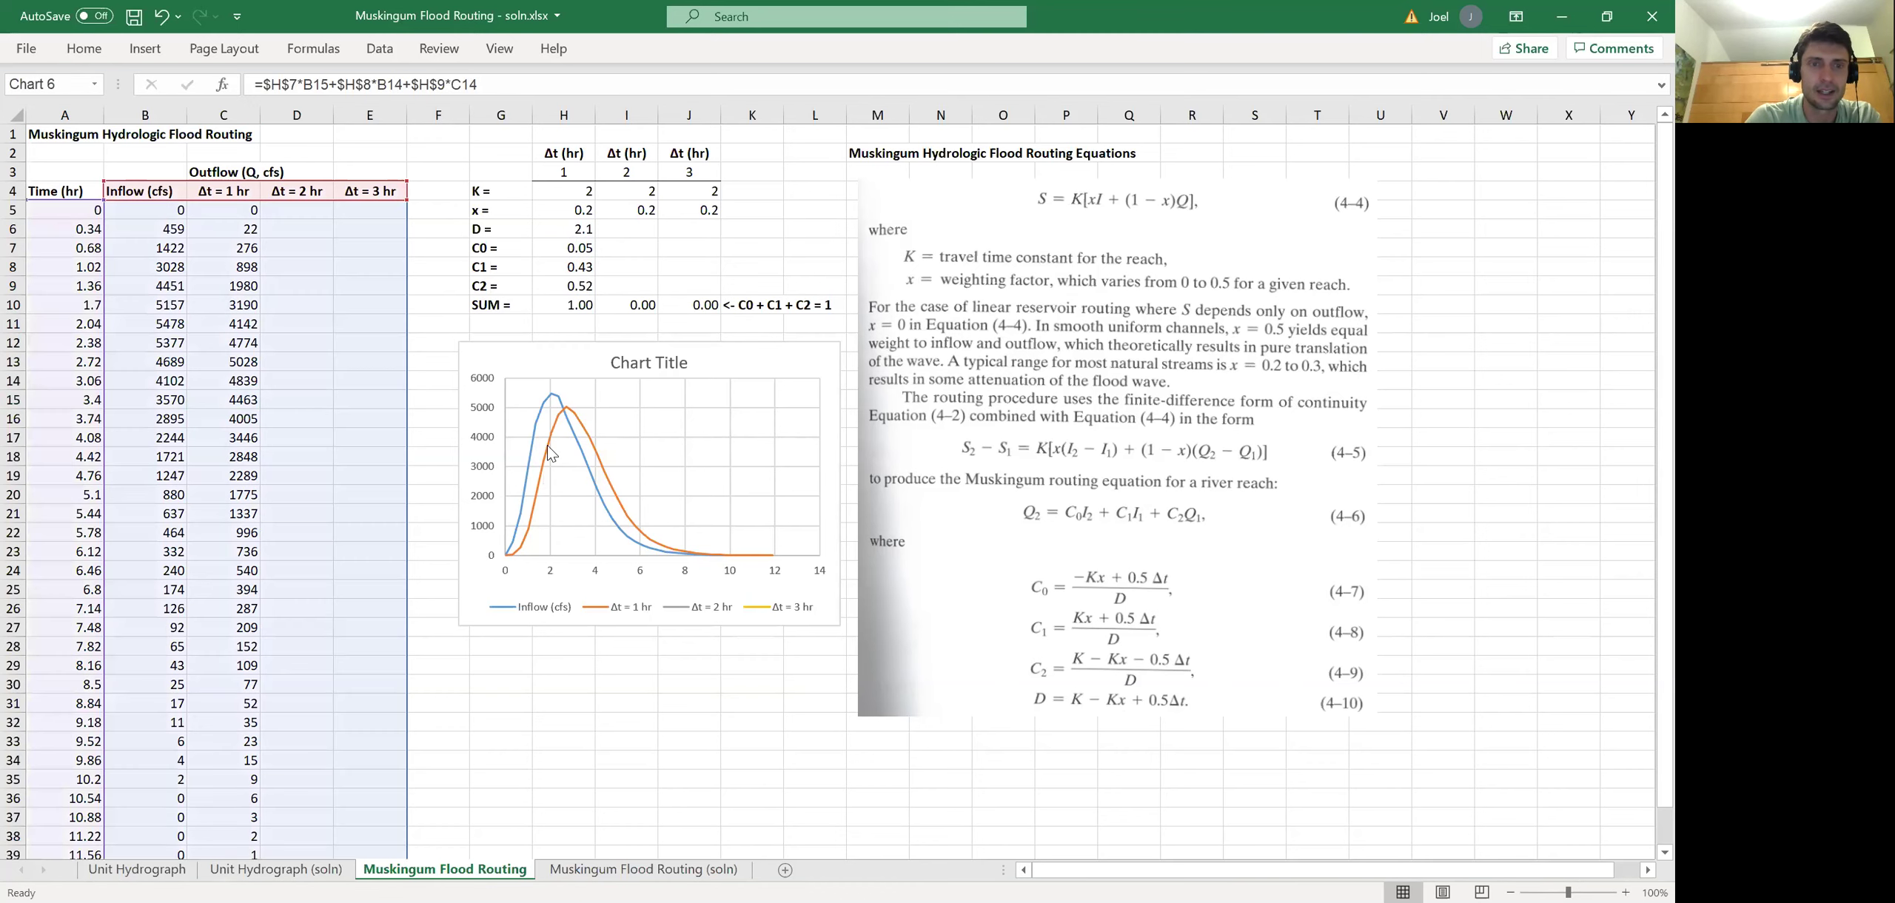
{"action": "left_click", "coordinate": [606, 798]}
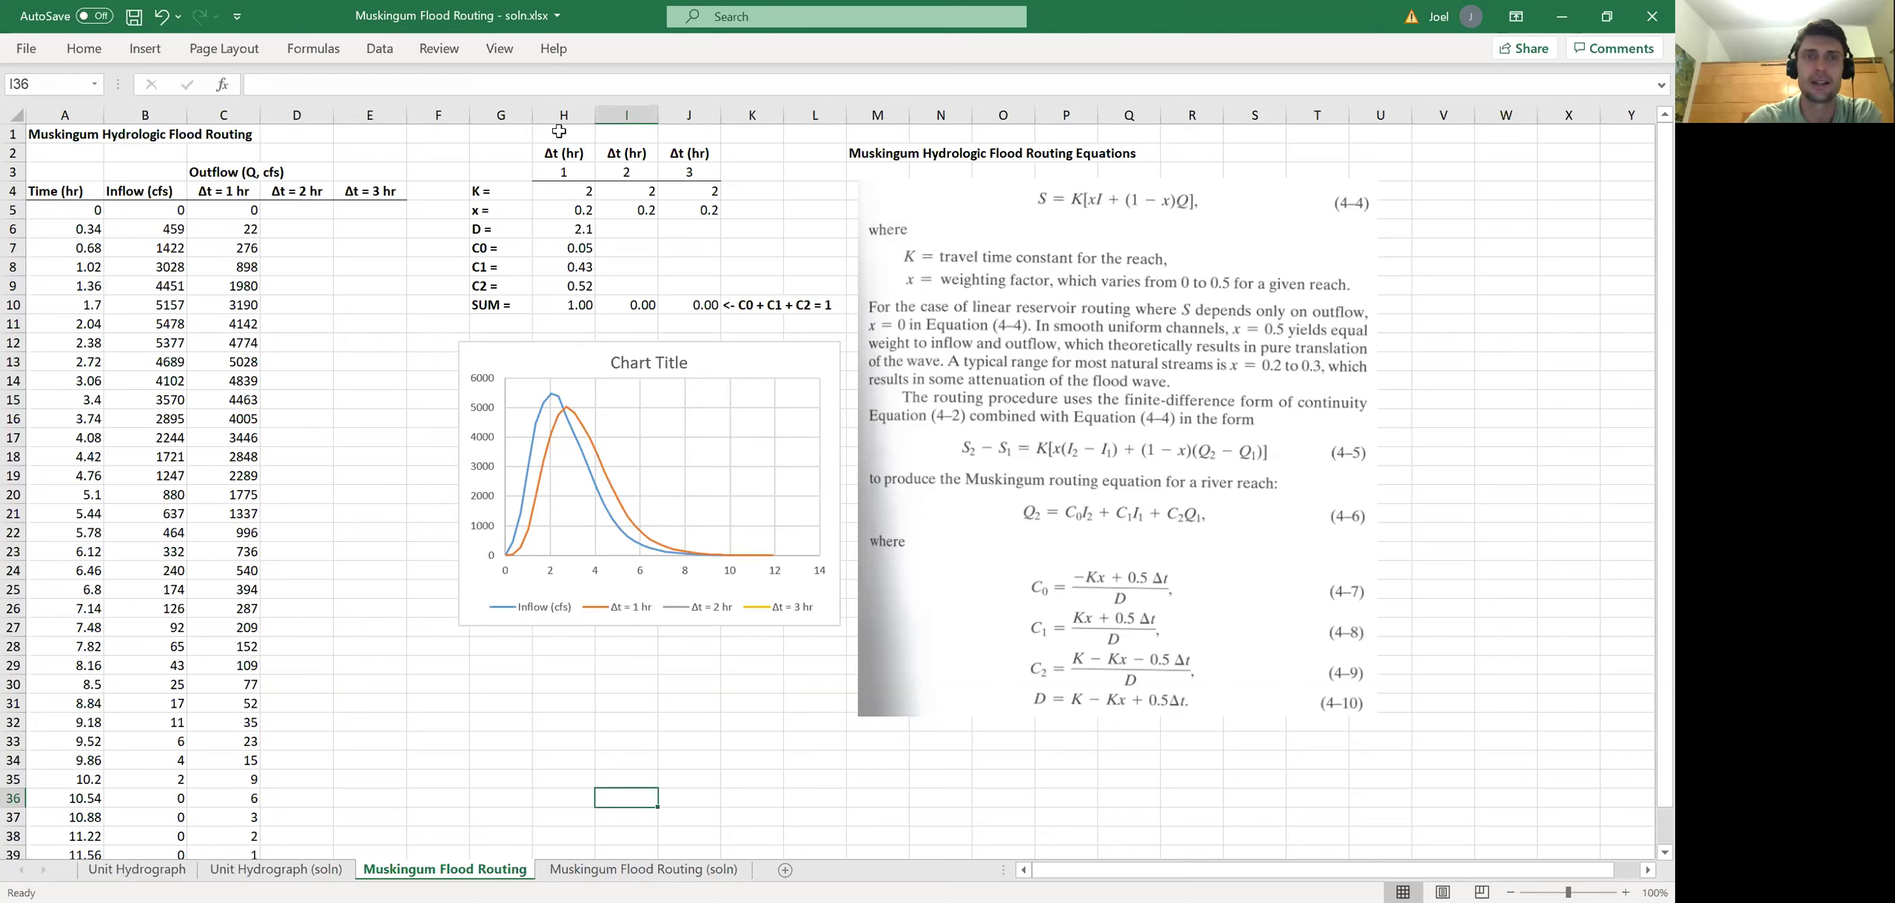
{"action": "left_click", "coordinate": [585, 157]}
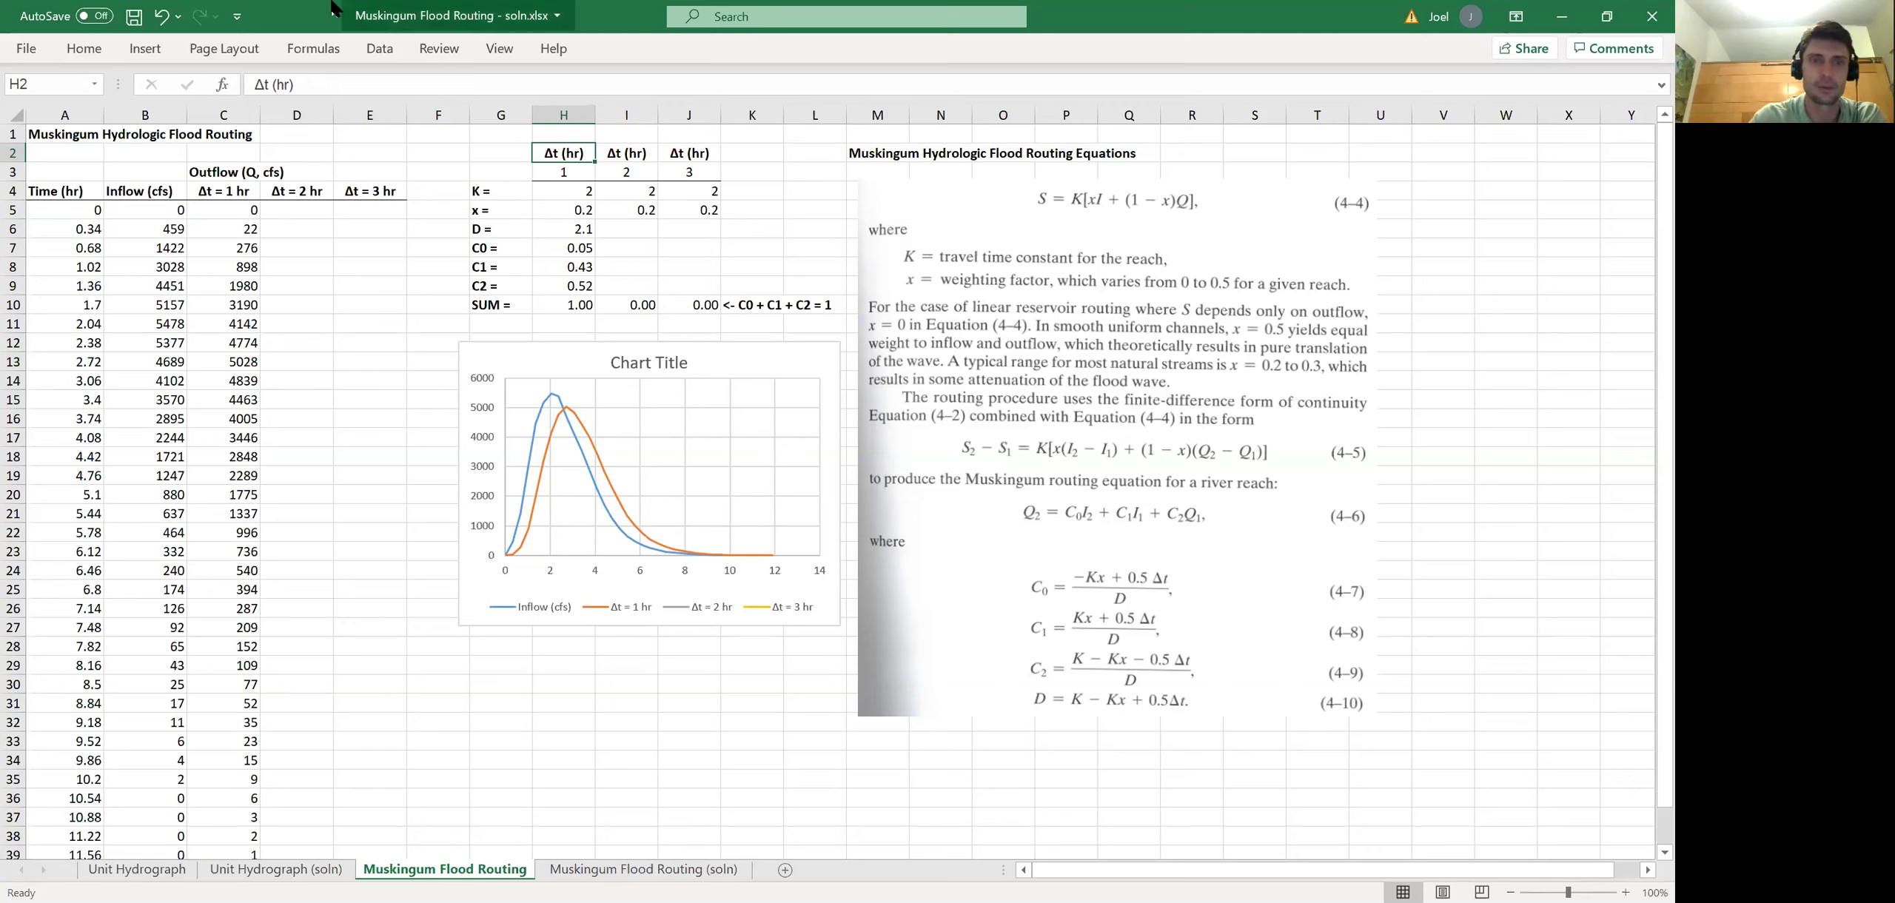
{"action": "left_click", "coordinate": [591, 434]}
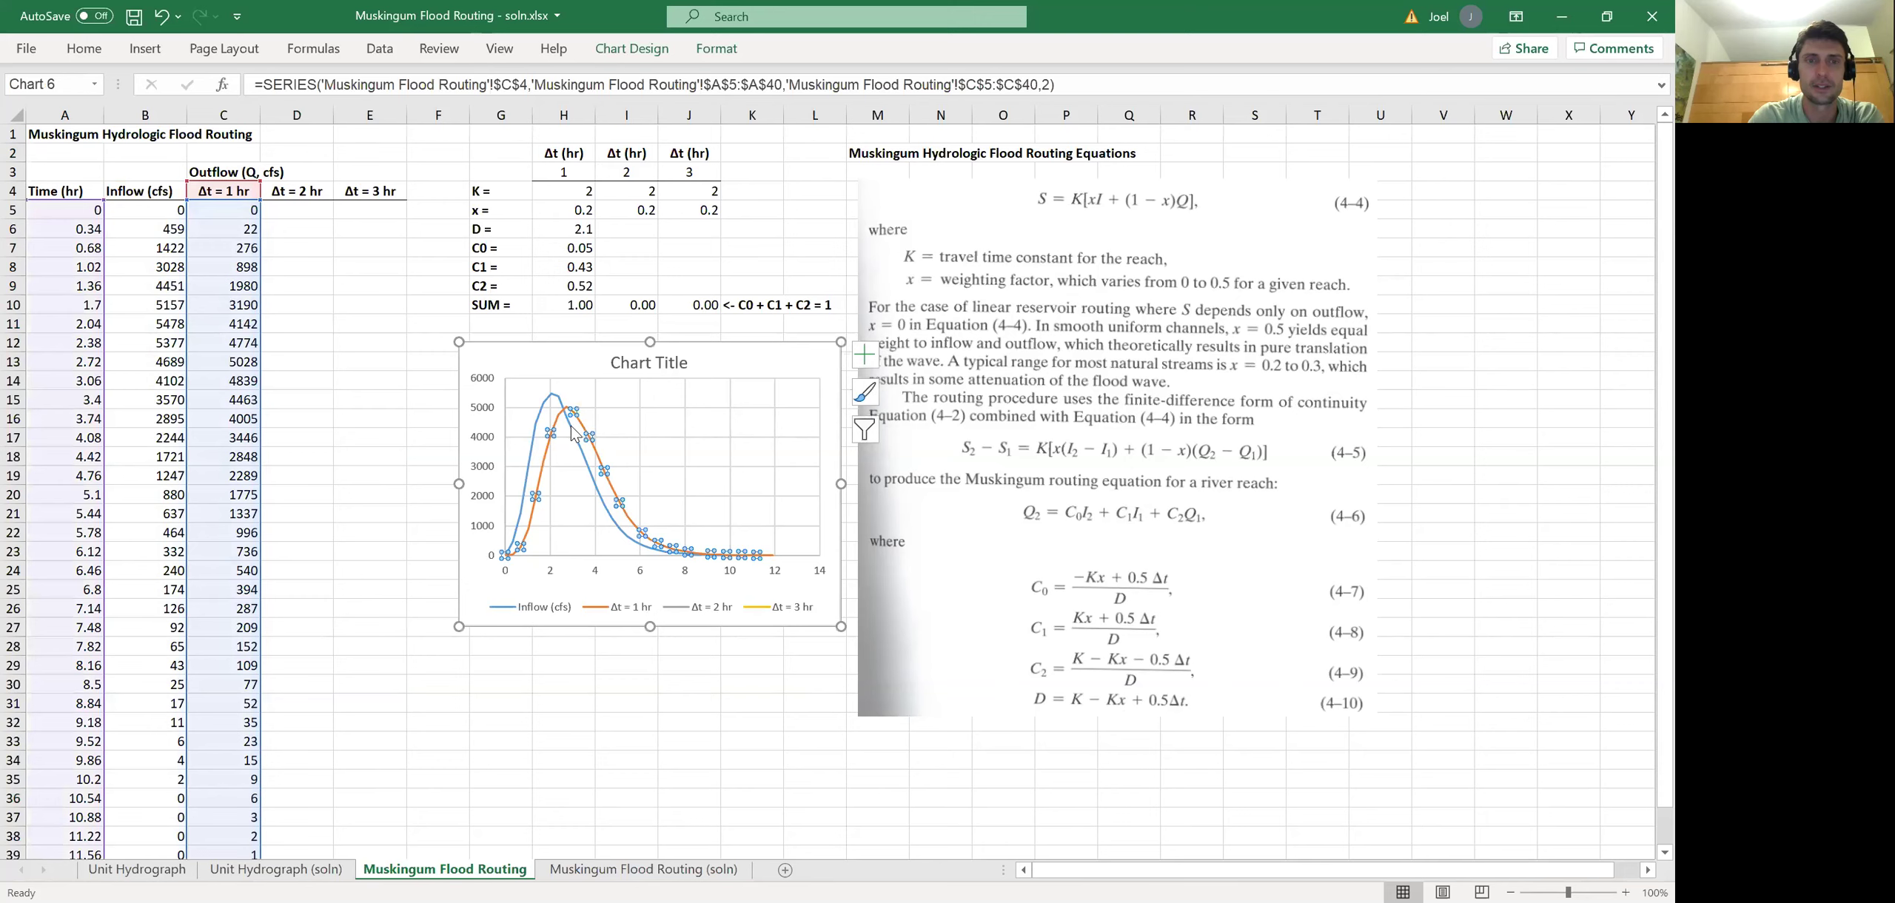
{"action": "left_click", "coordinate": [439, 323]}
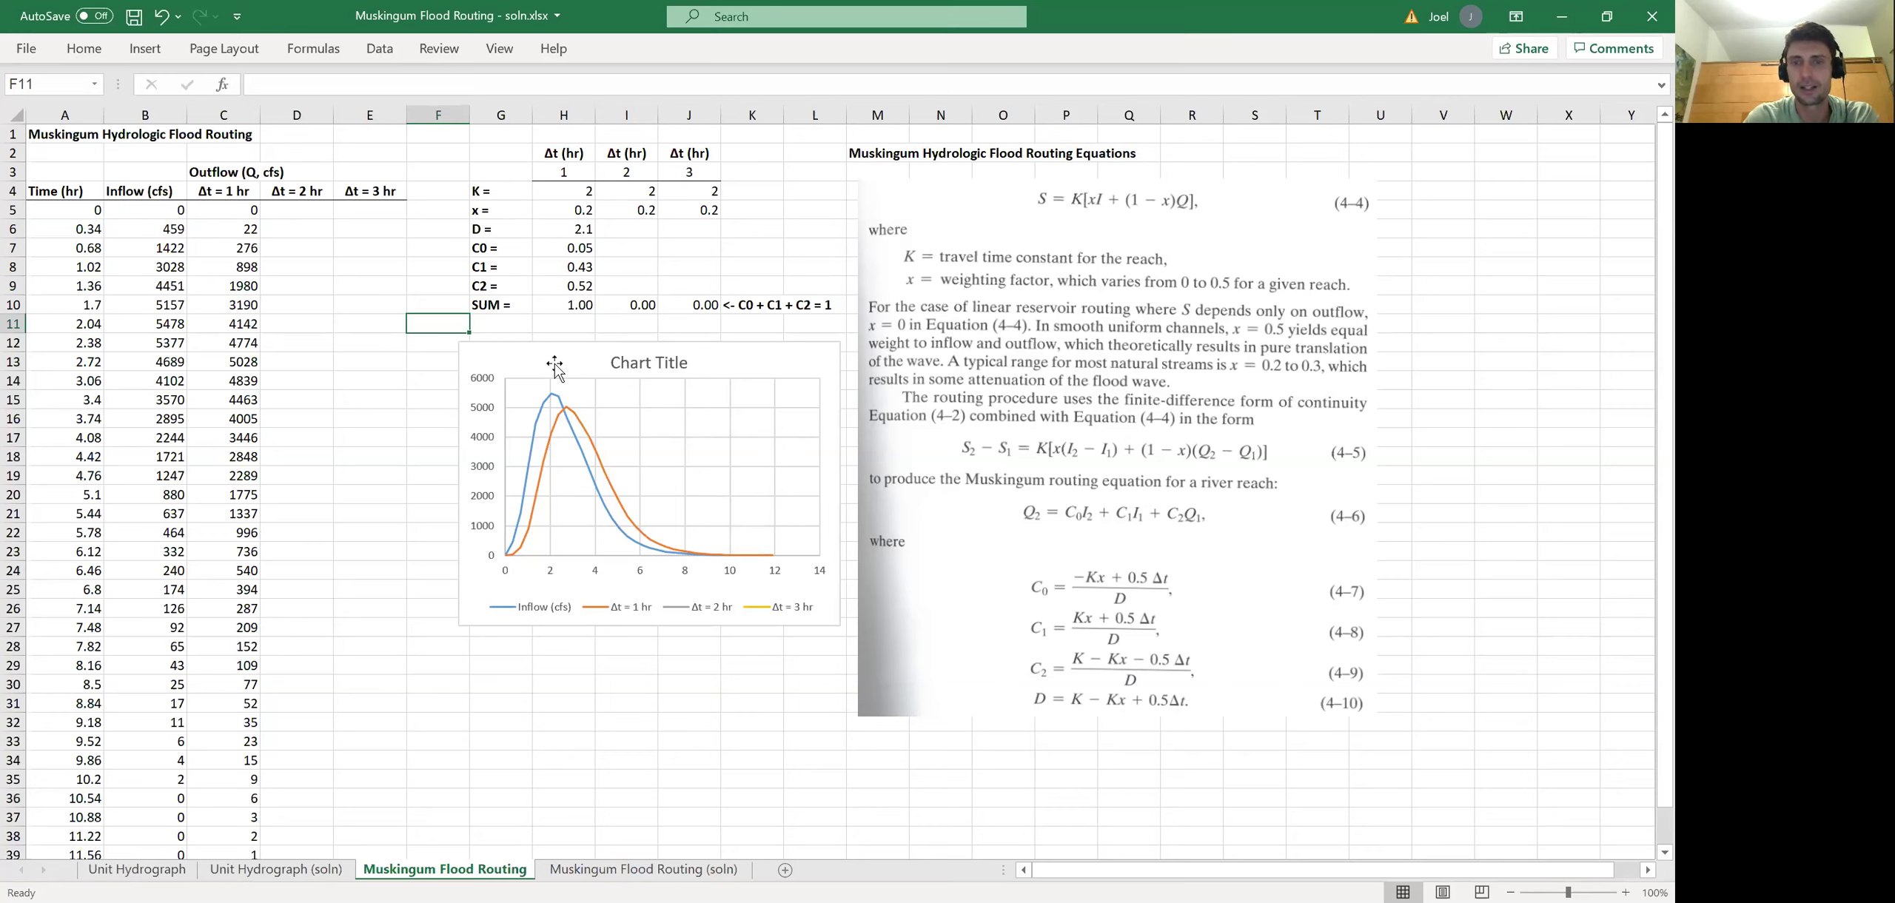
- Review the first inflow values in B5:B8 and the starting time in A5
{"action": "left_click", "coordinate": [145, 213]}
{"action": "left_click_drag", "start_coordinate": [146, 236], "coordinate": [128, 276]}
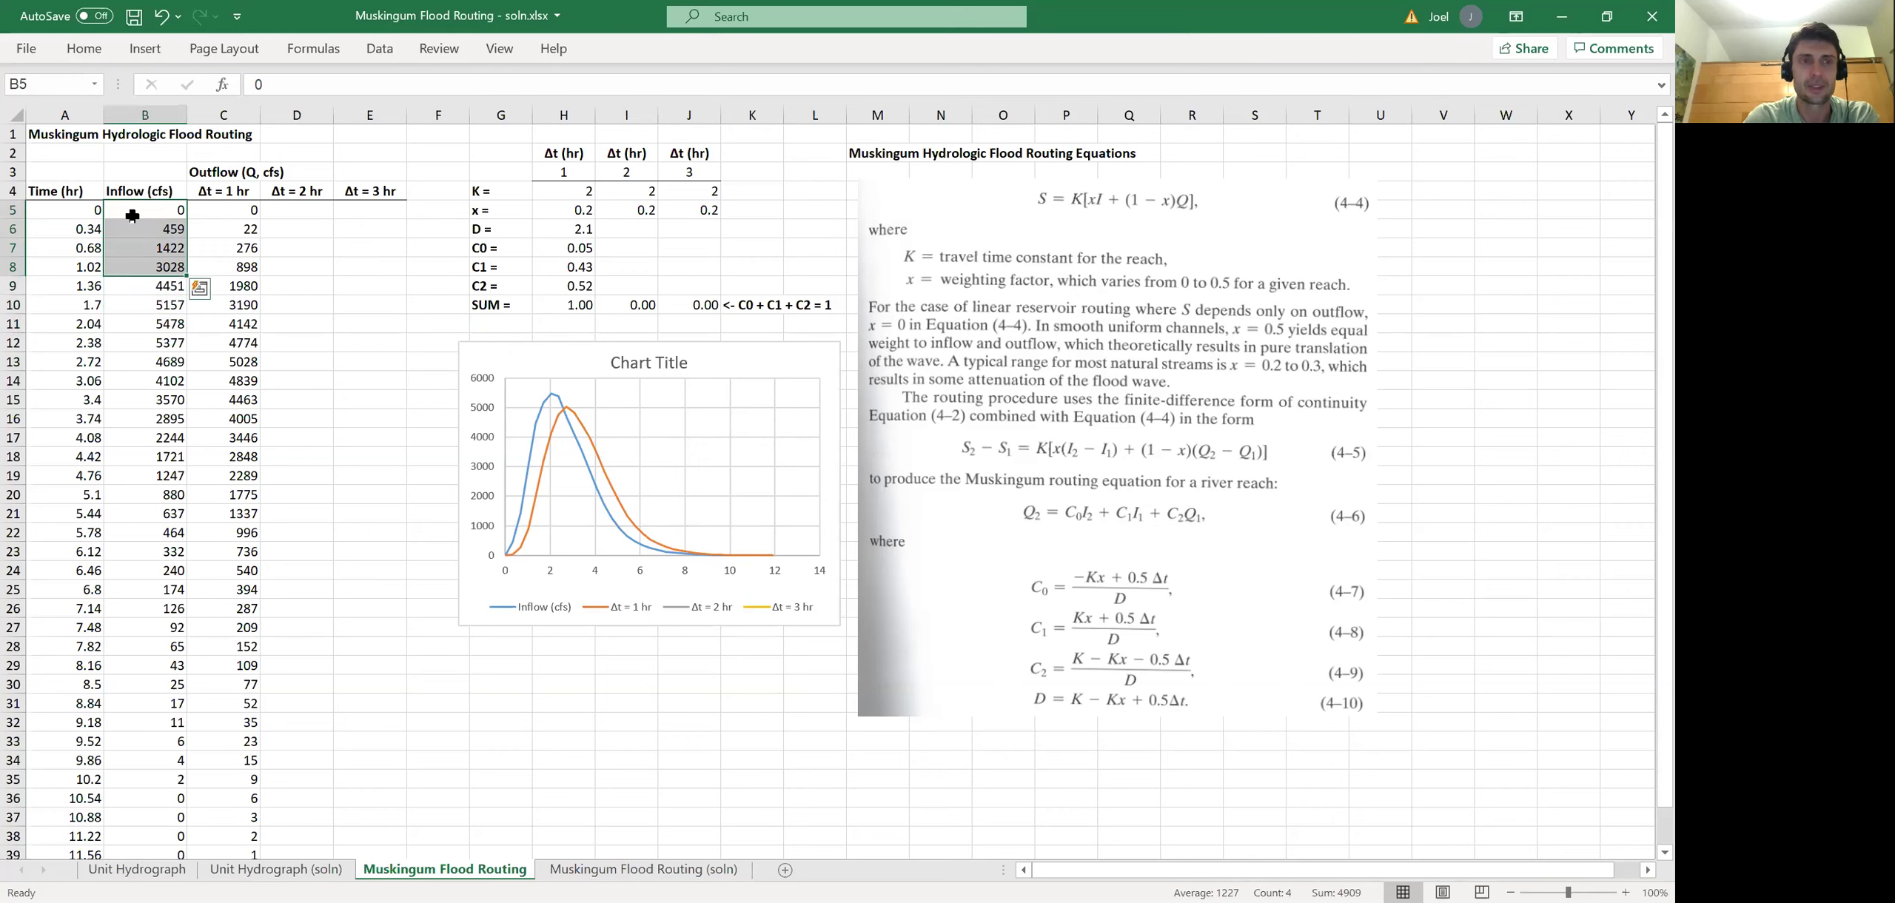
{"action": "left_click", "coordinate": [60, 216]}
{"action": "left_click_drag", "start_coordinate": [60, 217], "coordinate": [69, 206]}
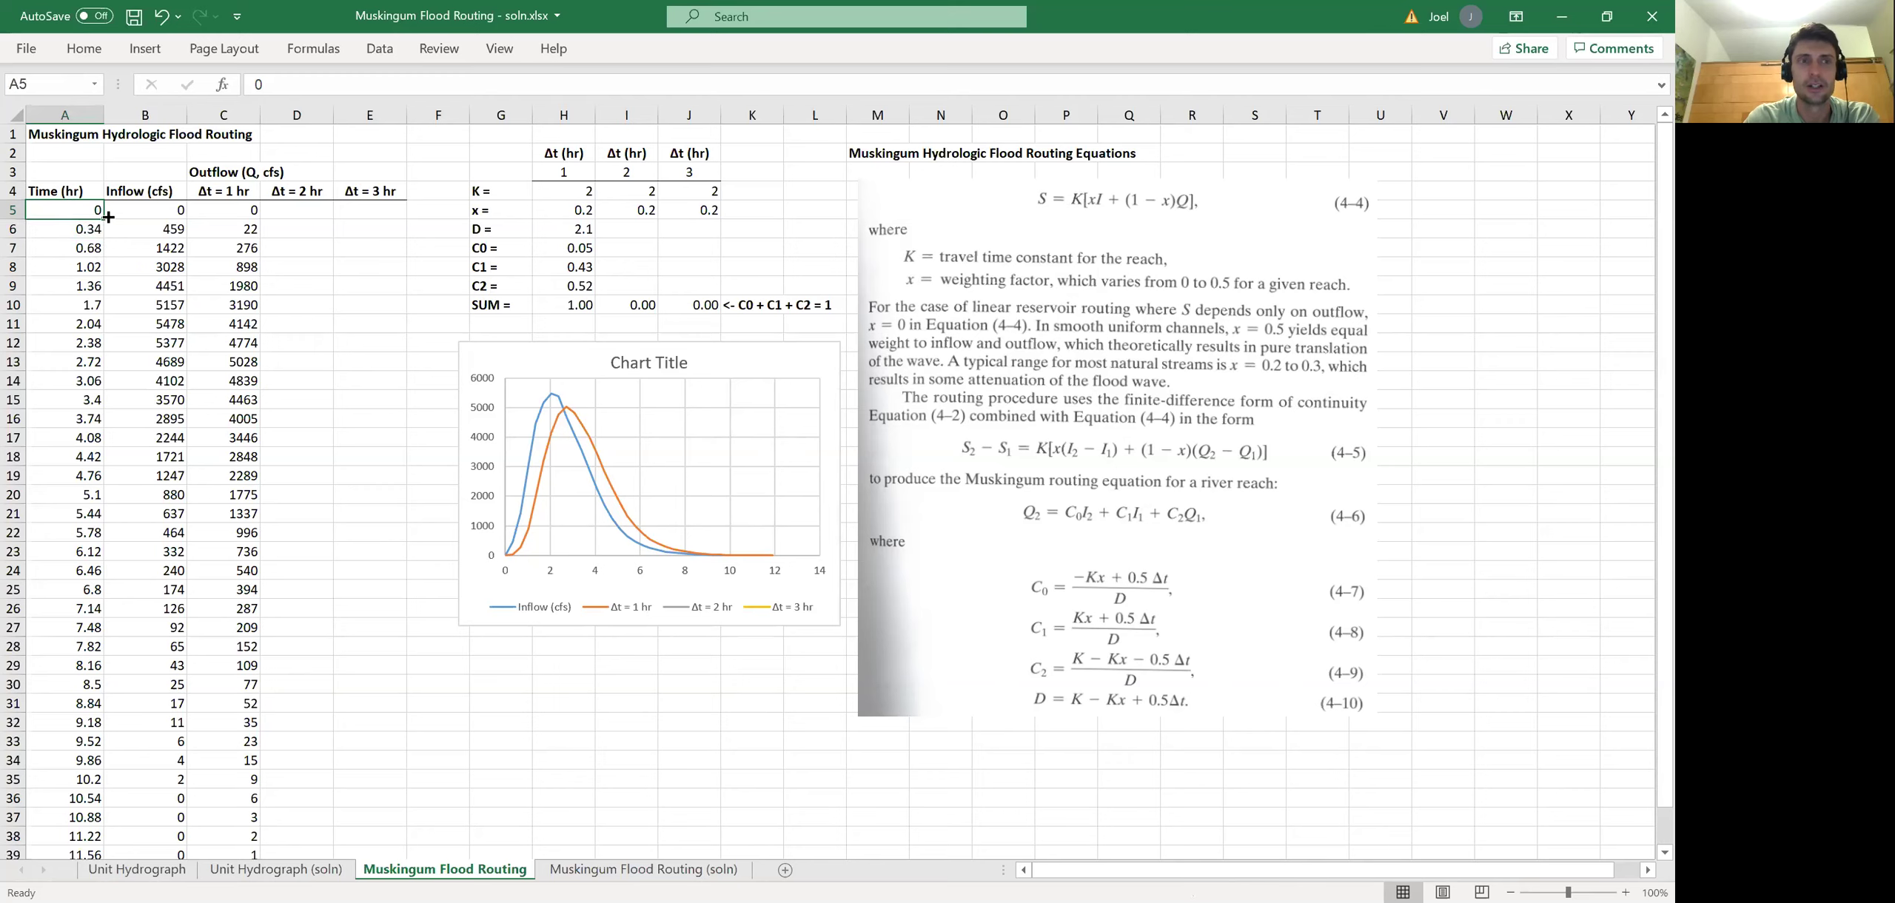
{"action": "left_click", "coordinate": [139, 208]}
{"action": "left_click", "coordinate": [167, 234]}
{"action": "left_click", "coordinate": [168, 249]}
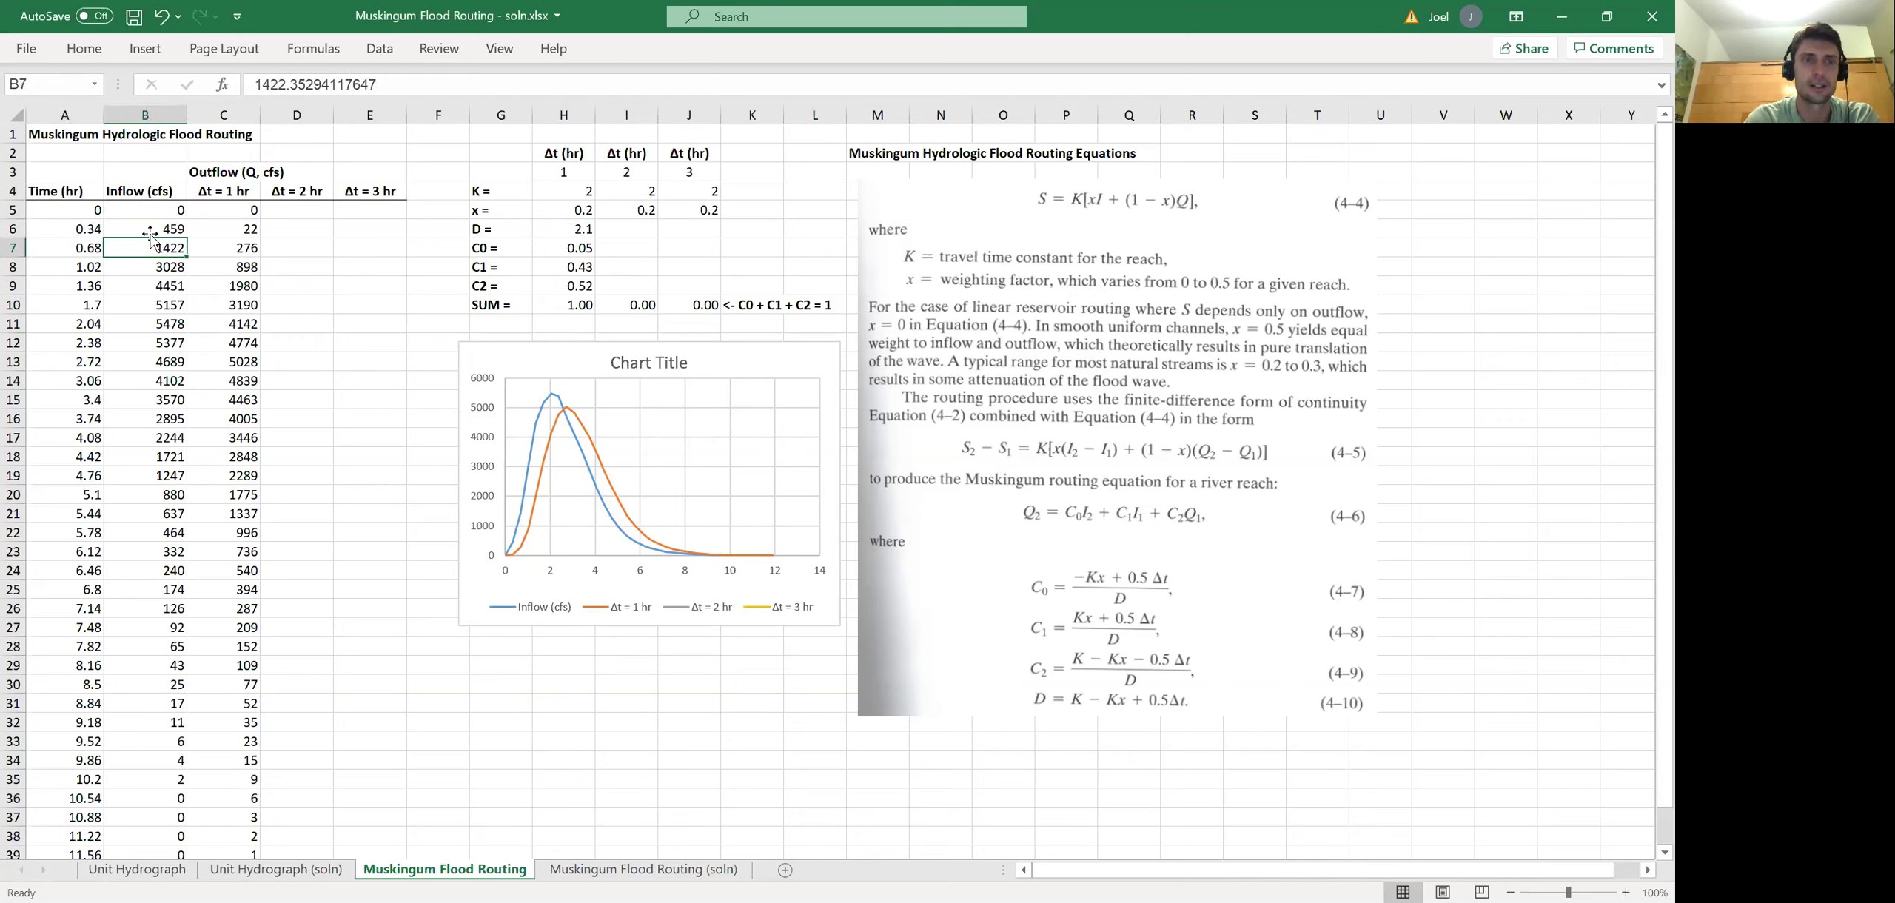